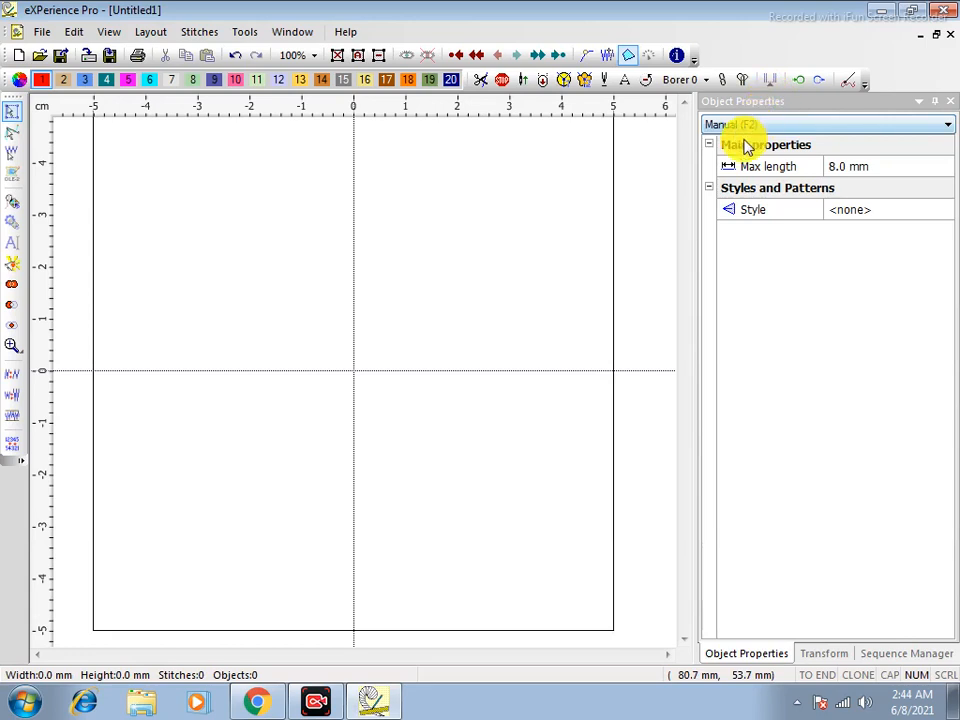
Choose Manual as the stitch type for new objects
{"action": "left_click", "coordinate": [735, 128]}
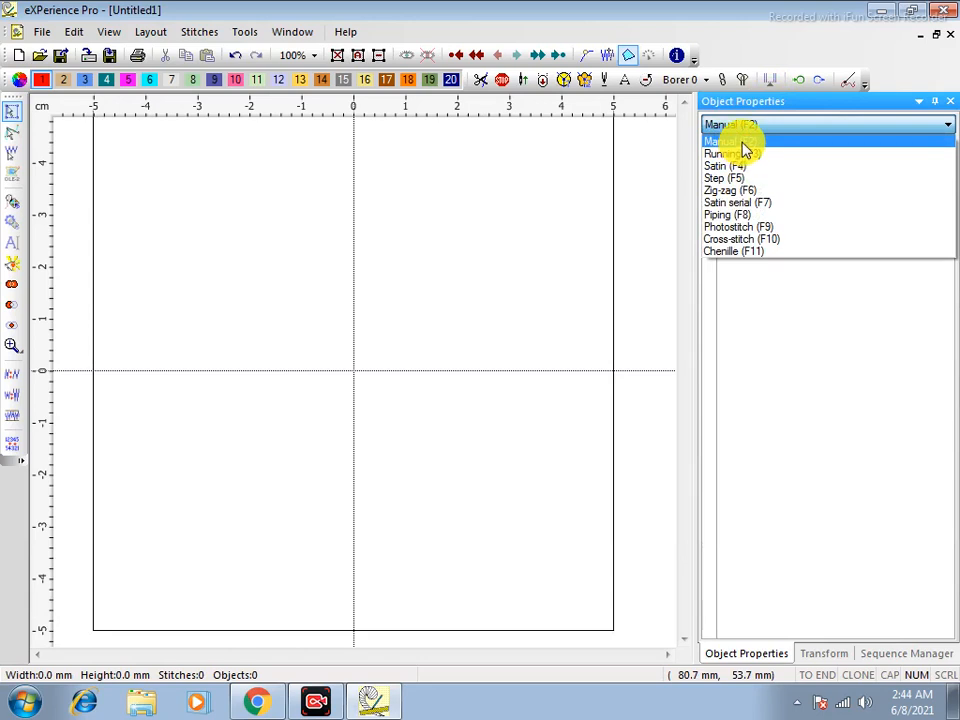
{"action": "left_click", "coordinate": [380, 333]}
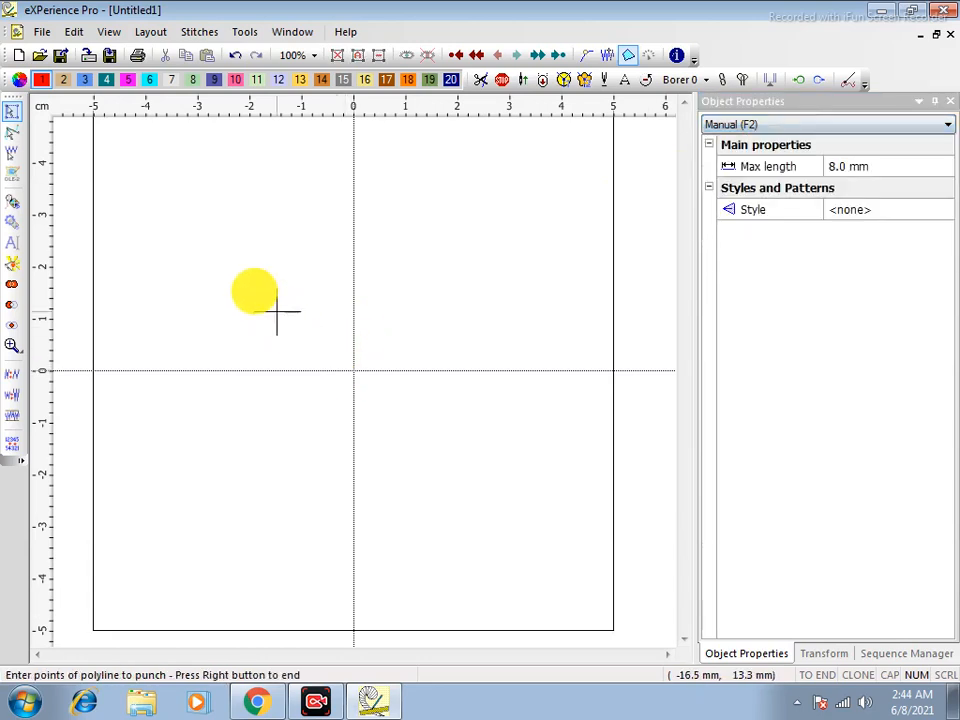
{"action": "right_click", "coordinate": [731, 188]}
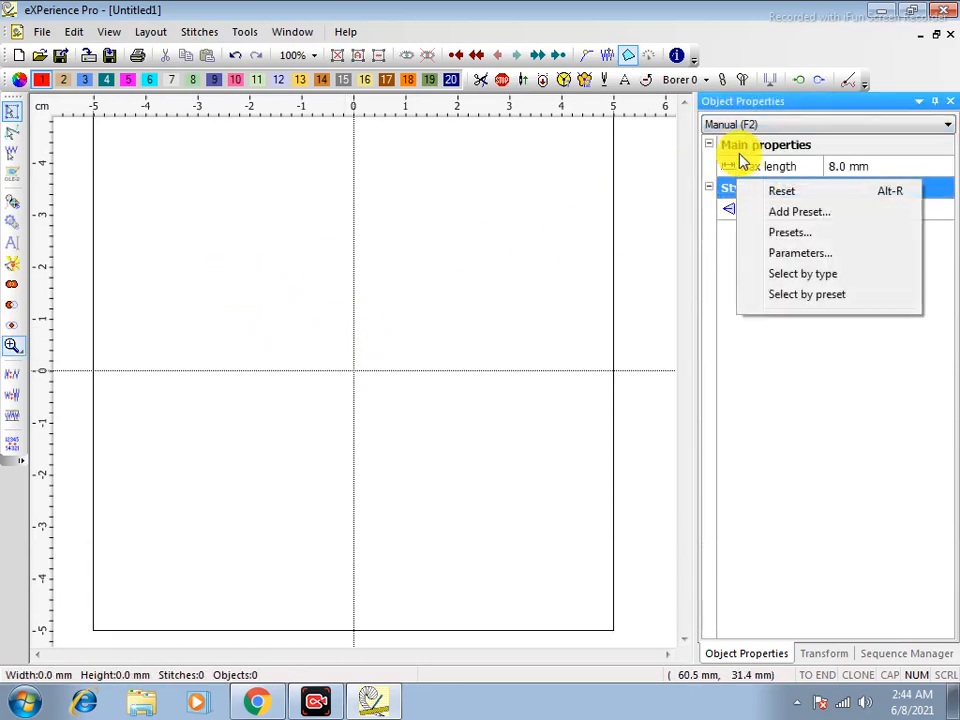
{"action": "left_click", "coordinate": [748, 124]}
{"action": "left_click", "coordinate": [748, 124]}
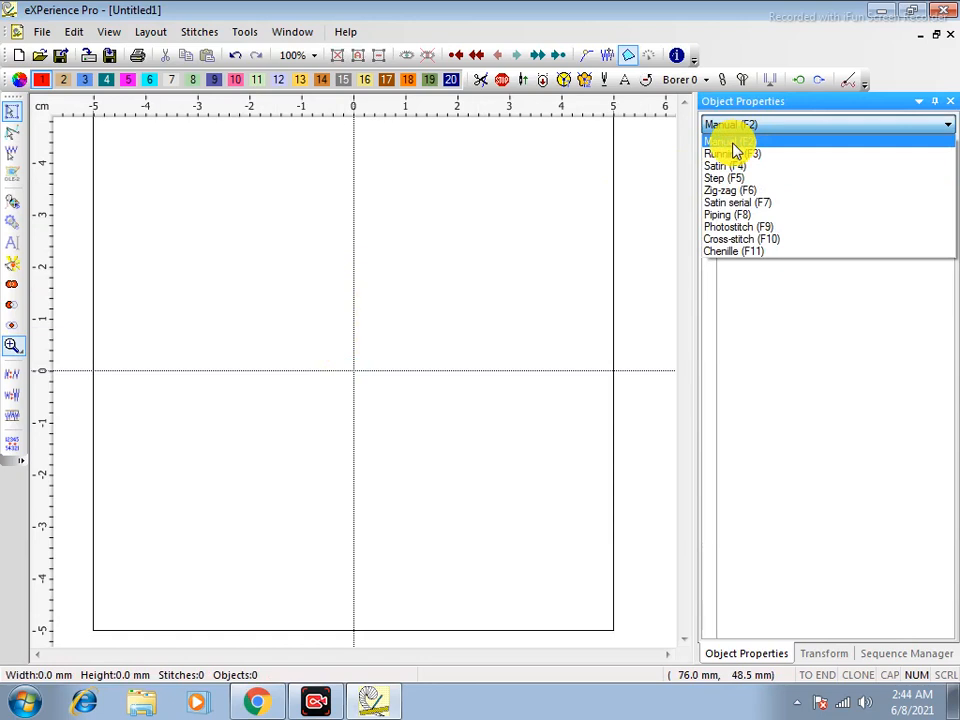
{"action": "left_click", "coordinate": [737, 144]}
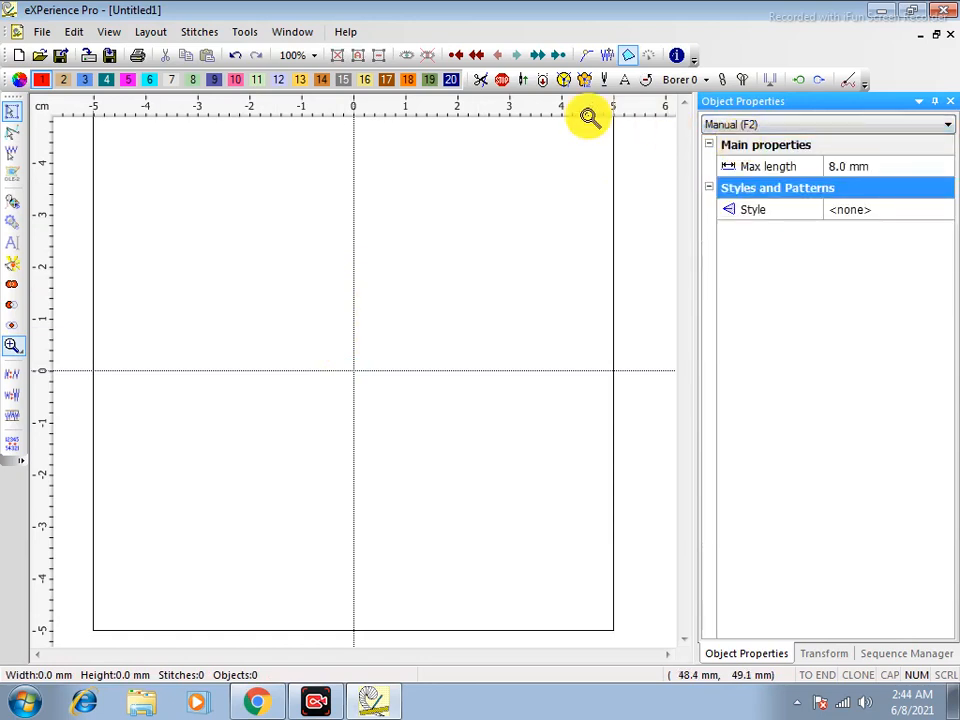
Draw an open, arch-shaped manual-stitch polyline with five points above the design centre, about 52 mm wide and 18 mm high
{"action": "left_click", "coordinate": [13, 206]}
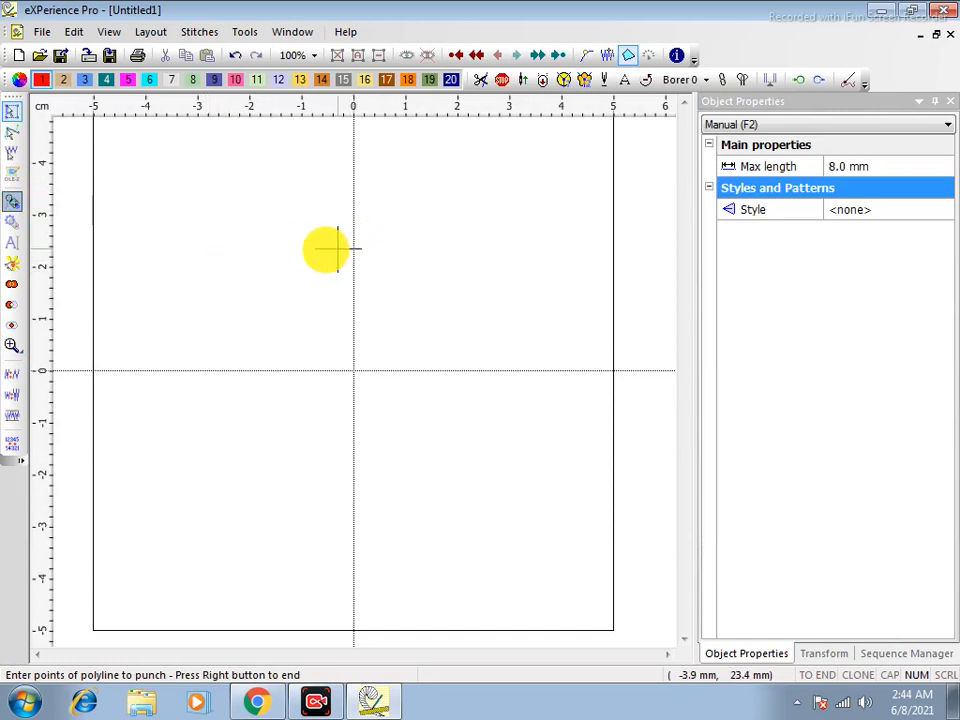
{"action": "left_click", "coordinate": [184, 251]}
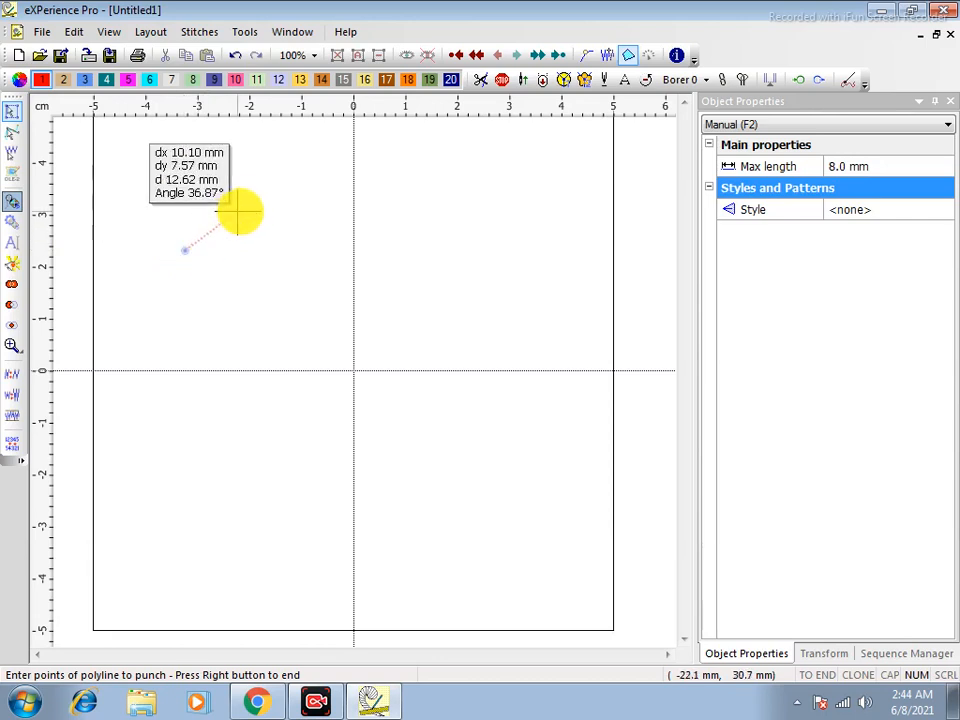
{"action": "left_click", "coordinate": [243, 217]}
{"action": "left_click", "coordinate": [325, 217]}
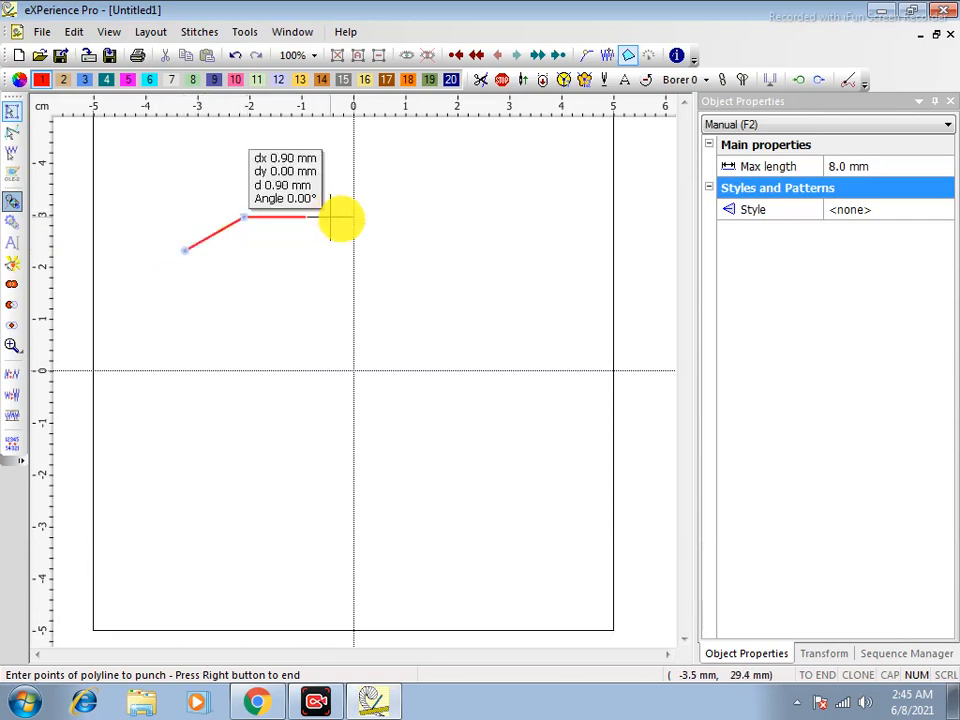
{"action": "left_click", "coordinate": [410, 247]}
{"action": "left_click", "coordinate": [455, 310]}
{"action": "right_click", "coordinate": [456, 340]}
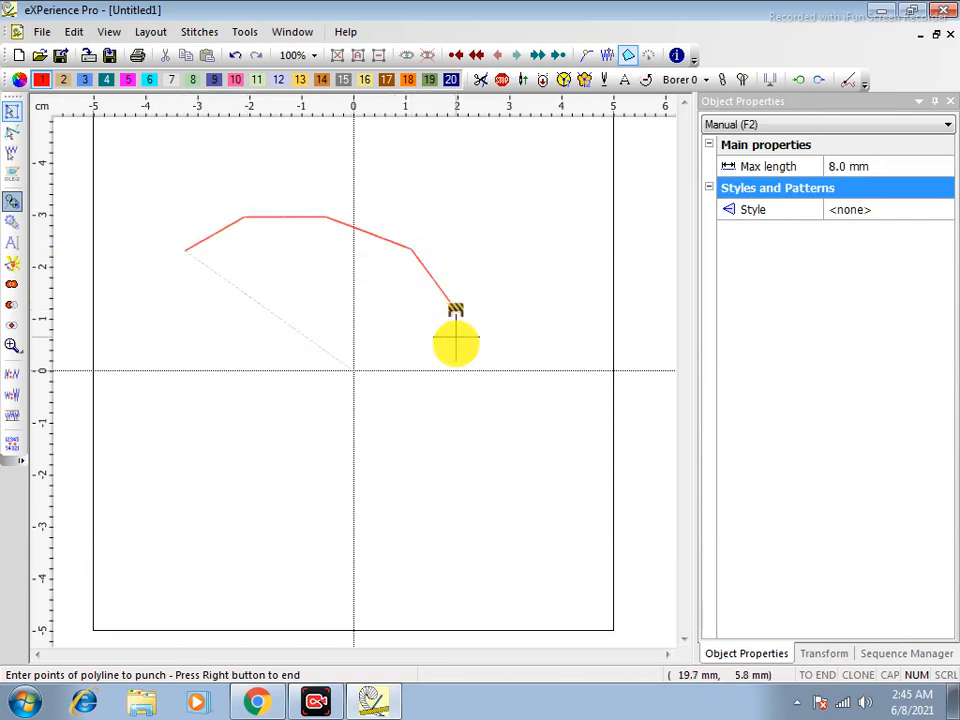
{"action": "right_click", "coordinate": [452, 384]}
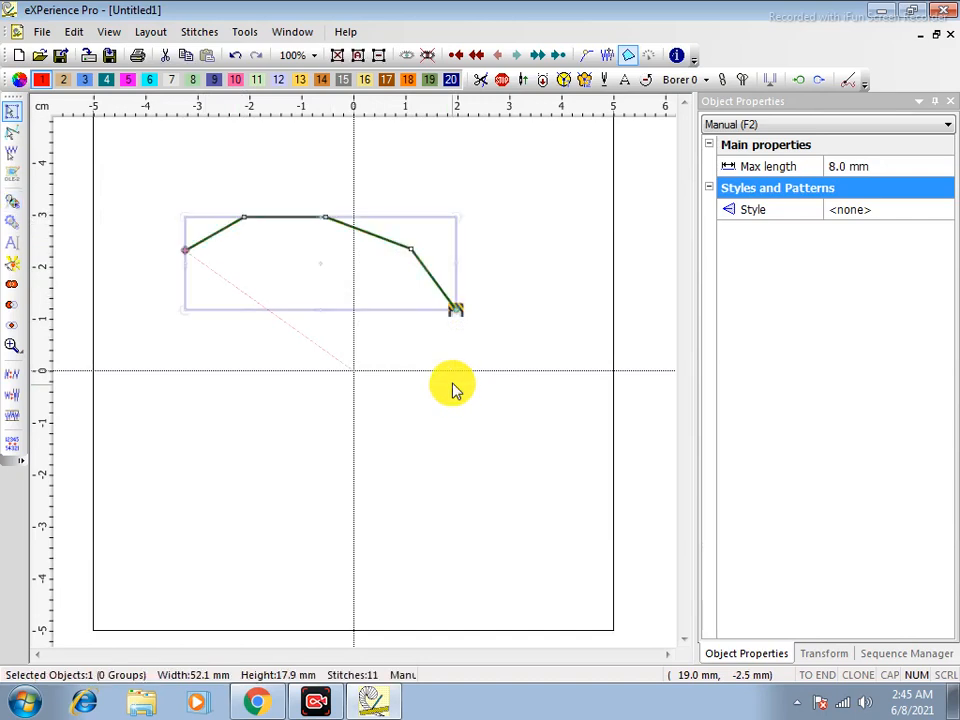
{"action": "left_click", "coordinate": [246, 262]}
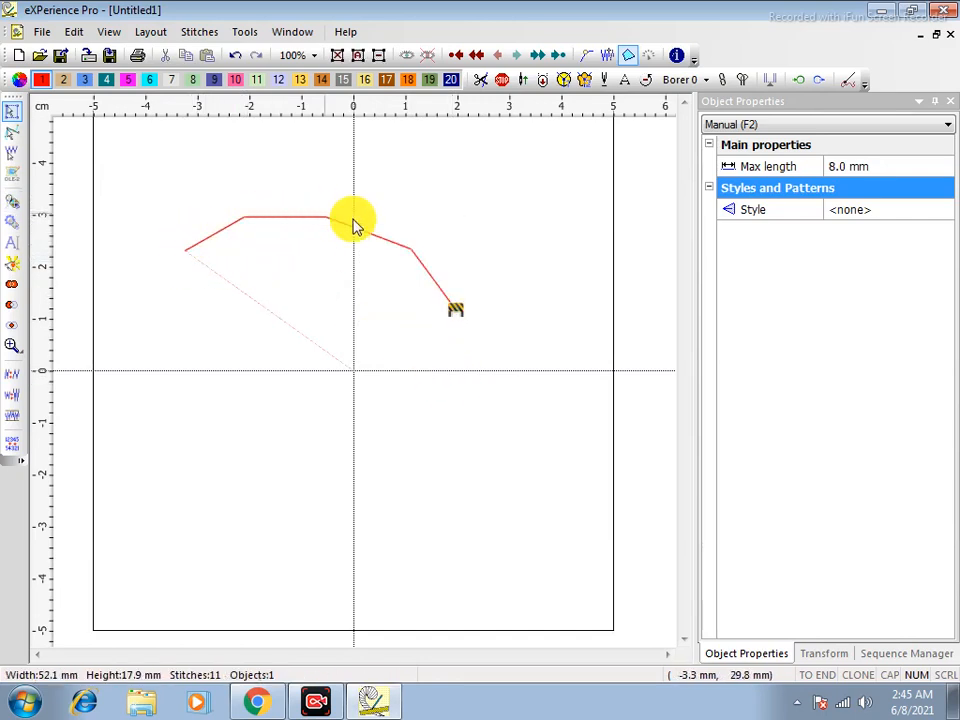
Turn on the display of stitch ends and zoom in on the first segments of the polyline
{"action": "left_click", "coordinate": [587, 62]}
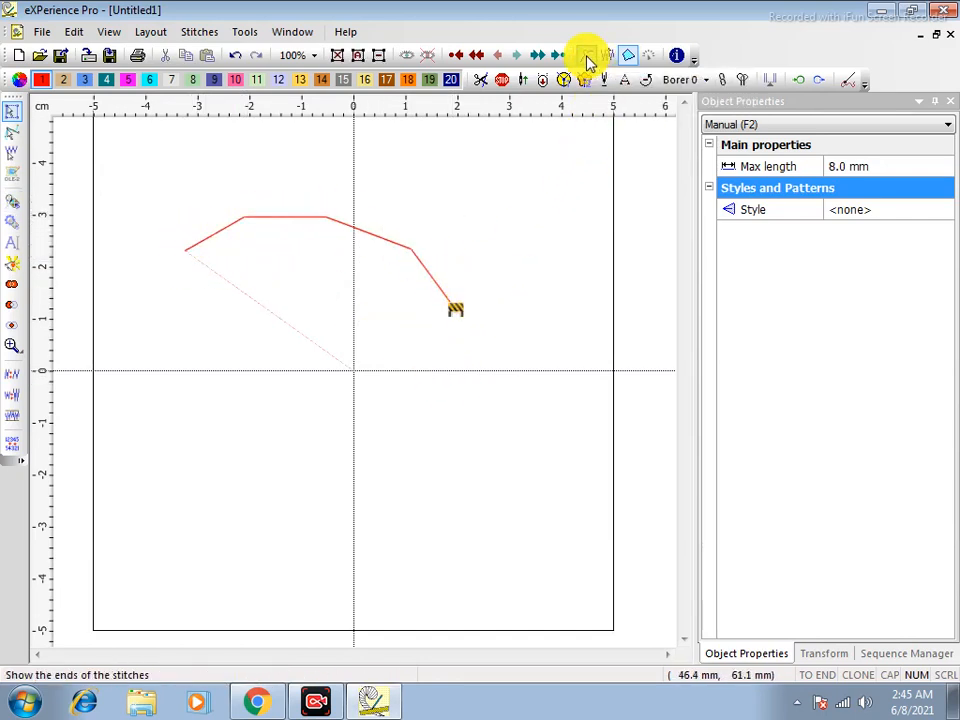
{"action": "key", "text": "z"}
{"action": "left_click_drag", "start_coordinate": [168, 187], "coordinate": [385, 308]}
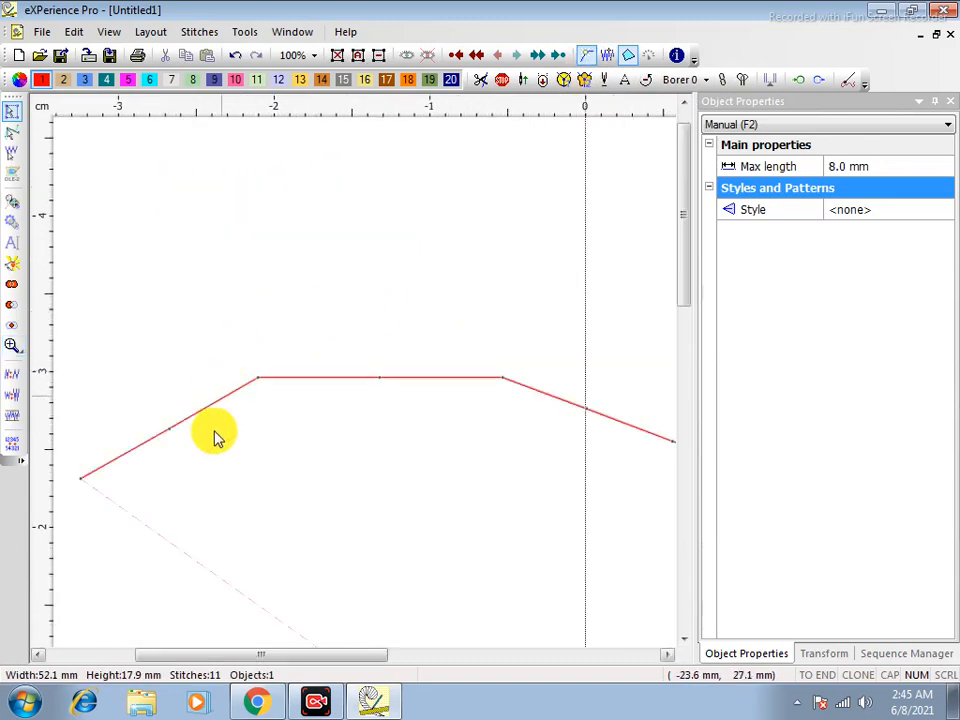
{"action": "left_click", "coordinate": [95, 472]}
{"action": "left_click", "coordinate": [131, 462]}
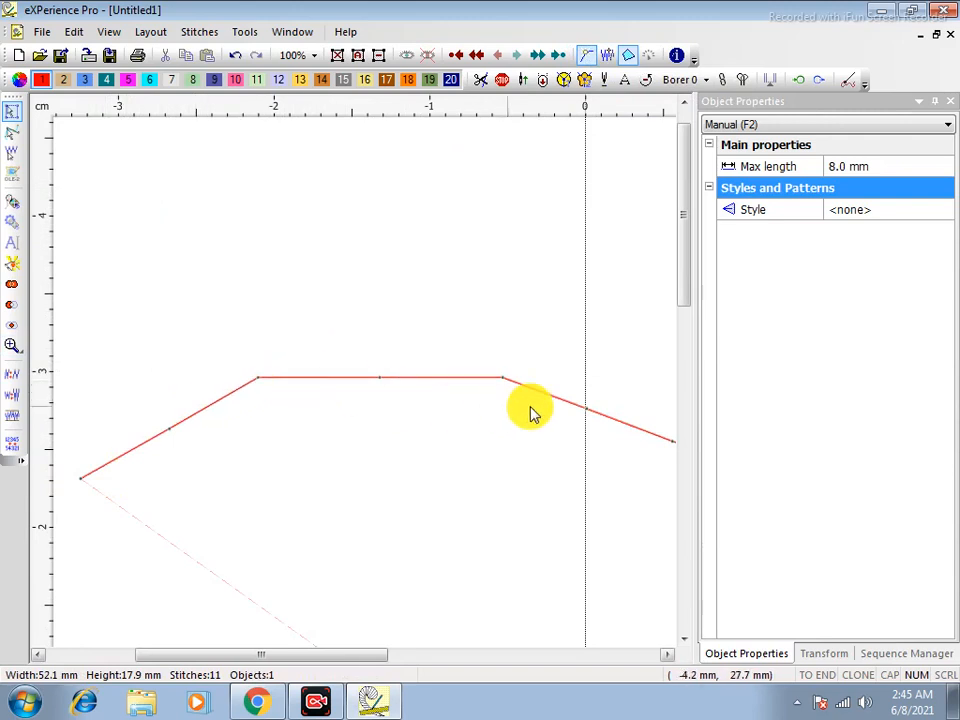
Measure the polyline's sloping first segment from its start point to the second vertex
{"action": "scroll", "coordinate": [403, 246], "scroll_direction": "down", "scroll_amount": 3}
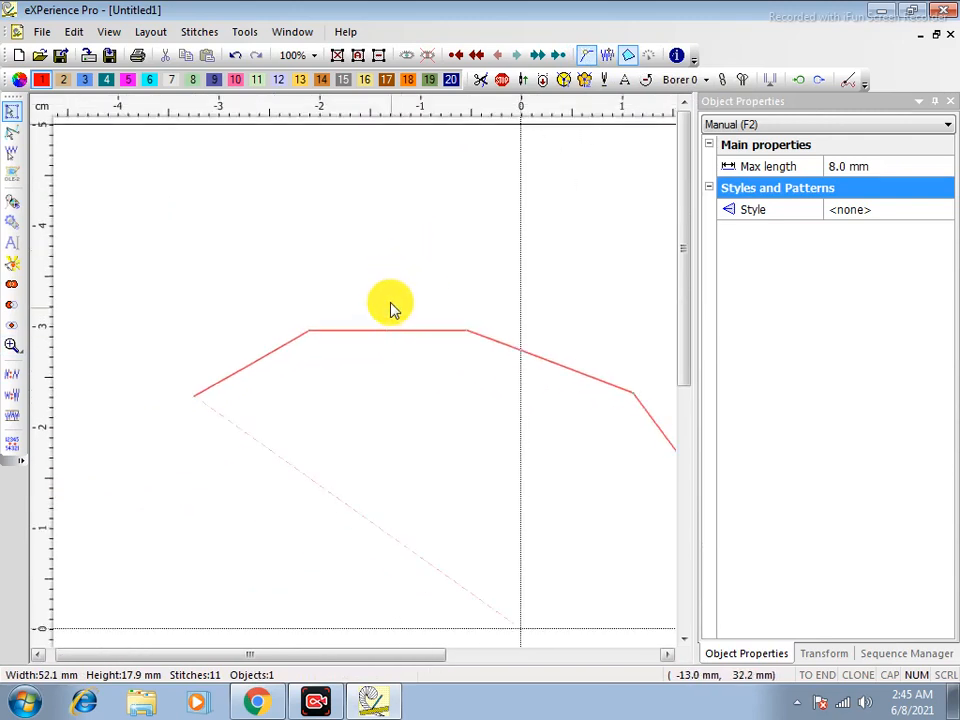
{"action": "key", "text": "z"}
{"action": "left_click_drag", "start_coordinate": [136, 292], "coordinate": [412, 452]}
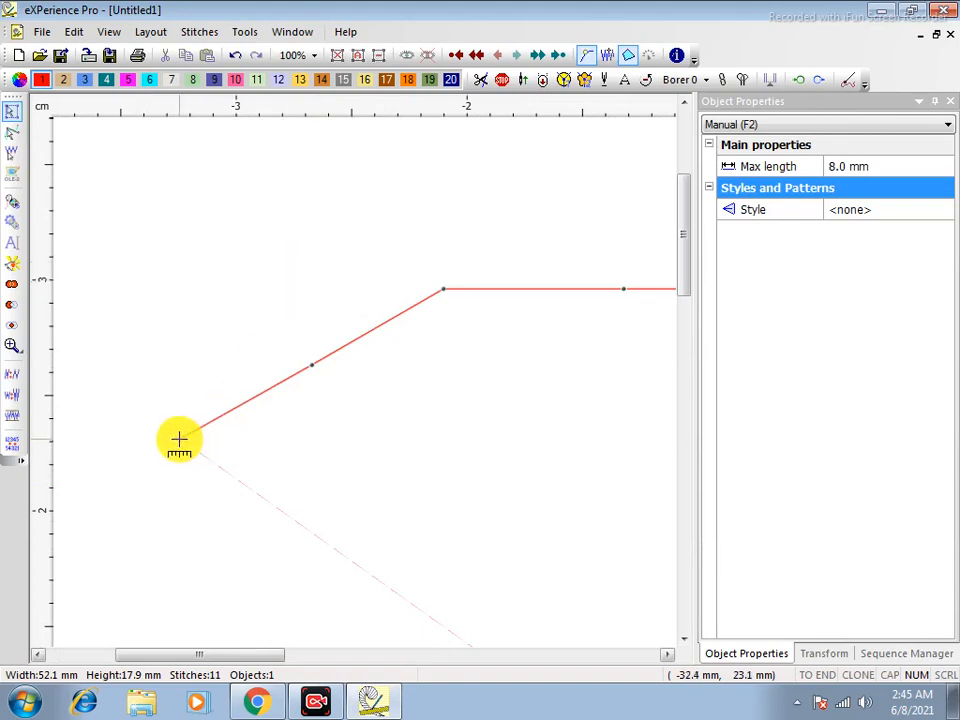
{"action": "left_click_drag", "start_coordinate": [179, 440], "coordinate": [443, 288]}
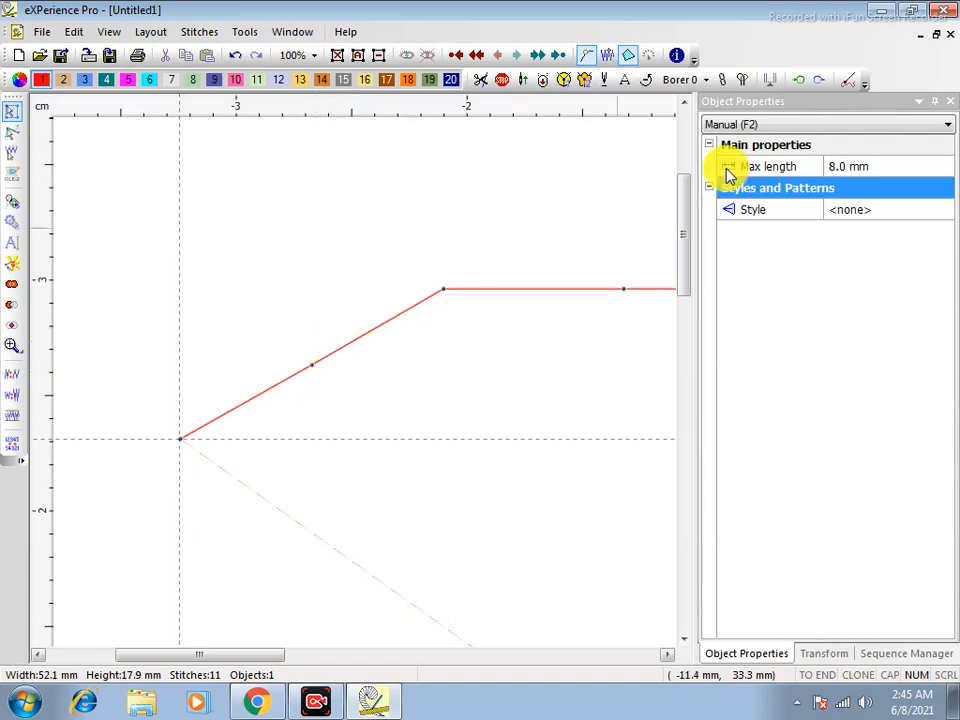
Set the polyline's maximum stitch length to 3.0 mm
{"action": "left_click", "coordinate": [420, 310]}
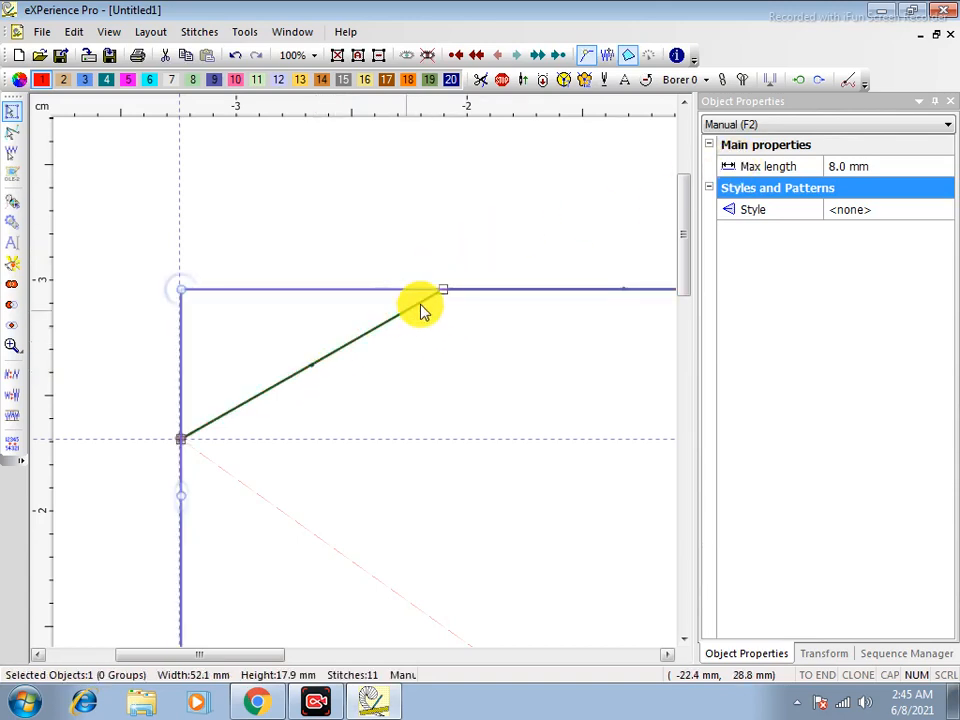
{"action": "left_click", "coordinate": [860, 167]}
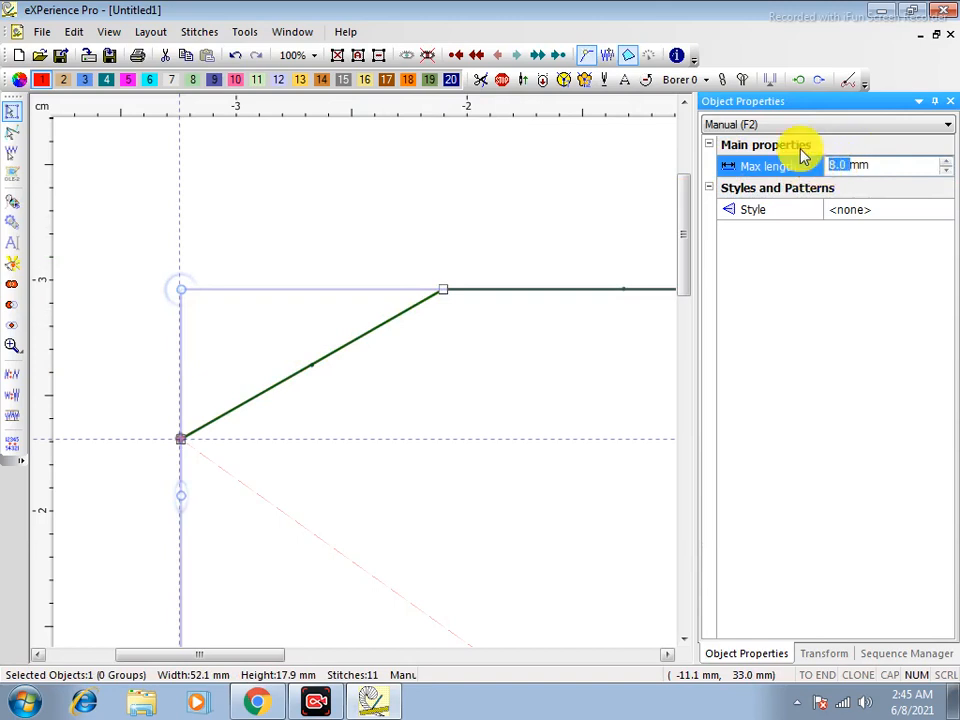
{"action": "type", "text": "3"}
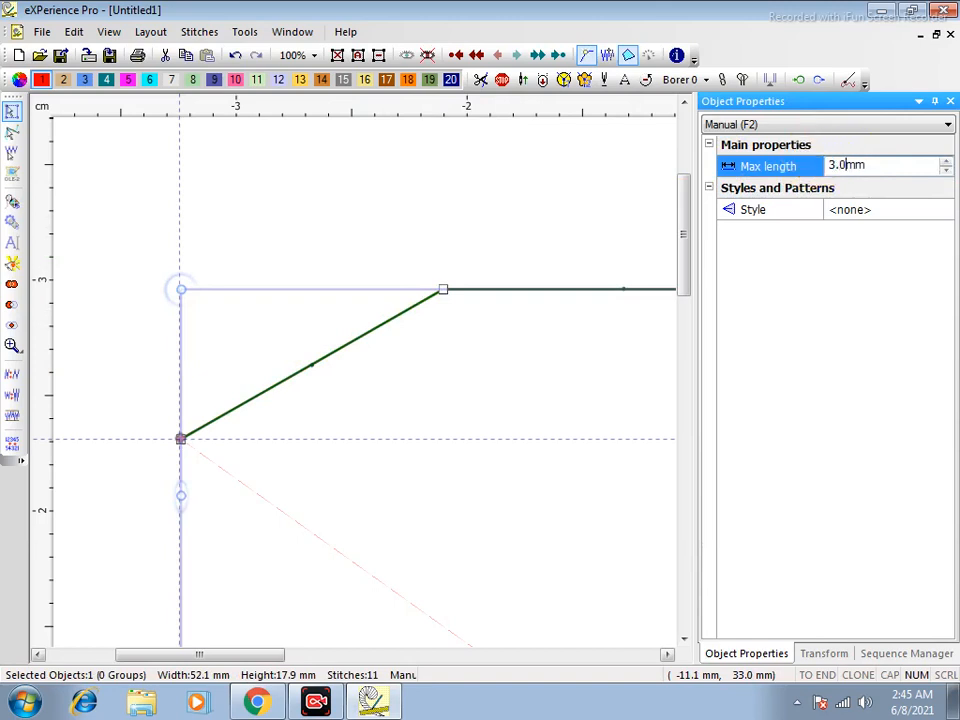
{"action": "key", "text": "Return"}
{"action": "left_click", "coordinate": [499, 364]}
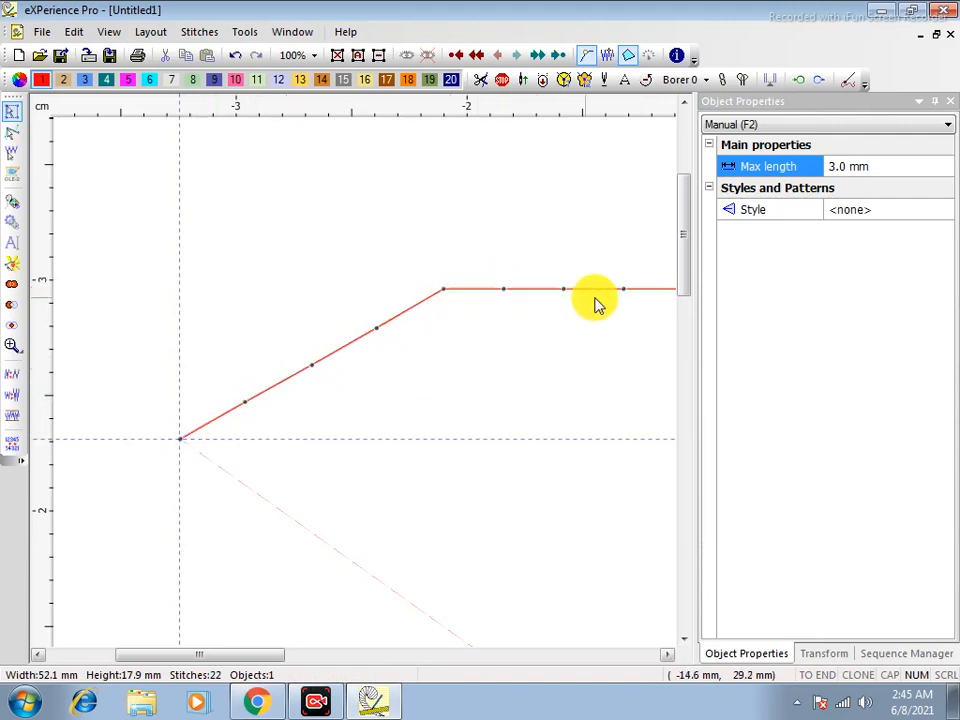
Set the polyline's maximum stitch length to 12.0 mm
{"action": "left_click", "coordinate": [444, 292]}
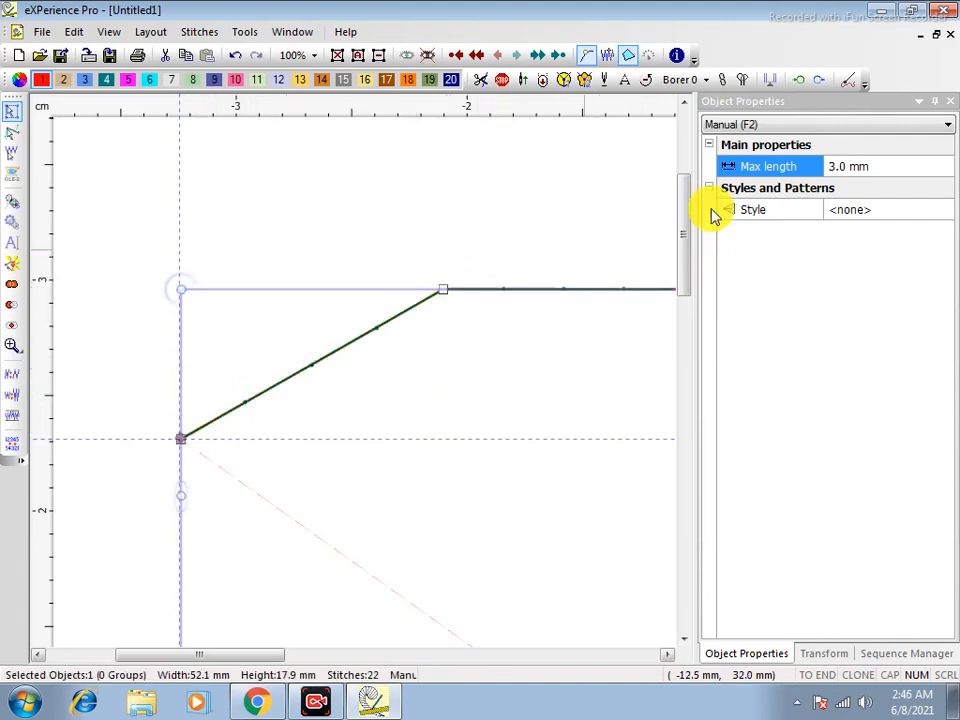
{"action": "left_click", "coordinate": [848, 168]}
{"action": "type", "text": "1"}
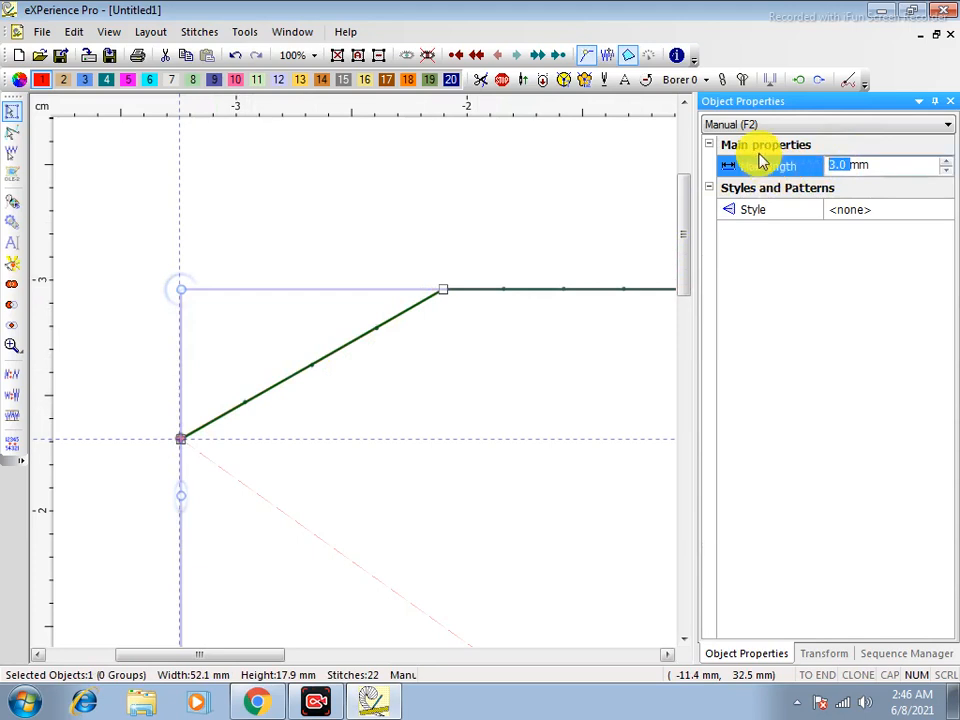
{"action": "type", "text": "2.0"}
{"action": "key", "text": "Return"}
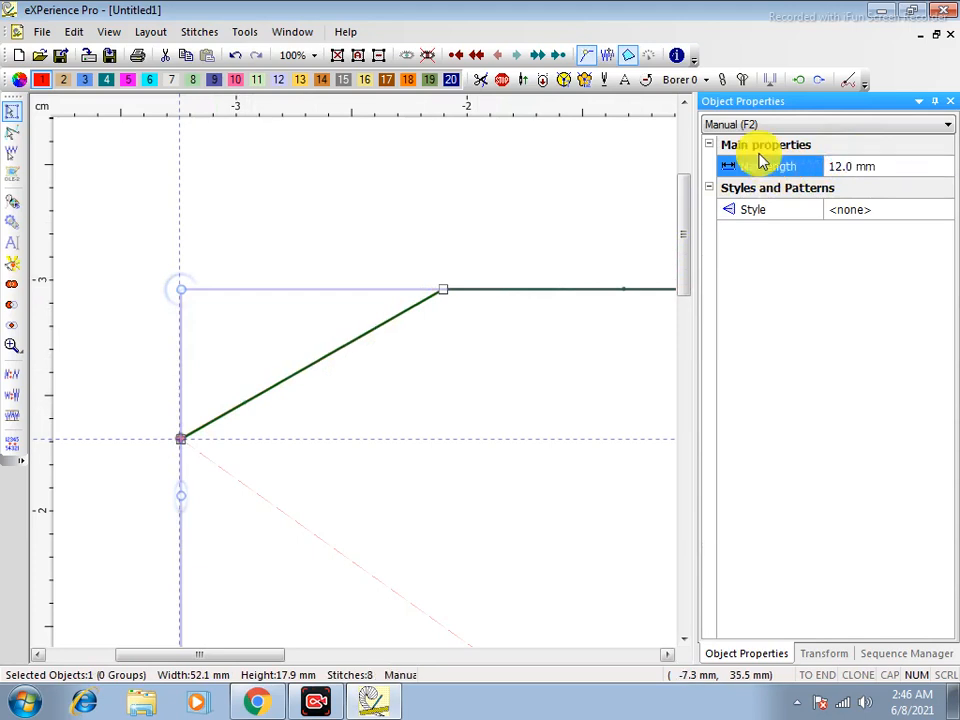
{"action": "left_click", "coordinate": [453, 364]}
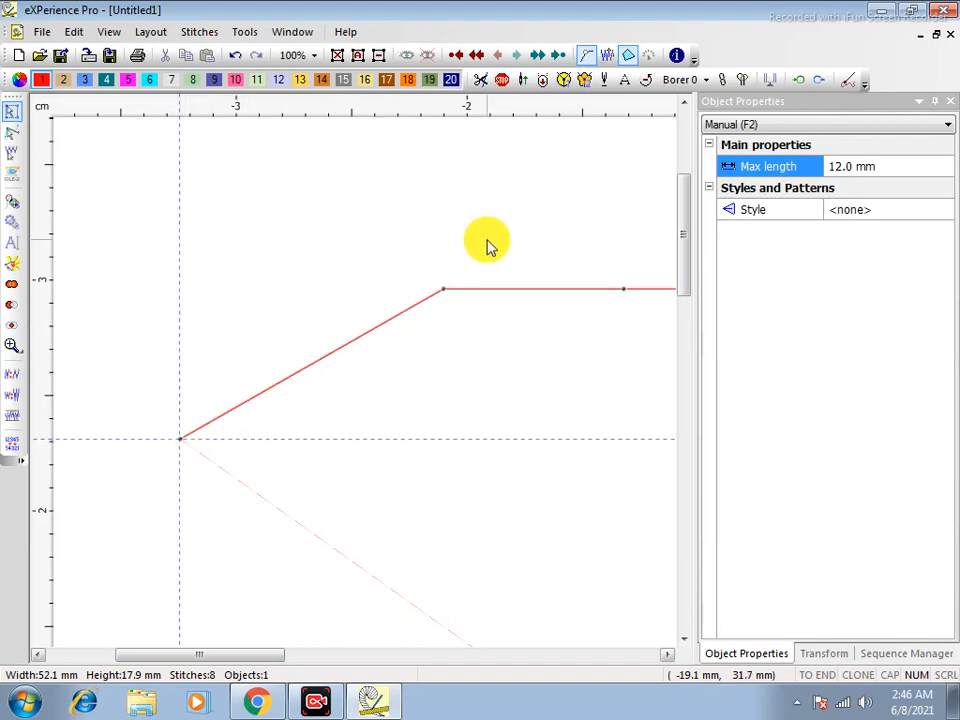
Examine the stitch points along the polyline's horizontal segment and its Style property, then view the whole polyline
{"action": "key", "text": "z"}
{"action": "left_click_drag", "start_coordinate": [361, 236], "coordinate": [935, 440]}
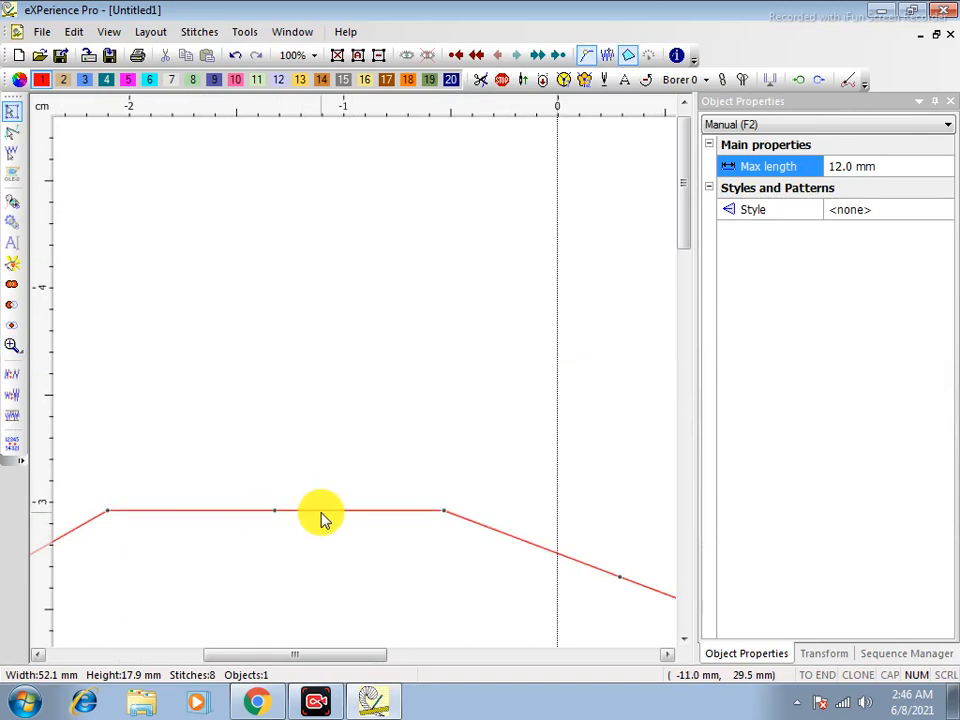
{"action": "left_click", "coordinate": [290, 511]}
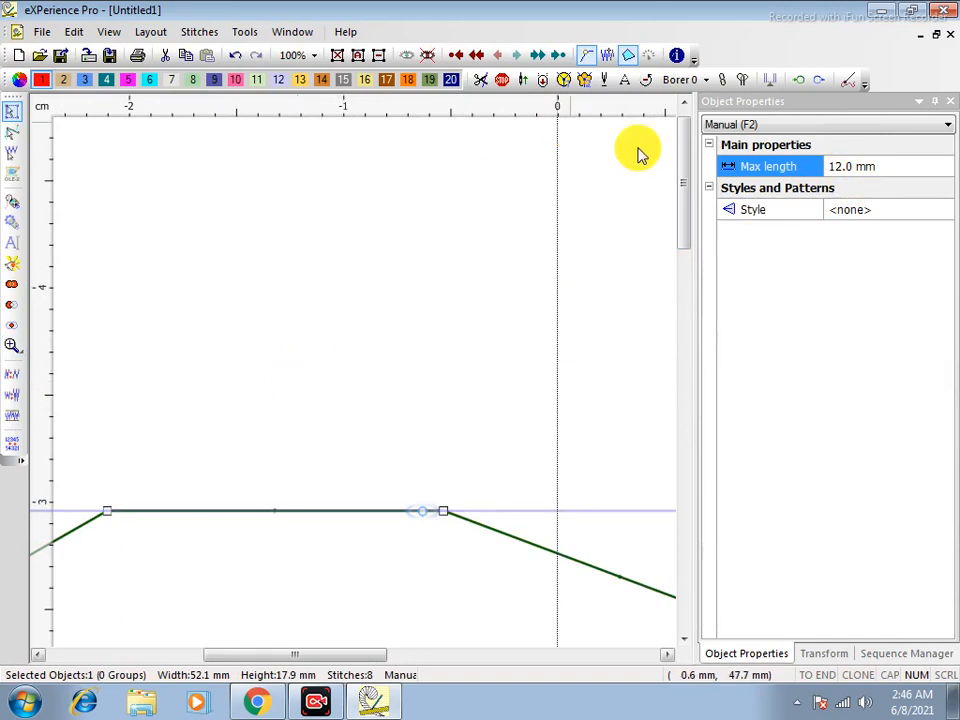
{"action": "left_click", "coordinate": [275, 265]}
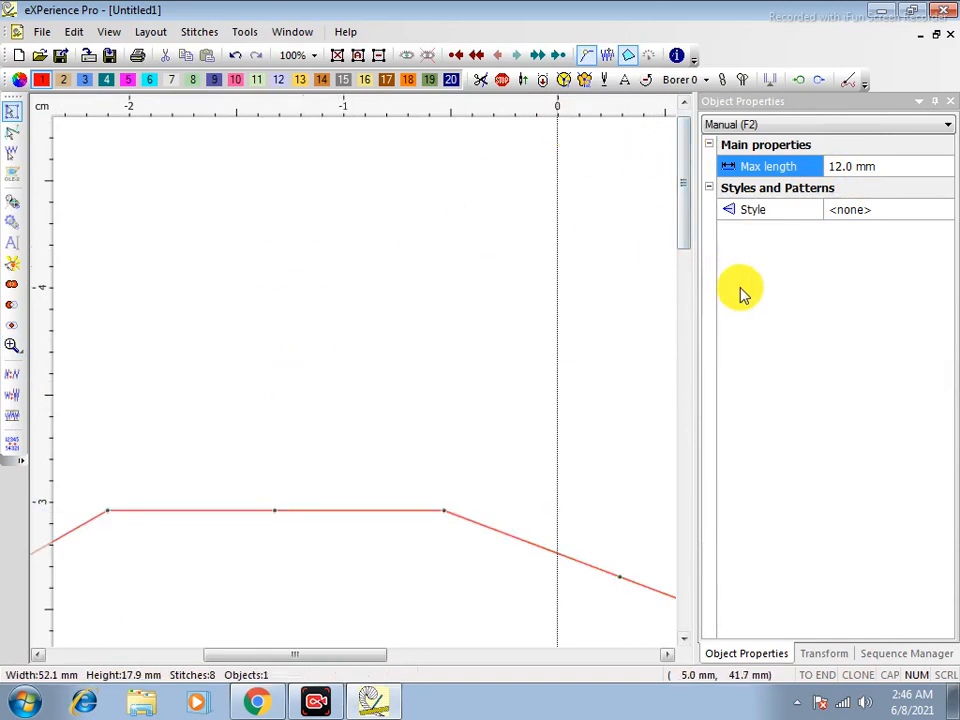
{"action": "left_click", "coordinate": [852, 212]}
{"action": "left_click", "coordinate": [470, 190]}
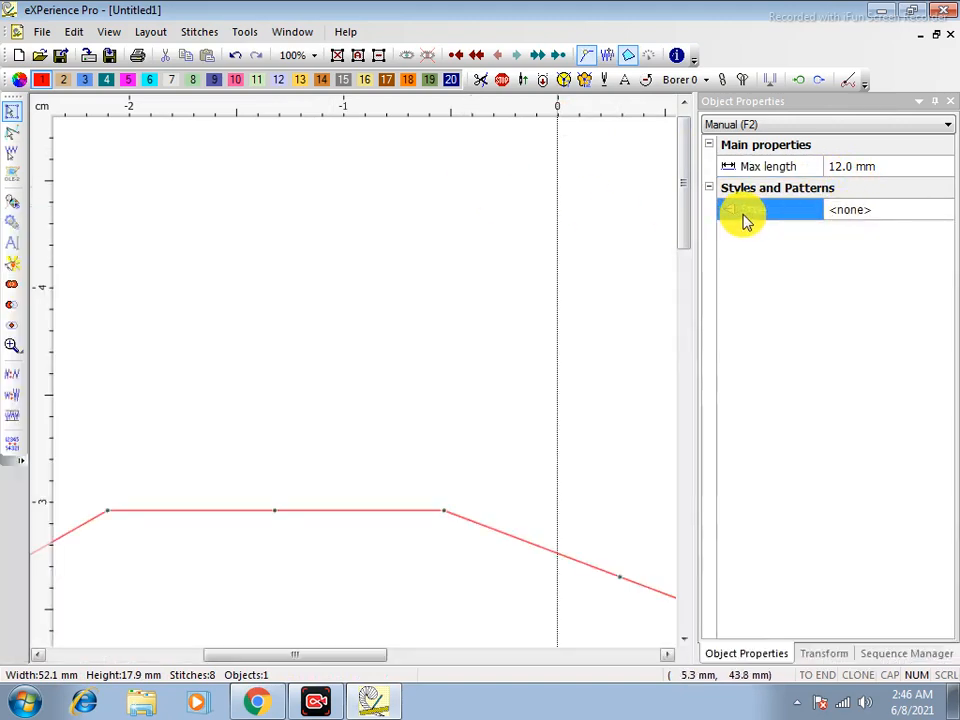
{"action": "scroll", "coordinate": [519, 356], "scroll_direction": "down", "scroll_amount": 5}
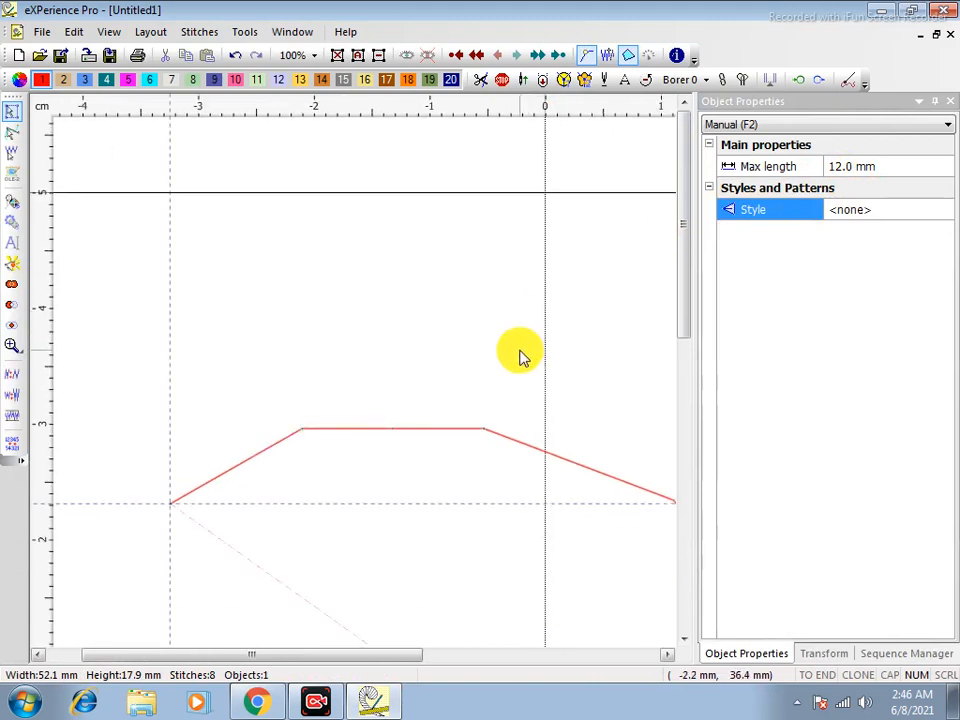
{"action": "left_click_drag", "start_coordinate": [261, 356], "coordinate": [756, 613]}
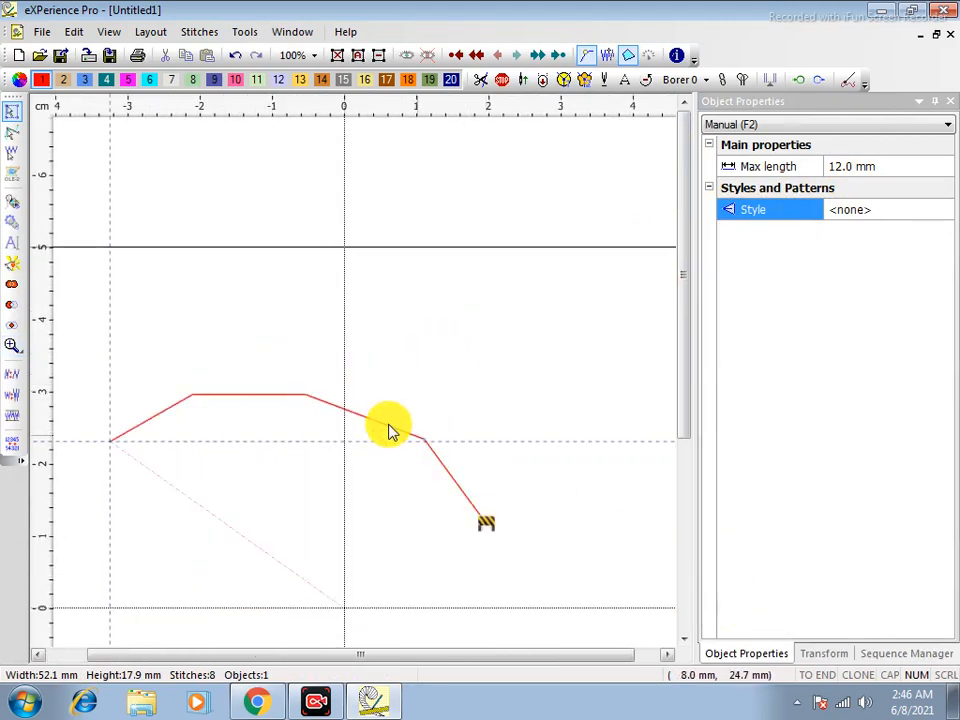
Delete the polyline and remove the guide lines from the design area
{"action": "left_click", "coordinate": [300, 394]}
{"action": "key", "text": "Delete"}
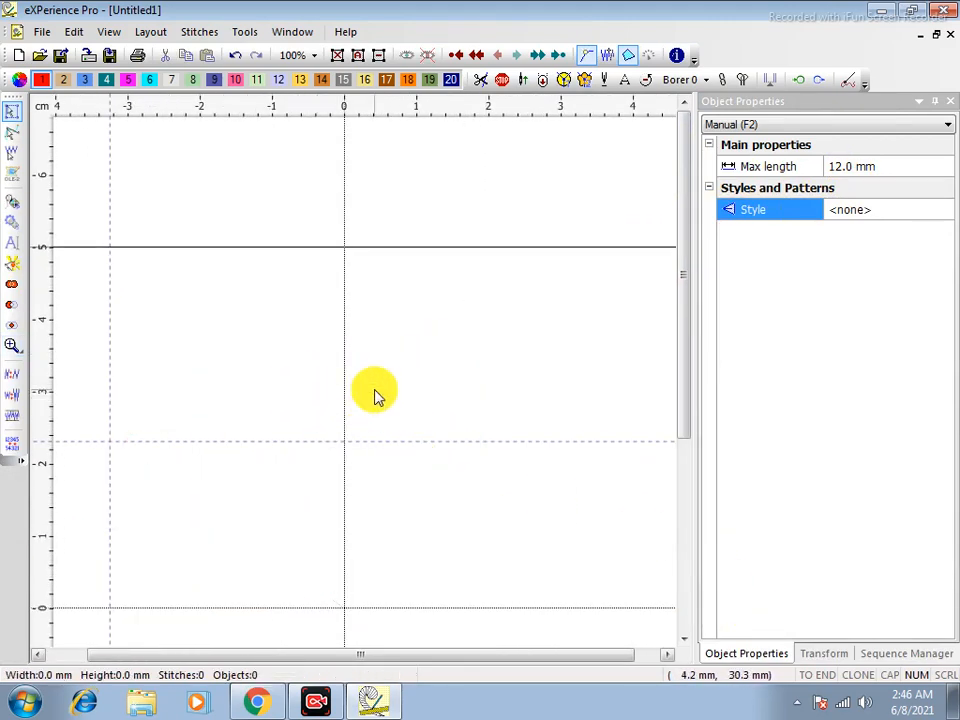
{"action": "right_click", "coordinate": [229, 112]}
{"action": "left_click", "coordinate": [287, 145]}
{"action": "left_click", "coordinate": [460, 392]}
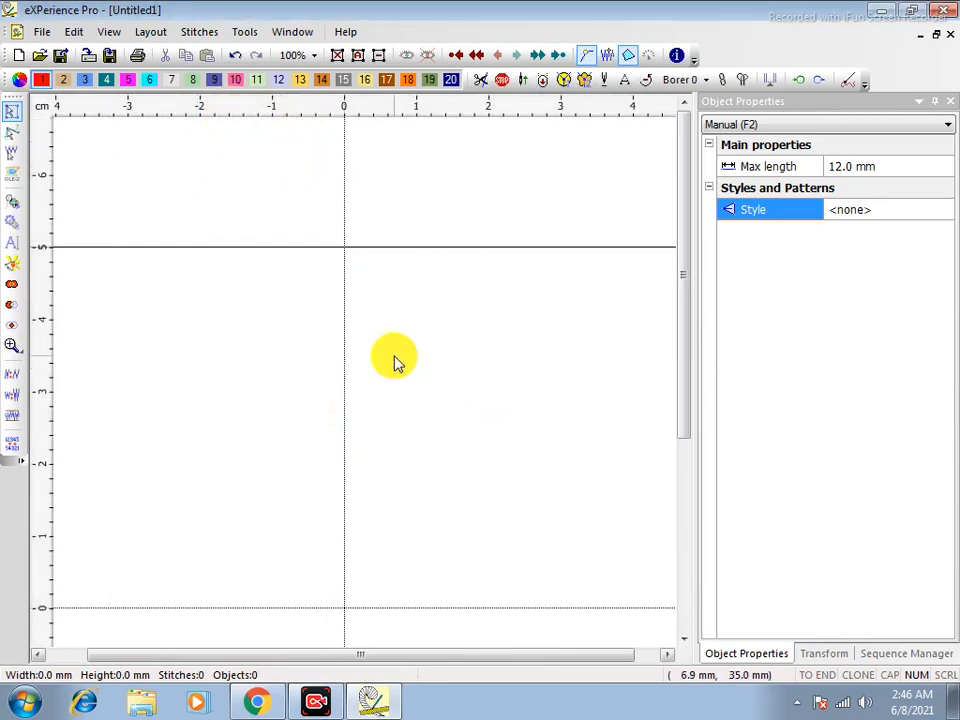
Draw a horizontal Manual stitch polyline about 42 mm long through five unevenly spaced points, crossing the vertical axis
{"action": "key", "text": "F2"}
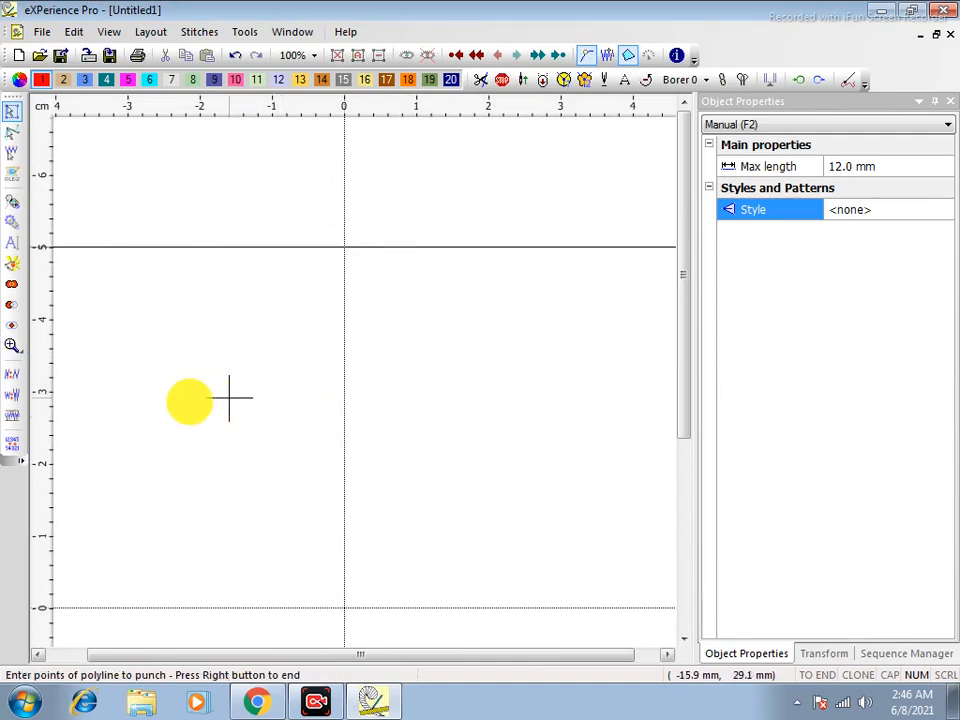
{"action": "left_click", "coordinate": [163, 402]}
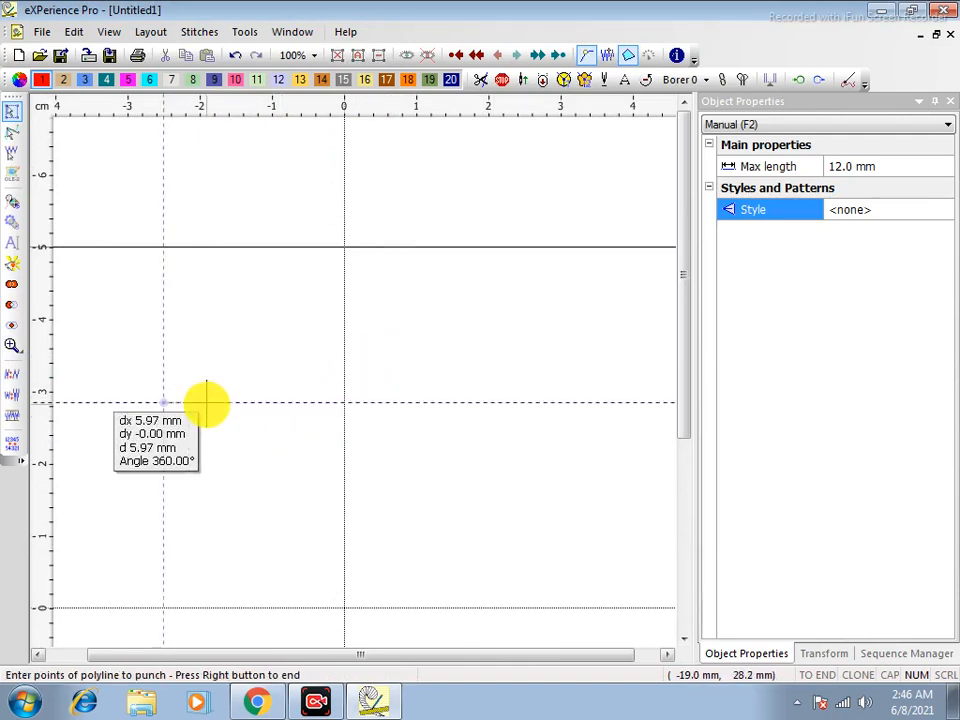
{"action": "left_click", "coordinate": [206, 402]}
{"action": "left_click", "coordinate": [269, 402]}
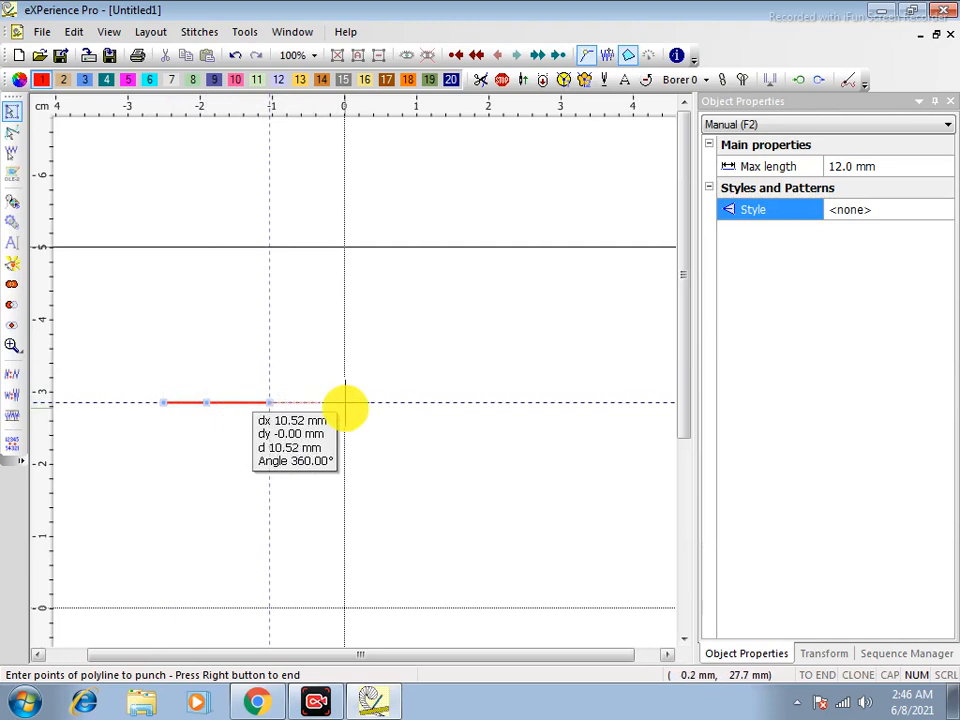
{"action": "left_click", "coordinate": [344, 402]}
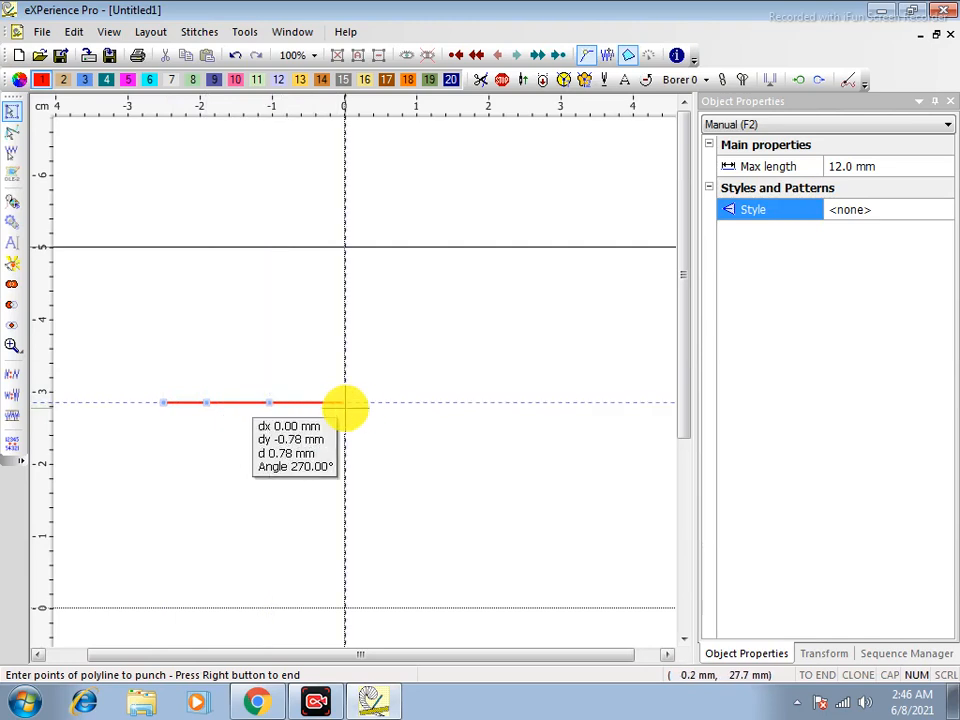
{"action": "left_click", "coordinate": [474, 402]}
{"action": "right_click", "coordinate": [467, 405]}
{"action": "scroll", "coordinate": [467, 407], "scroll_direction": "down", "scroll_amount": 1}
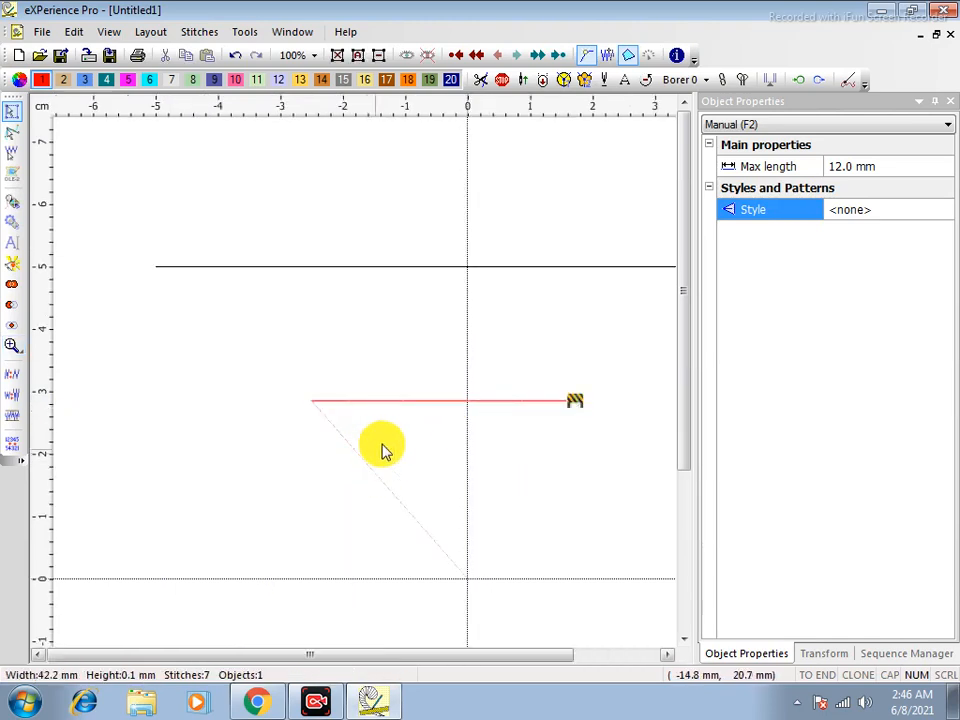
{"action": "scroll", "coordinate": [253, 339], "scroll_direction": "up", "scroll_amount": 1}
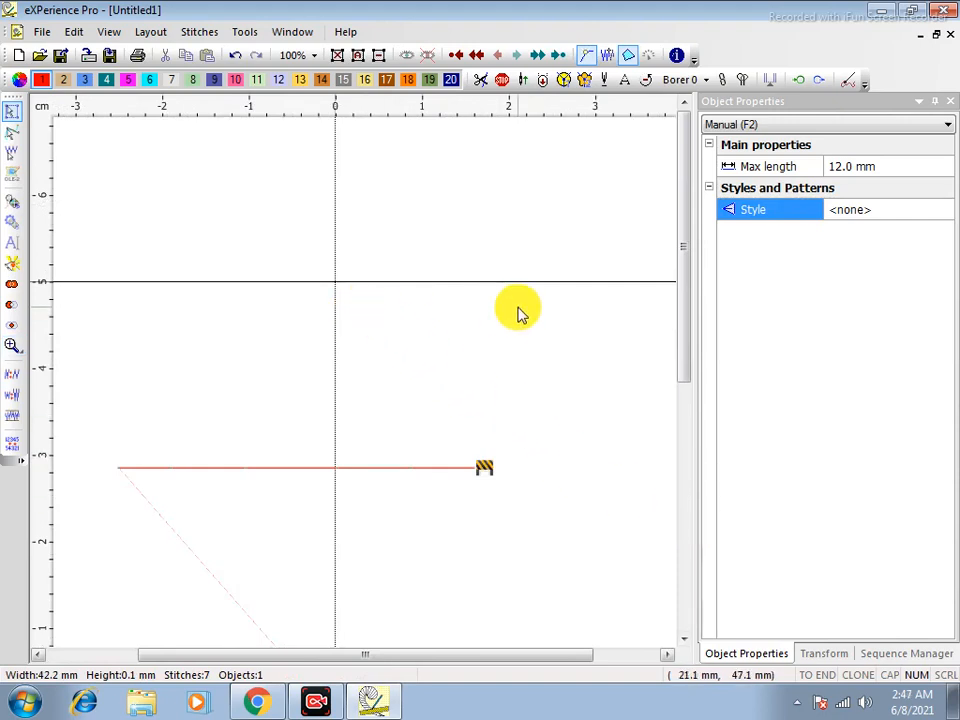
Insert an Ellipse/Circle shape about 5.9 mm wide as a Running stitch object above the polyline's end
{"action": "key", "text": "F3"}
{"action": "key", "text": "Insert"}
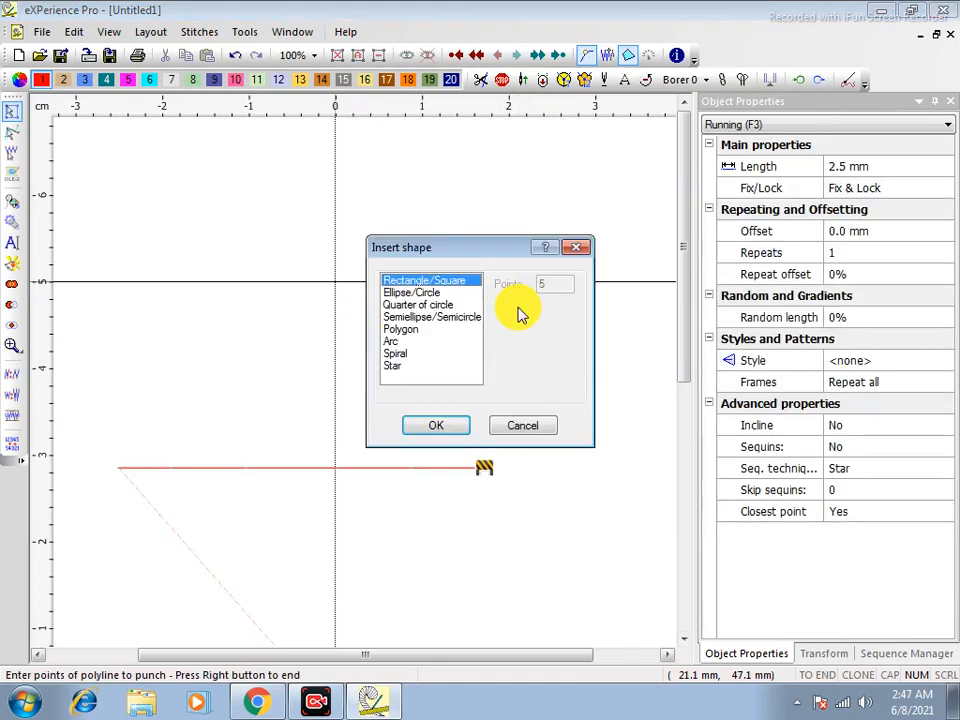
{"action": "left_click", "coordinate": [431, 296]}
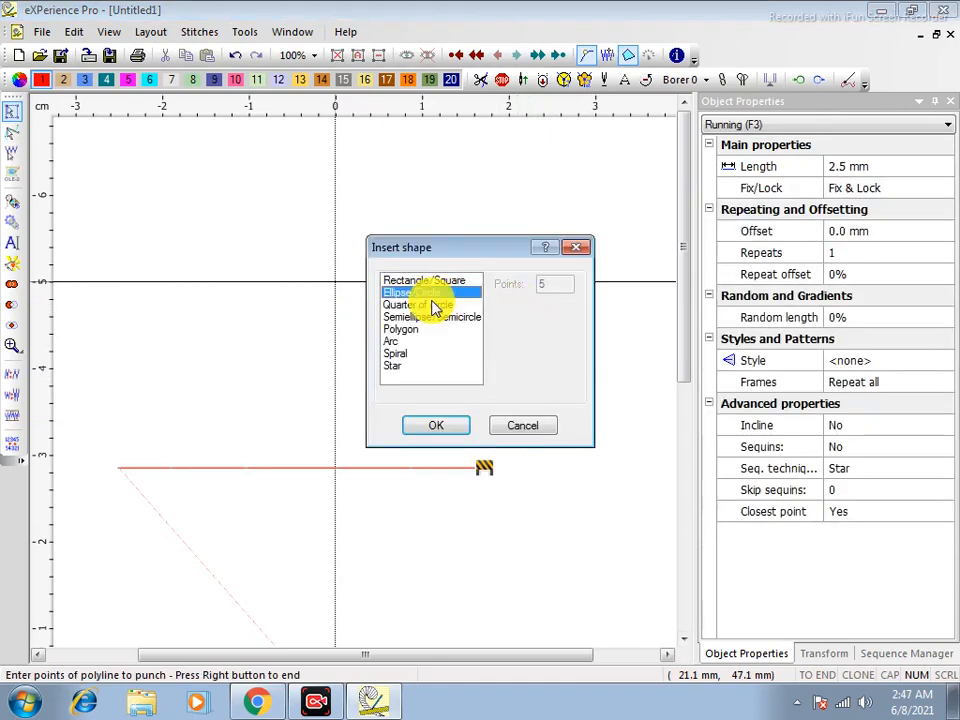
{"action": "left_click", "coordinate": [430, 427]}
{"action": "left_click_drag", "start_coordinate": [449, 300], "coordinate": [476, 272]}
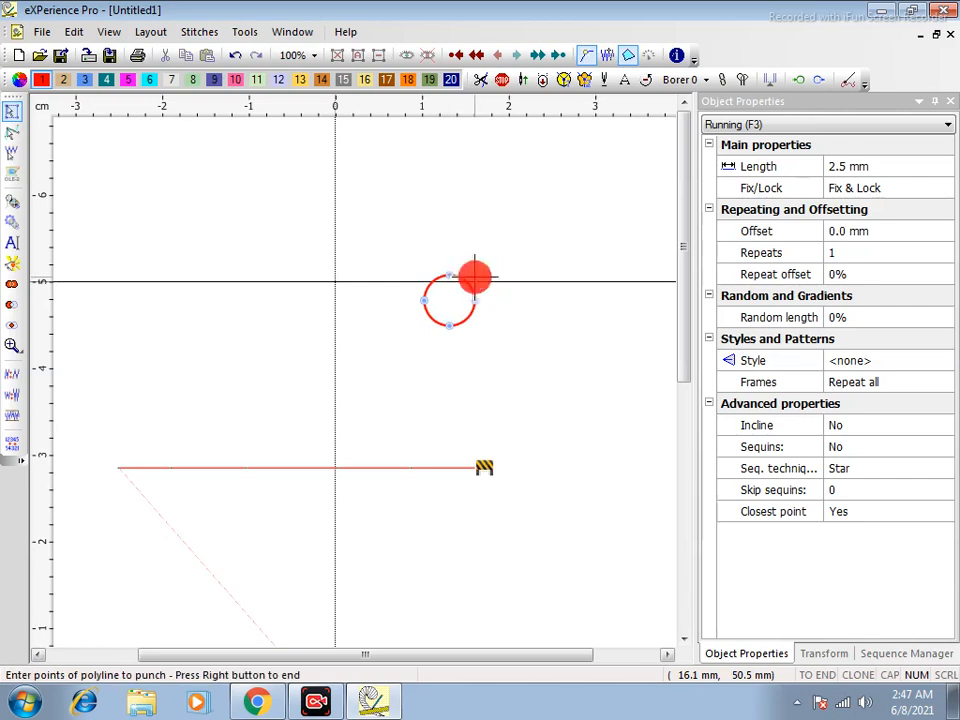
{"action": "right_click", "coordinate": [476, 274]}
{"action": "right_click", "coordinate": [486, 269]}
{"action": "right_click", "coordinate": [499, 270]}
Convert the running stitch circle to Satin
{"action": "key", "text": "z"}
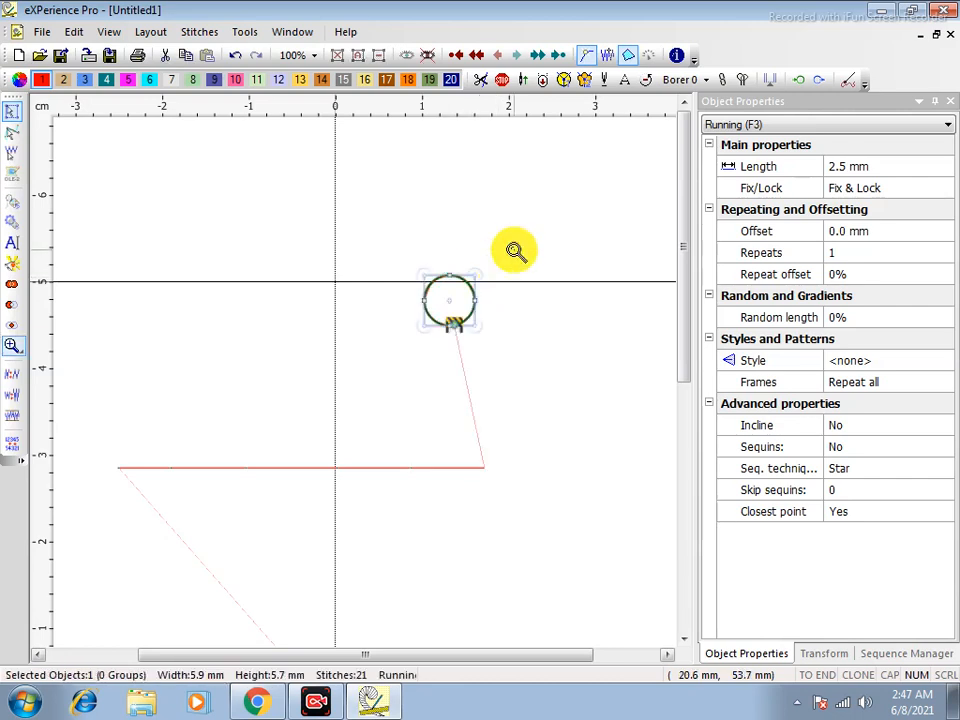
{"action": "left_click_drag", "start_coordinate": [515, 251], "coordinate": [372, 380]}
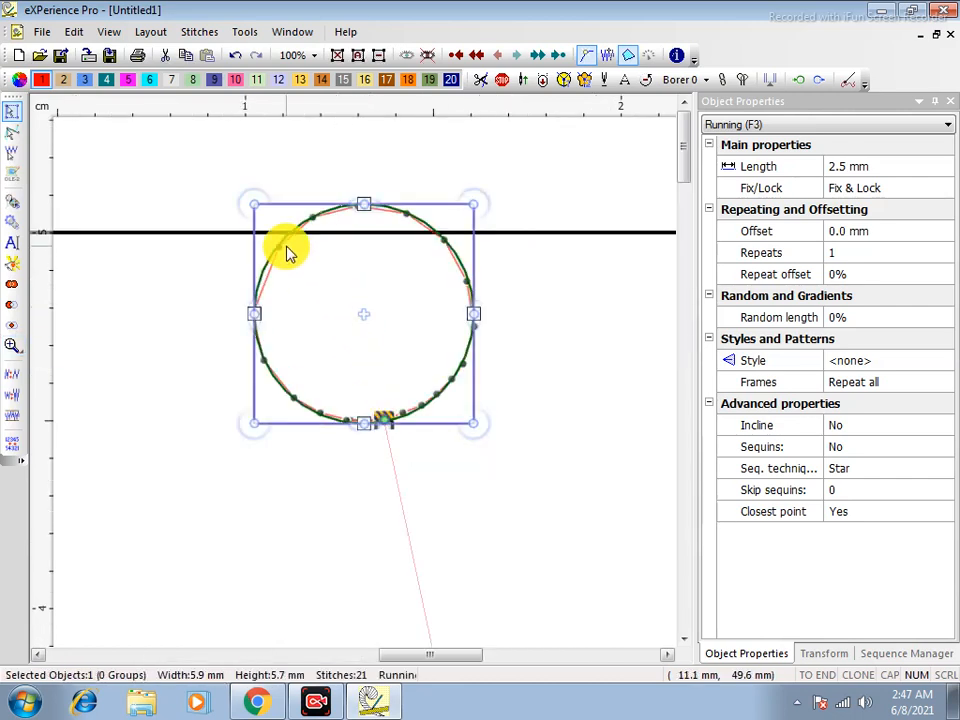
{"action": "right_click", "coordinate": [287, 249]}
{"action": "mouse_move", "coordinate": [396, 331]}
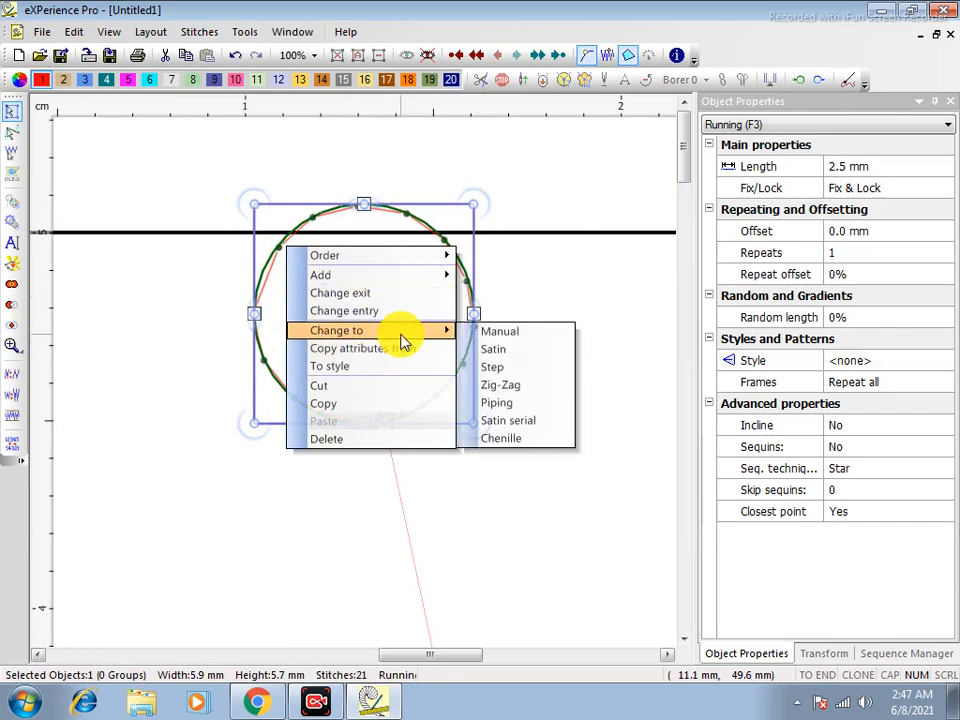
{"action": "left_click", "coordinate": [500, 351]}
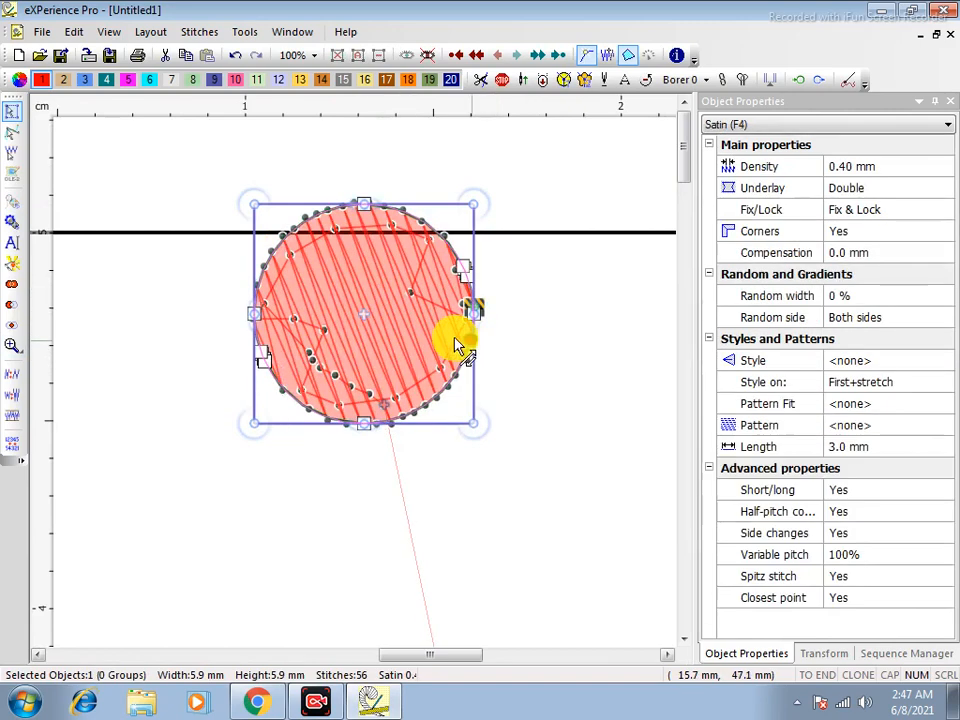
Set the satin circle's underlay to Tacking
{"action": "left_click", "coordinate": [598, 295]}
{"action": "left_click", "coordinate": [390, 334]}
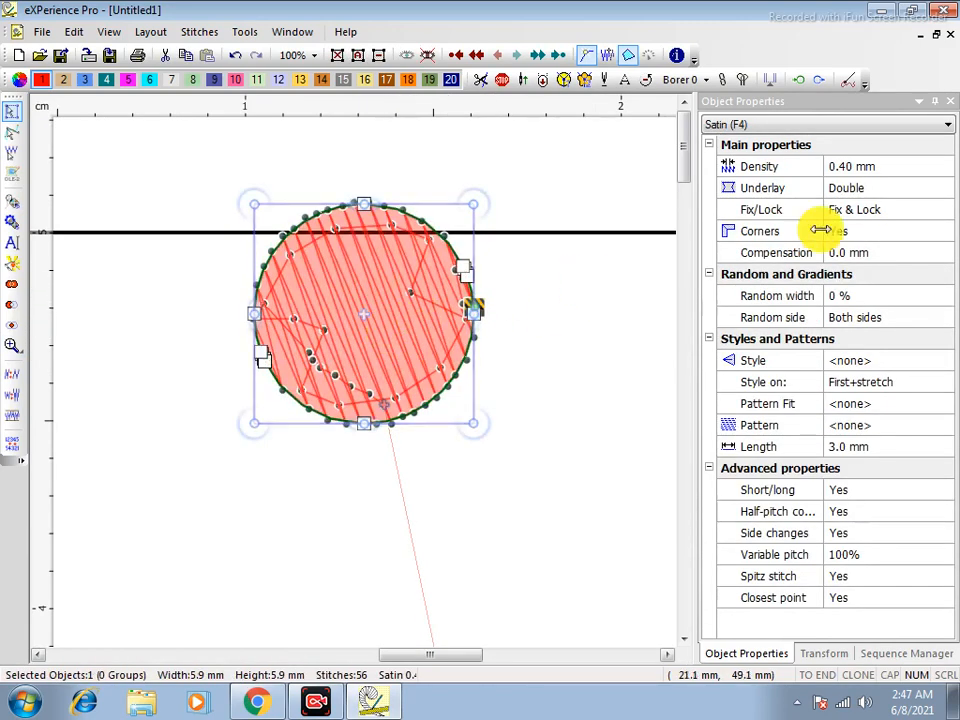
{"action": "left_click", "coordinate": [866, 190]}
{"action": "left_click", "coordinate": [60, 251]}
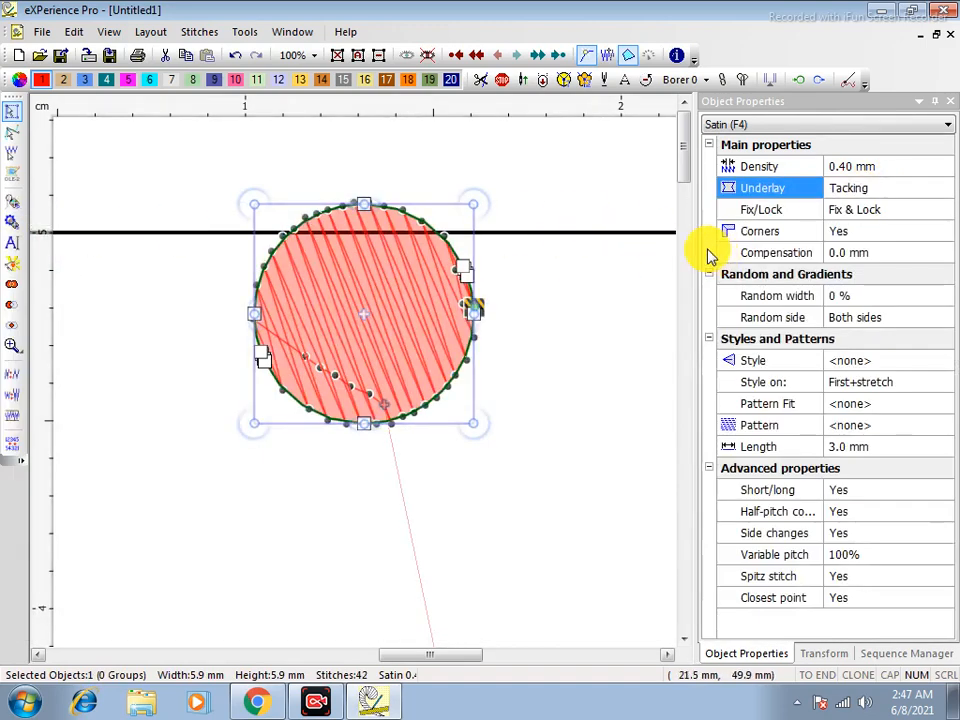
Place the satin circle's entry point on its left edge and its exit point on its right edge
{"action": "left_click", "coordinate": [797, 82]}
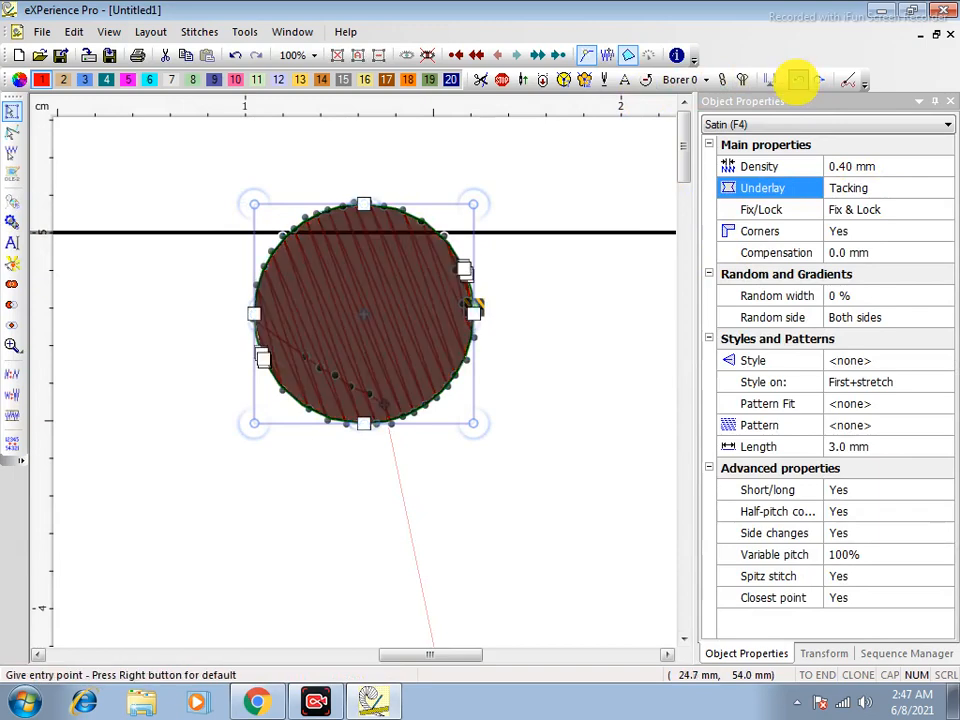
{"action": "left_click", "coordinate": [254, 315]}
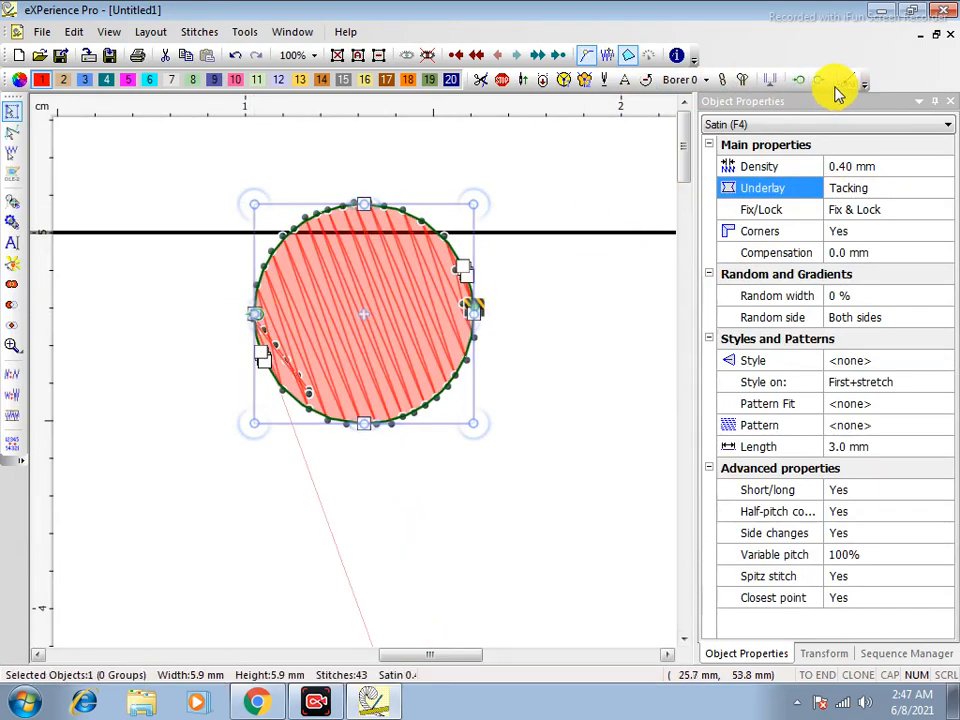
{"action": "left_click", "coordinate": [818, 80]}
{"action": "left_click", "coordinate": [476, 311]}
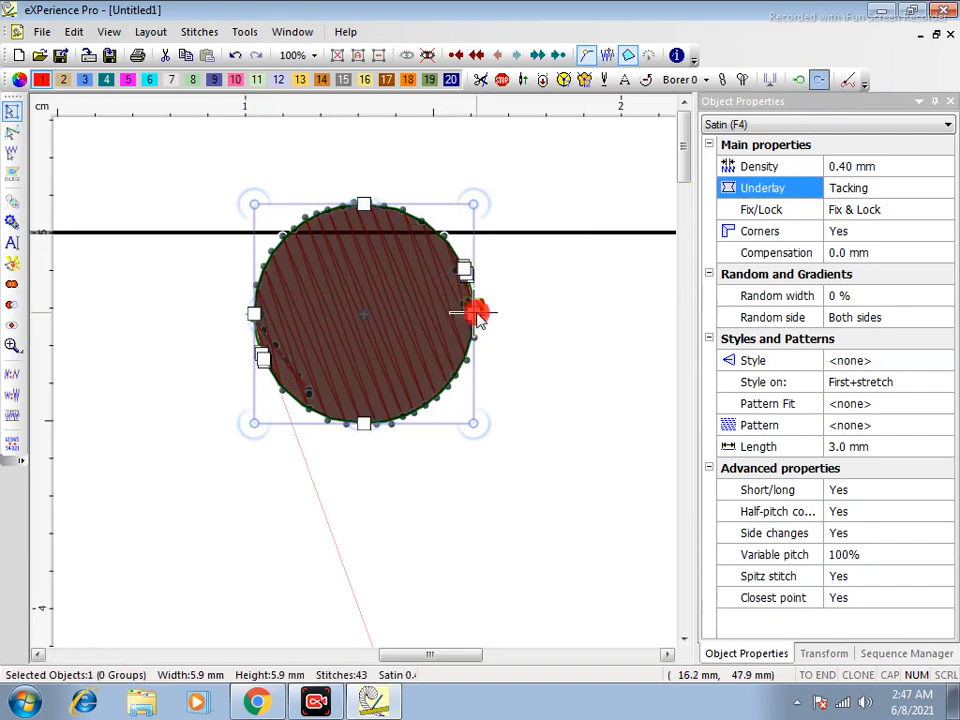
Set the satin circle's Fix/Lock to <none>
{"action": "left_click", "coordinate": [866, 211]}
{"action": "left_click", "coordinate": [855, 225]}
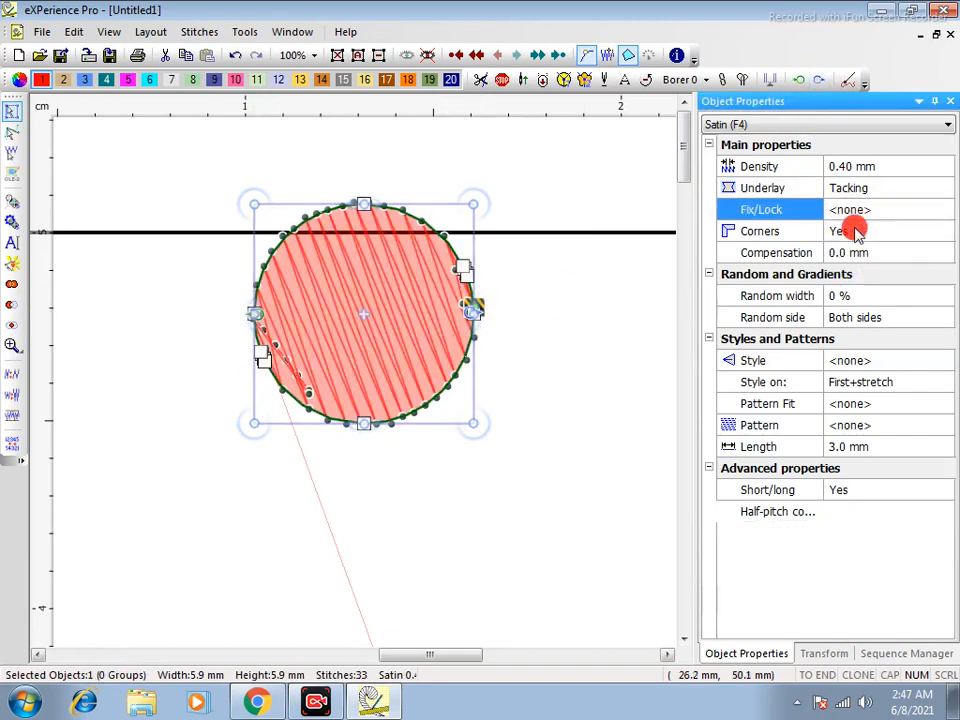
{"action": "left_click", "coordinate": [410, 340]}
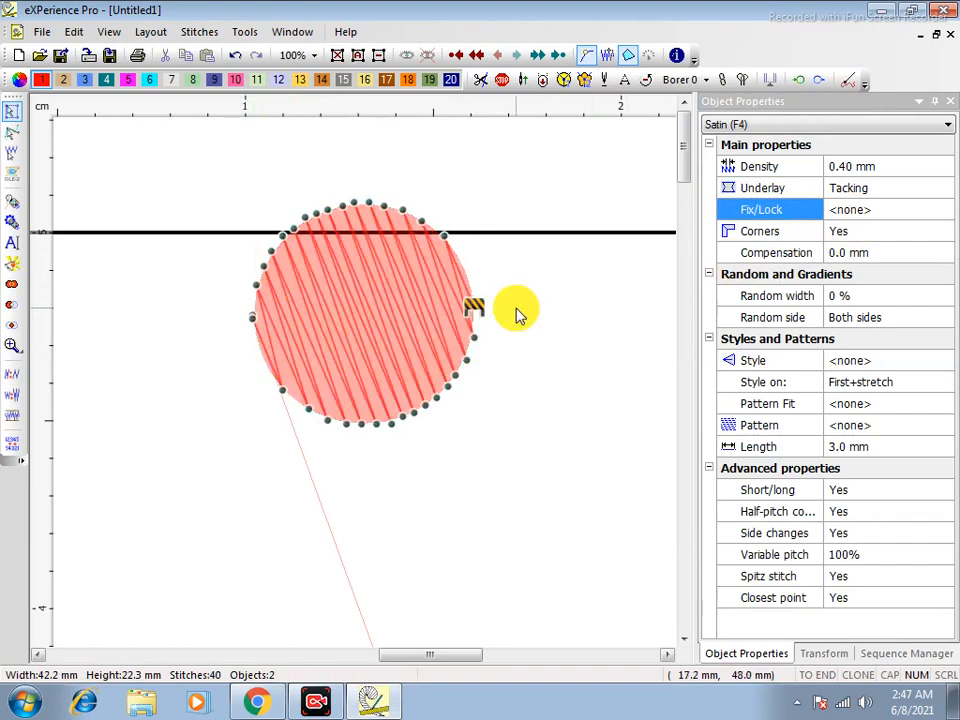
{"action": "left_click", "coordinate": [363, 323]}
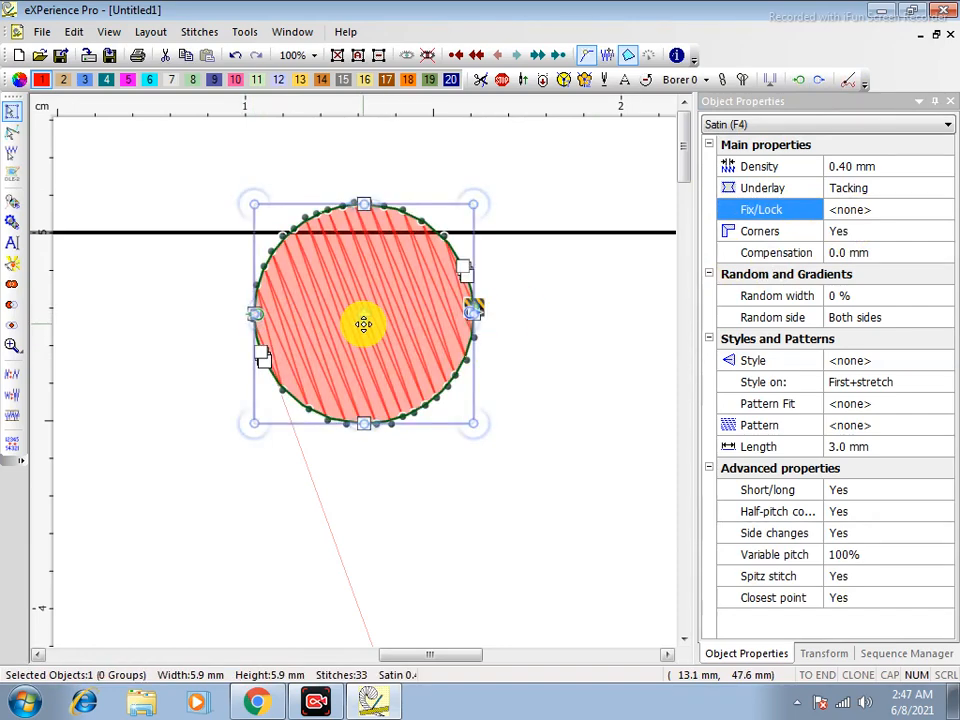
Scale the satin circle down to about 2.6 mm wide and high
{"action": "scroll", "coordinate": [385, 312], "scroll_direction": "down", "scroll_amount": 1}
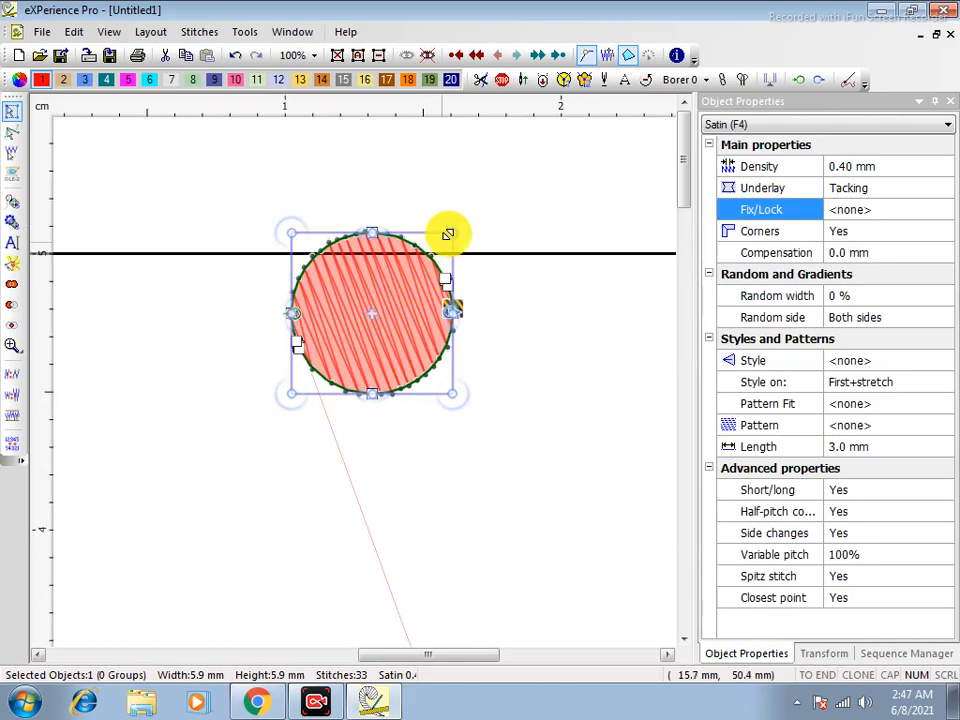
{"action": "left_click_drag", "start_coordinate": [455, 235], "coordinate": [364, 334]}
{"action": "left_click_drag", "start_coordinate": [417, 303], "coordinate": [206, 502]}
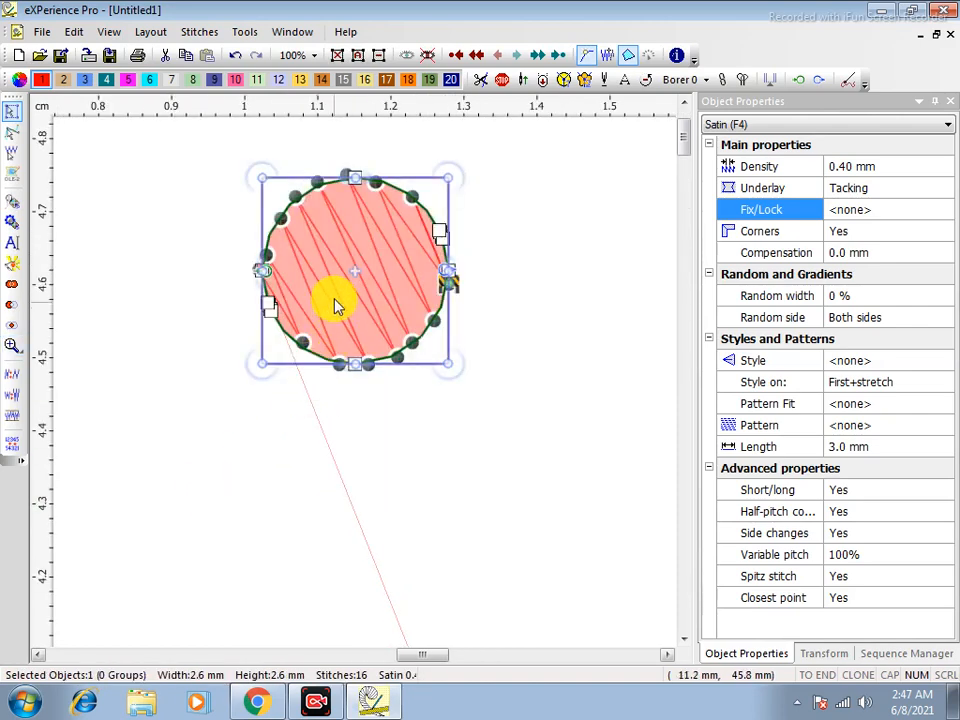
Save the satin circle as a stitch style under the suggested name
{"action": "right_click", "coordinate": [353, 265]}
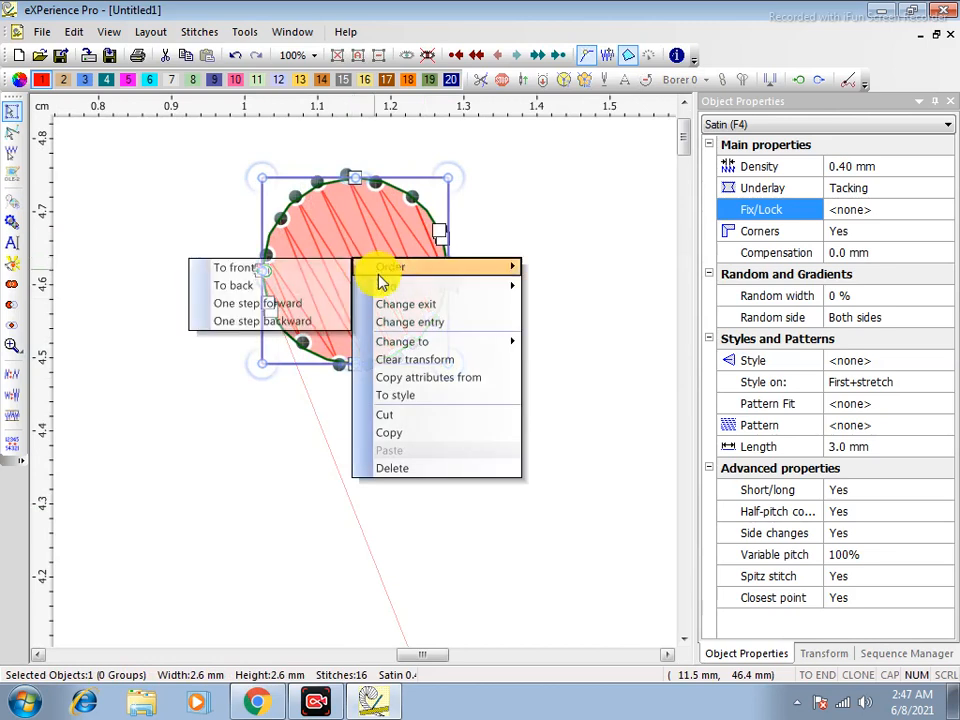
{"action": "left_click", "coordinate": [391, 398]}
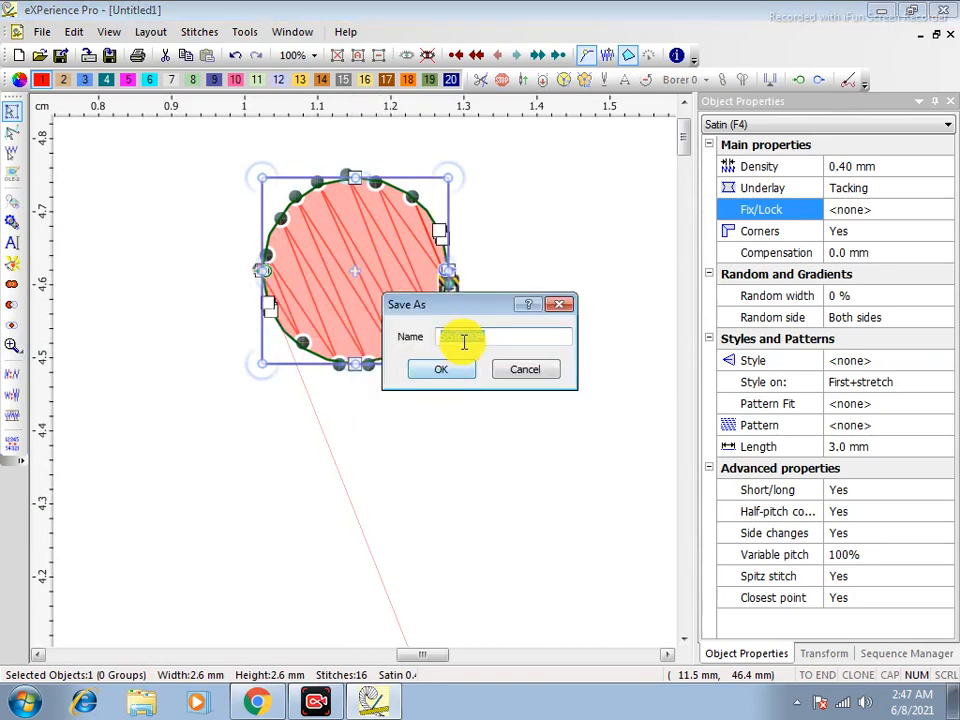
{"action": "left_click", "coordinate": [446, 375]}
{"action": "scroll", "coordinate": [545, 318], "scroll_direction": "down", "scroll_amount": 3}
{"action": "scroll", "coordinate": [553, 313], "scroll_direction": "down", "scroll_amount": 3}
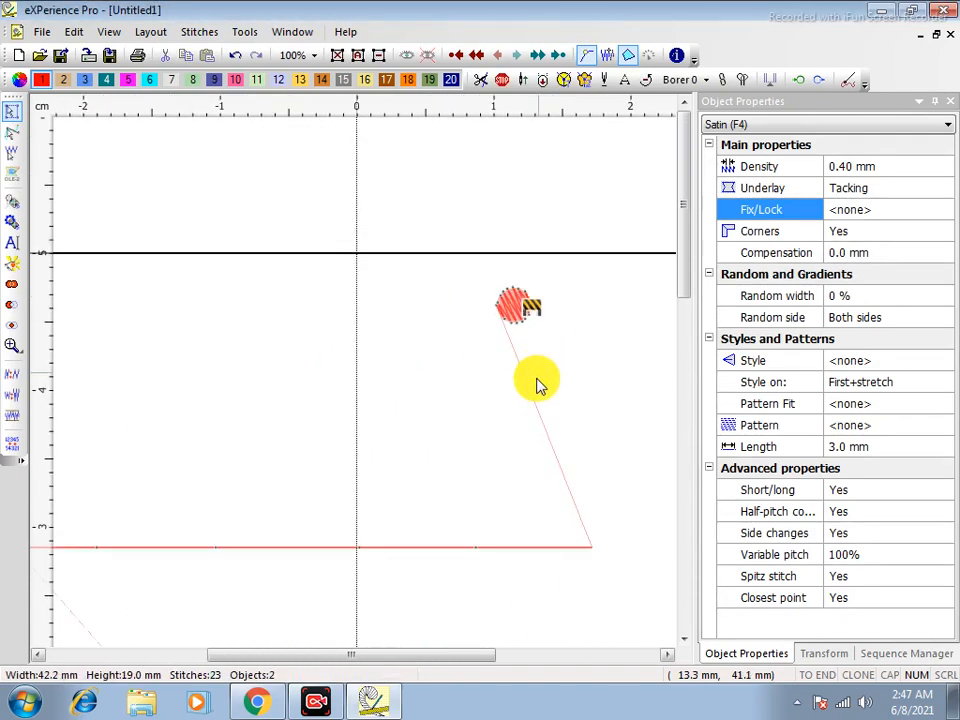
Apply the saved circle style, Style-004, to the horizontal Manual polyline
{"action": "left_click", "coordinate": [378, 474]}
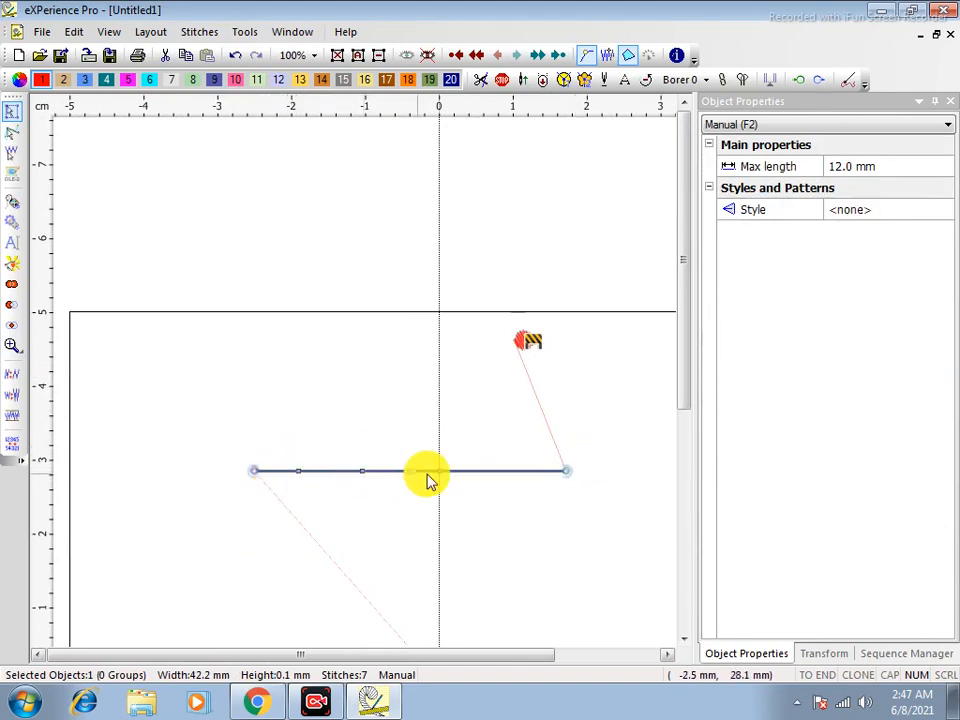
{"action": "right_click", "coordinate": [858, 210]}
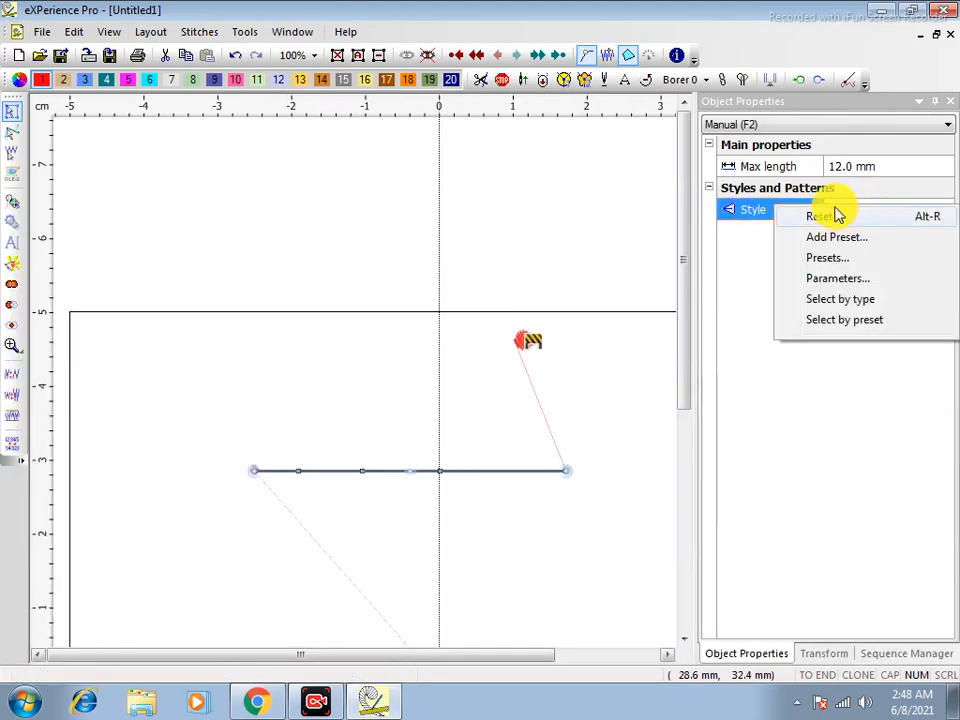
{"action": "left_click", "coordinate": [838, 215]}
{"action": "left_click", "coordinate": [439, 295]}
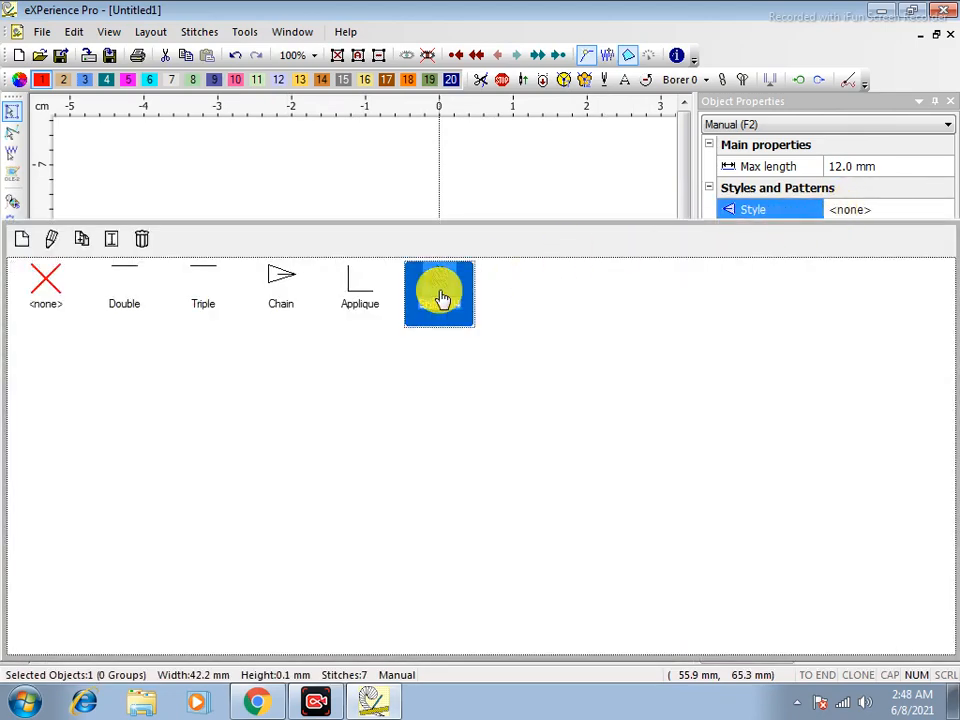
{"action": "left_click", "coordinate": [295, 414]}
Delete the small satin circle above the polyline
{"action": "scroll", "coordinate": [294, 415], "scroll_direction": "down", "scroll_amount": 2}
{"action": "left_click_drag", "start_coordinate": [386, 271], "coordinate": [557, 408]}
{"action": "key", "text": "Delete"}
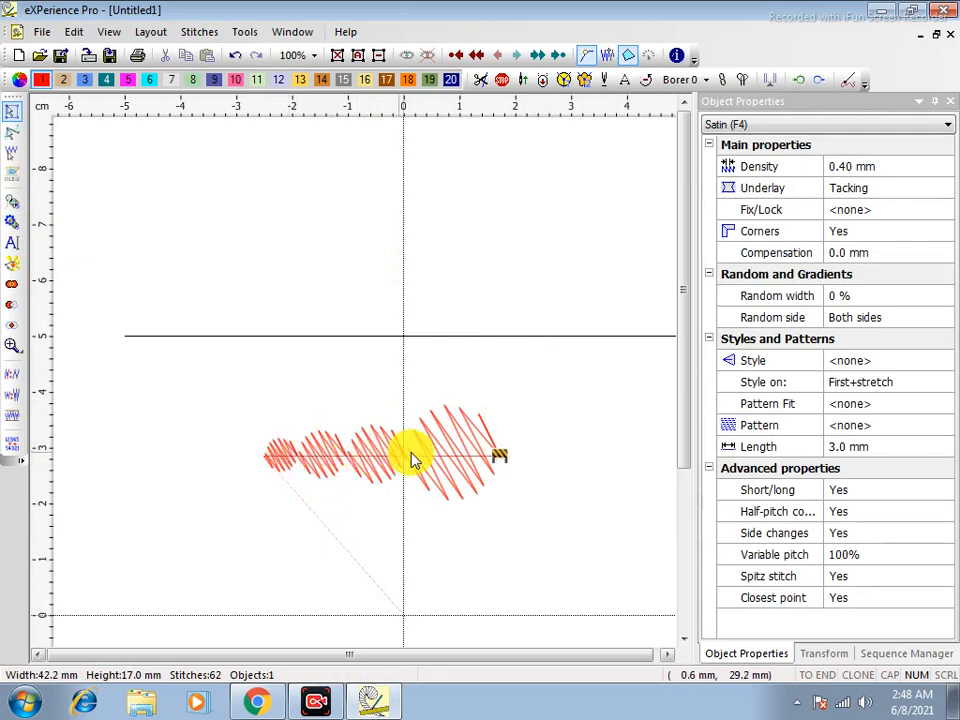
Move the styled polyline up and to the left, above the frame's upper edge
{"action": "left_click", "coordinate": [464, 473]}
{"action": "left_click_drag", "start_coordinate": [464, 473], "coordinate": [377, 254]}
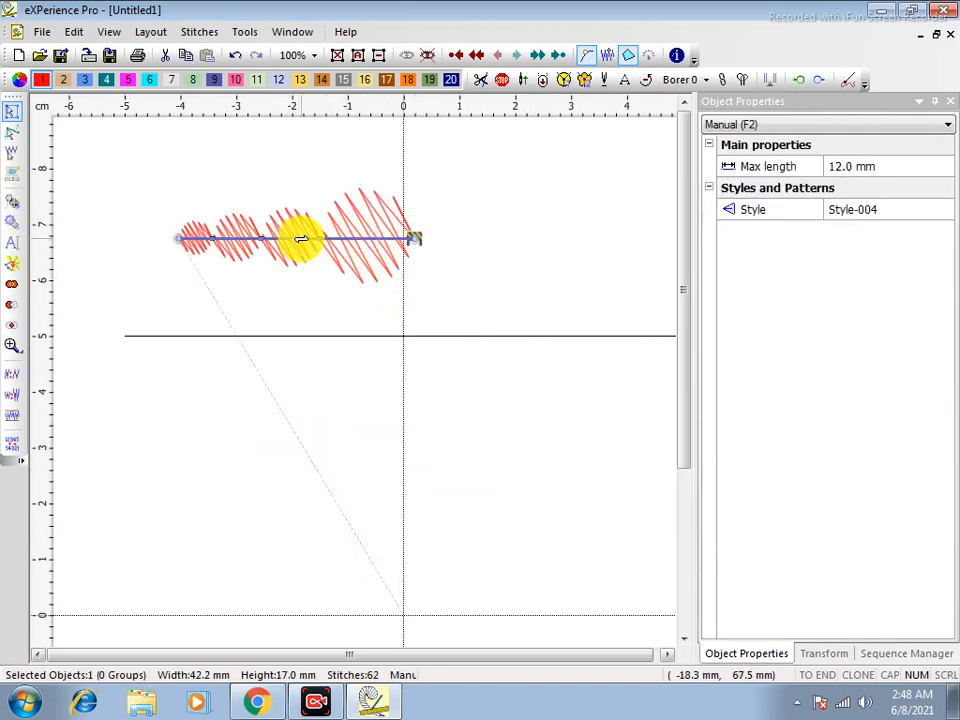
{"action": "scroll", "coordinate": [298, 238], "scroll_direction": "up", "scroll_amount": 4}
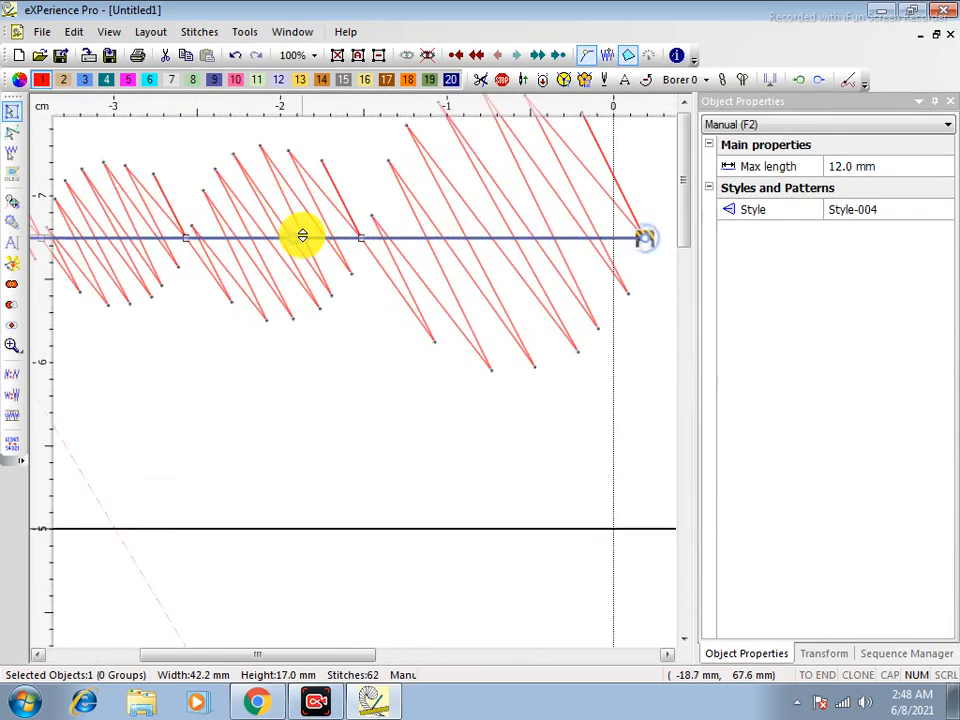
{"action": "scroll", "coordinate": [374, 245], "scroll_direction": "down", "scroll_amount": 3}
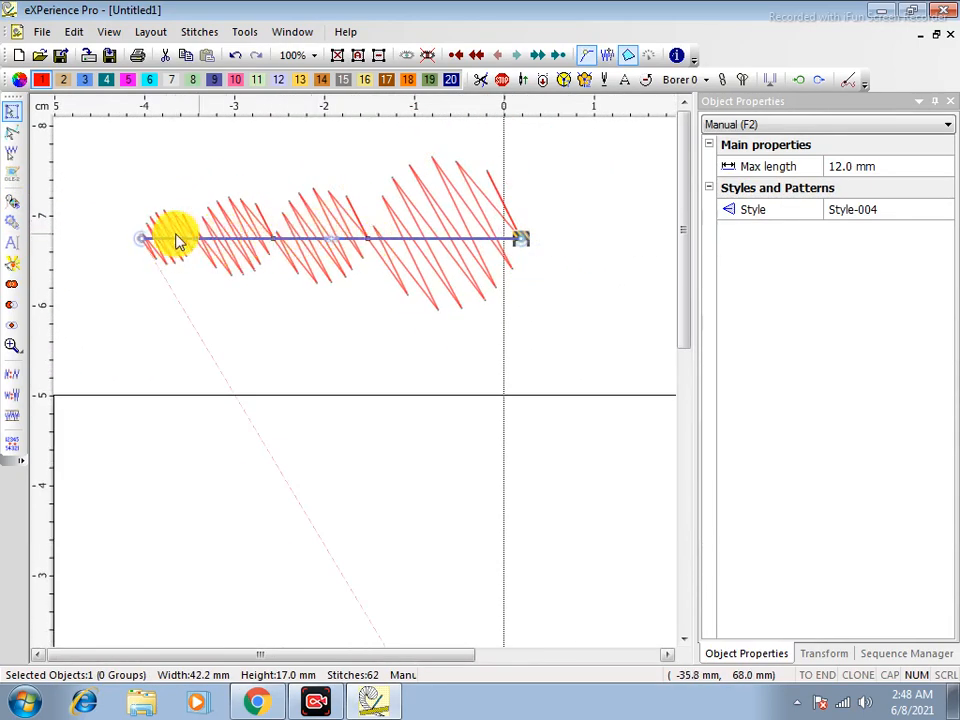
Rotate the styled polyline slightly clockwise and inspect its stitches along the slanted line
{"action": "left_click_drag", "start_coordinate": [141, 232], "coordinate": [145, 206]}
{"action": "left_click", "coordinate": [347, 250]}
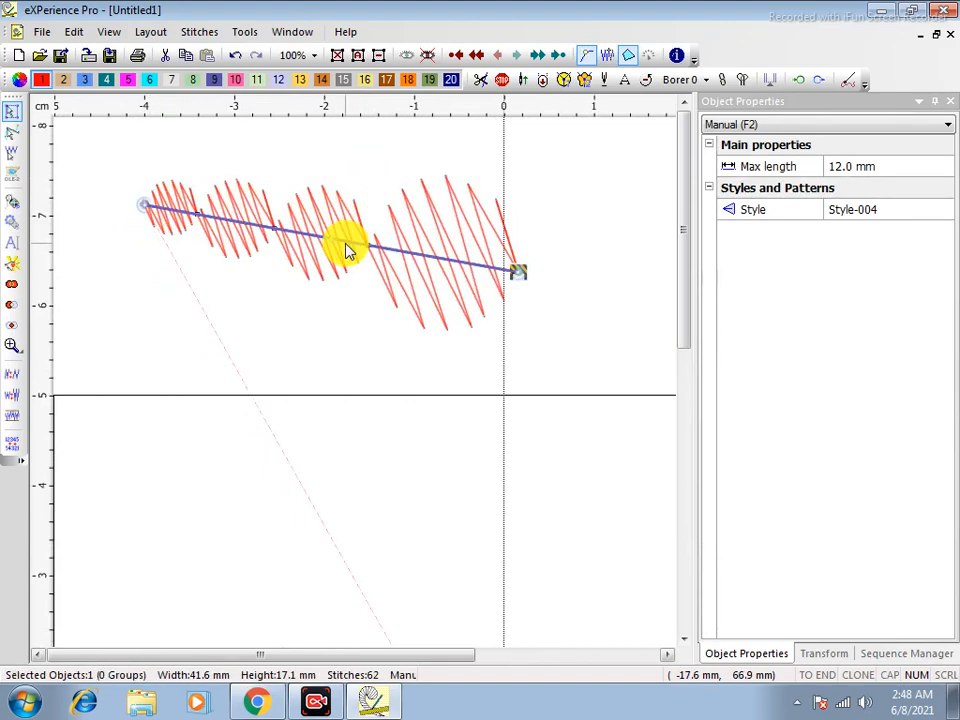
{"action": "scroll", "coordinate": [343, 258], "scroll_direction": "up", "scroll_amount": 3}
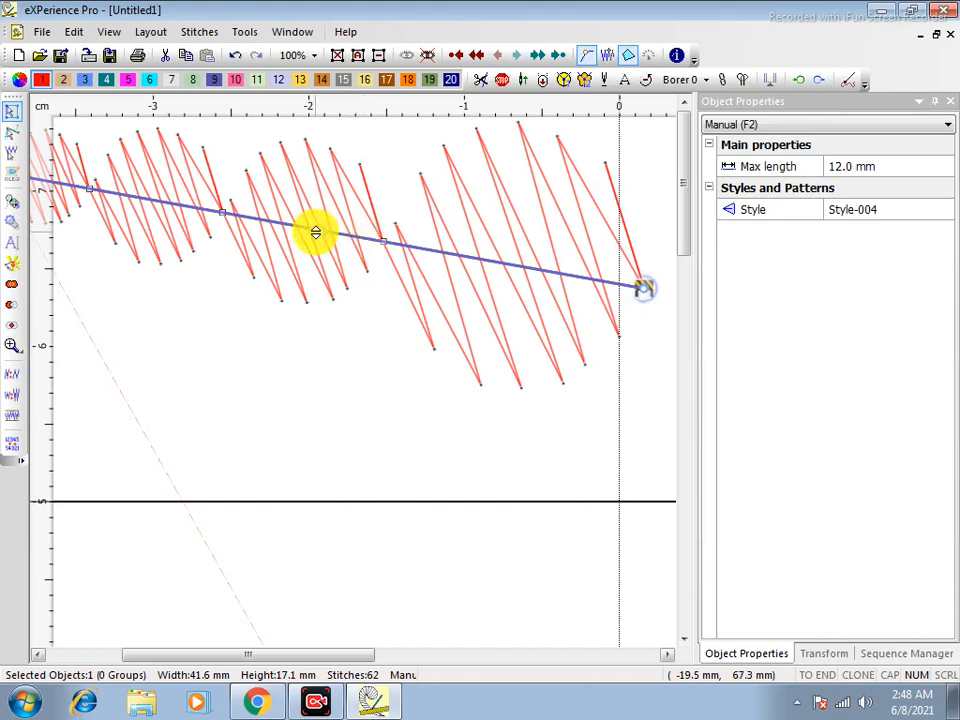
Make a rotated, nearly vertical copy of the slanted Manual polyline that has Style-004 applied
{"action": "scroll", "coordinate": [315, 232], "scroll_direction": "up", "scroll_amount": 4}
{"action": "scroll", "coordinate": [345, 224], "scroll_direction": "down", "scroll_amount": 8}
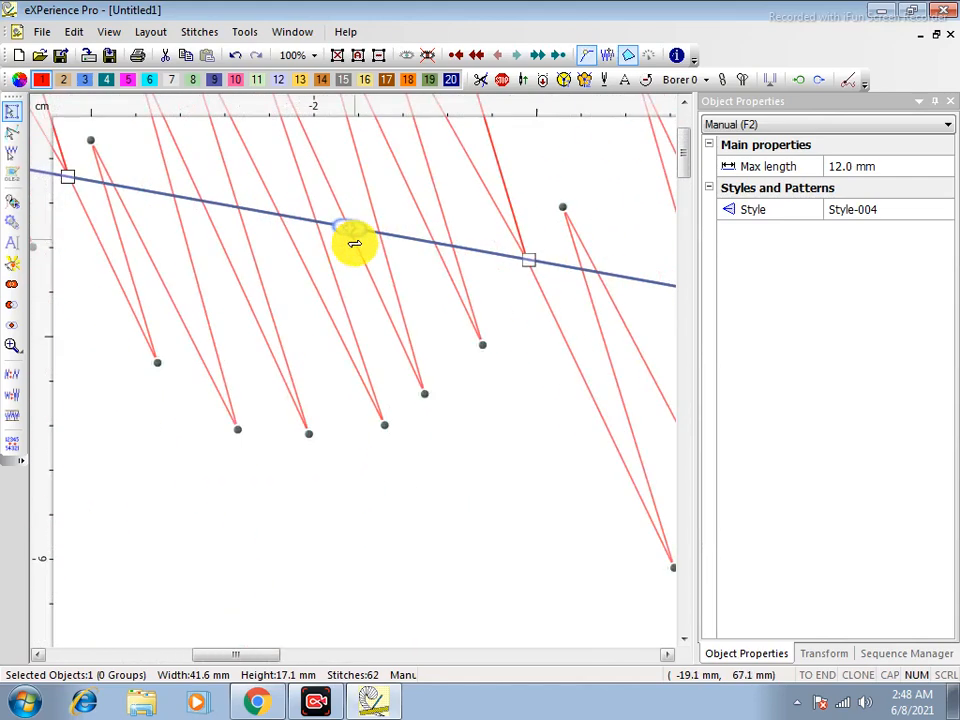
{"action": "left_click", "coordinate": [505, 182]}
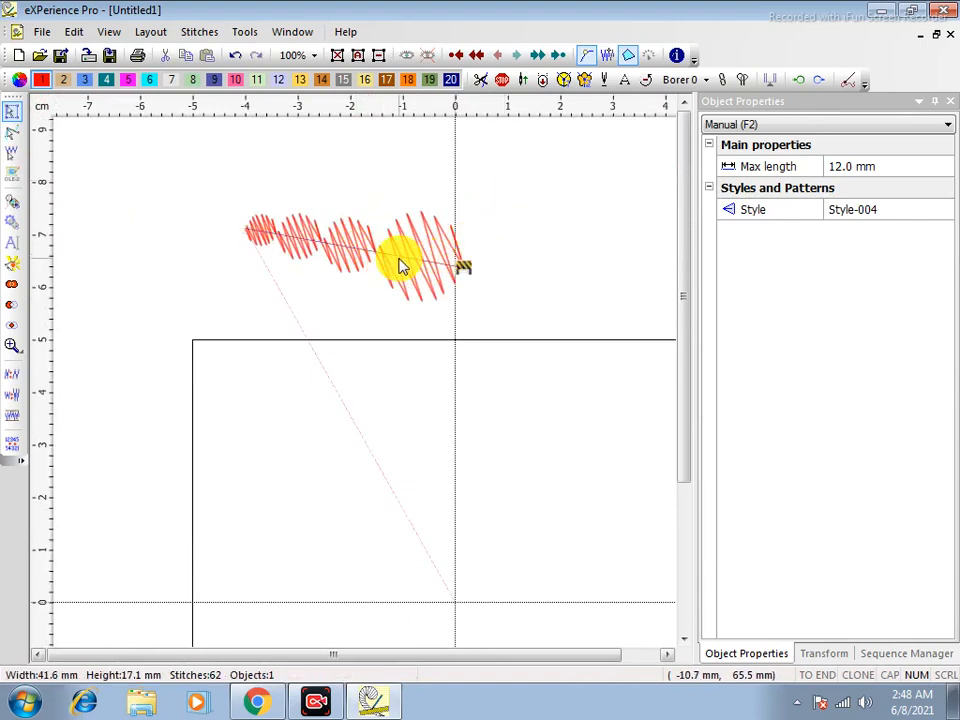
{"action": "left_click", "coordinate": [399, 259]}
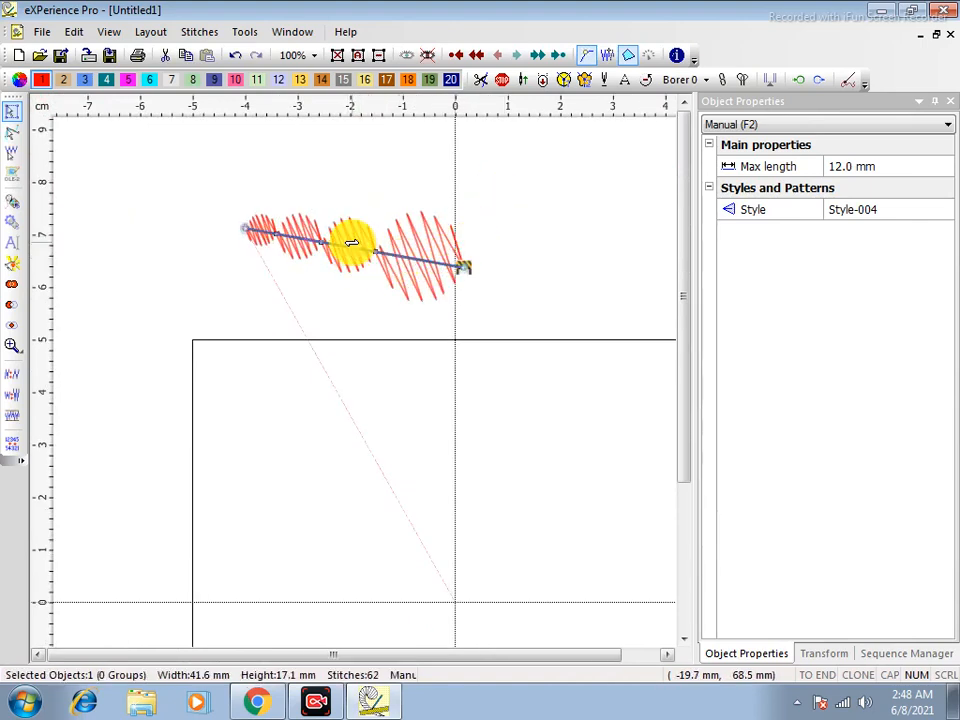
{"action": "left_click_drag", "start_coordinate": [246, 223], "coordinate": [343, 177]}
{"action": "left_click", "coordinate": [352, 252]}
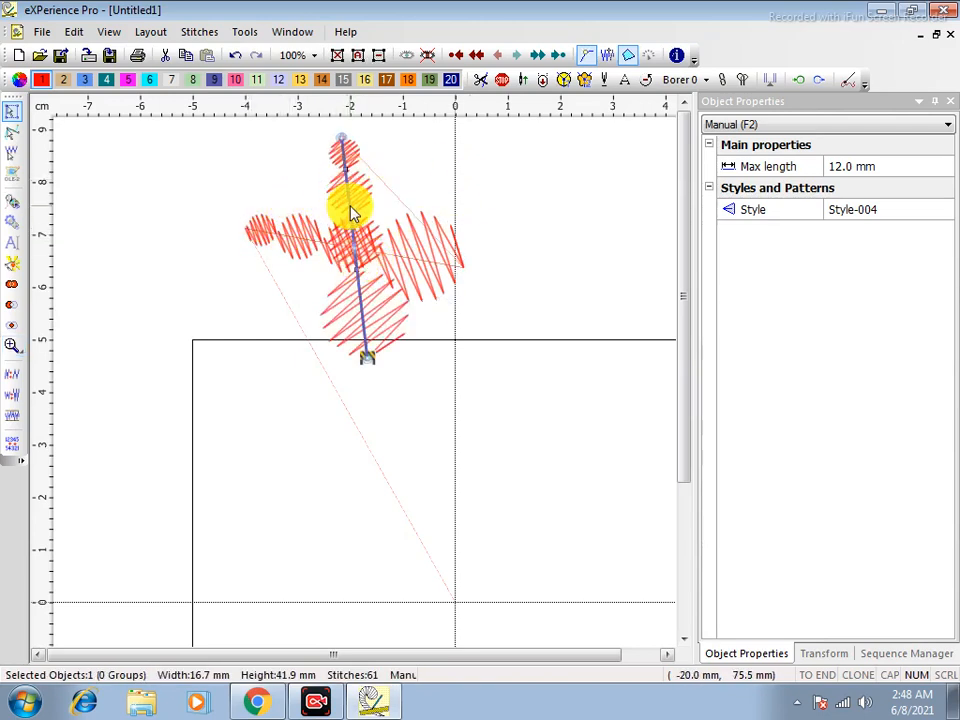
Delete the original slanted polyline and its nearly vertical copy
{"action": "key", "text": "ctrl+z"}
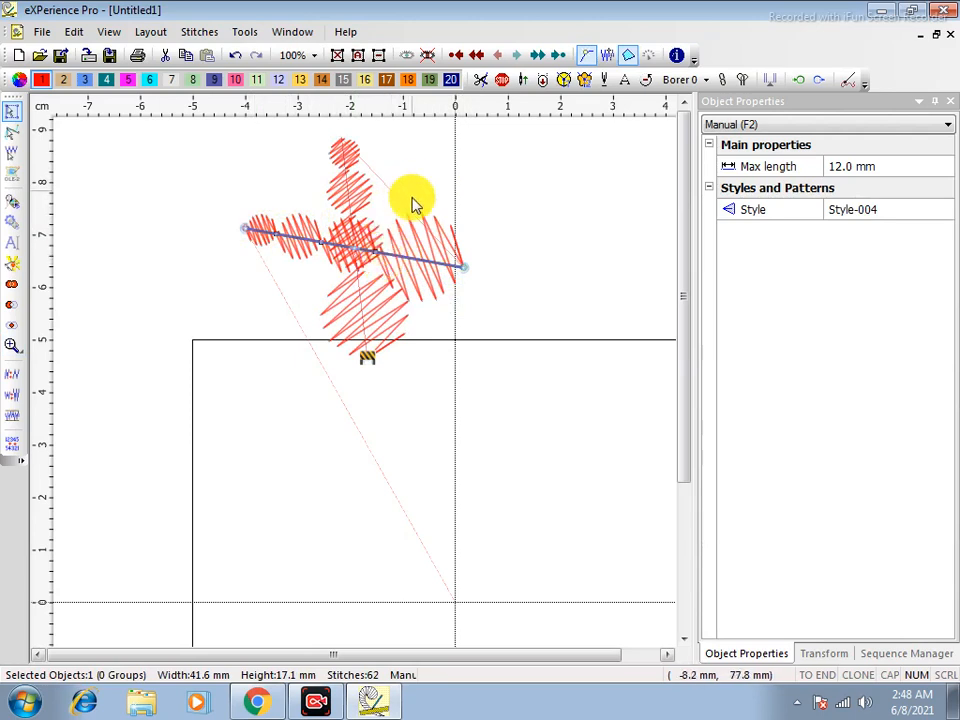
{"action": "key", "text": "ctrl+y"}
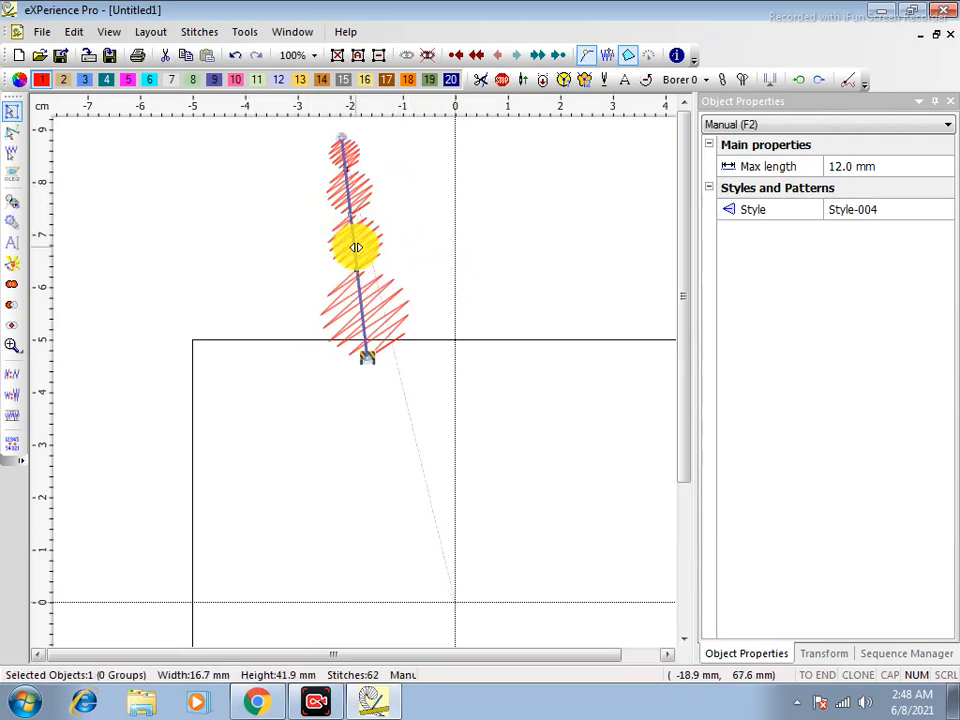
{"action": "left_click_drag", "start_coordinate": [356, 247], "coordinate": [435, 251]}
{"action": "left_click", "coordinate": [478, 270]}
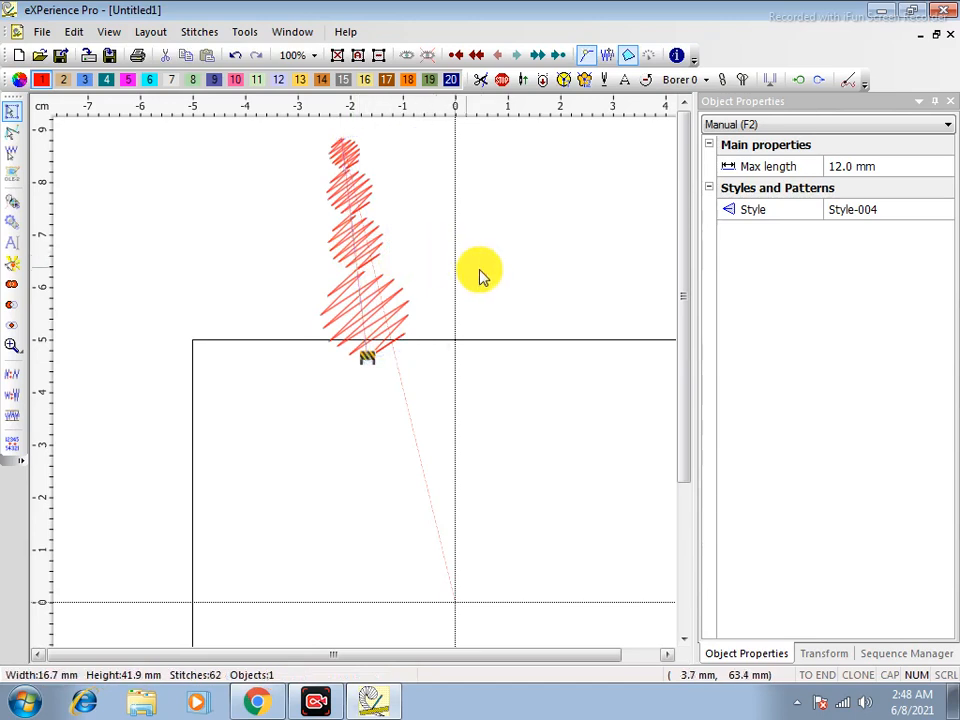
{"action": "left_click", "coordinate": [348, 240]}
{"action": "key", "text": "Delete"}
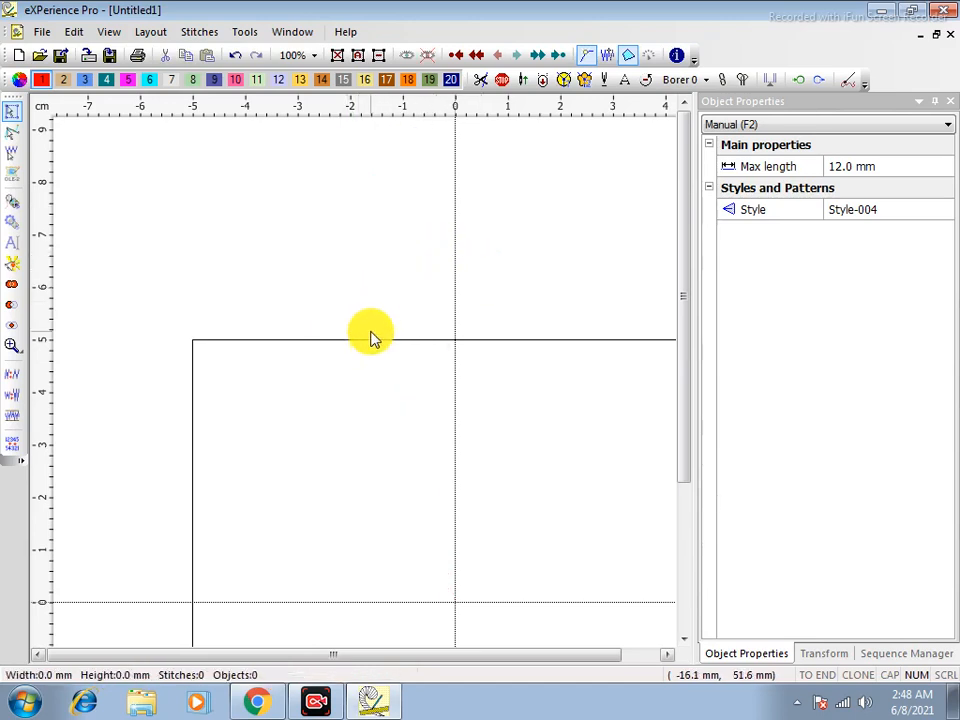
Draw a closed, irregular leaf-shaped Manual polyline with Style-004, about 91 by 77 mm, across the frame's upper-left corner
{"action": "key", "text": "F2"}
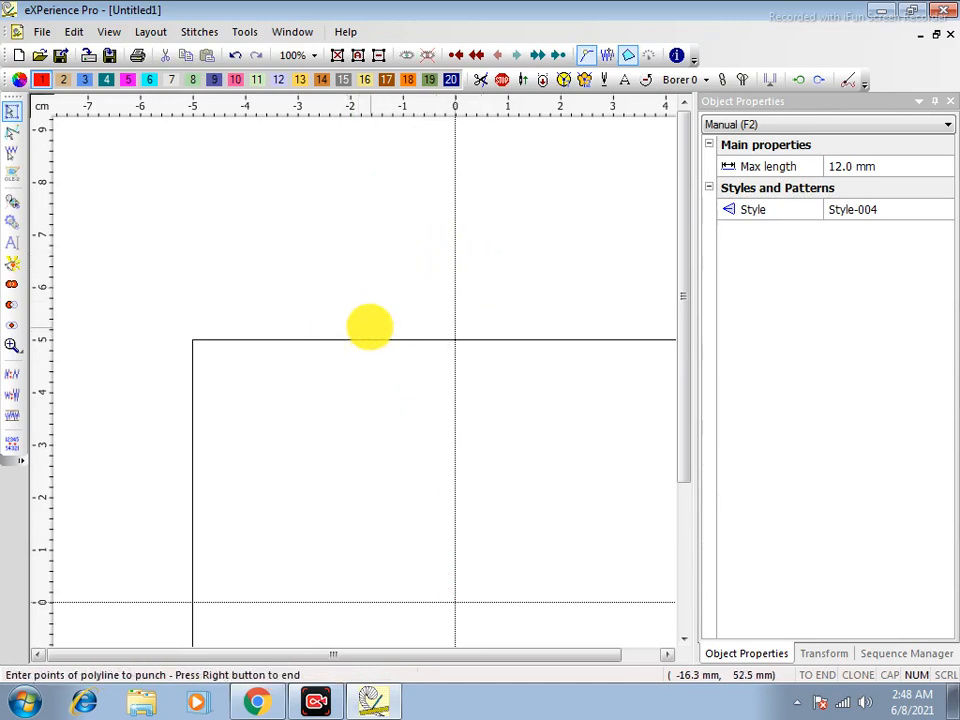
{"action": "left_click", "coordinate": [150, 313]}
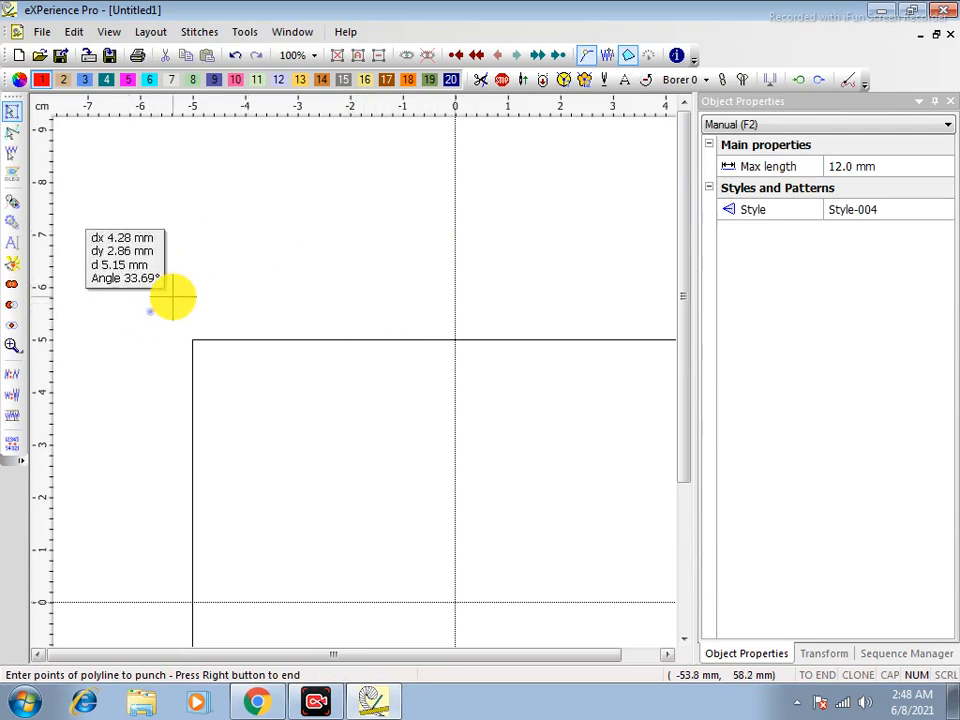
{"action": "left_click", "coordinate": [178, 312]}
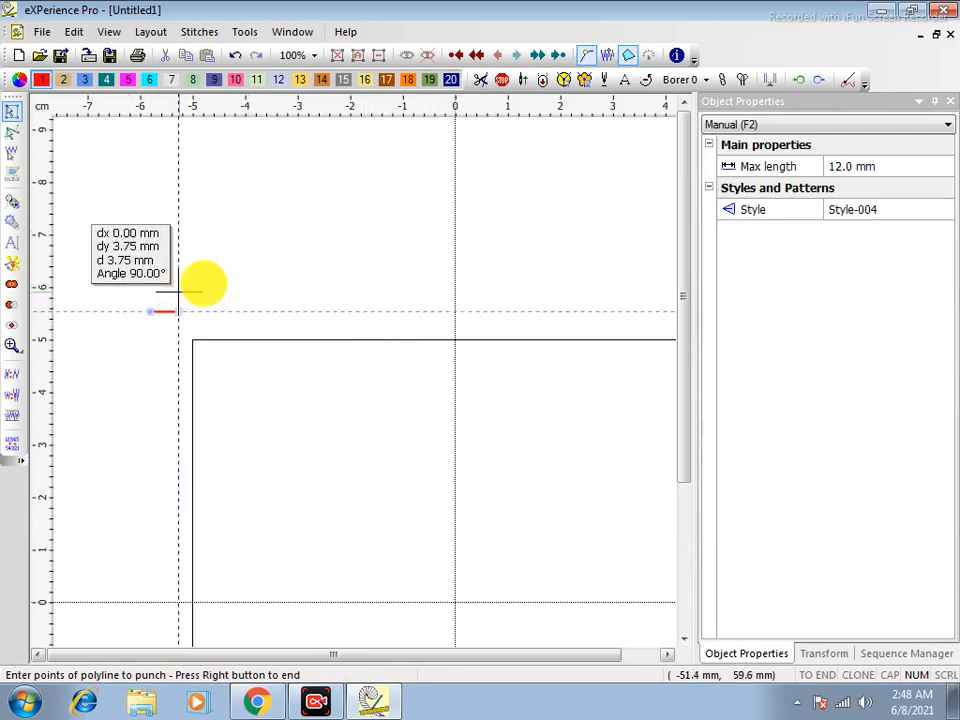
{"action": "left_click", "coordinate": [206, 291]}
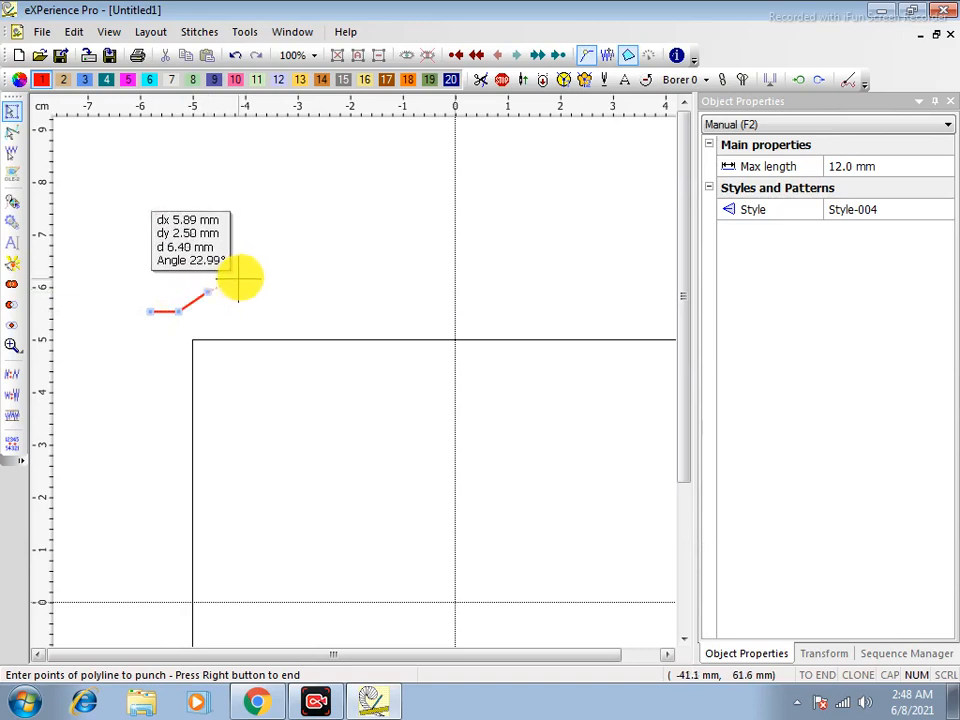
{"action": "left_click", "coordinate": [250, 271]}
{"action": "left_click", "coordinate": [294, 271]}
{"action": "left_click", "coordinate": [349, 297]}
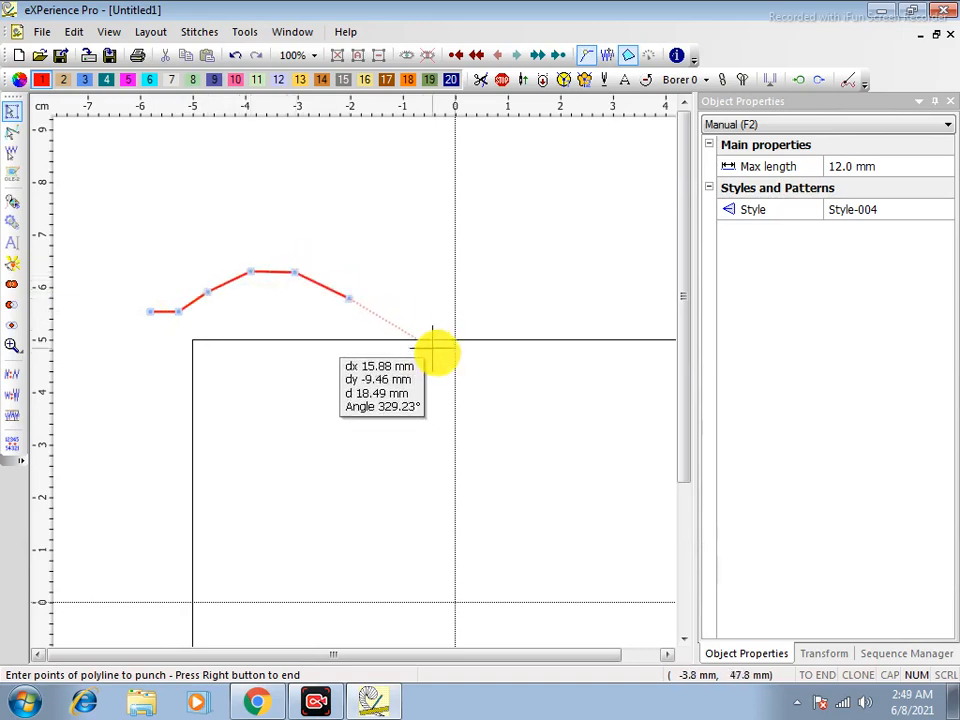
{"action": "left_click", "coordinate": [416, 340]}
{"action": "left_click", "coordinate": [472, 393]}
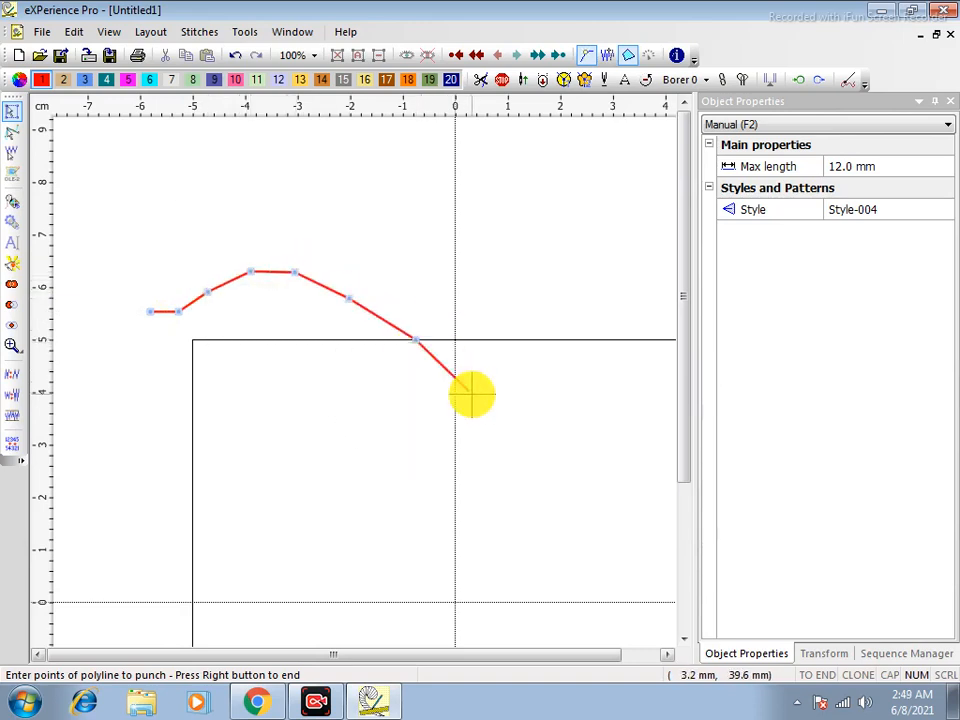
{"action": "left_click", "coordinate": [524, 447]}
{"action": "left_click", "coordinate": [589, 518]}
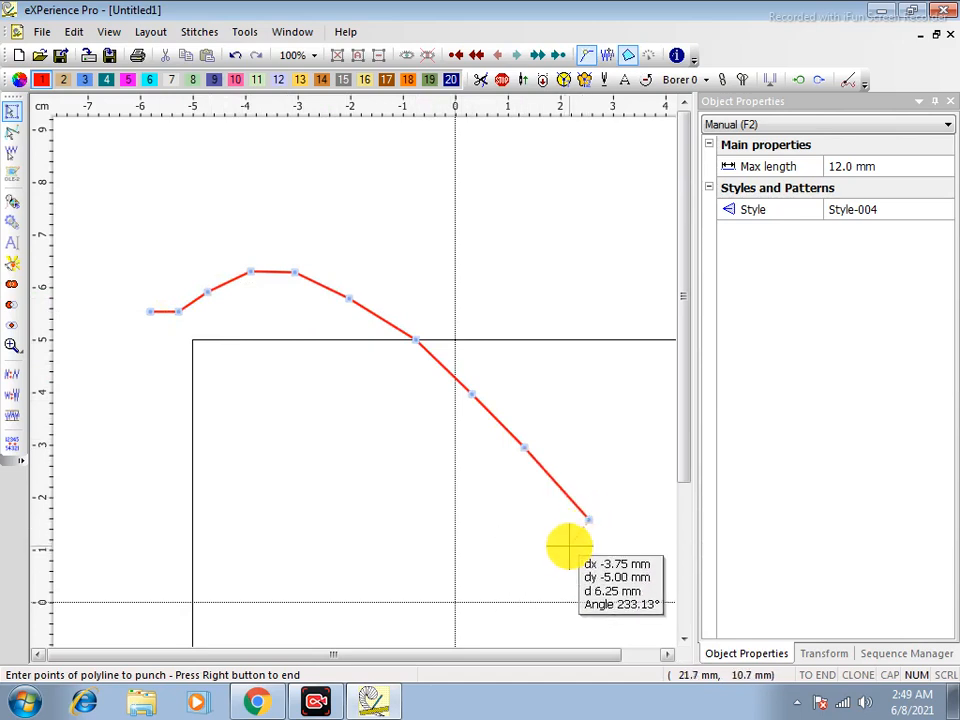
{"action": "left_click", "coordinate": [568, 540]}
{"action": "left_click", "coordinate": [512, 578]}
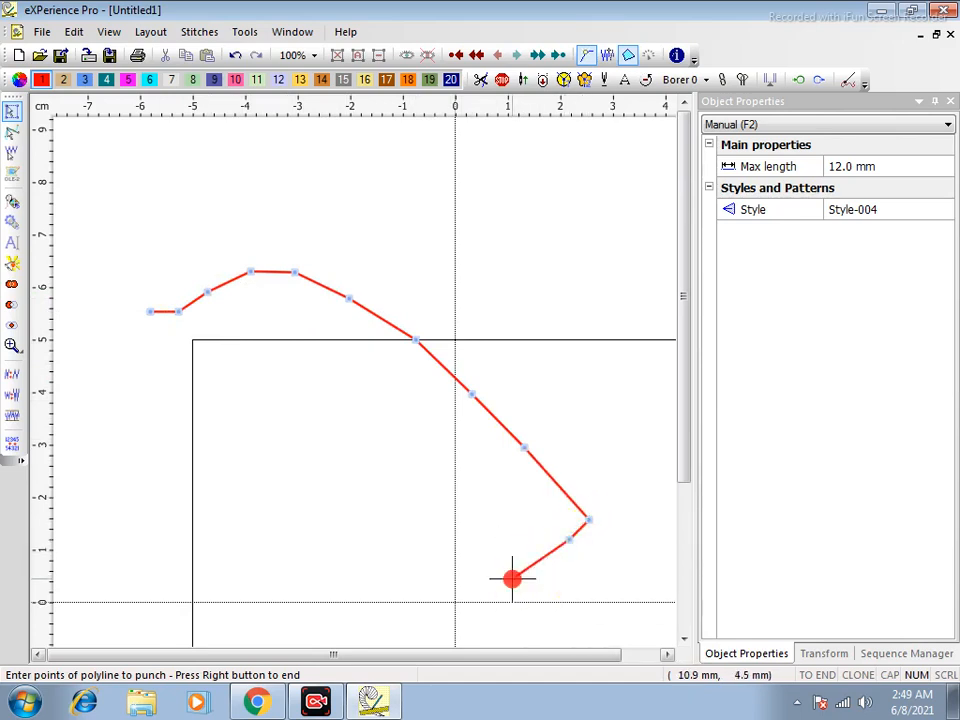
{"action": "left_click", "coordinate": [413, 600]}
{"action": "left_click", "coordinate": [313, 595]}
{"action": "left_click", "coordinate": [273, 528]}
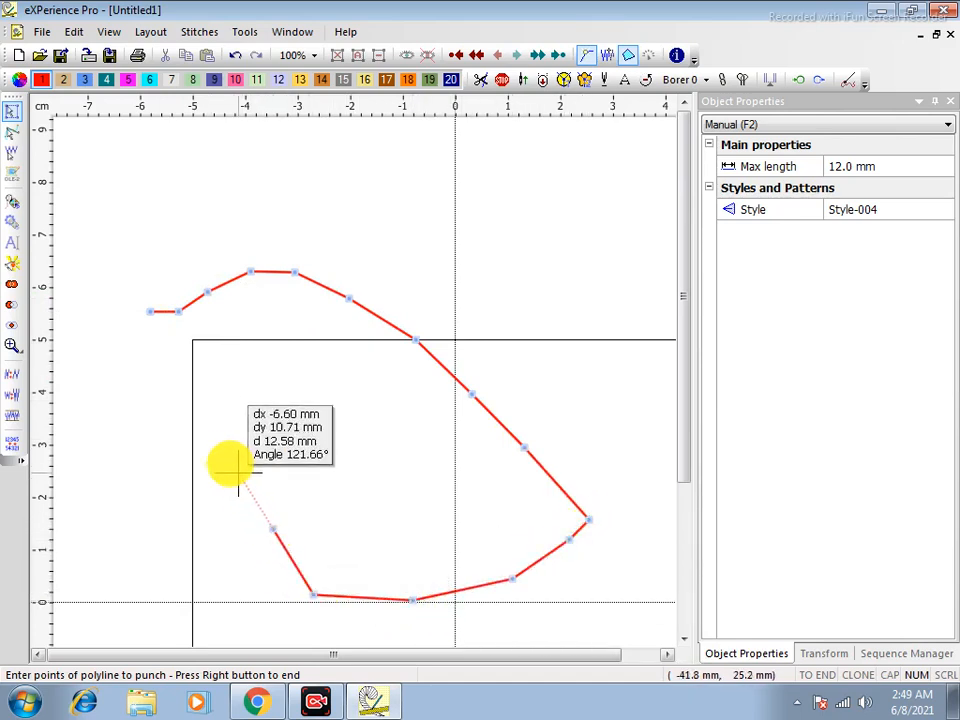
{"action": "left_click", "coordinate": [229, 455]}
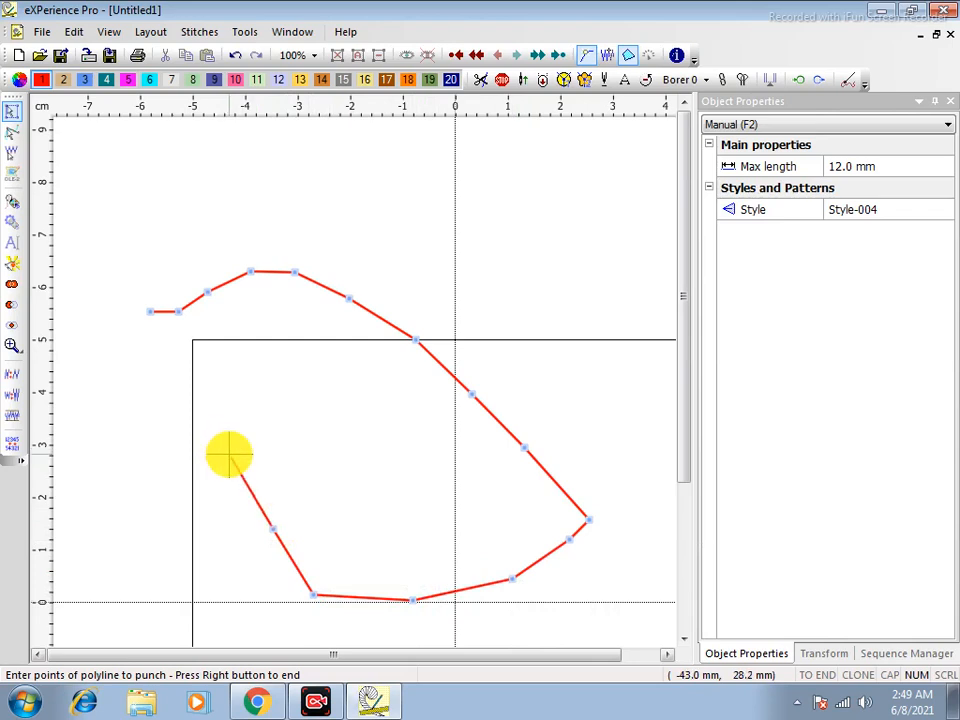
{"action": "left_click", "coordinate": [195, 397]}
{"action": "left_click", "coordinate": [175, 380]}
{"action": "left_click", "coordinate": [143, 345]}
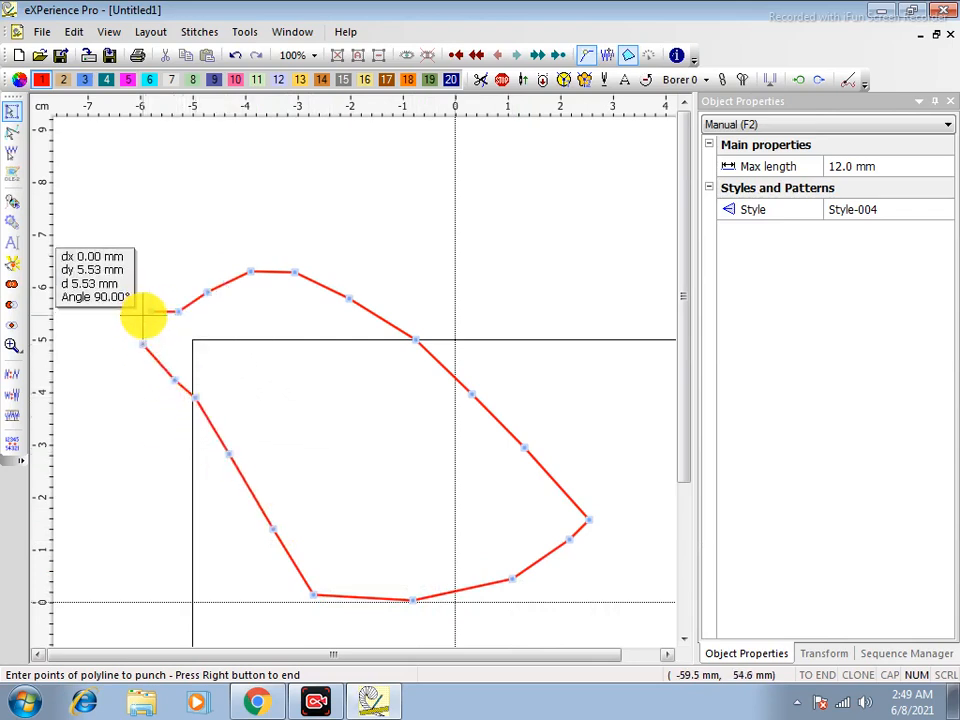
{"action": "left_click", "coordinate": [149, 313]}
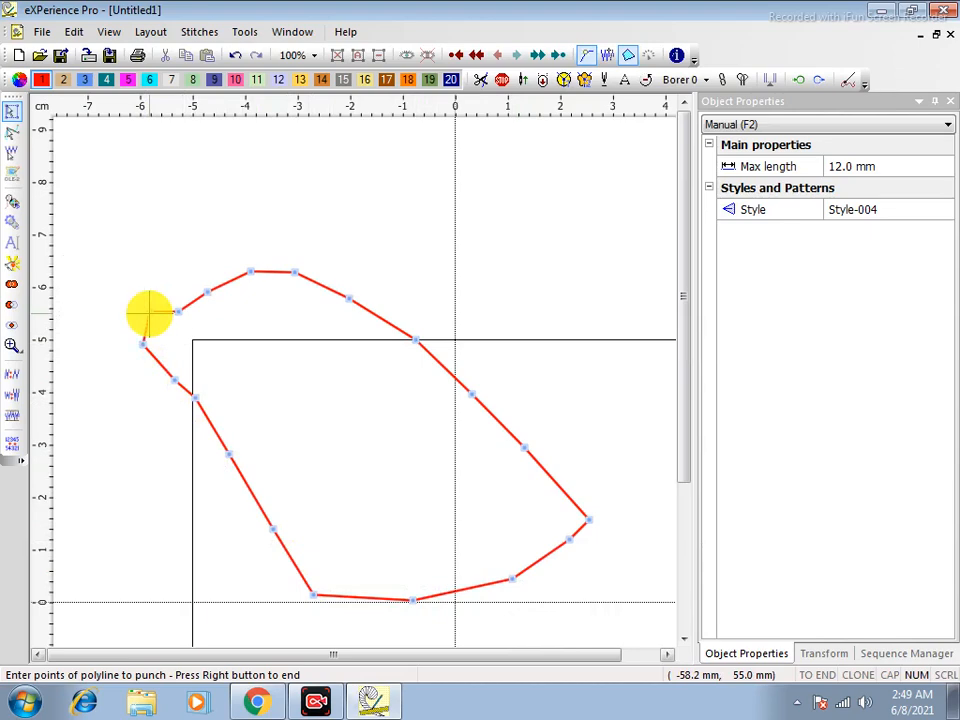
{"action": "right_click", "coordinate": [149, 313]}
{"action": "right_click", "coordinate": [149, 313]}
{"action": "left_click", "coordinate": [221, 213]}
{"action": "left_click", "coordinate": [221, 213]}
{"action": "scroll", "coordinate": [320, 235], "scroll_direction": "down", "scroll_amount": 3}
{"action": "scroll", "coordinate": [474, 305], "scroll_direction": "down", "scroll_amount": 2}
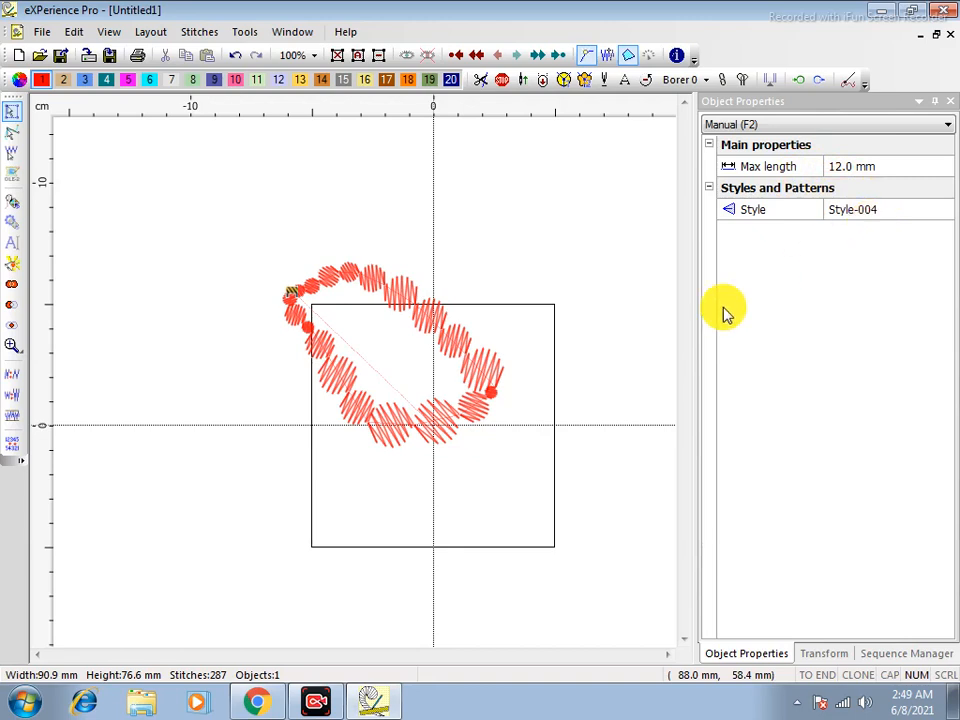
Delete the closed Manual polyline with its styled stitches
{"action": "left_click", "coordinate": [453, 338]}
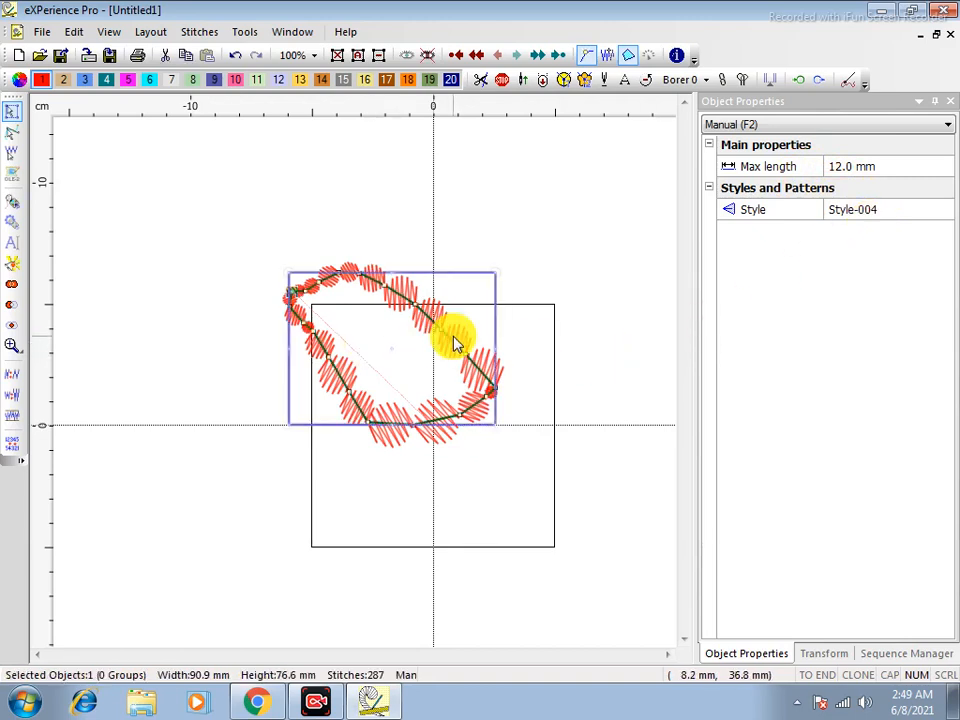
{"action": "left_click", "coordinate": [388, 201]}
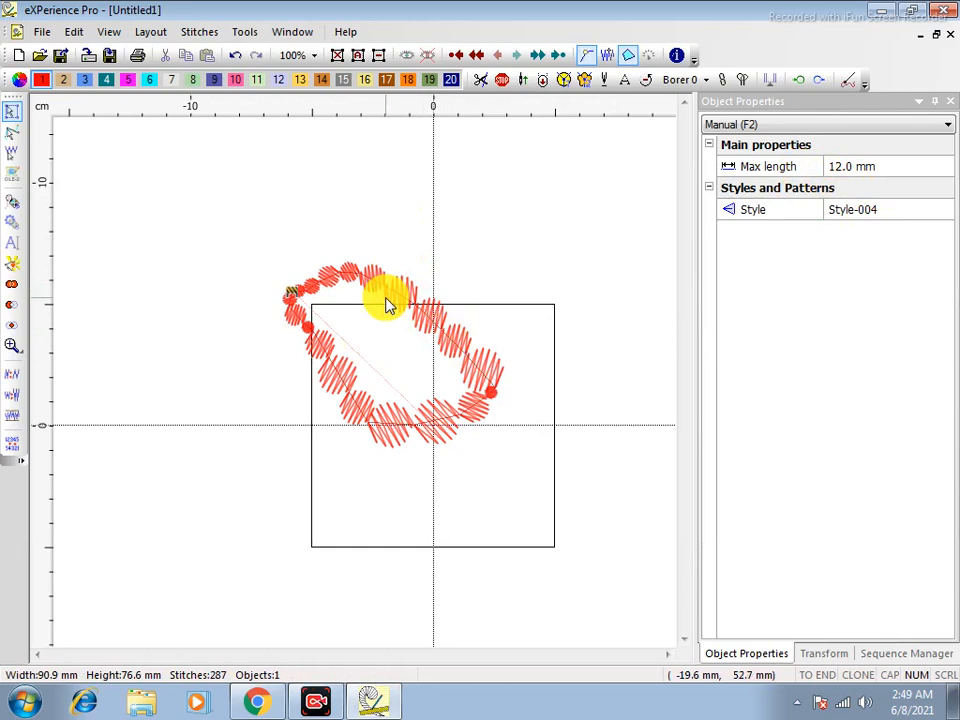
{"action": "left_click", "coordinate": [292, 296]}
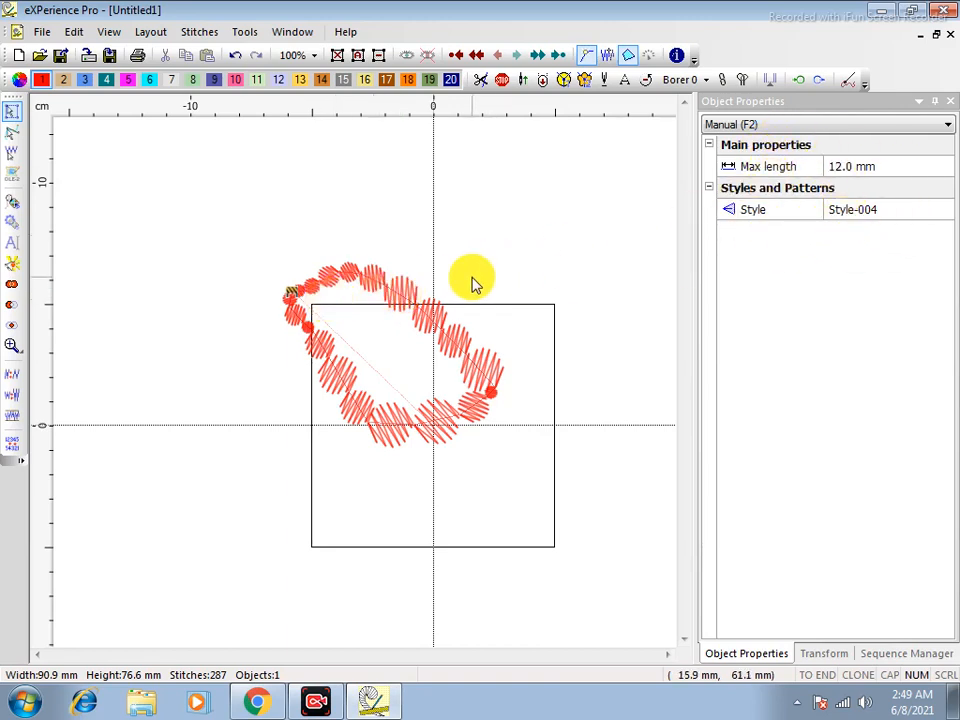
{"action": "left_click", "coordinate": [396, 300]}
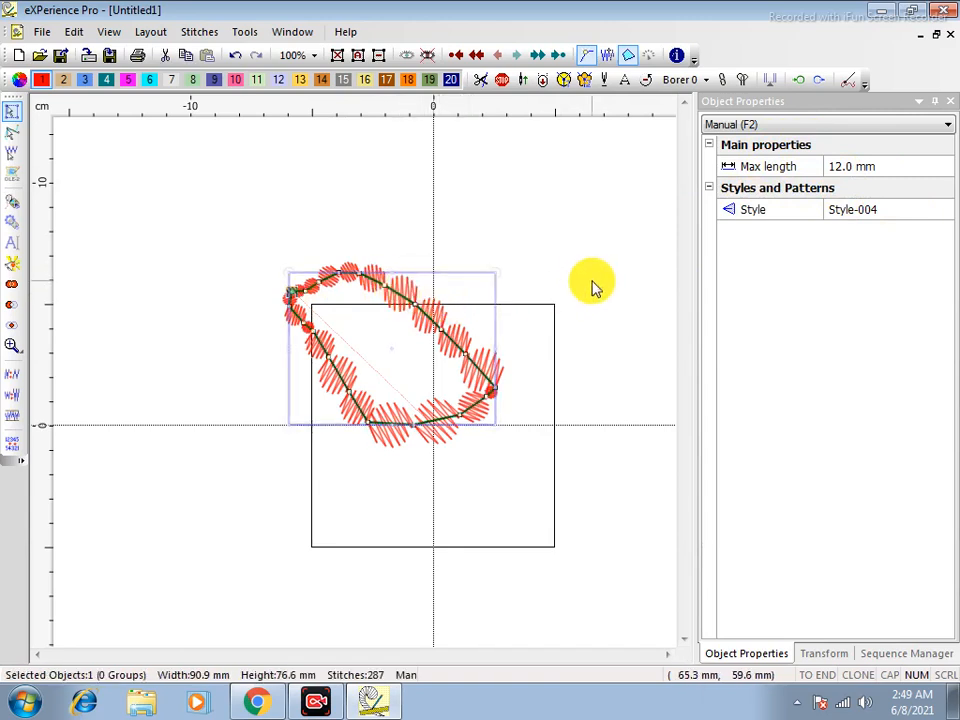
{"action": "key", "text": "Delete"}
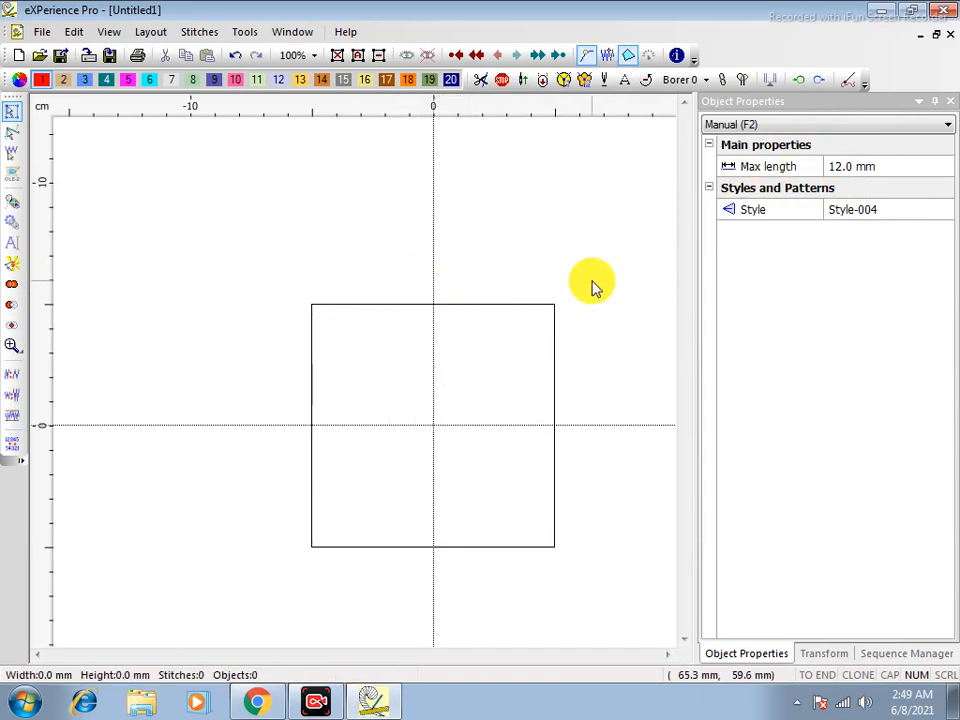
Change the stitch type to Running and draw a horizontal two-point line about 172 mm long above the frame
{"action": "left_click", "coordinate": [755, 125]}
{"action": "left_click", "coordinate": [740, 155]}
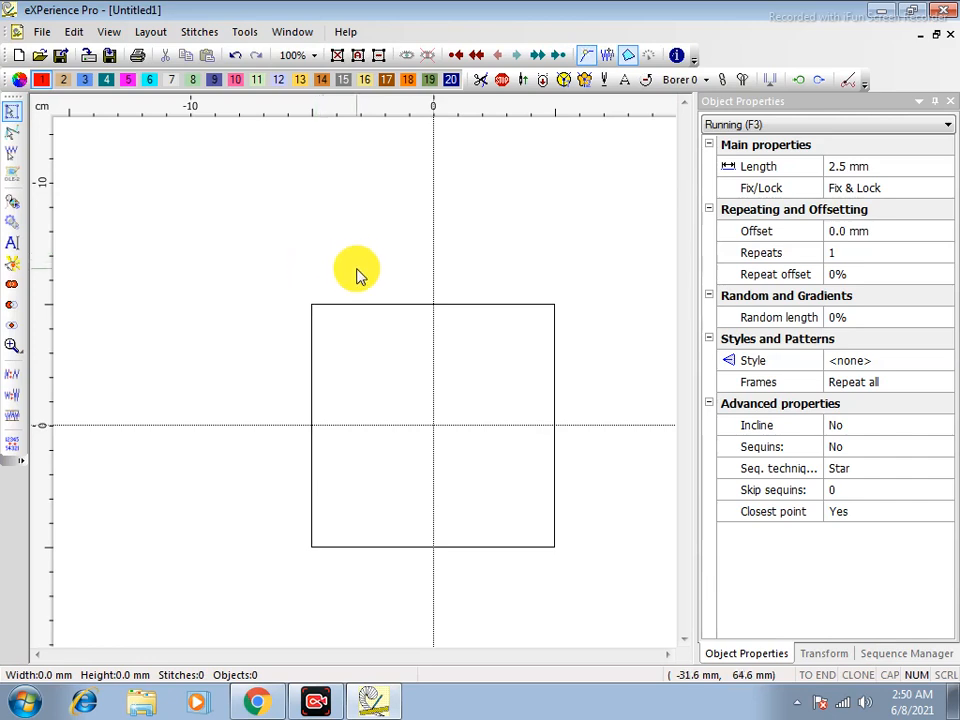
{"action": "key", "text": "F3"}
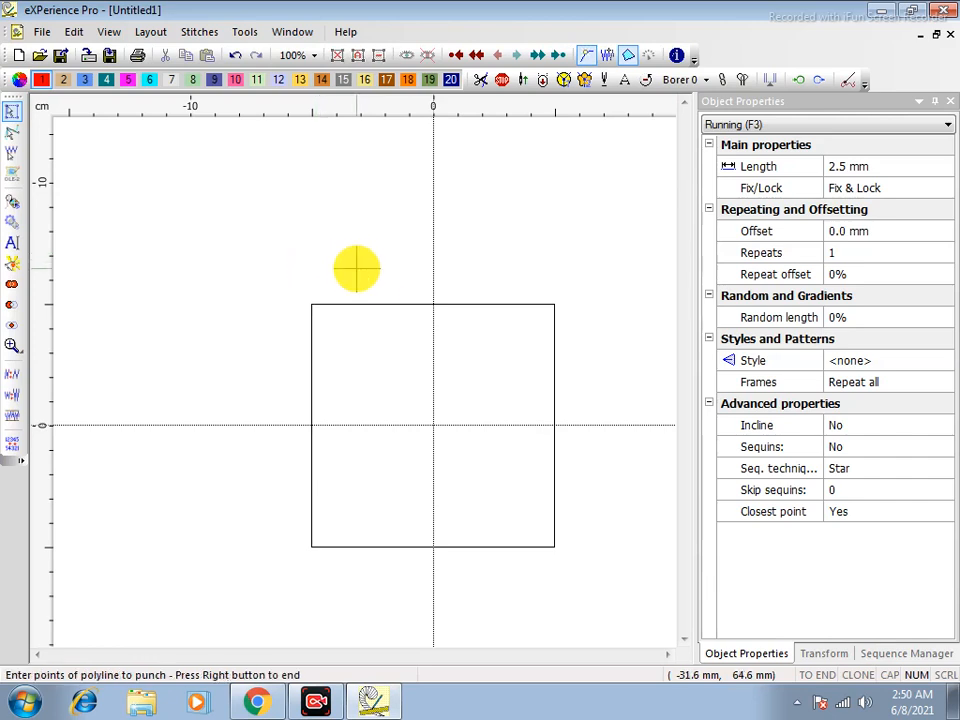
{"action": "left_click", "coordinate": [172, 233]}
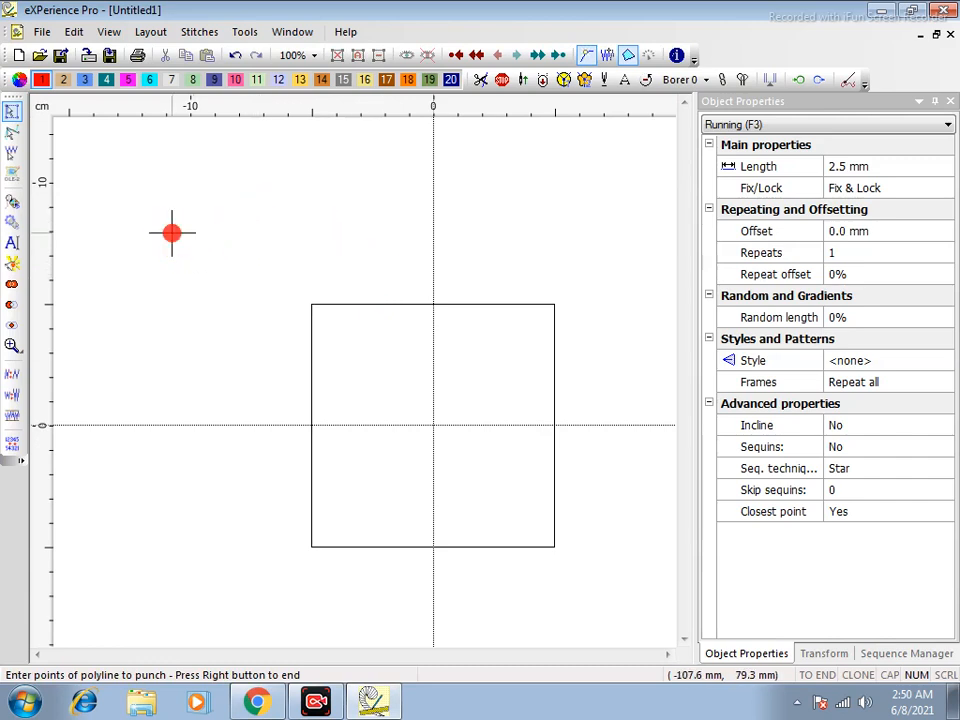
{"action": "left_click", "coordinate": [589, 233]}
{"action": "right_click", "coordinate": [589, 231]}
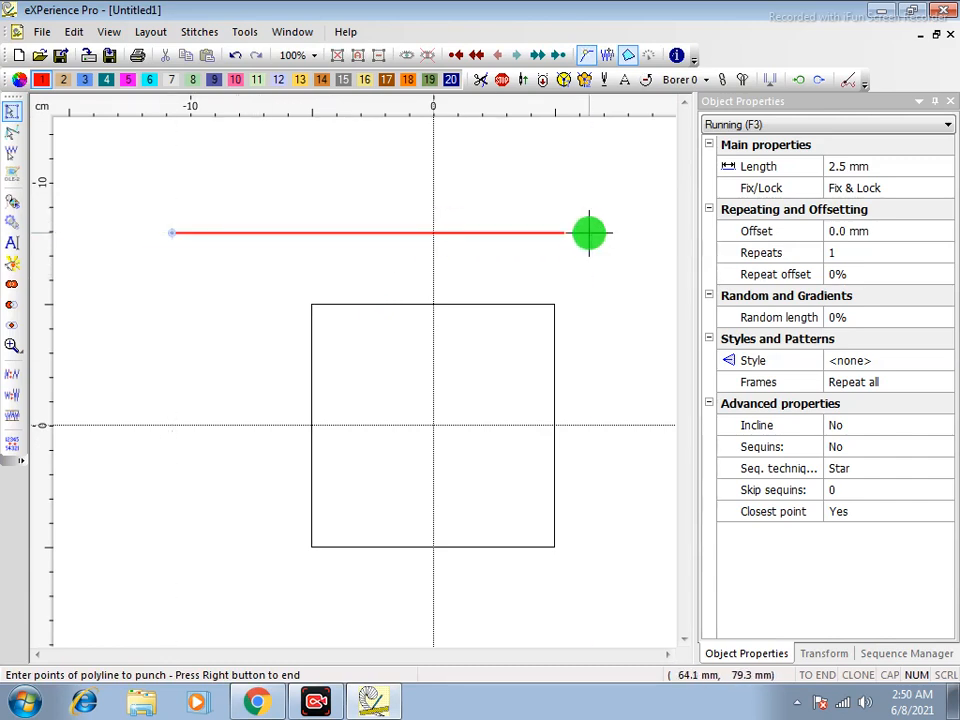
{"action": "right_click", "coordinate": [458, 275]}
{"action": "left_click", "coordinate": [279, 267]}
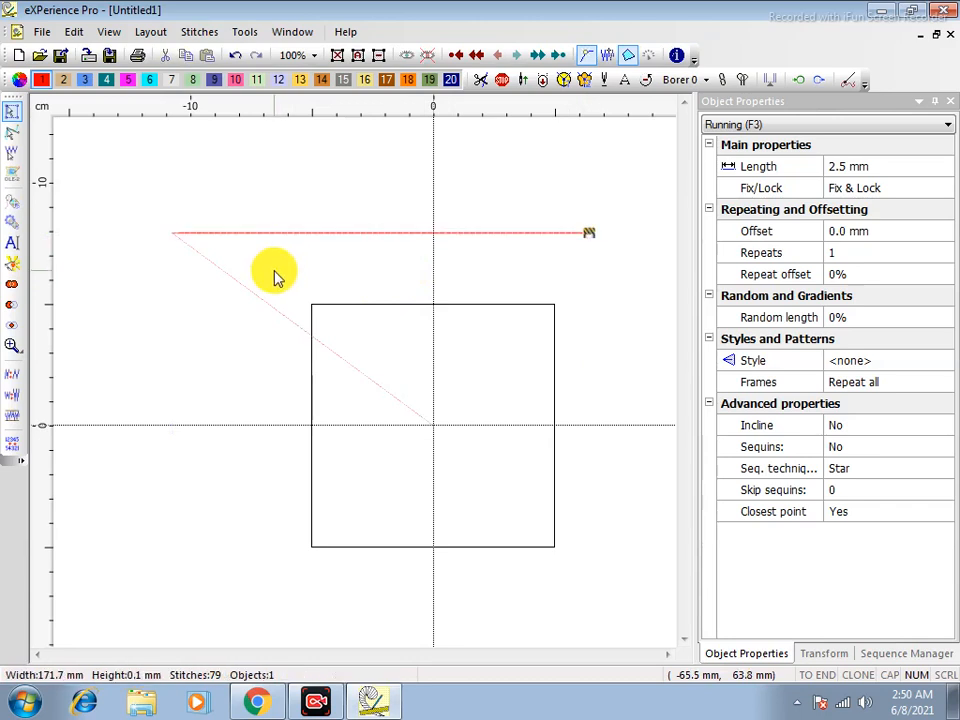
Examine the spacing of the stitch points near the start of the Running line
{"action": "key", "text": "z"}
{"action": "left_click_drag", "start_coordinate": [154, 207], "coordinate": [317, 291]}
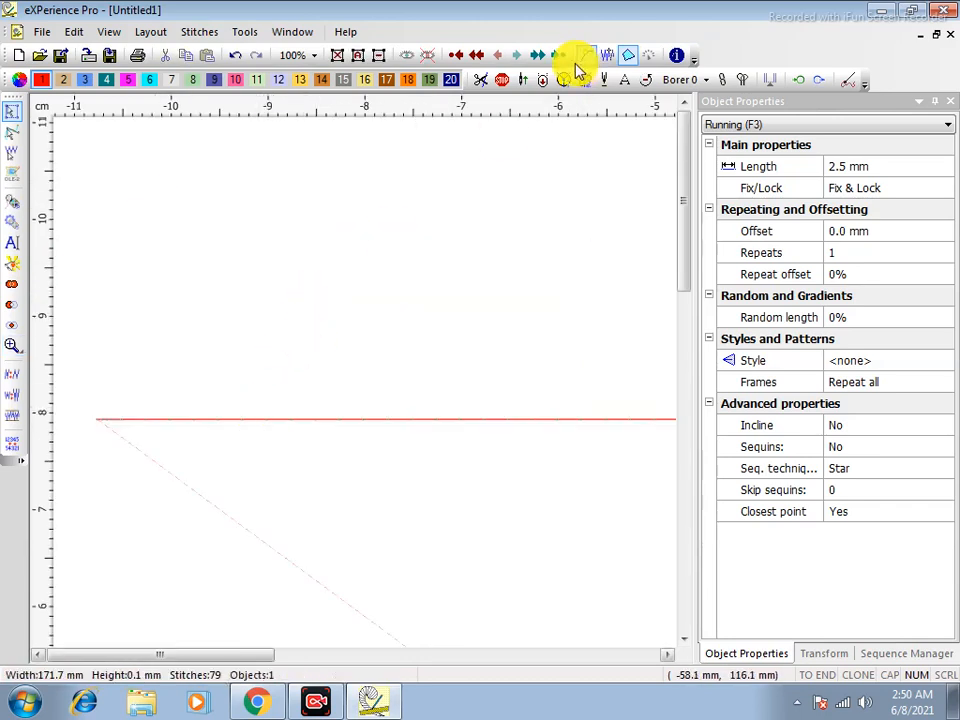
{"action": "key", "text": "z"}
{"action": "left_click_drag", "start_coordinate": [82, 374], "coordinate": [263, 457]}
{"action": "left_click", "coordinate": [376, 515]}
{"action": "scroll", "coordinate": [390, 489], "scroll_direction": "down", "scroll_amount": 5}
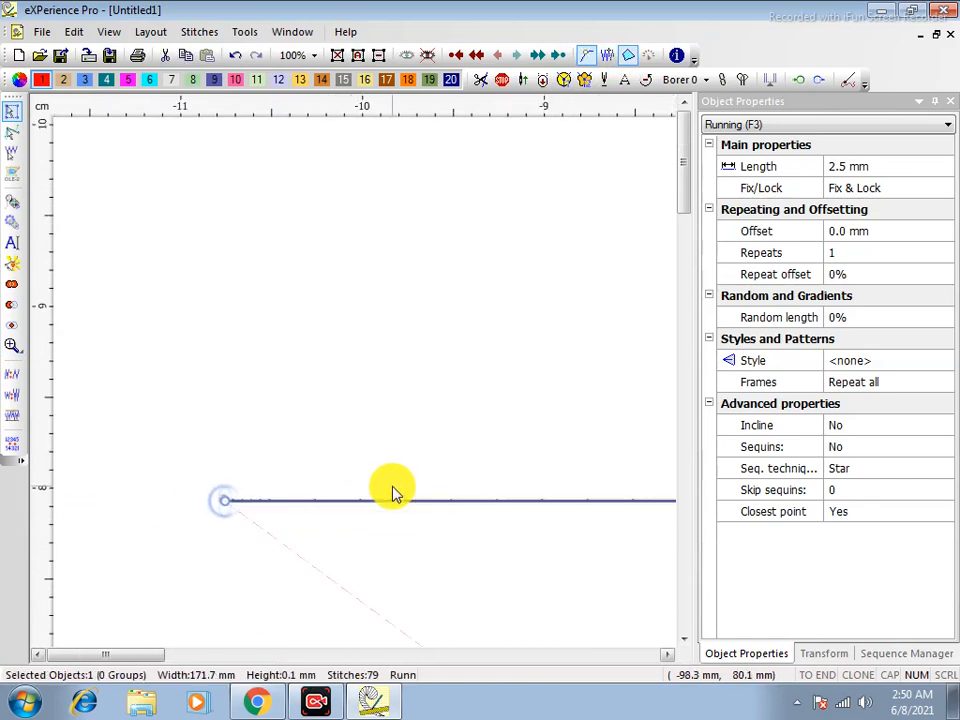
{"action": "scroll", "coordinate": [488, 508], "scroll_direction": "up", "scroll_amount": 7}
{"action": "left_click", "coordinate": [420, 373]}
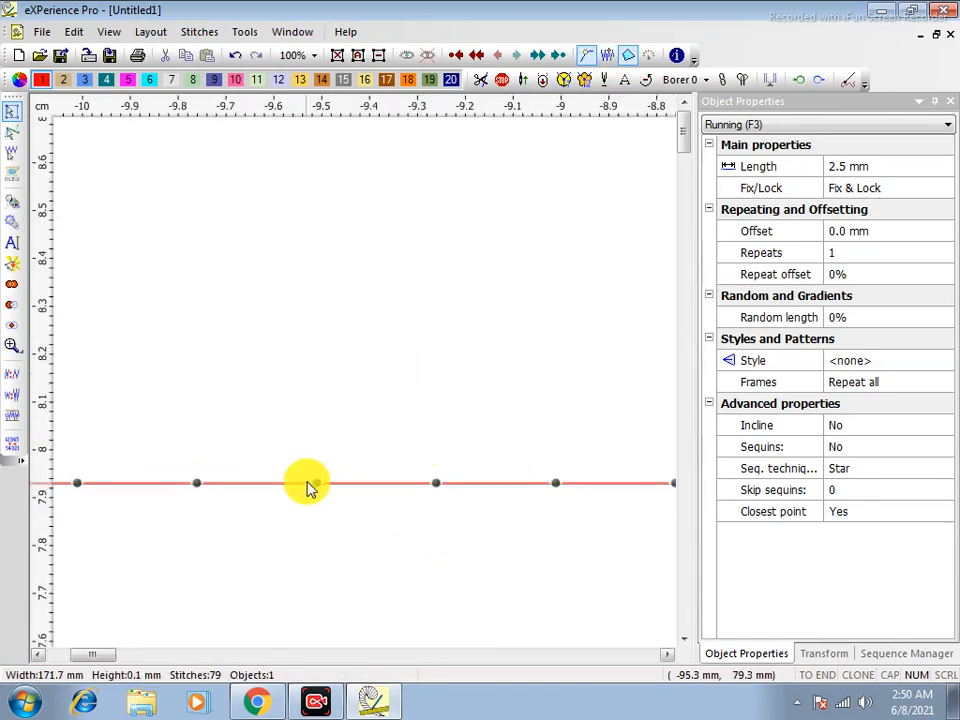
{"action": "left_click", "coordinate": [430, 486]}
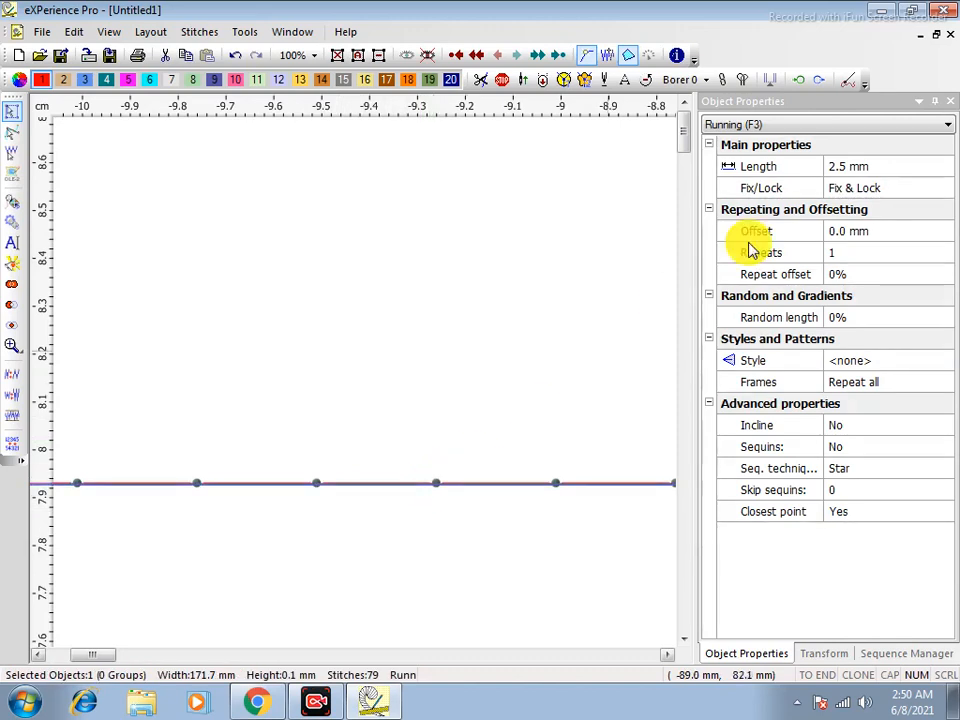
Set the stitch length of the horizontal Running line to 5 mm
{"action": "left_click", "coordinate": [845, 168]}
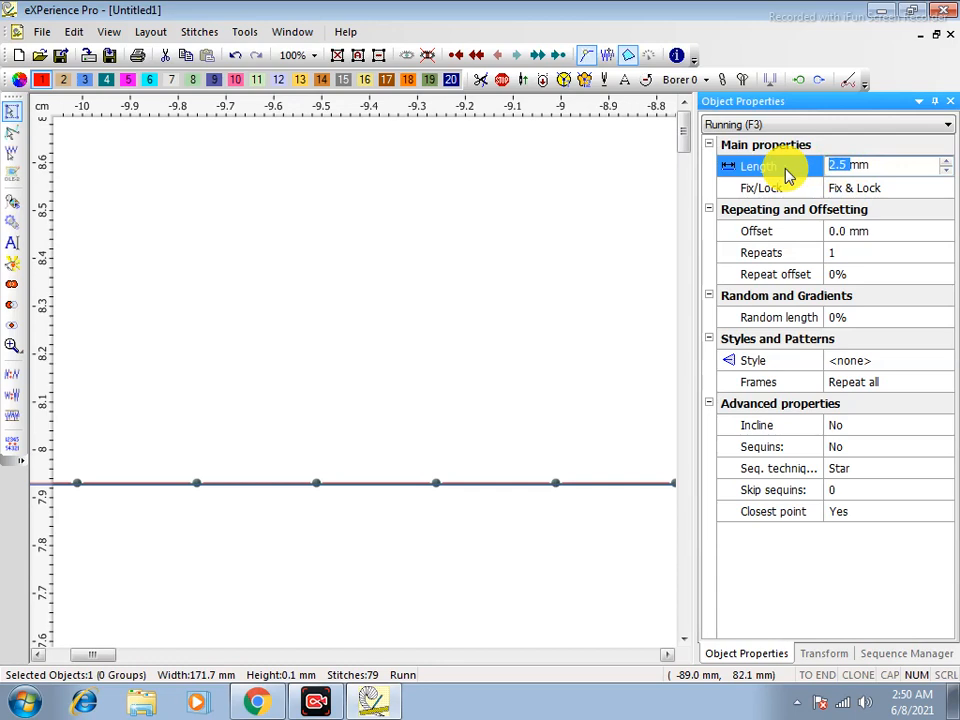
{"action": "type", "text": "5."}
{"action": "key", "text": "Return"}
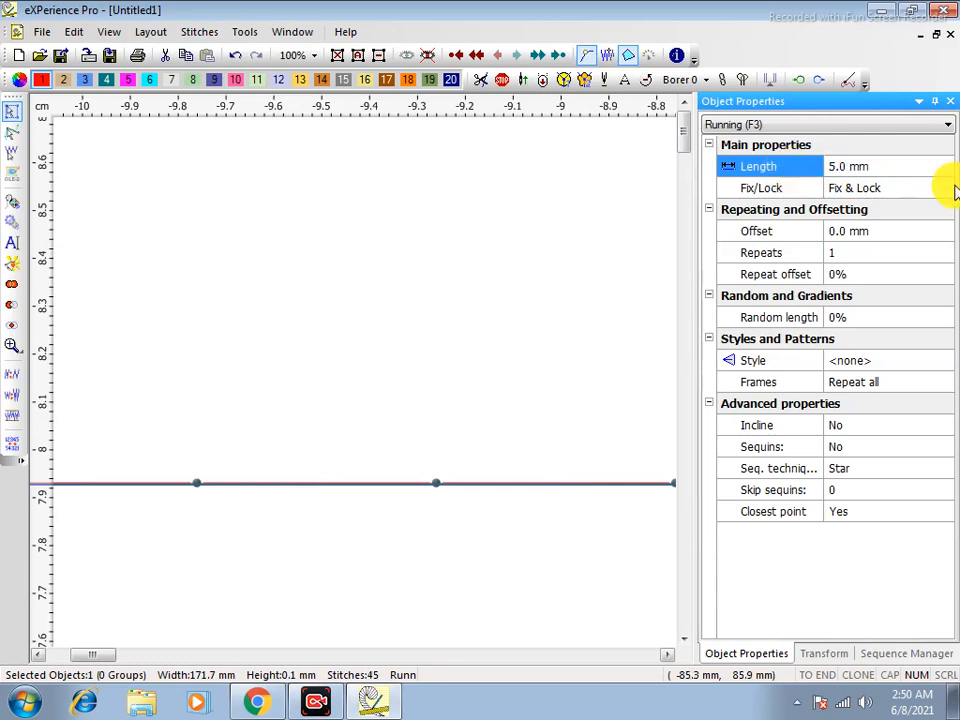
{"action": "left_click", "coordinate": [917, 164]}
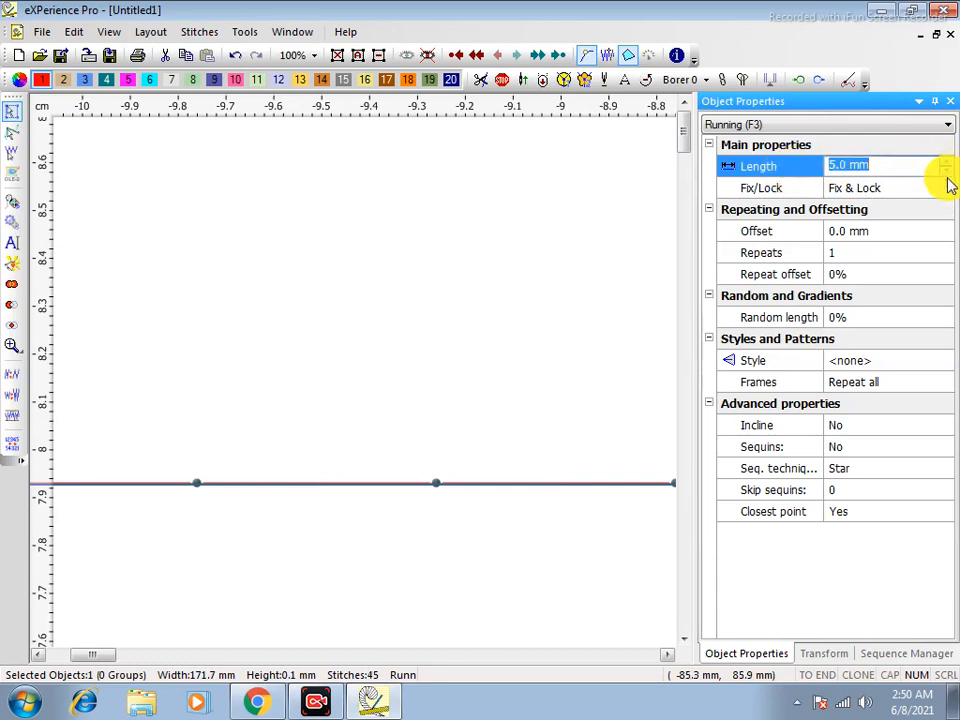
{"action": "scroll", "coordinate": [364, 401], "scroll_direction": "down", "scroll_amount": 4}
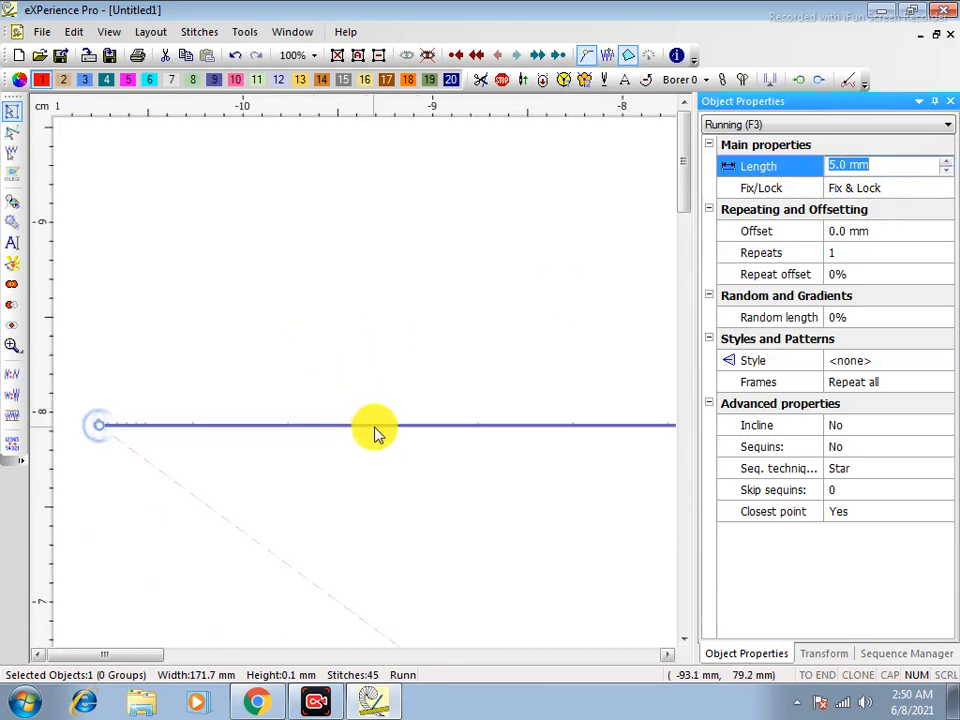
Examine the stitch points along the Running line, including the measured length of single stitches and the spacing at its start
{"action": "left_click", "coordinate": [291, 474]}
{"action": "scroll", "coordinate": [300, 440], "scroll_direction": "up", "scroll_amount": 3}
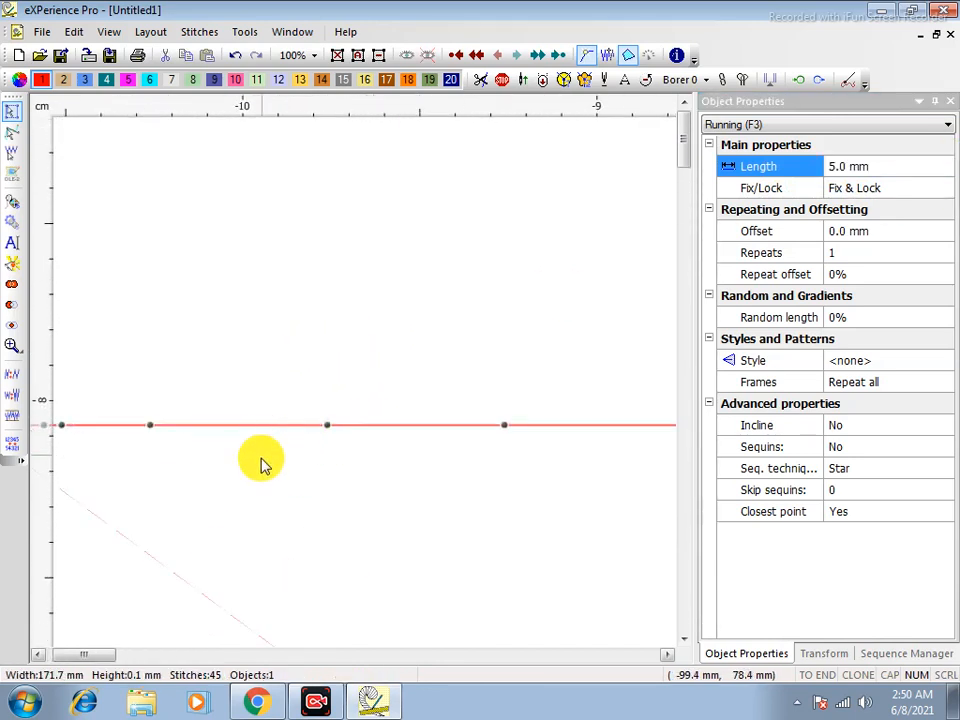
{"action": "left_click", "coordinate": [293, 446]}
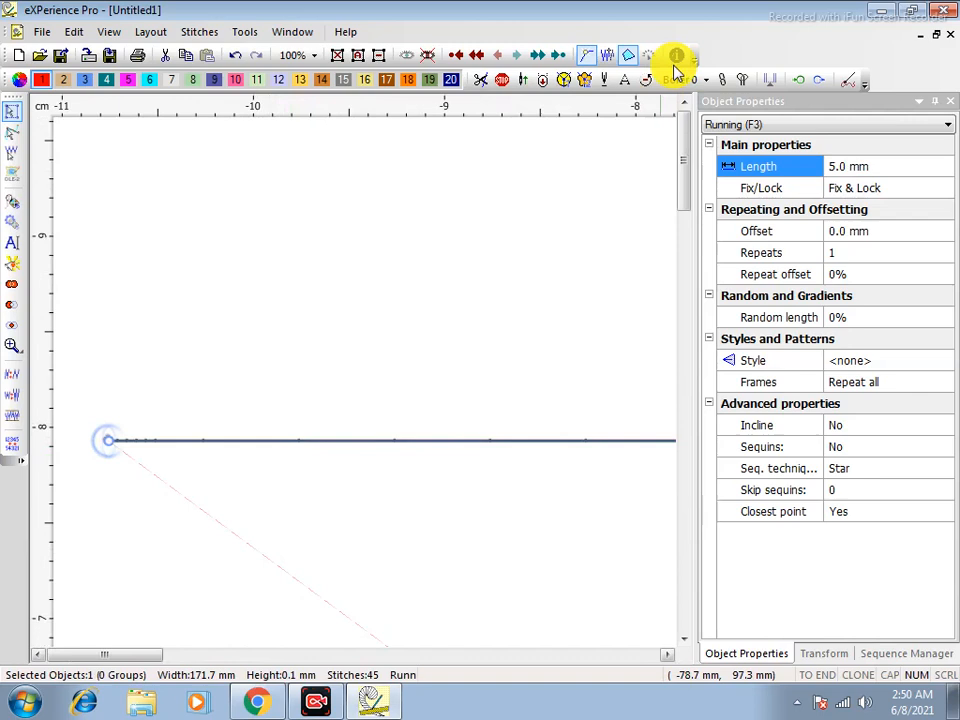
{"action": "left_click", "coordinate": [604, 60]}
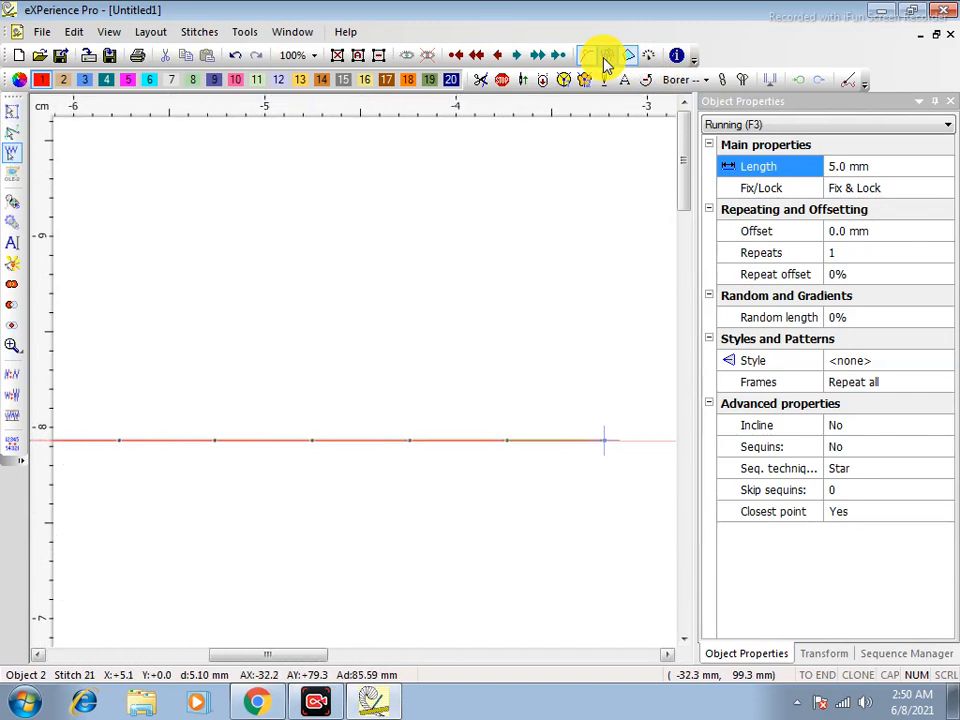
{"action": "left_click", "coordinate": [12, 111]}
{"action": "scroll", "coordinate": [474, 290], "scroll_direction": "down", "scroll_amount": 3}
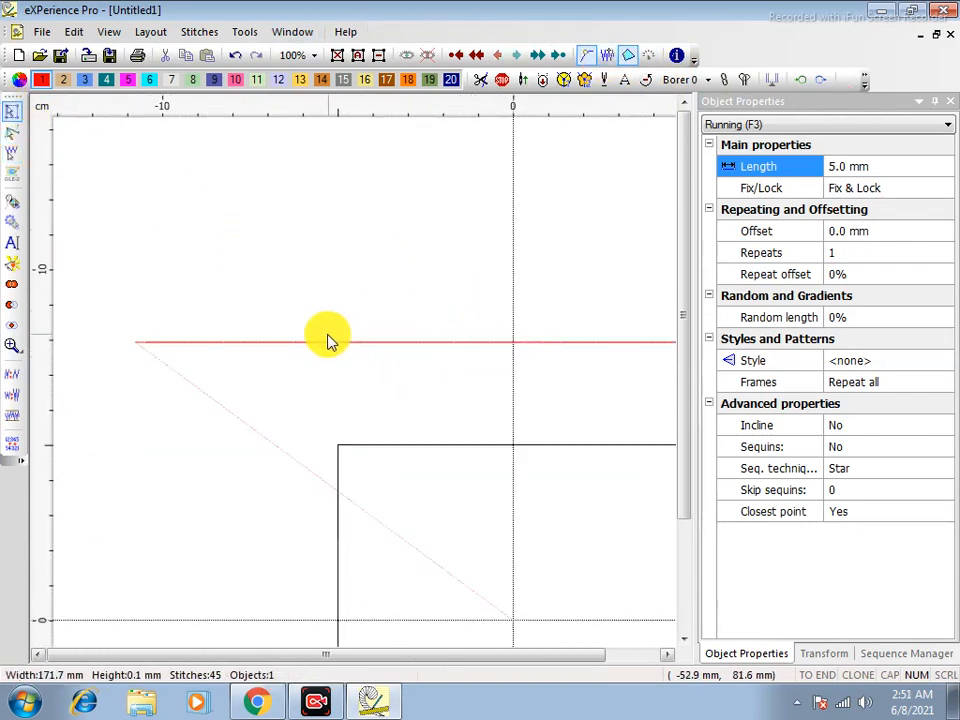
{"action": "key", "text": "z"}
{"action": "left_click_drag", "start_coordinate": [123, 308], "coordinate": [163, 366]}
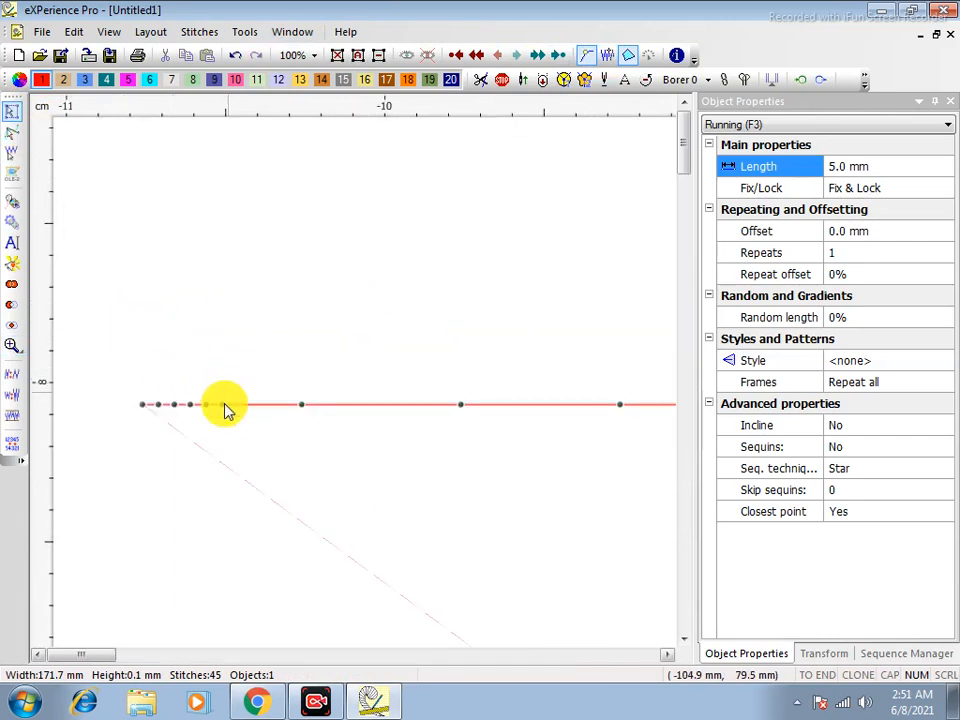
Delete the horizontal Running line above the frame
{"action": "scroll", "coordinate": [326, 385], "scroll_direction": "down", "scroll_amount": 1}
{"action": "scroll", "coordinate": [326, 385], "scroll_direction": "down", "scroll_amount": 1}
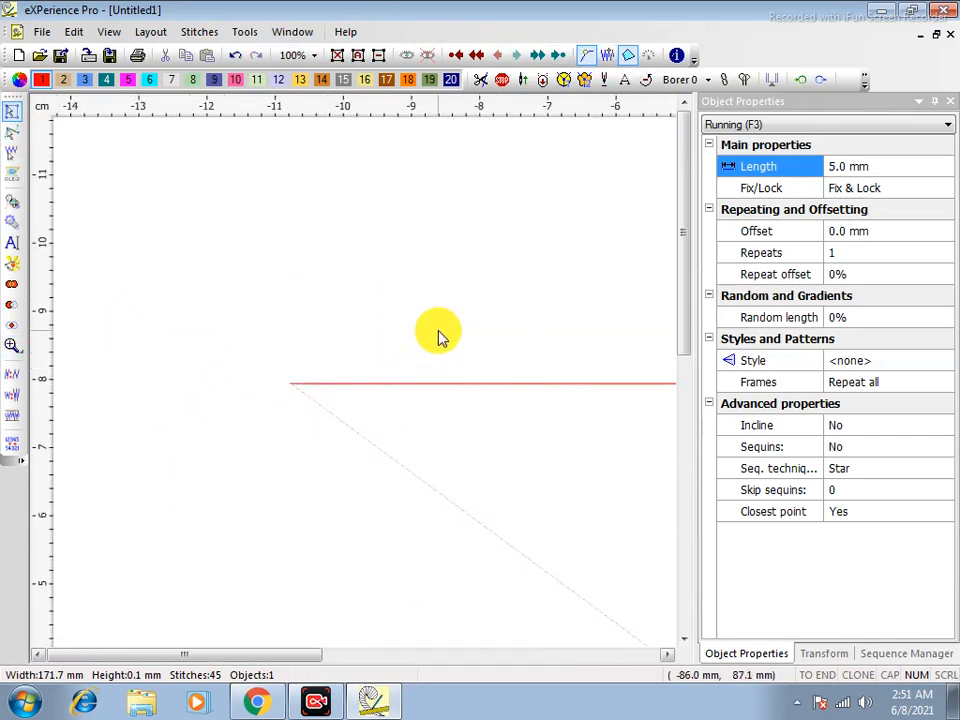
{"action": "left_click_drag", "start_coordinate": [637, 299], "coordinate": [944, 609]}
{"action": "scroll", "coordinate": [540, 375], "scroll_direction": "down", "scroll_amount": 4}
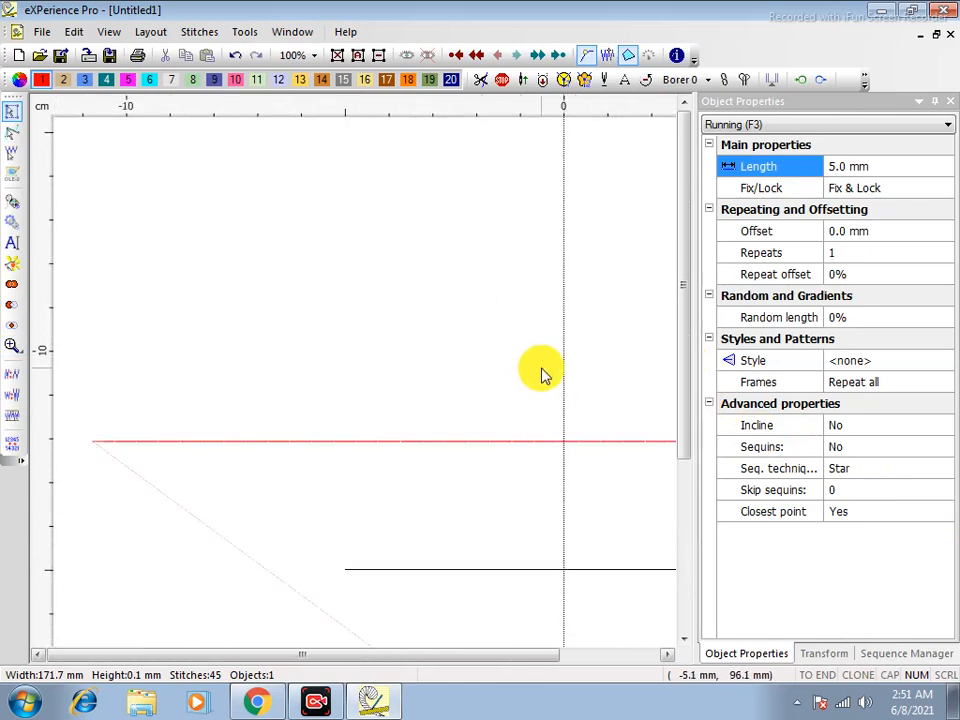
{"action": "left_click", "coordinate": [561, 403]}
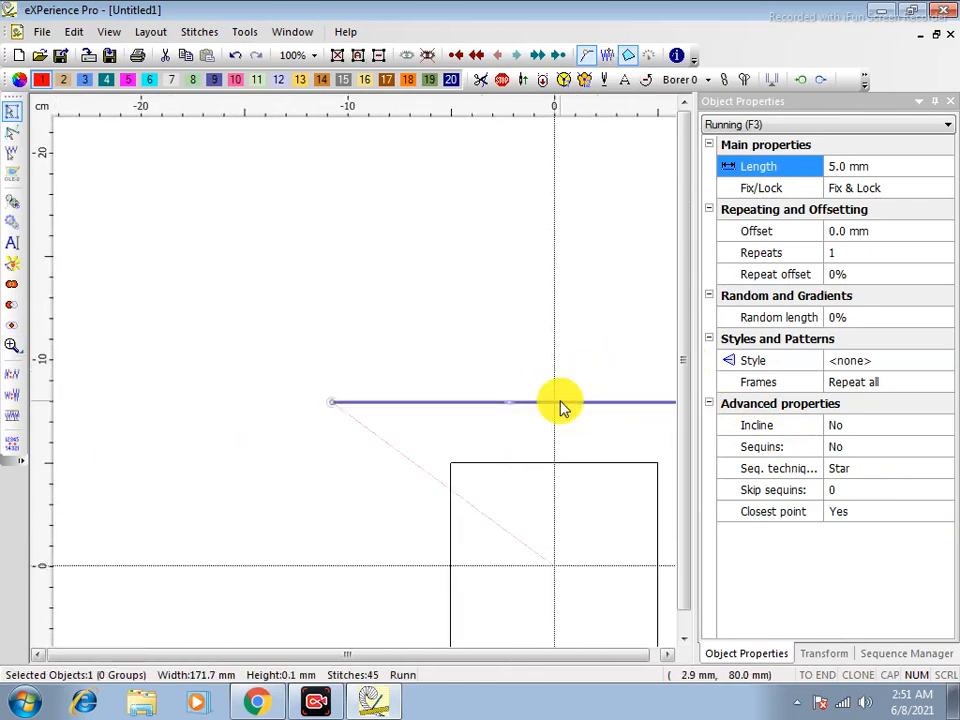
{"action": "key", "text": "Delete"}
Draw an open, curved Running polyline, about 132 by 105 mm, looping across the frame's upper-left corner with its ends close together
{"action": "key", "text": "F3"}
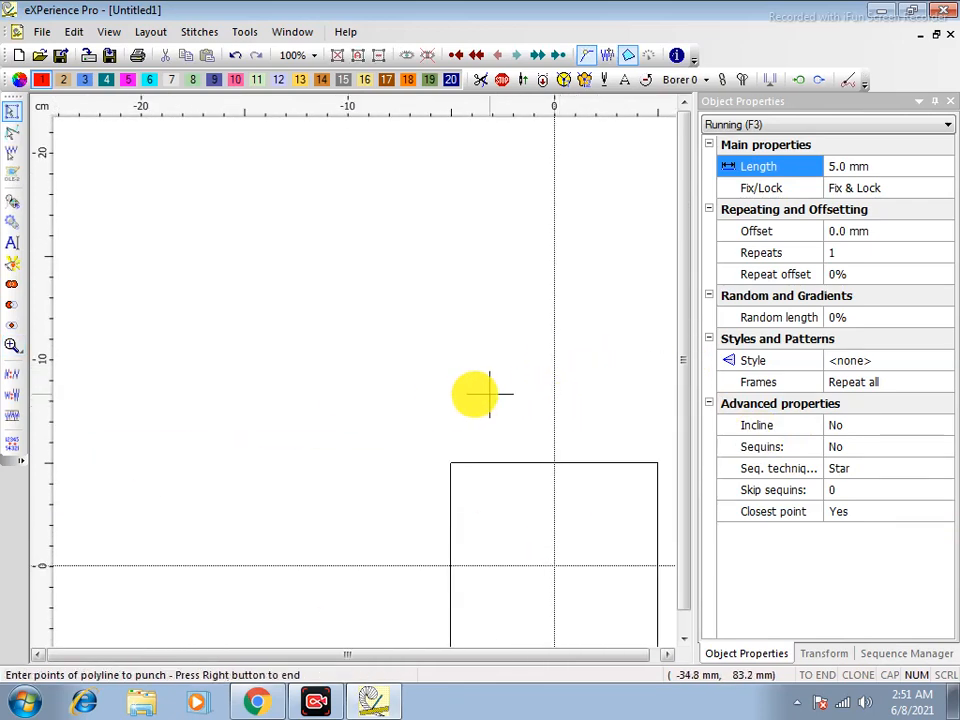
{"action": "left_click", "coordinate": [362, 387]}
{"action": "left_click", "coordinate": [345, 326]}
{"action": "left_click", "coordinate": [424, 300]}
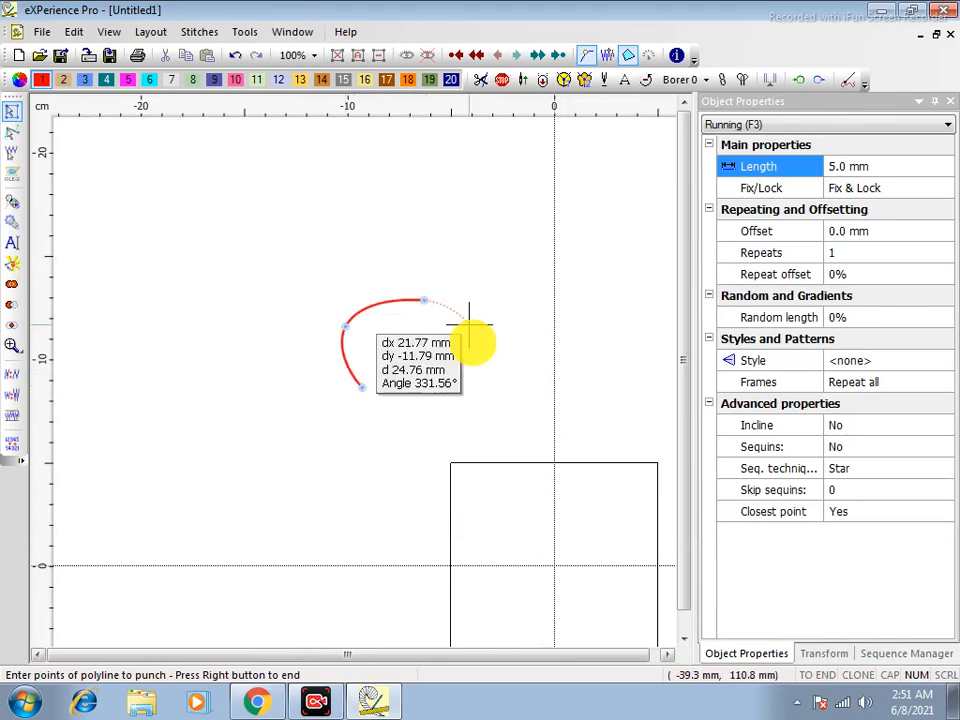
{"action": "left_click", "coordinate": [473, 352]}
{"action": "left_click", "coordinate": [556, 339]}
{"action": "left_click", "coordinate": [601, 382]}
{"action": "left_click", "coordinate": [610, 455]}
{"action": "left_click", "coordinate": [531, 515]}
{"action": "left_click", "coordinate": [402, 427]}
{"action": "left_click", "coordinate": [421, 384]}
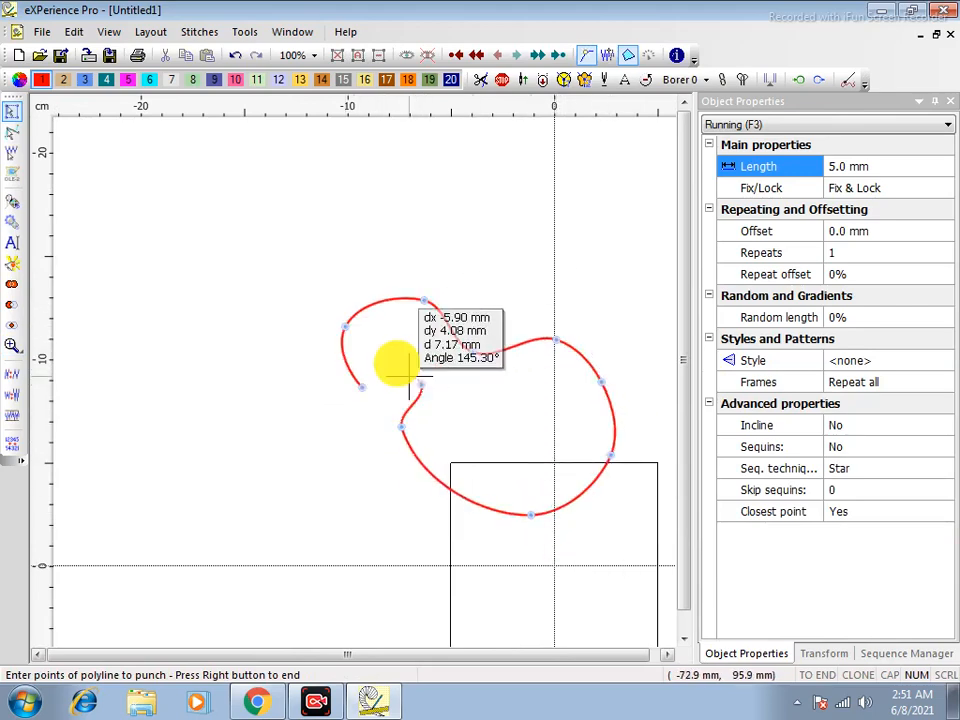
{"action": "left_click", "coordinate": [380, 359]}
{"action": "right_click", "coordinate": [372, 355]}
{"action": "right_click", "coordinate": [291, 317]}
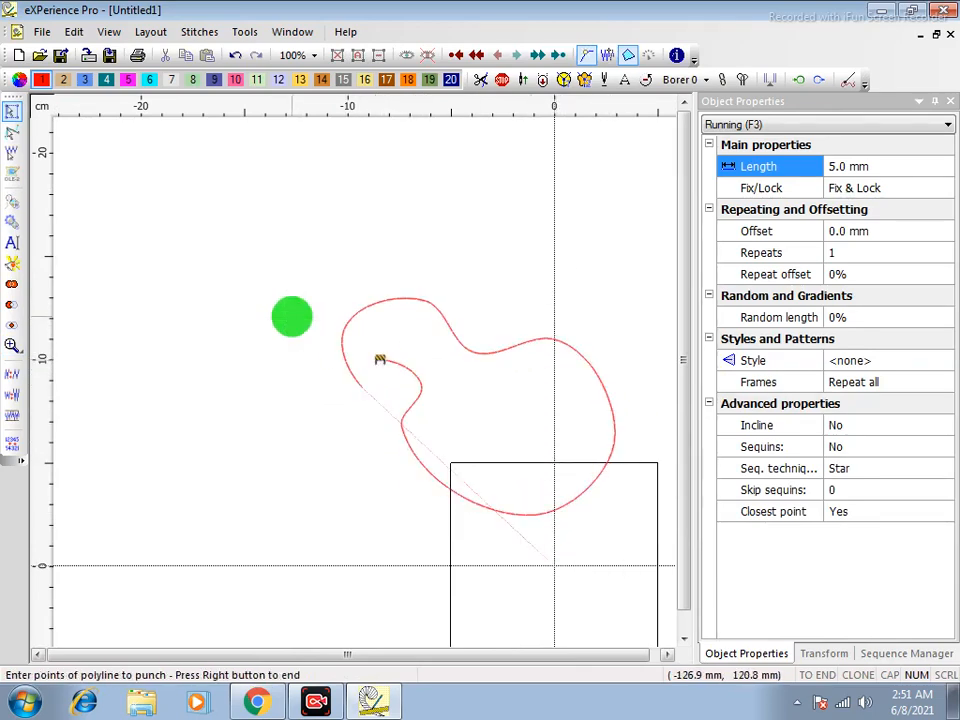
Set the Running curve's Fix/Lock to <none> and compare the stitch points at its start before and after the change
{"action": "scroll", "coordinate": [358, 376], "scroll_direction": "up", "scroll_amount": 3}
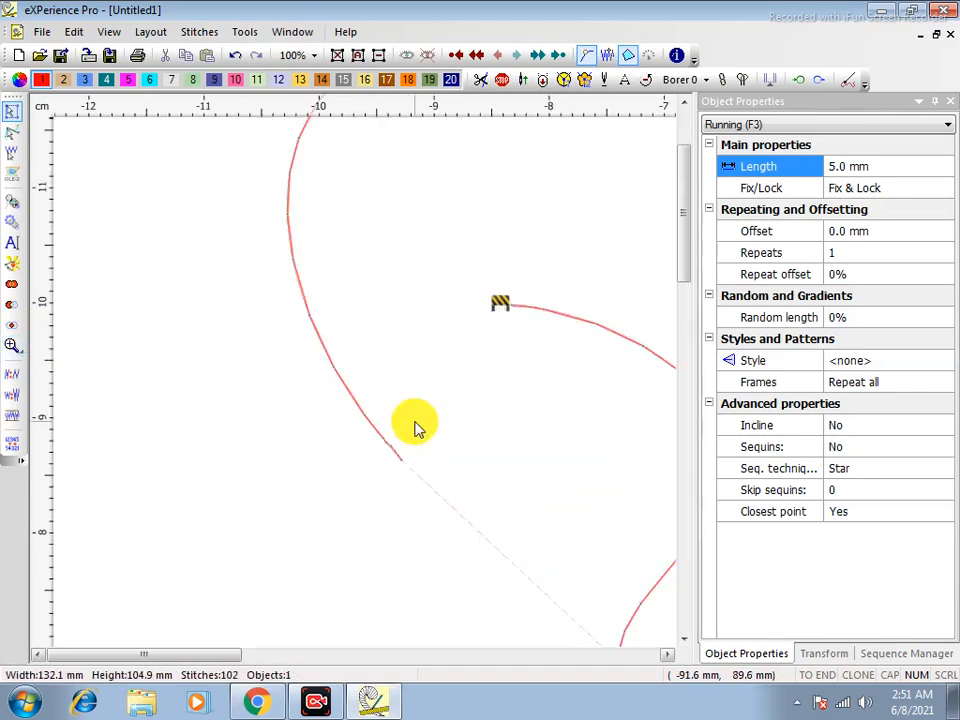
{"action": "scroll", "coordinate": [375, 450], "scroll_direction": "up", "scroll_amount": 2}
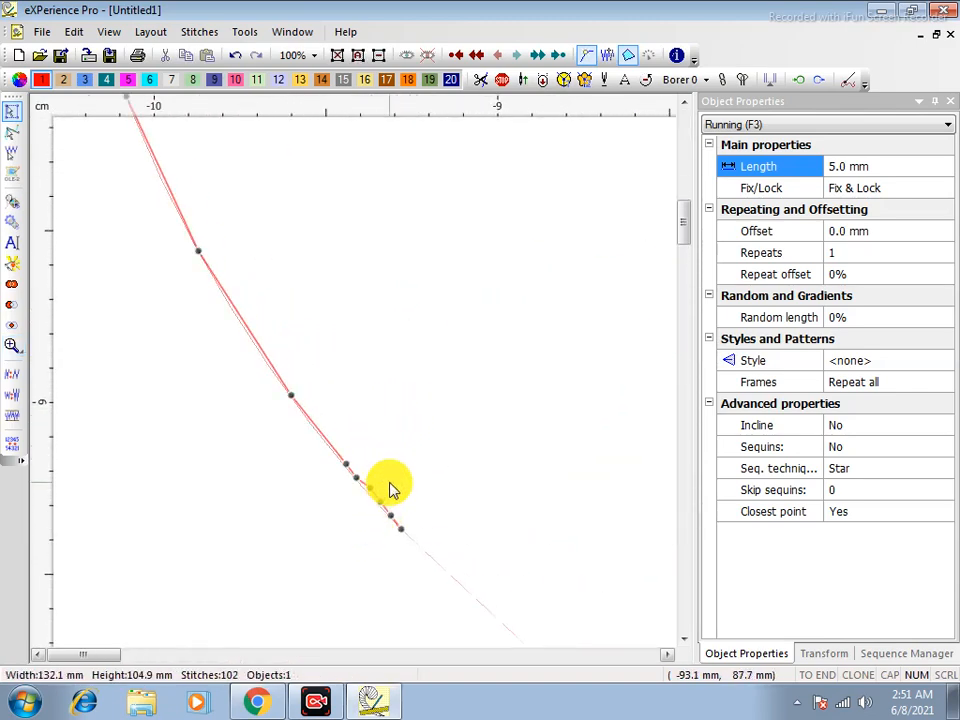
{"action": "scroll", "coordinate": [484, 379], "scroll_direction": "down", "scroll_amount": 3}
{"action": "scroll", "coordinate": [589, 279], "scroll_direction": "up", "scroll_amount": 3}
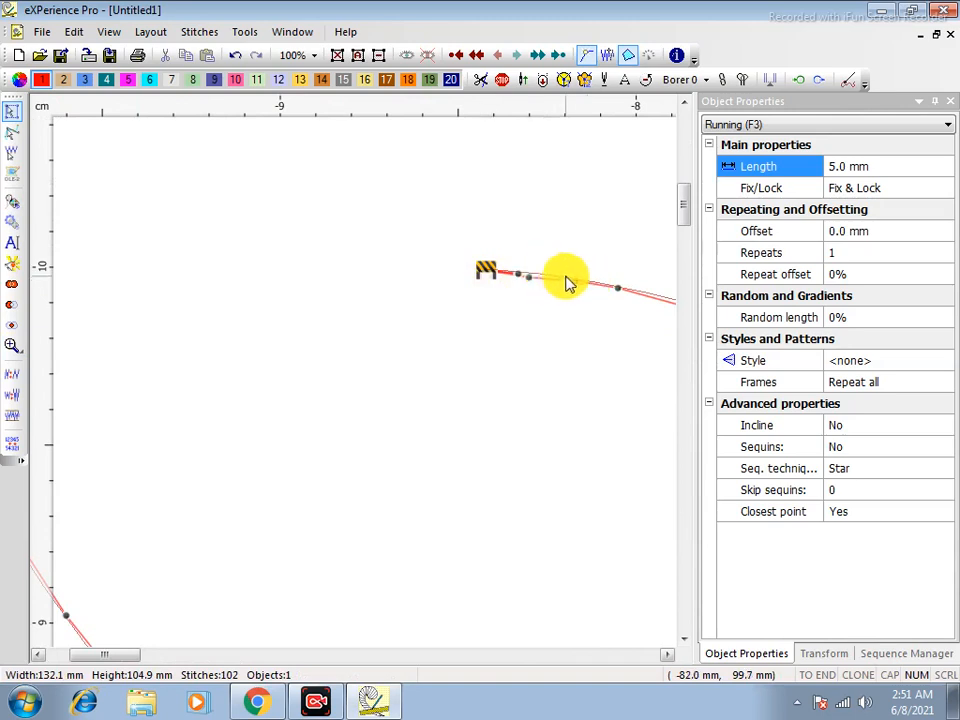
{"action": "scroll", "coordinate": [497, 332], "scroll_direction": "down", "scroll_amount": 4}
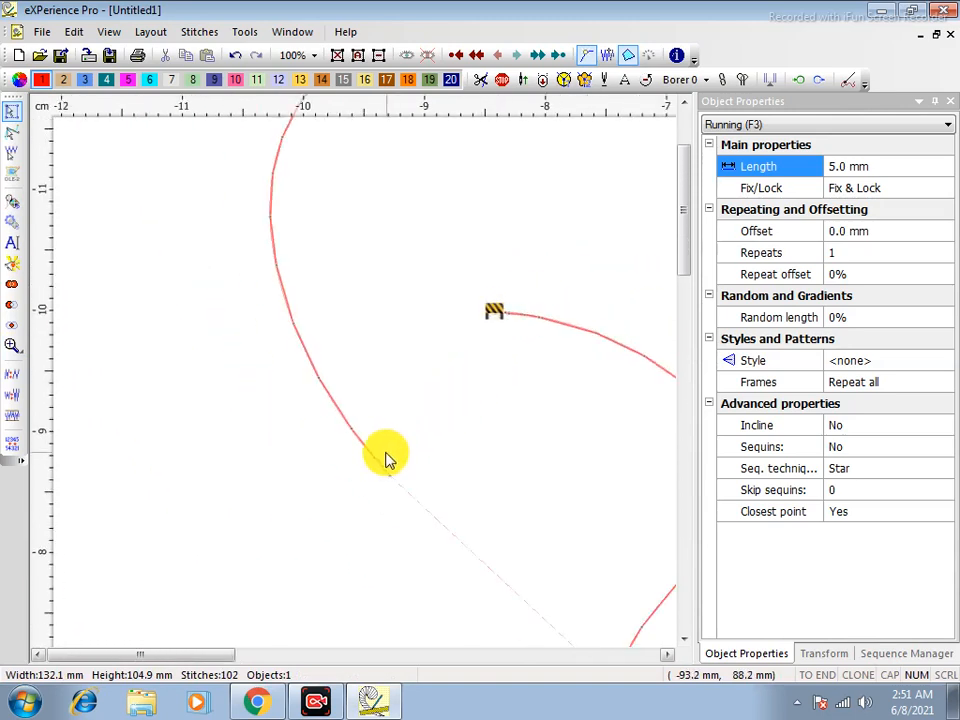
{"action": "left_click", "coordinate": [356, 440]}
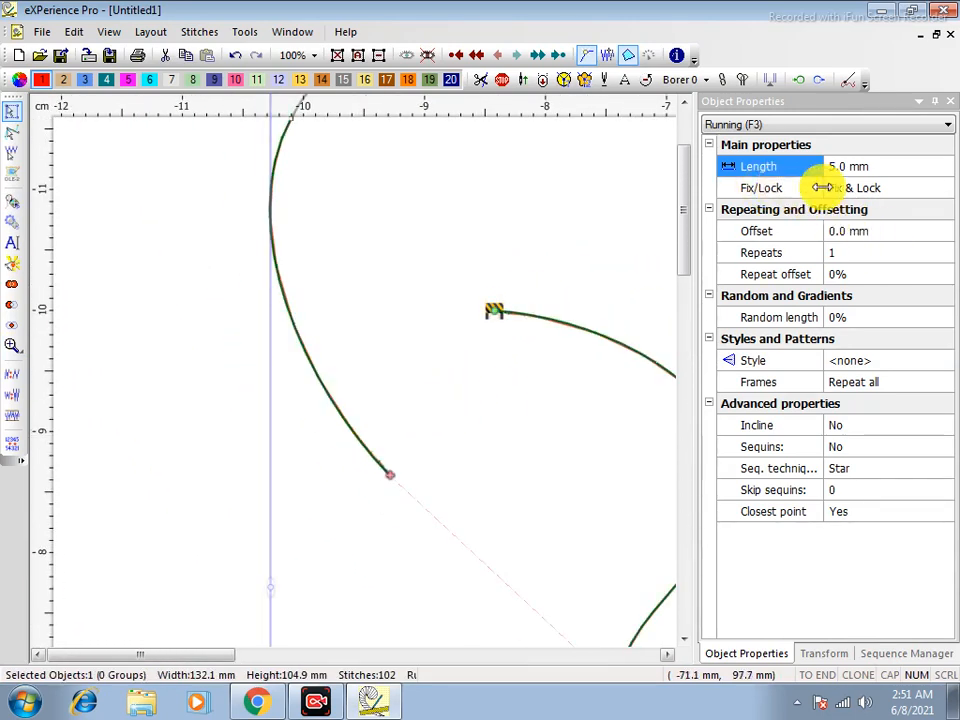
{"action": "left_click", "coordinate": [853, 191]}
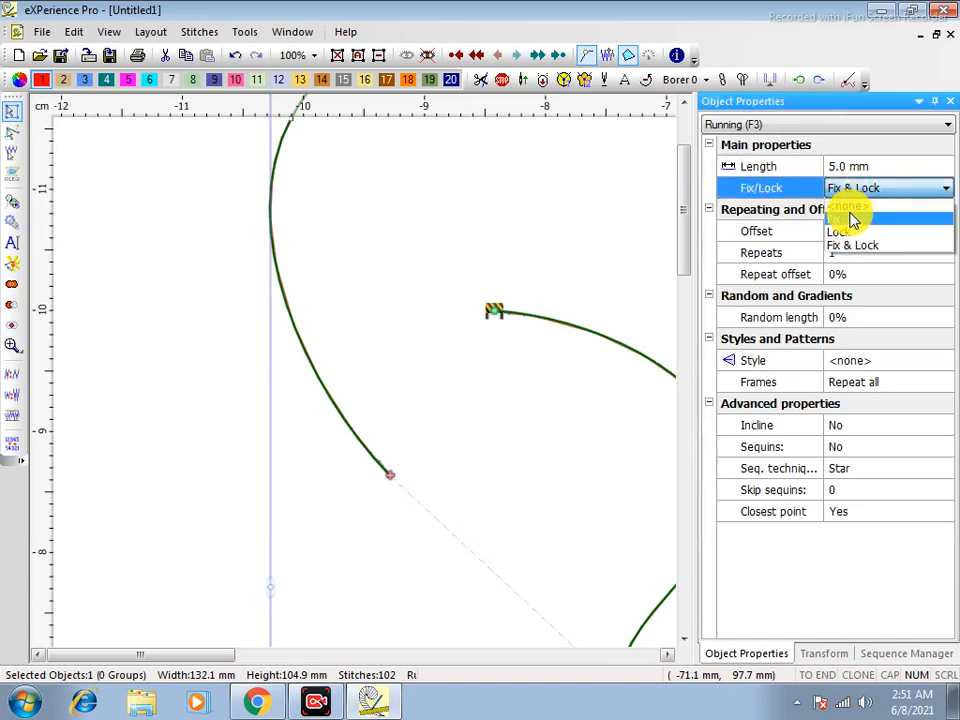
{"action": "left_click", "coordinate": [853, 211]}
{"action": "left_click", "coordinate": [488, 456]}
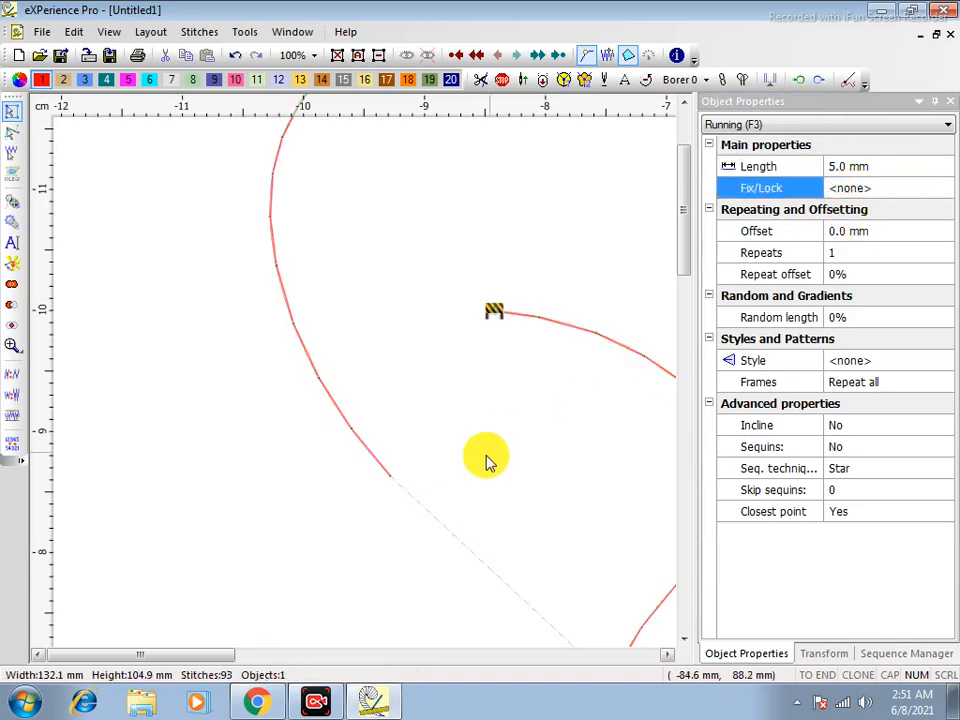
{"action": "scroll", "coordinate": [405, 453], "scroll_direction": "up", "scroll_amount": 1}
{"action": "scroll", "coordinate": [405, 453], "scroll_direction": "up", "scroll_amount": 1}
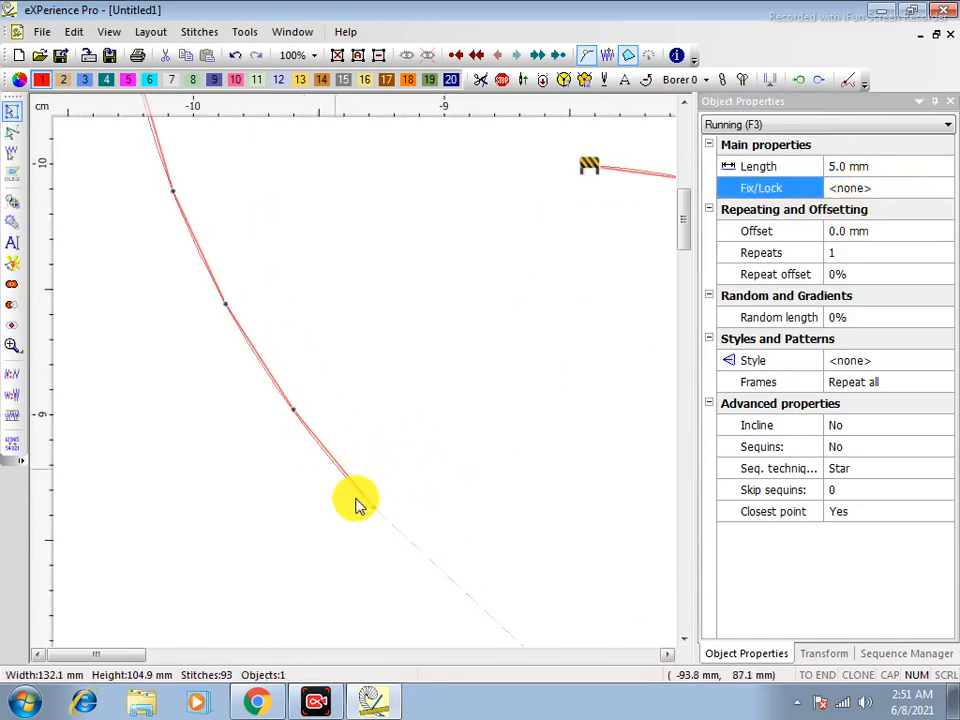
{"action": "scroll", "coordinate": [506, 369], "scroll_direction": "down", "scroll_amount": 1}
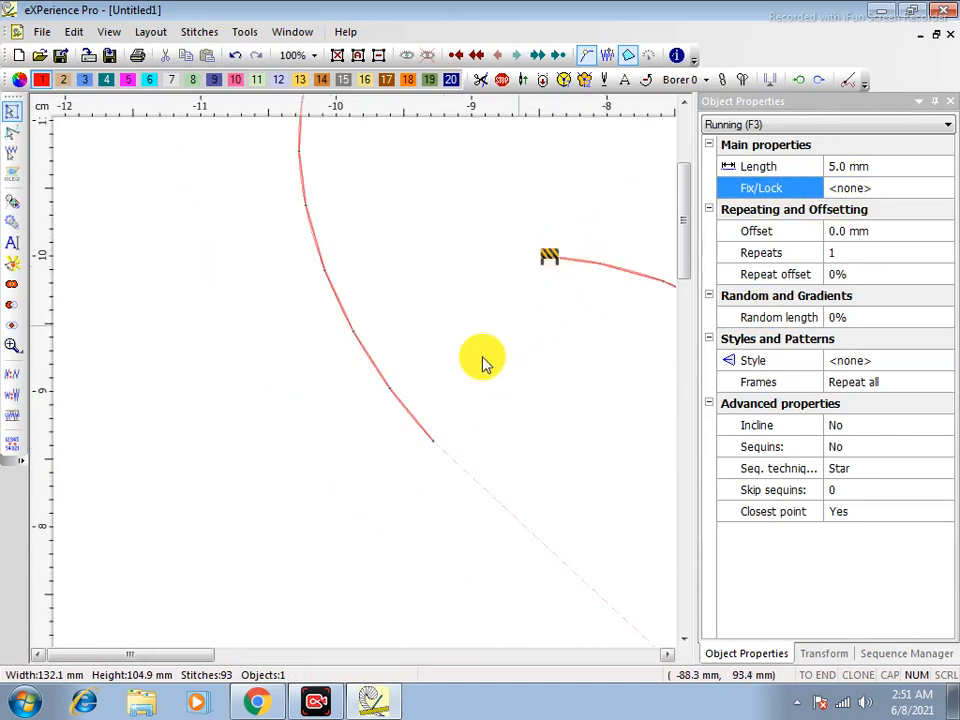
Set the Running curve's Fix/Lock to Fix and inspect the stitch points at its start and end
{"action": "left_click", "coordinate": [403, 403]}
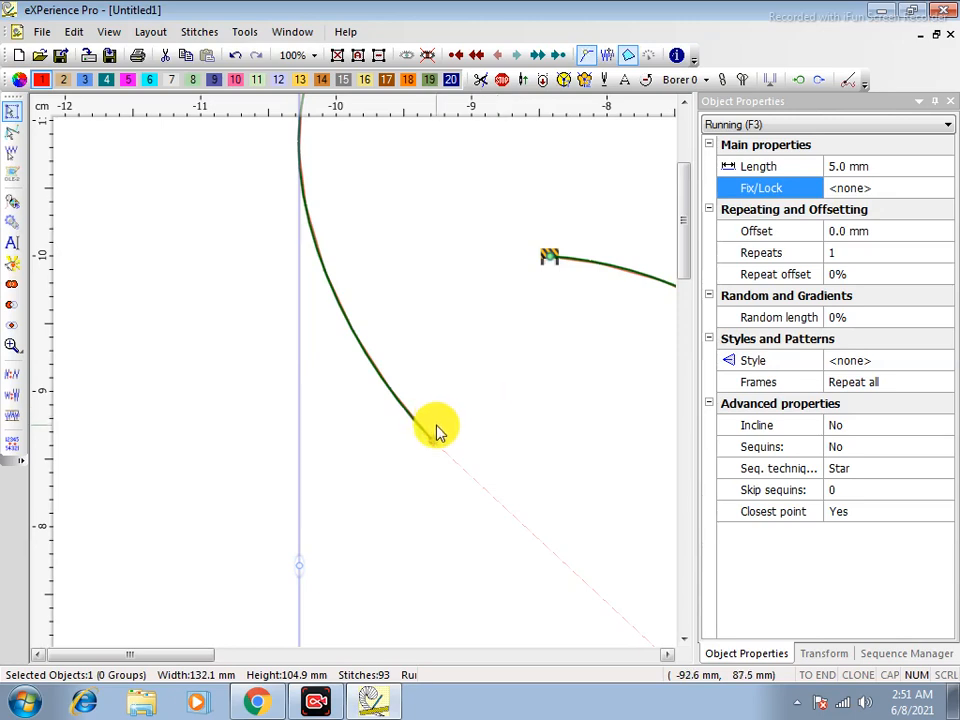
{"action": "left_click", "coordinate": [853, 189]}
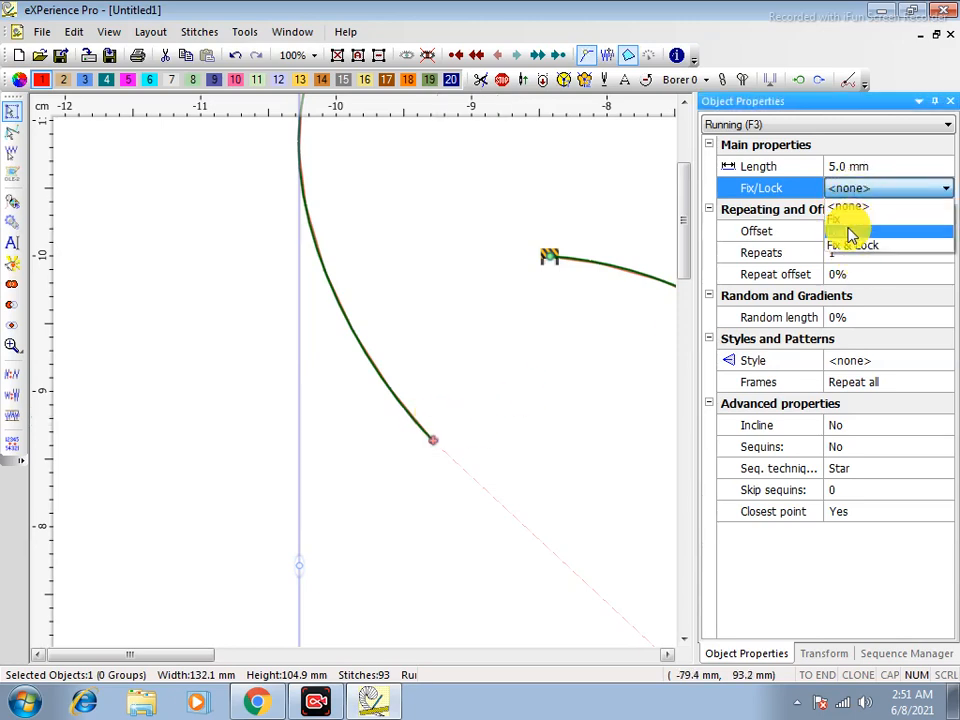
{"action": "left_click", "coordinate": [849, 222]}
{"action": "left_click", "coordinate": [410, 437]}
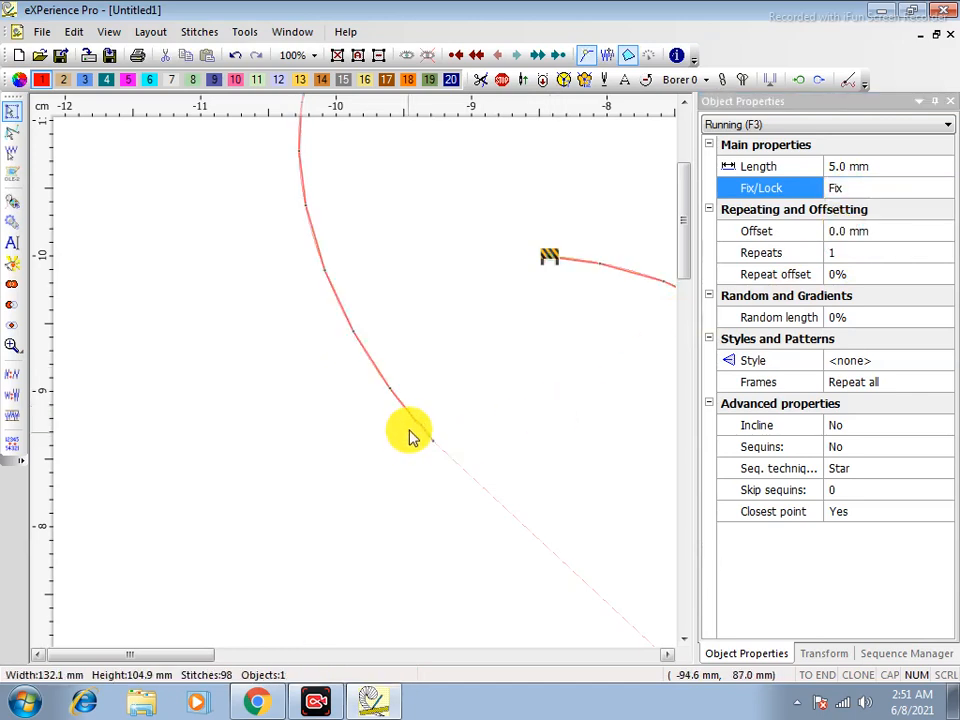
{"action": "scroll", "coordinate": [428, 447], "scroll_direction": "up", "scroll_amount": 6}
{"action": "scroll", "coordinate": [395, 423], "scroll_direction": "down", "scroll_amount": 4}
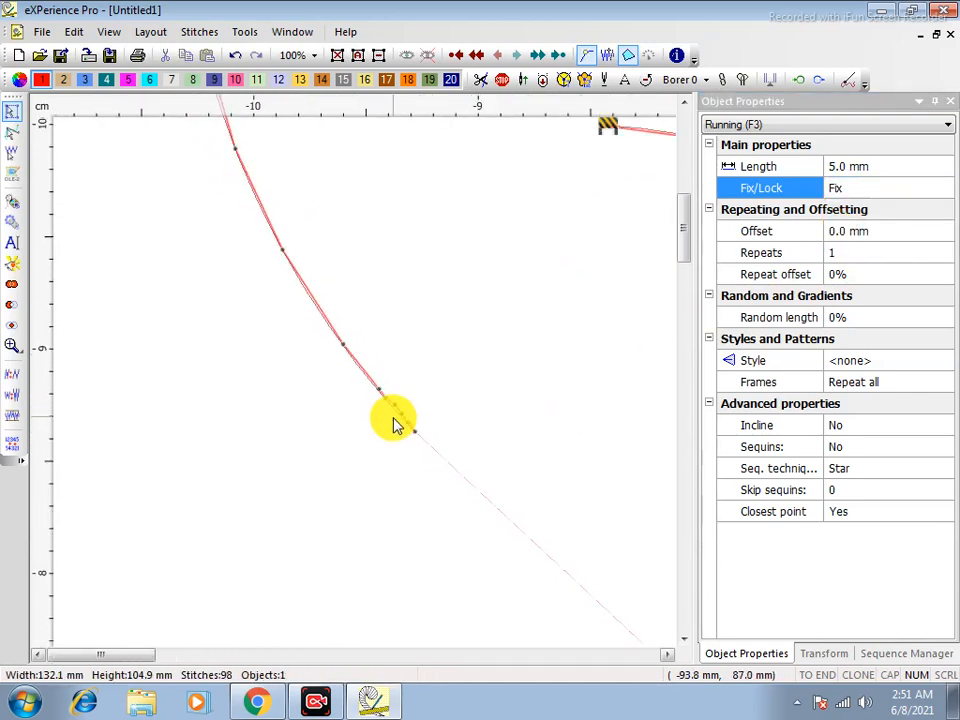
{"action": "scroll", "coordinate": [397, 427], "scroll_direction": "down", "scroll_amount": 2}
{"action": "scroll", "coordinate": [549, 253], "scroll_direction": "up", "scroll_amount": 2}
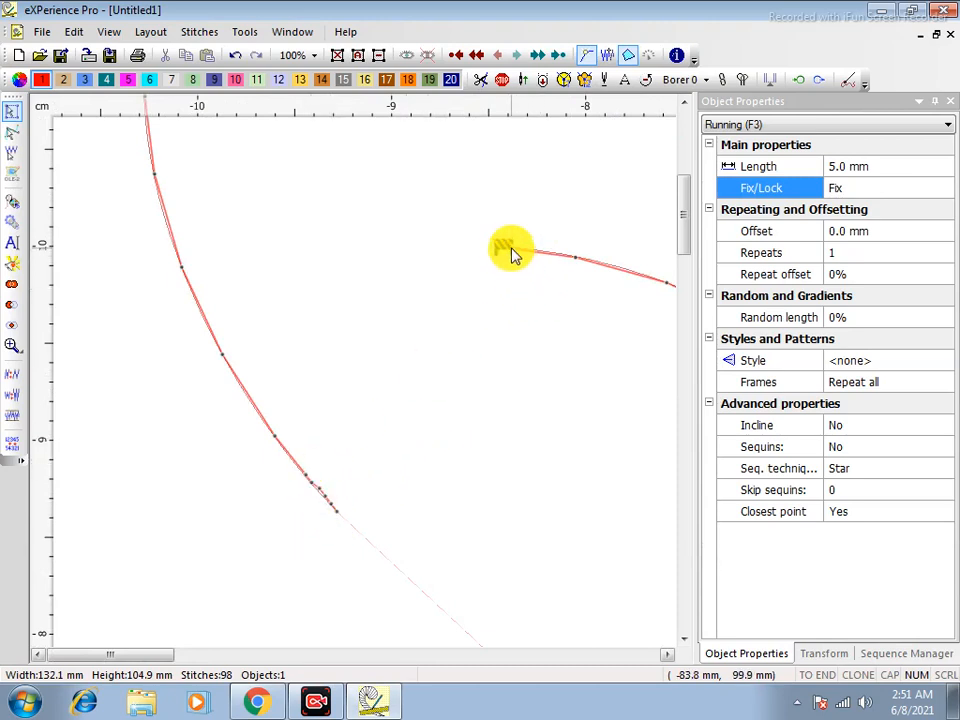
{"action": "scroll", "coordinate": [511, 254], "scroll_direction": "up", "scroll_amount": 1}
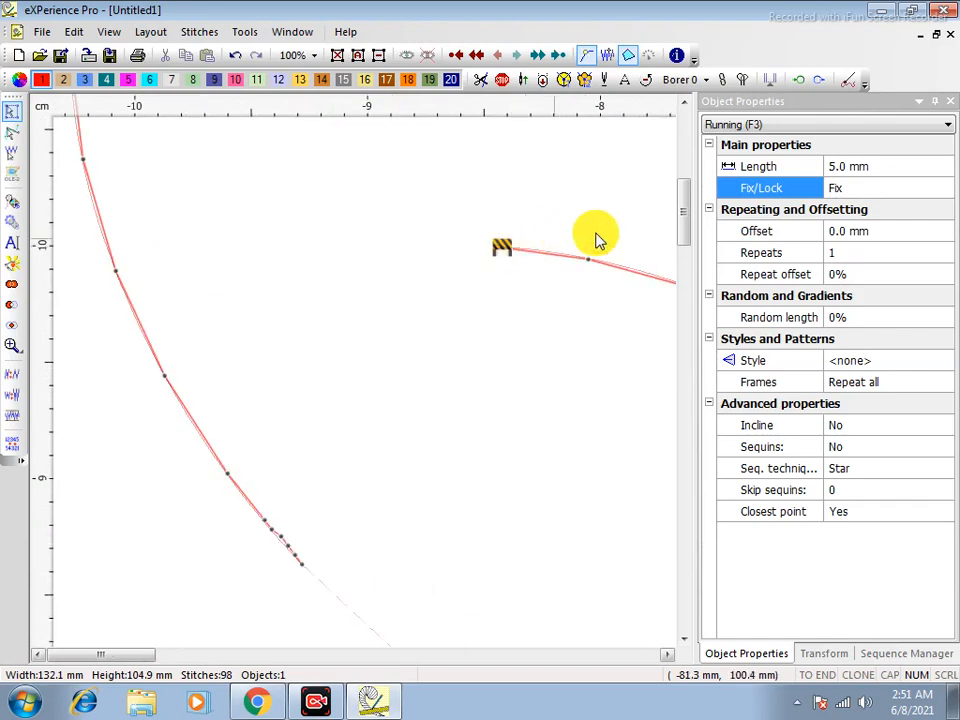
Set the Running curve's Fix/Lock to Lock
{"action": "left_click", "coordinate": [836, 189]}
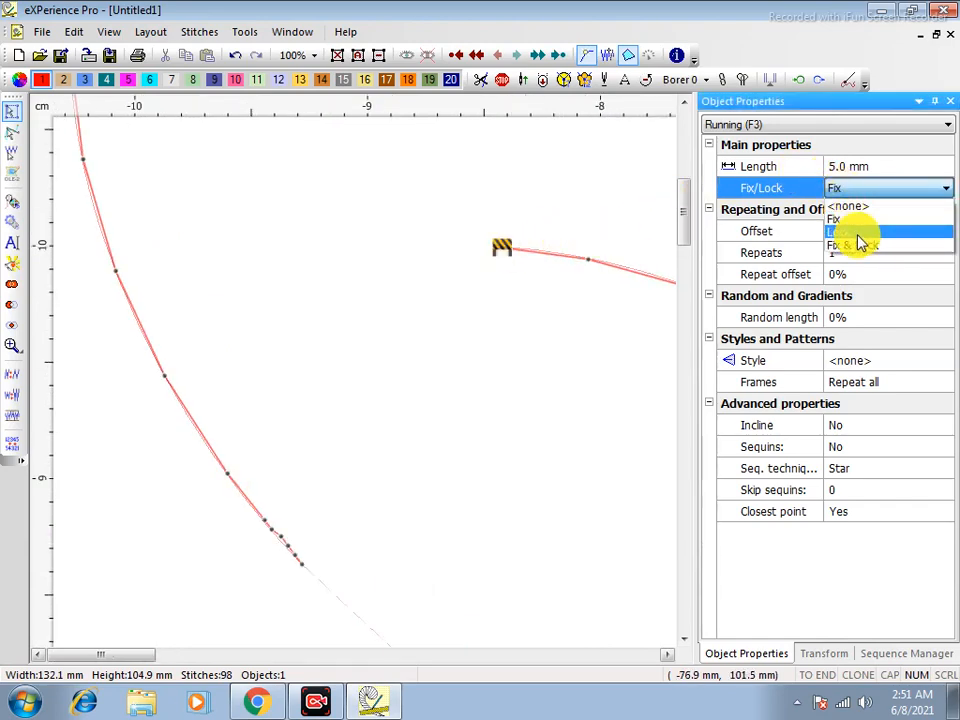
{"action": "left_click", "coordinate": [857, 234]}
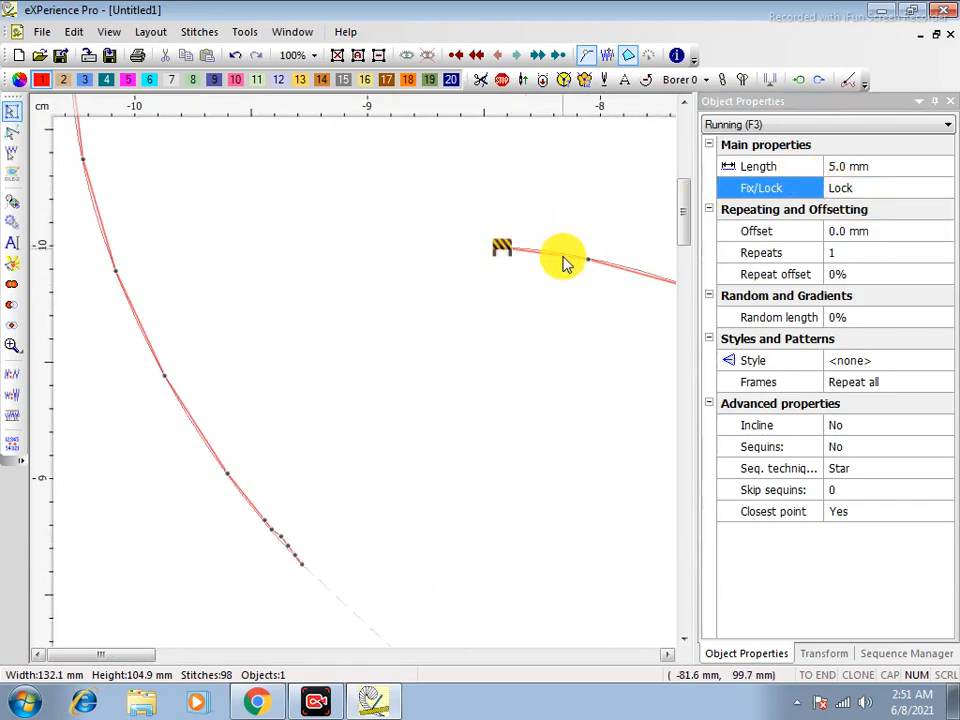
{"action": "left_click", "coordinate": [840, 192]}
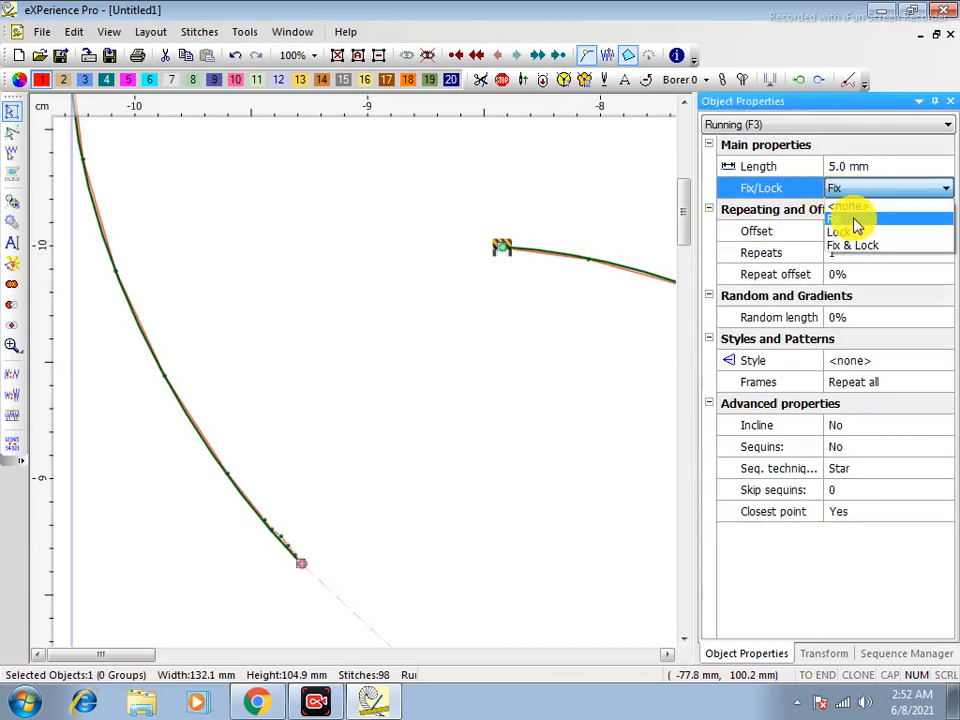
{"action": "left_click", "coordinate": [855, 234]}
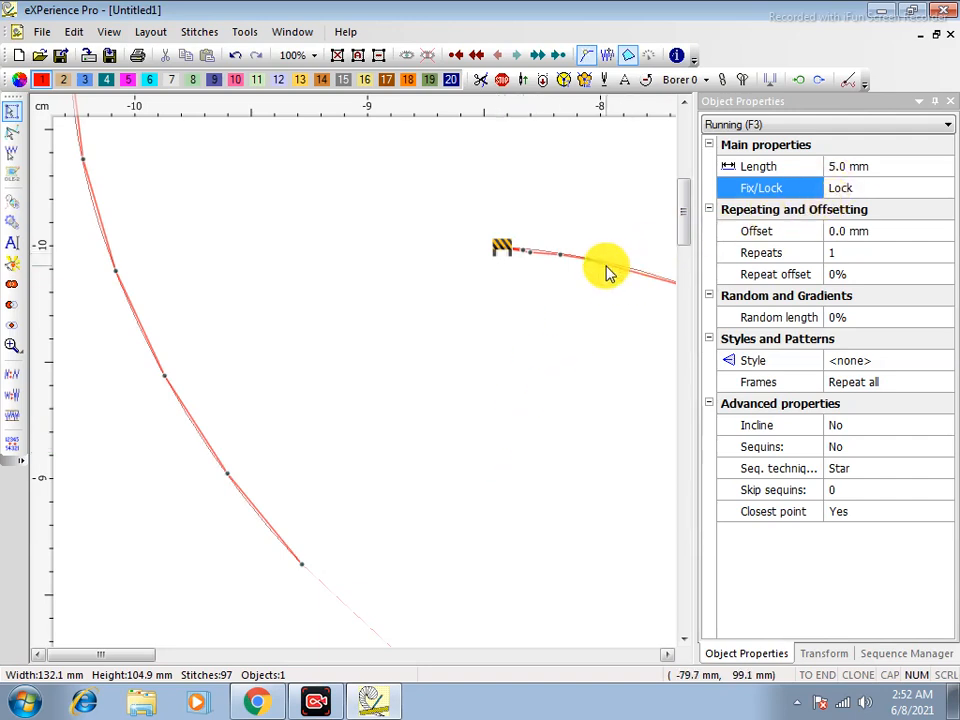
Set the Running curve's Fix/Lock to Fix & Lock and inspect the stitch points at its start and end
{"action": "left_click", "coordinate": [607, 269]}
{"action": "left_click", "coordinate": [836, 190]}
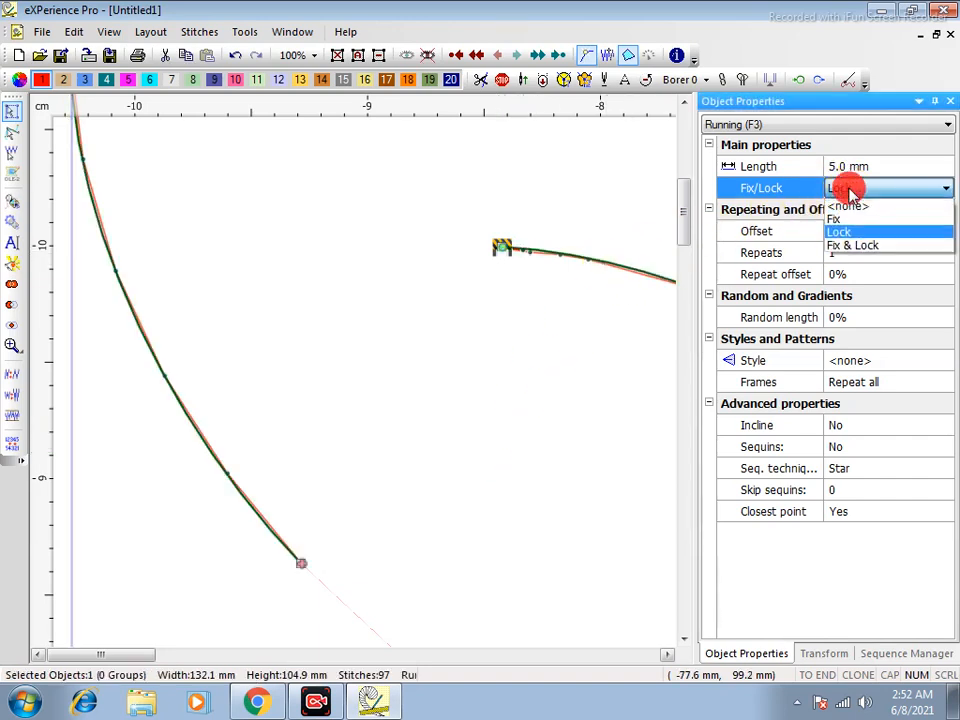
{"action": "left_click", "coordinate": [853, 247]}
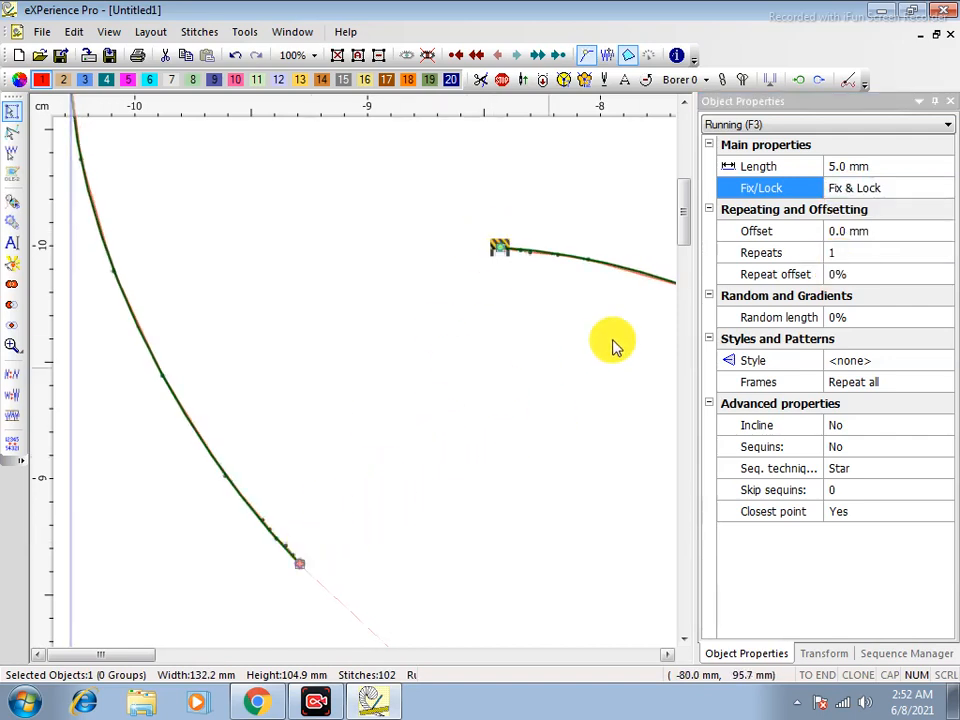
{"action": "scroll", "coordinate": [613, 345], "scroll_direction": "down", "scroll_amount": 2}
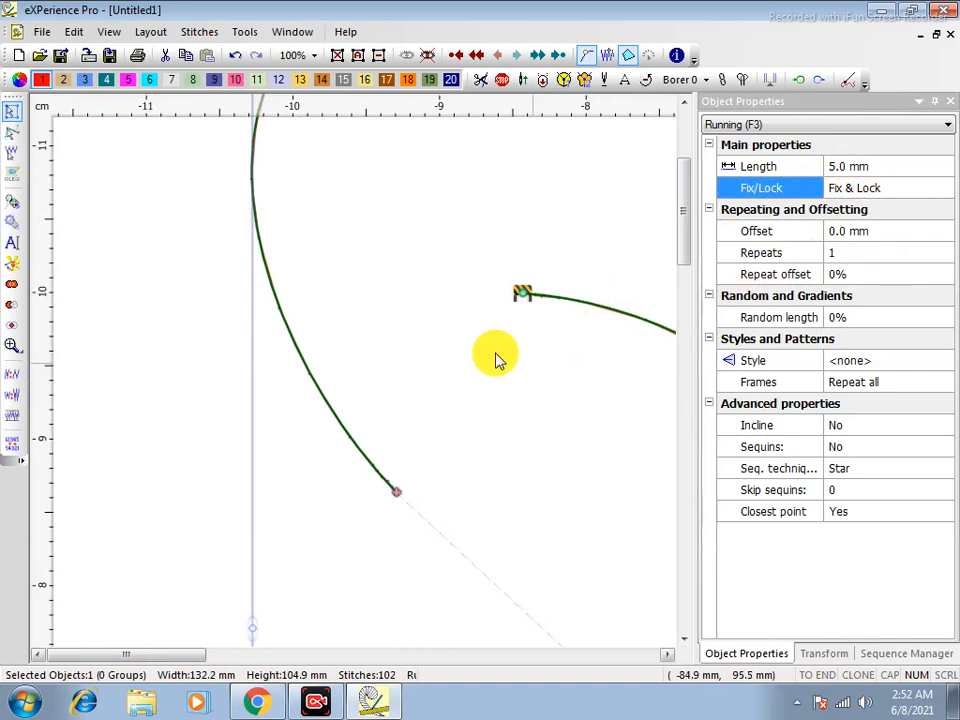
{"action": "scroll", "coordinate": [560, 321], "scroll_direction": "down", "scroll_amount": 3}
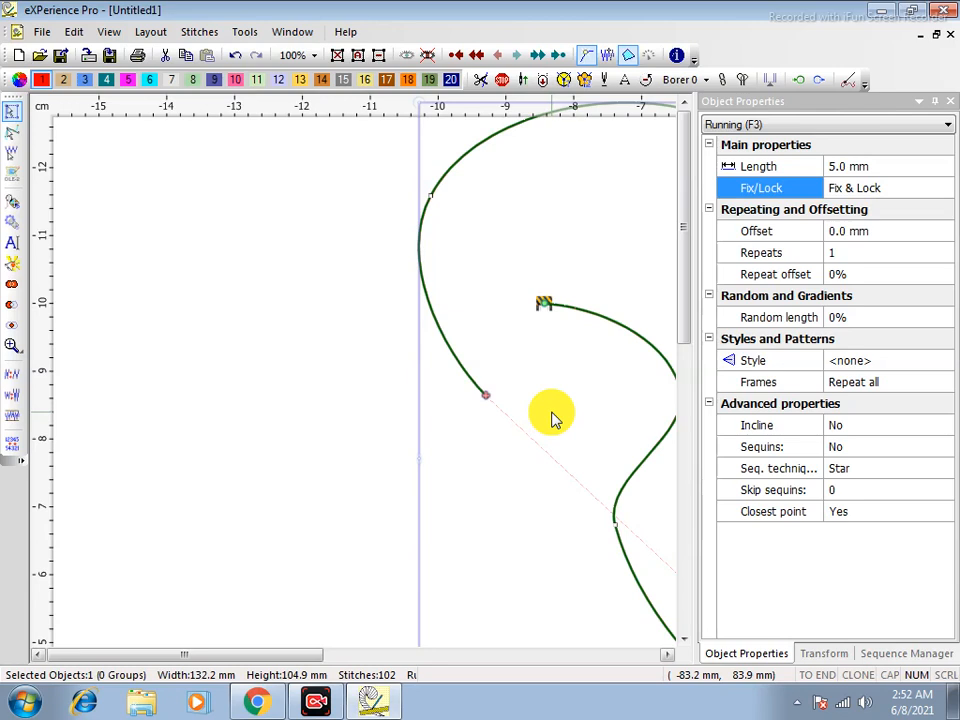
Set the Running curve's Offset to 1.5 mm and compare the shifted stitches with the drawn outline
{"action": "left_click", "coordinate": [848, 231]}
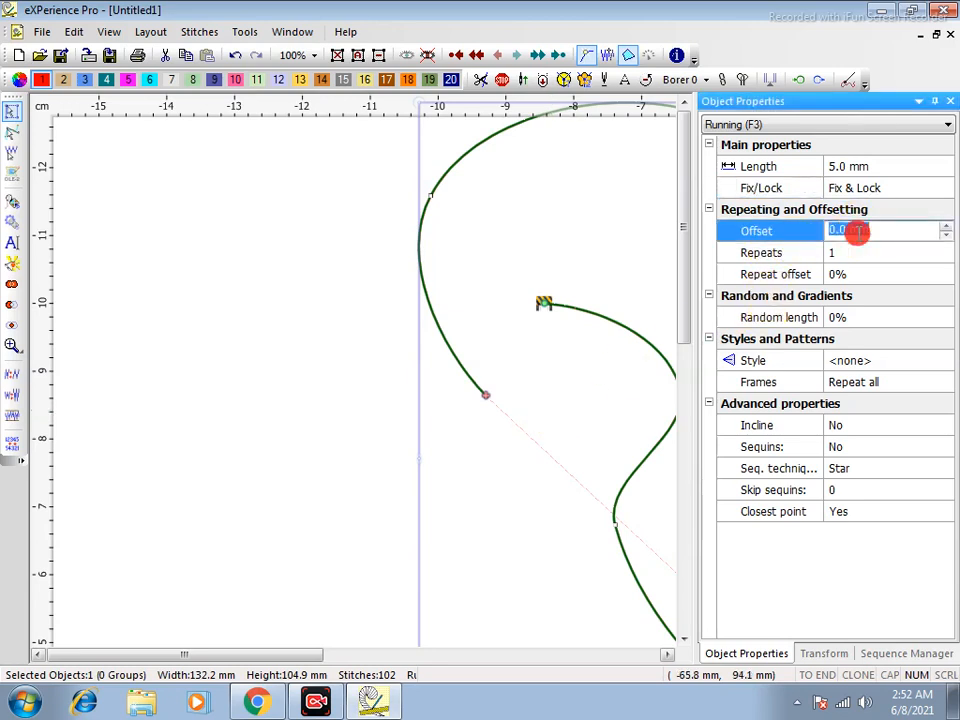
{"action": "left_click", "coordinate": [943, 226]}
{"action": "left_click", "coordinate": [945, 227]}
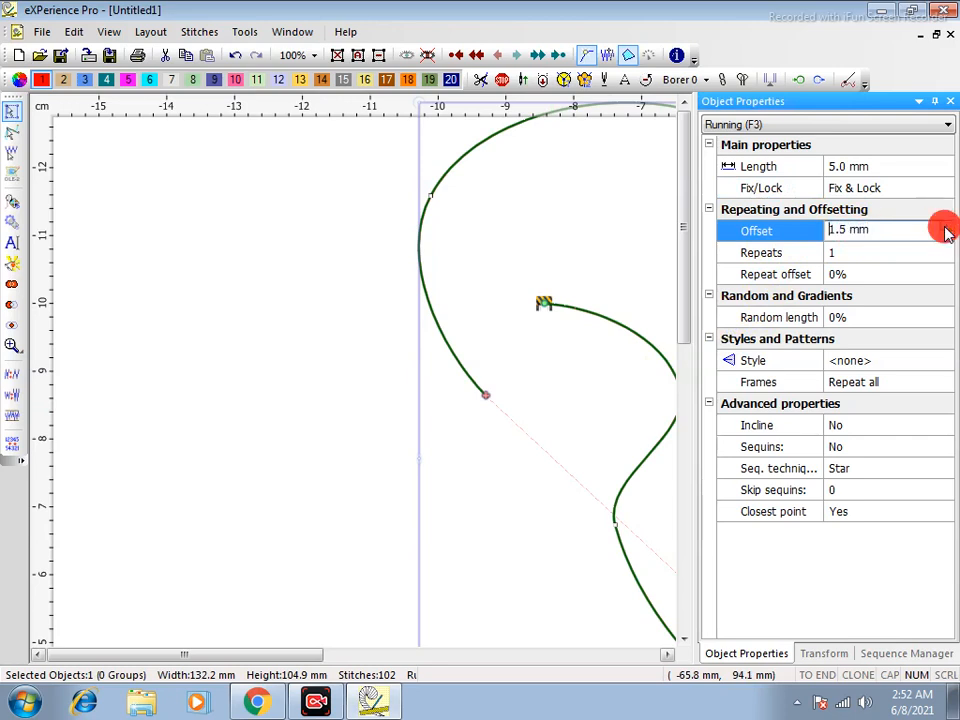
{"action": "left_click", "coordinate": [563, 240]}
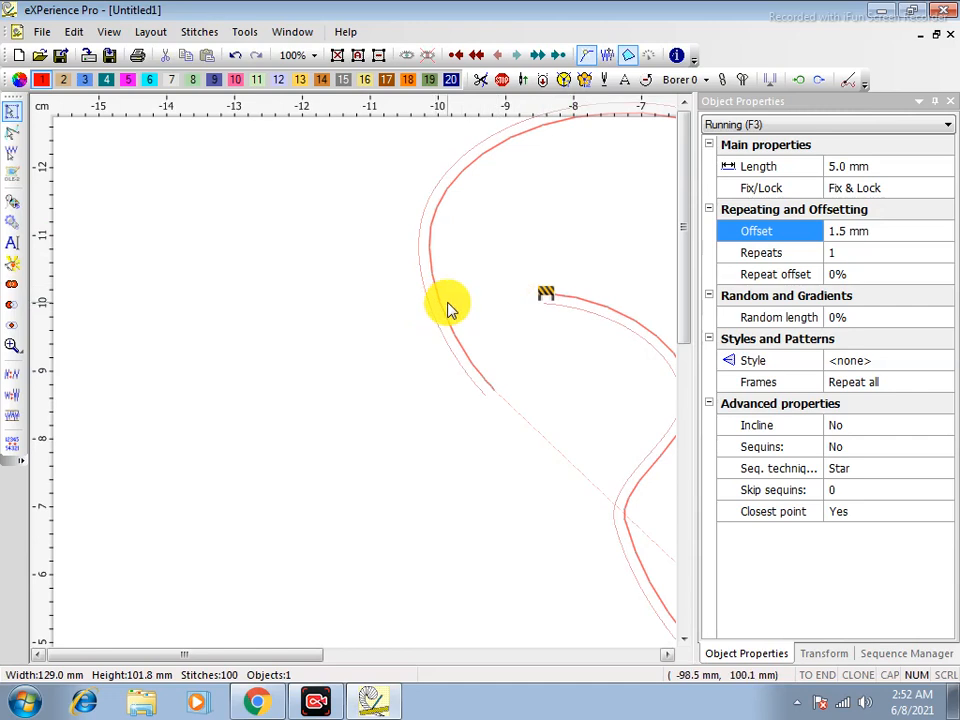
{"action": "scroll", "coordinate": [435, 318], "scroll_direction": "up", "scroll_amount": 3}
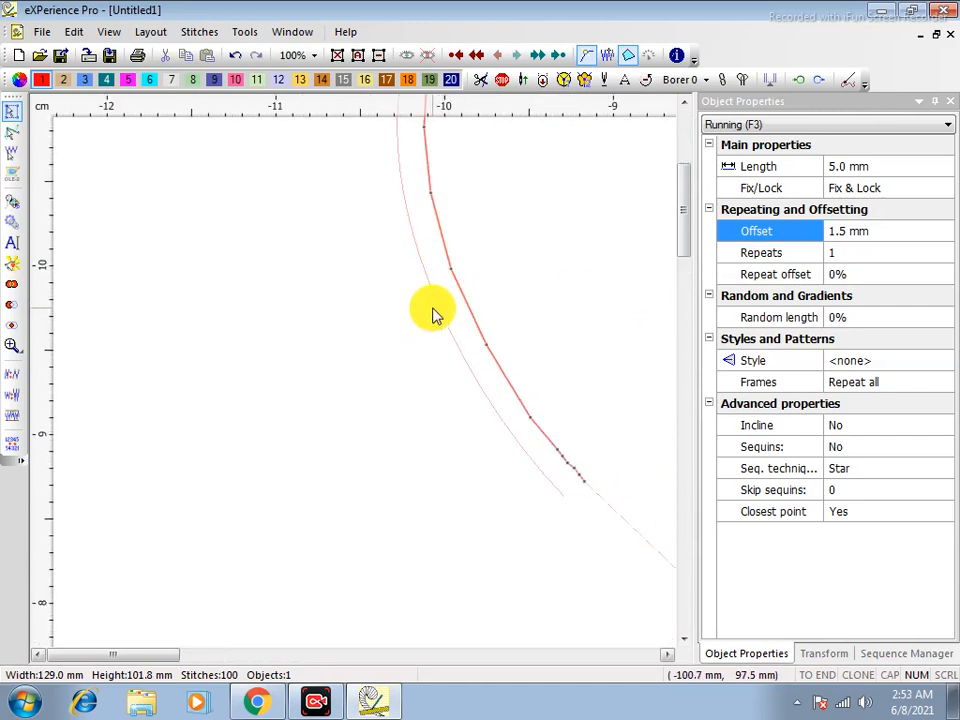
{"action": "left_click", "coordinate": [456, 294]}
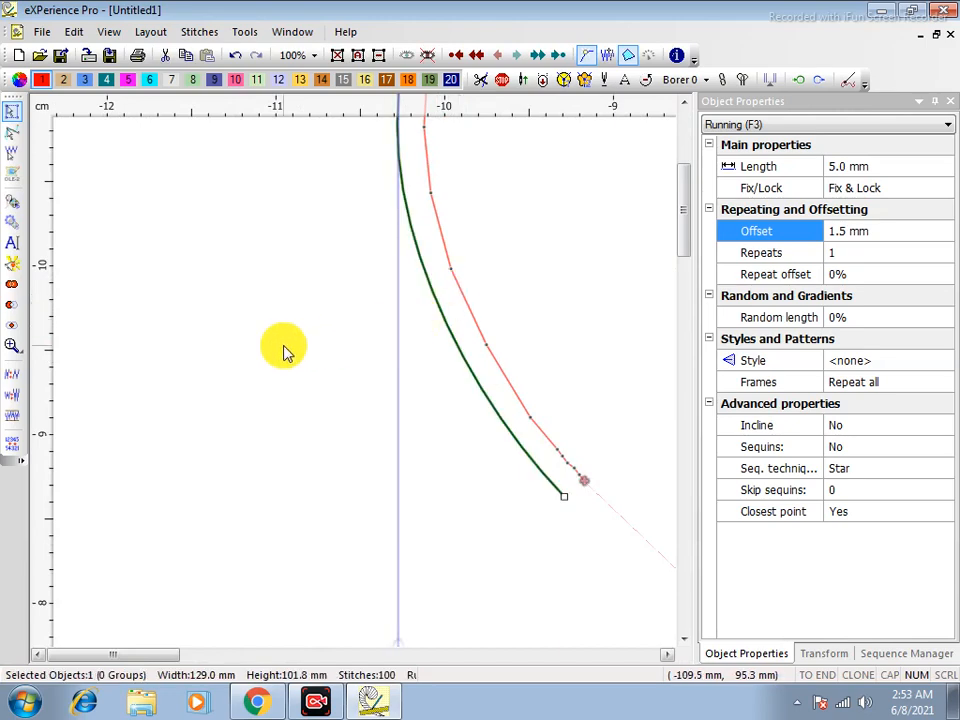
{"action": "scroll", "coordinate": [284, 352], "scroll_direction": "down", "scroll_amount": 6}
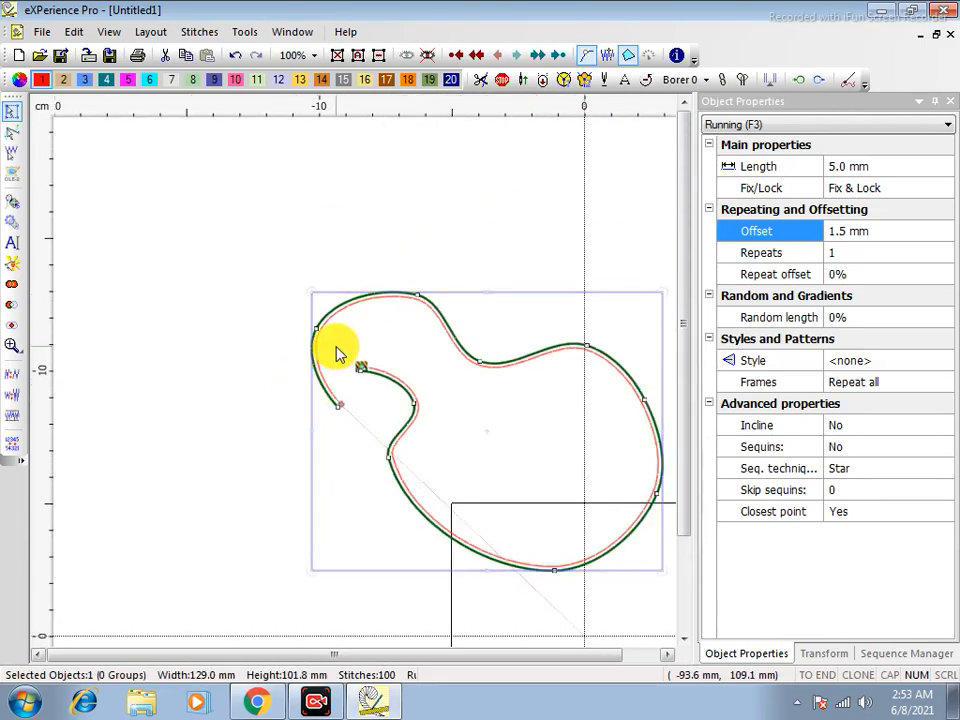
Delete the Running curve and create a Step-filled circle about 84 mm across, started with a short horizontal line segment
{"action": "key", "text": "Delete"}
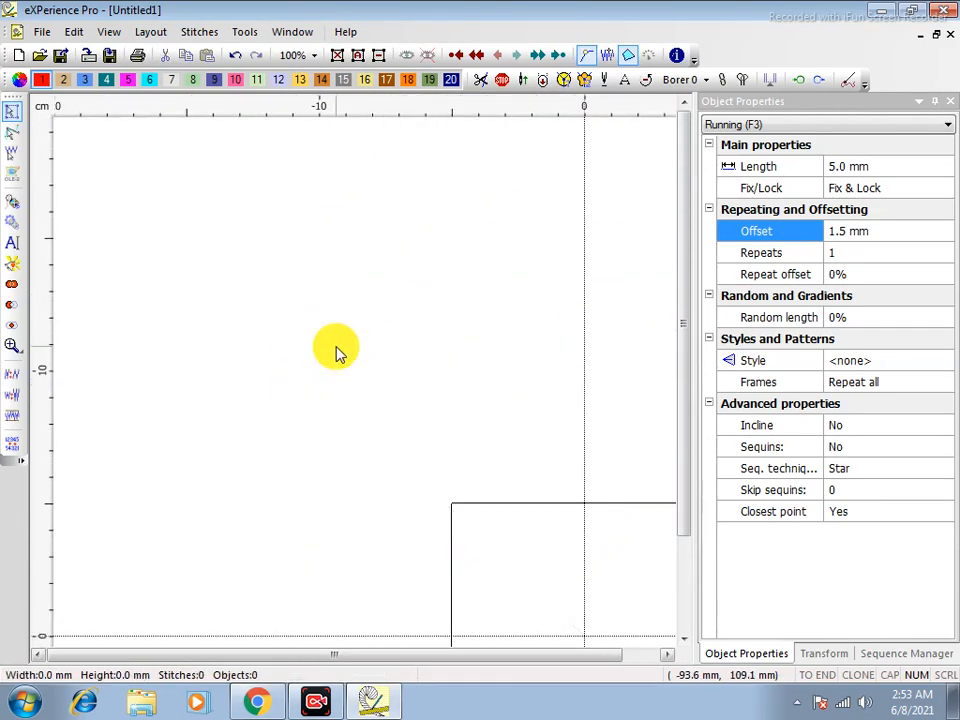
{"action": "key", "text": "F5"}
{"action": "left_click", "coordinate": [341, 318]}
{"action": "left_click", "coordinate": [402, 318]}
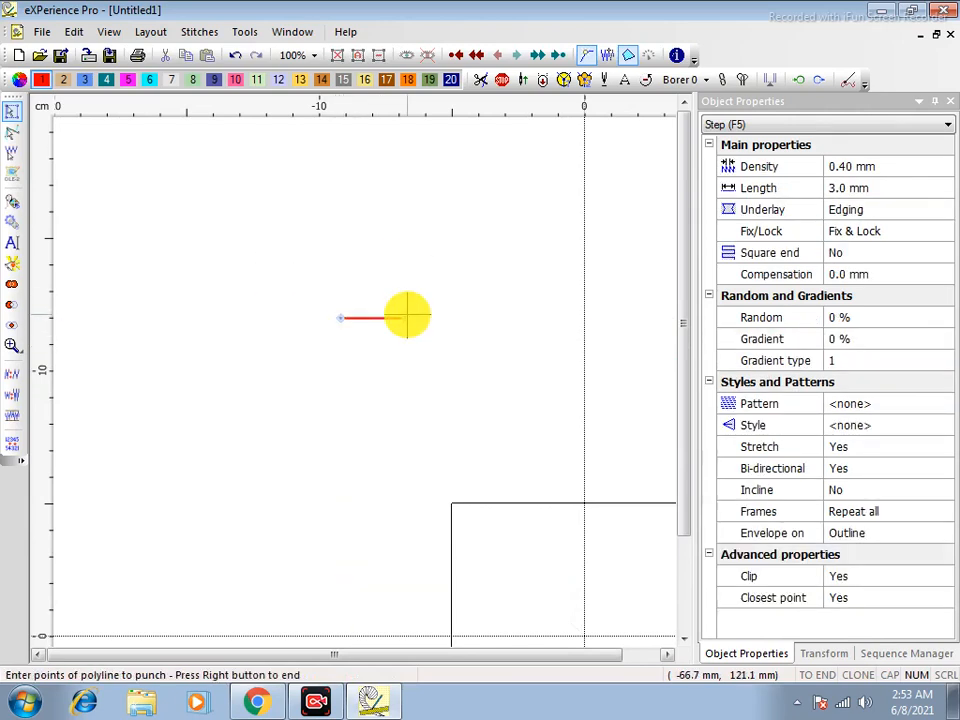
{"action": "key", "text": "s"}
{"action": "left_click", "coordinate": [408, 290]}
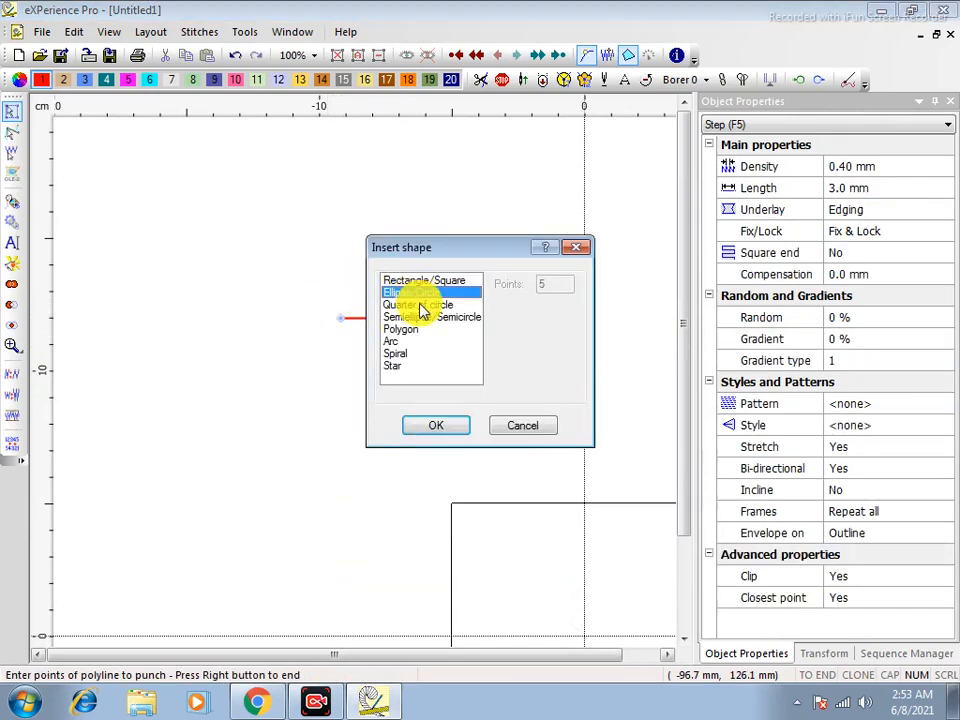
{"action": "left_click", "coordinate": [446, 427]}
{"action": "left_click", "coordinate": [371, 346]}
{"action": "left_click", "coordinate": [418, 238]}
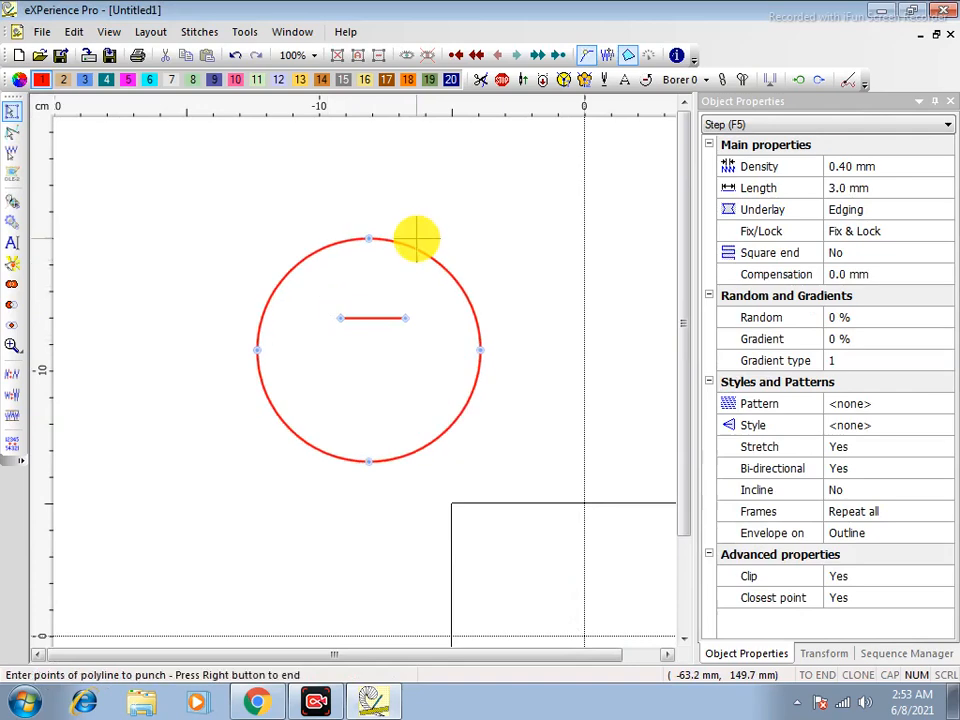
{"action": "right_click", "coordinate": [418, 238]}
{"action": "right_click", "coordinate": [418, 238]}
{"action": "right_click", "coordinate": [418, 238]}
{"action": "right_click", "coordinate": [441, 316]}
{"action": "right_click", "coordinate": [441, 318]}
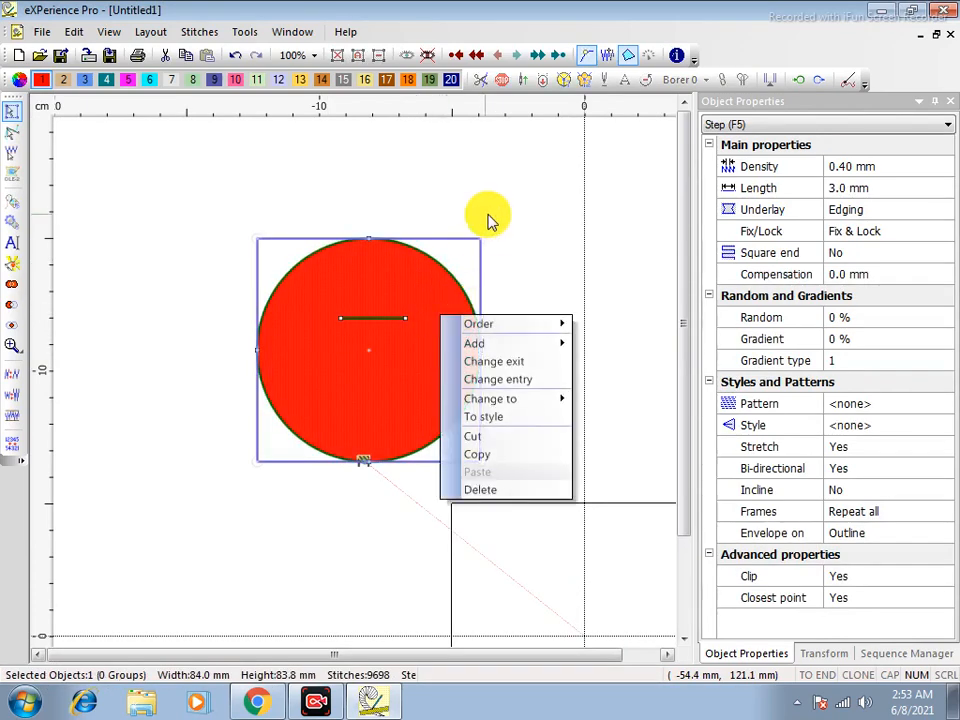
Scale the Step-filled circle down to about 33.6 mm across
{"action": "left_click", "coordinate": [477, 235]}
{"action": "left_click_drag", "start_coordinate": [482, 239], "coordinate": [407, 313]}
{"action": "scroll", "coordinate": [407, 313], "scroll_direction": "up", "scroll_amount": 2}
{"action": "scroll", "coordinate": [453, 326], "scroll_direction": "down", "scroll_amount": 2}
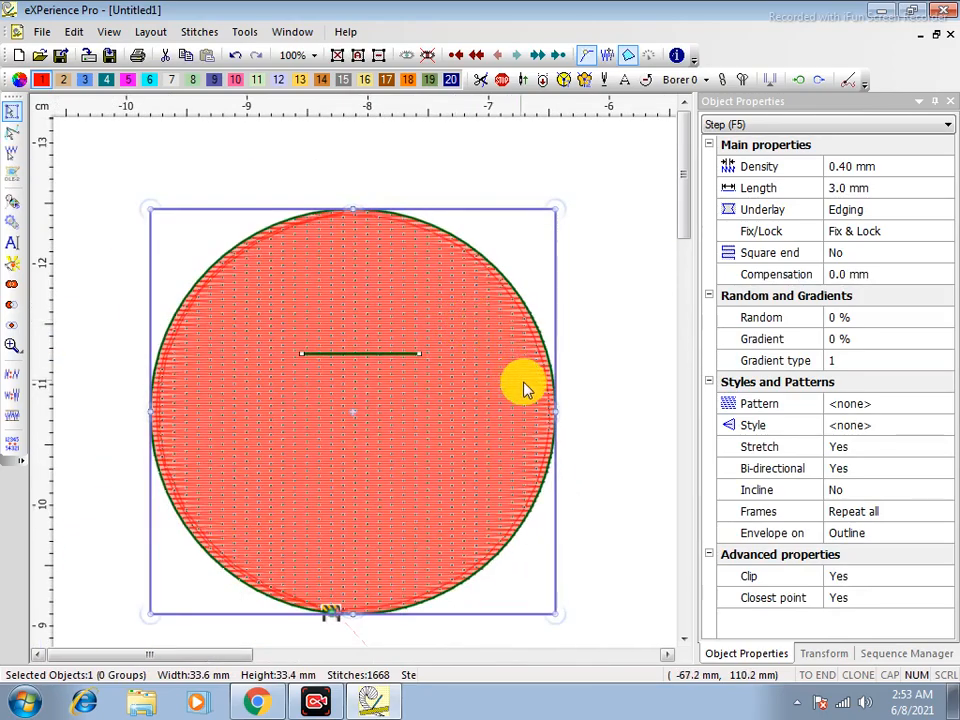
{"action": "left_click", "coordinate": [607, 268]}
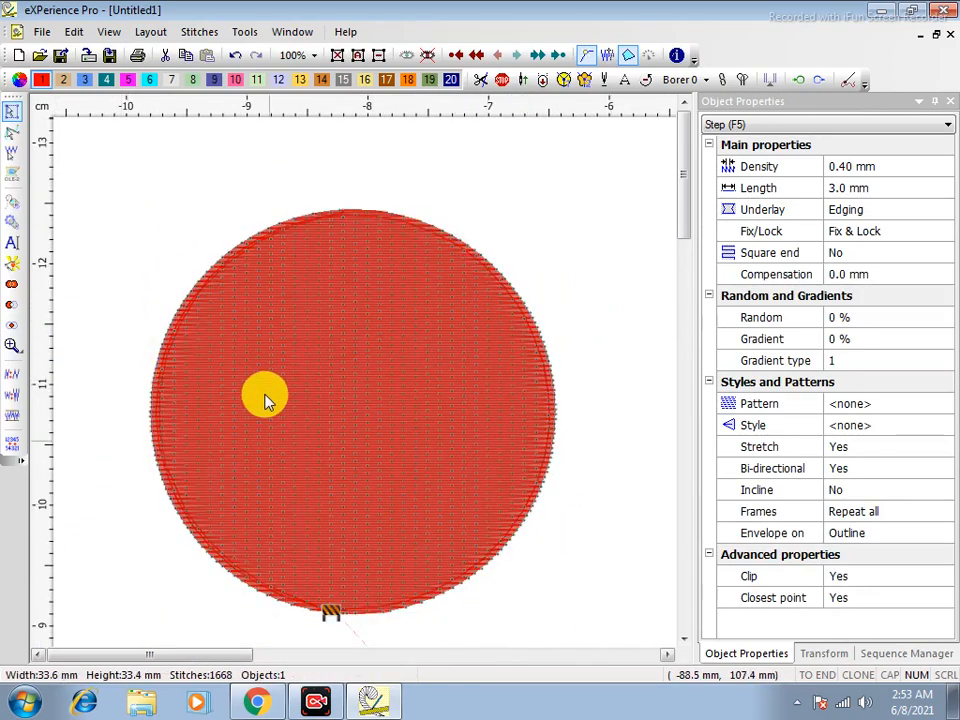
Add an AutoBorder of type Running to the outside of the circle at 0.0 mm distance, in thread color 20
{"action": "left_click", "coordinate": [238, 230]}
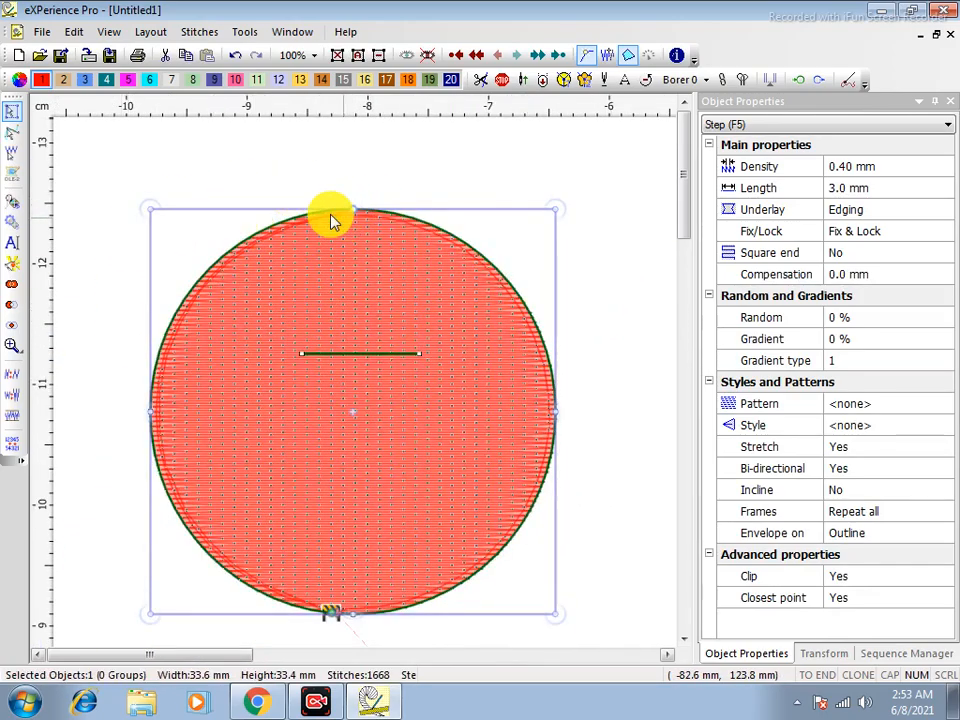
{"action": "left_click", "coordinate": [246, 35]}
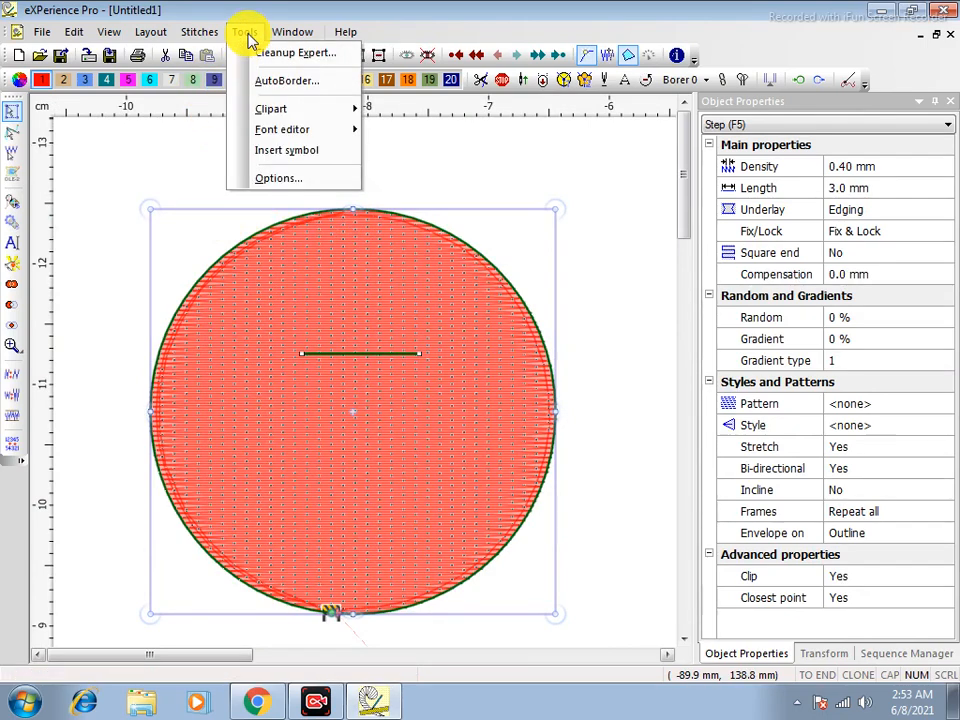
{"action": "left_click", "coordinate": [288, 84]}
{"action": "left_click", "coordinate": [328, 338]}
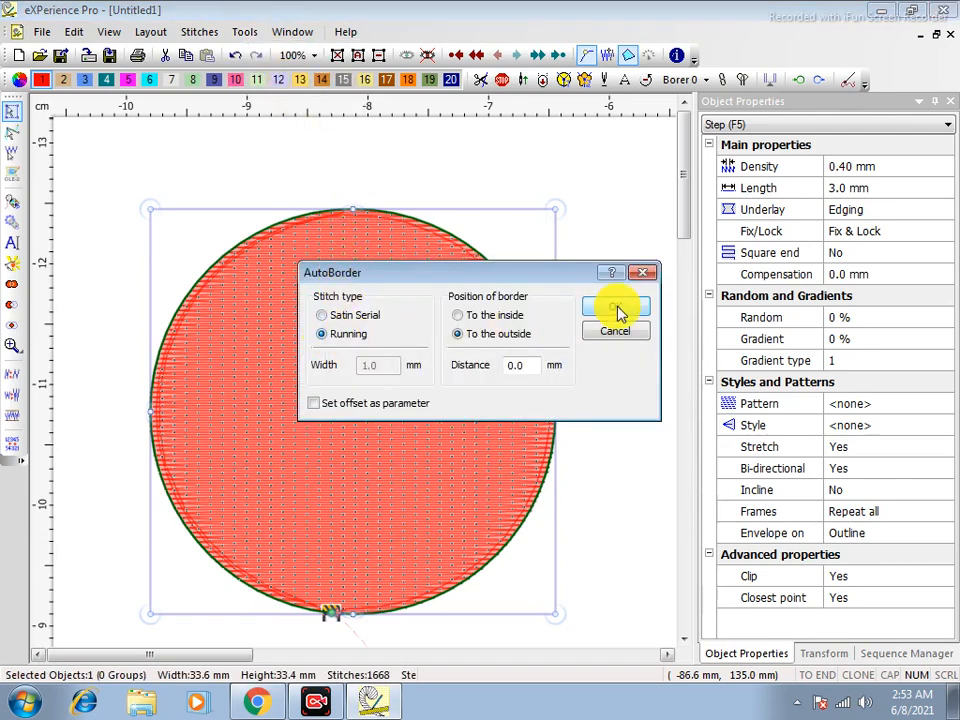
{"action": "left_click", "coordinate": [614, 307]}
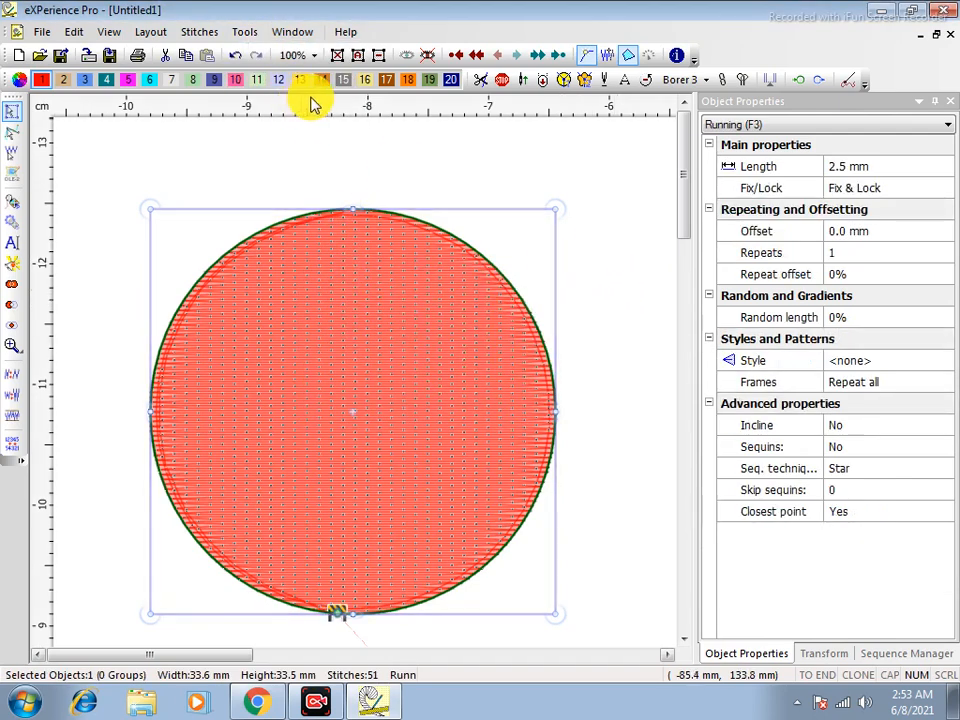
{"action": "left_click", "coordinate": [450, 80]}
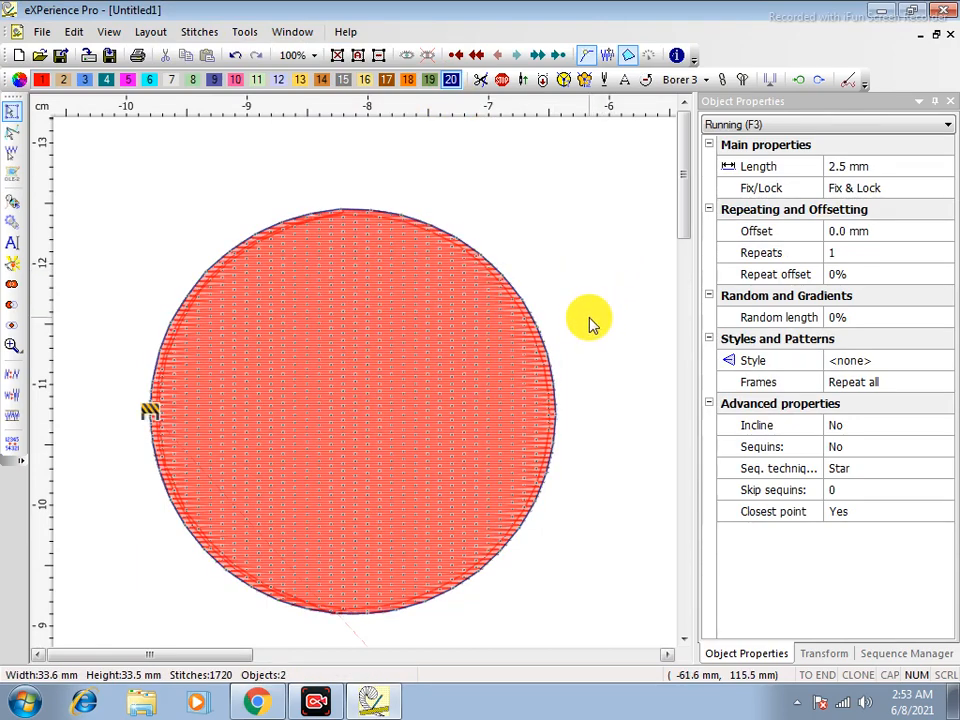
Show the stitches in the realistic view and narrow the red Step fill to about 31.8 mm wide inside its border
{"action": "key", "text": "Return"}
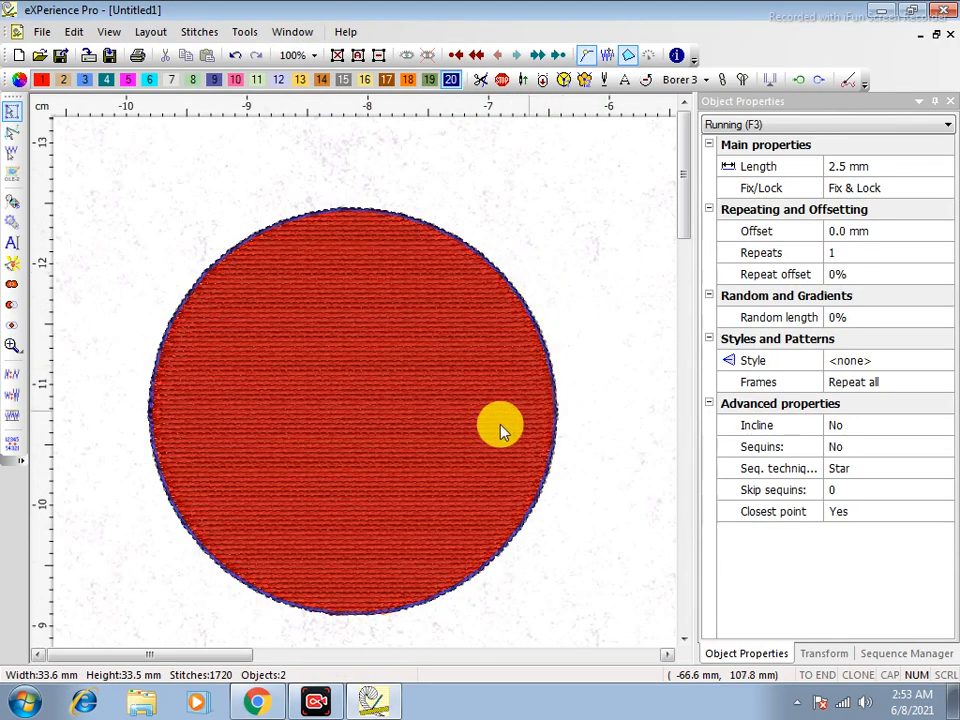
{"action": "left_click", "coordinate": [376, 416]}
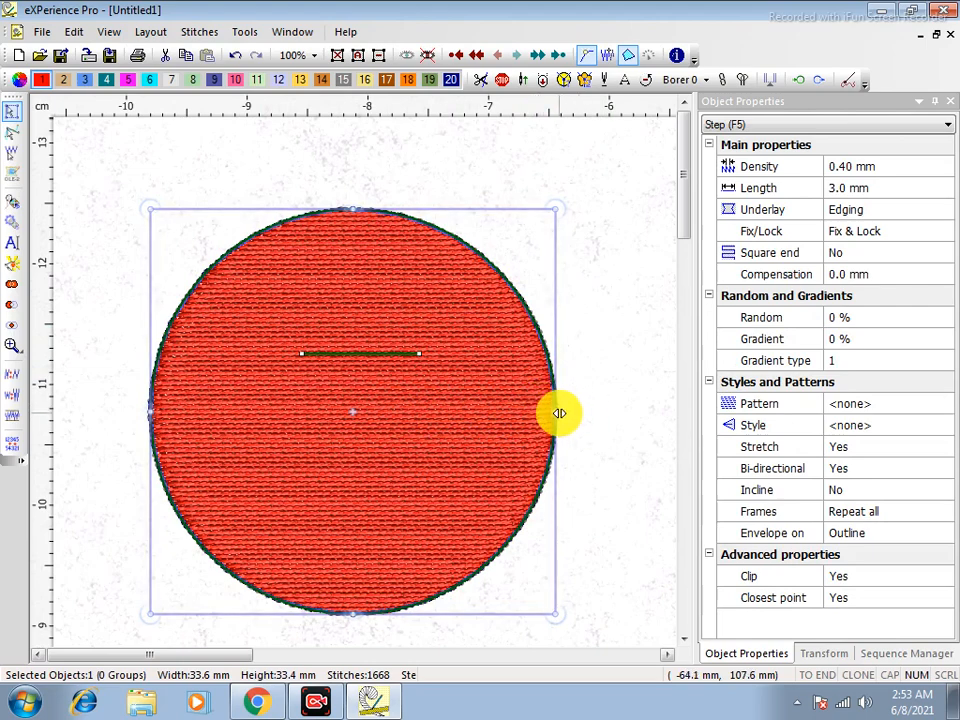
{"action": "left_click_drag", "start_coordinate": [559, 413], "coordinate": [545, 410]}
{"action": "left_click", "coordinate": [615, 370]}
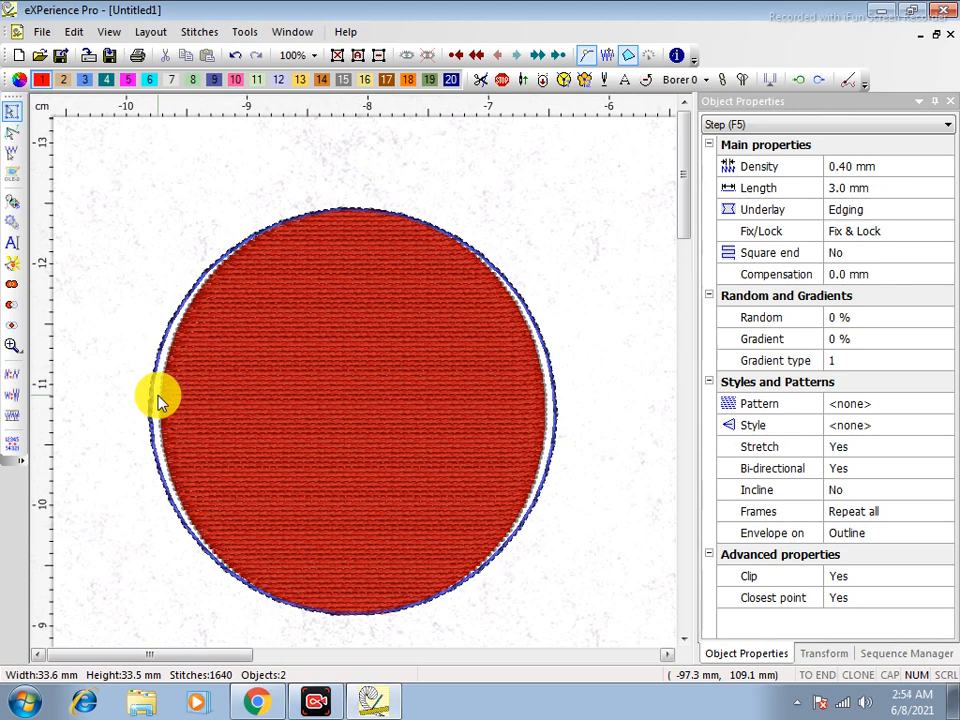
Try widening the red Step fill to about 35.4 mm, beyond the blue border, and undo the resize
{"action": "left_click", "coordinate": [553, 392]}
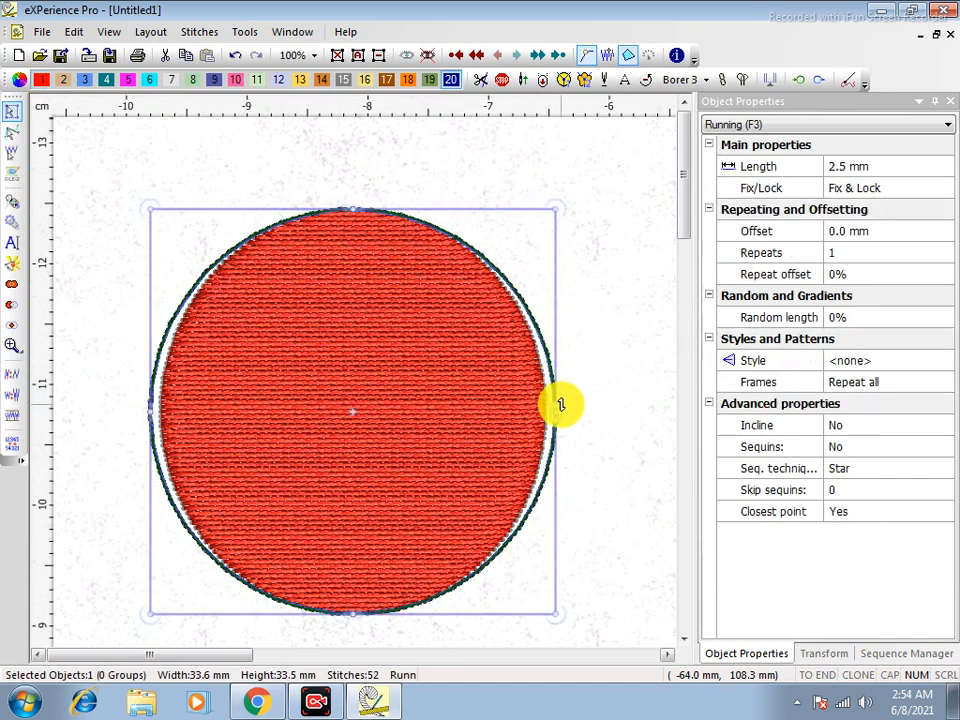
{"action": "left_click_drag", "start_coordinate": [555, 411], "coordinate": [568, 409]}
{"action": "left_click", "coordinate": [573, 345]}
{"action": "left_click", "coordinate": [525, 386]}
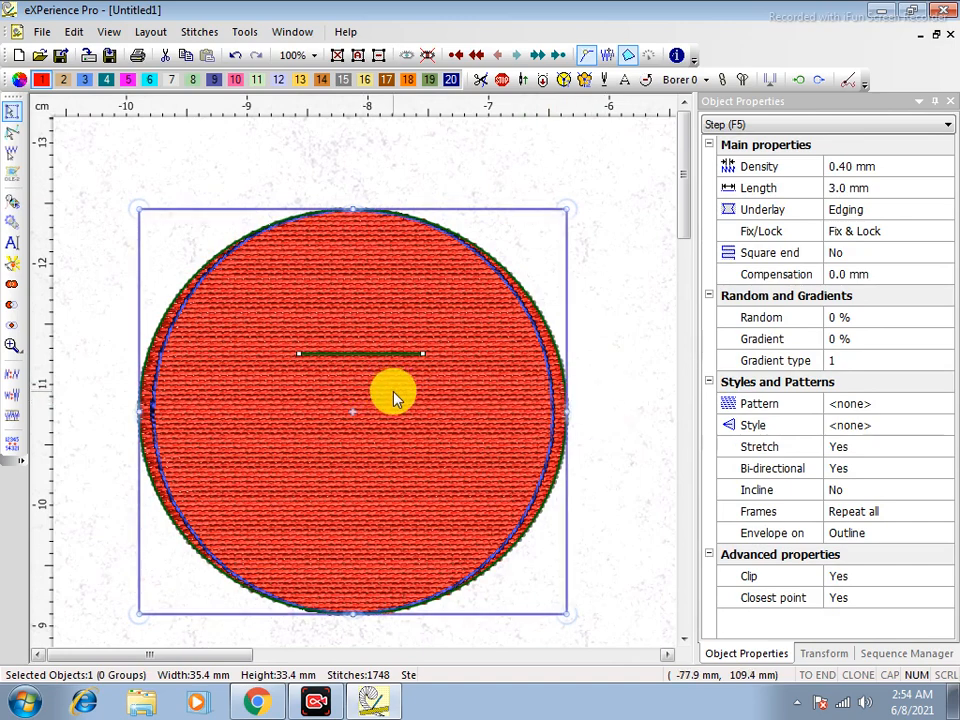
{"action": "key", "text": "ctrl+z"}
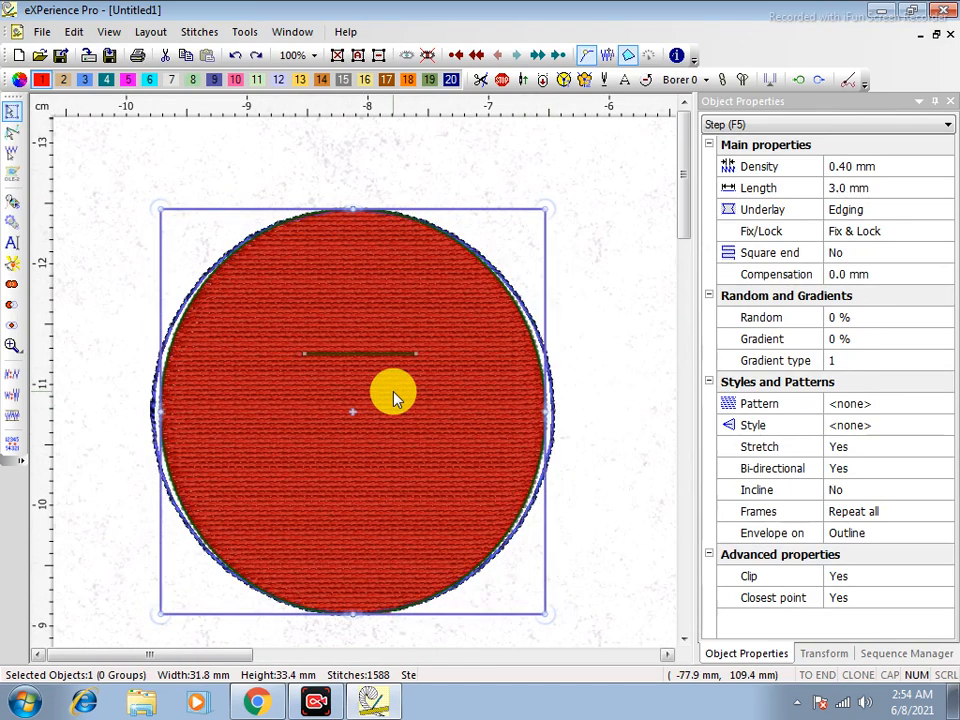
{"action": "left_click", "coordinate": [393, 391]}
{"action": "left_click", "coordinate": [610, 374]}
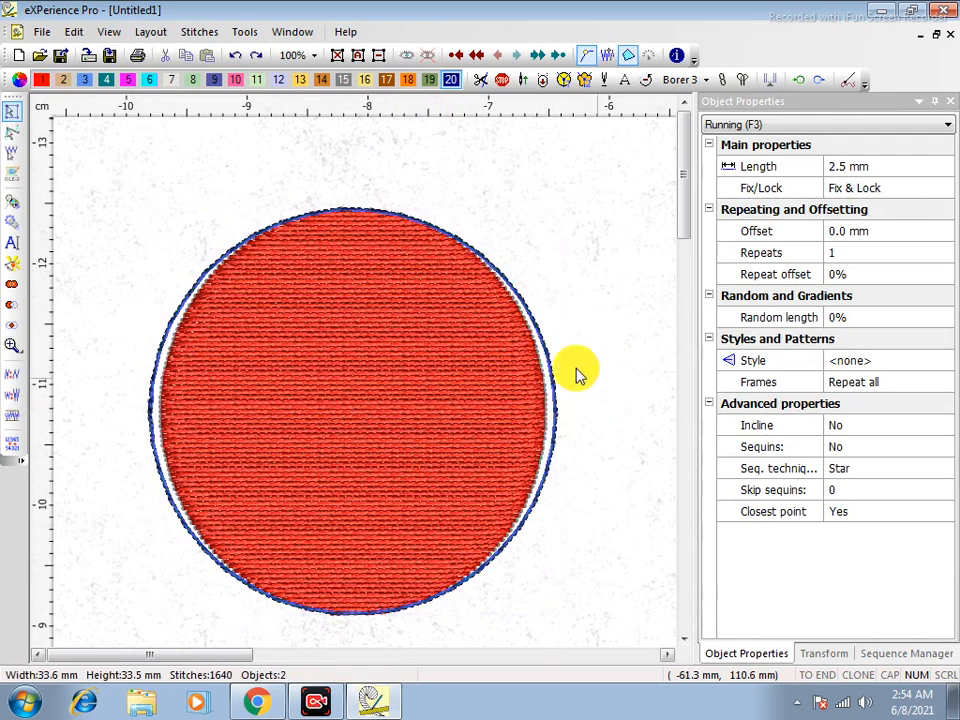
Set the blue Running border's Offset to -0.5 mm and compare it with the edge of the red fill
{"action": "left_click", "coordinate": [544, 356]}
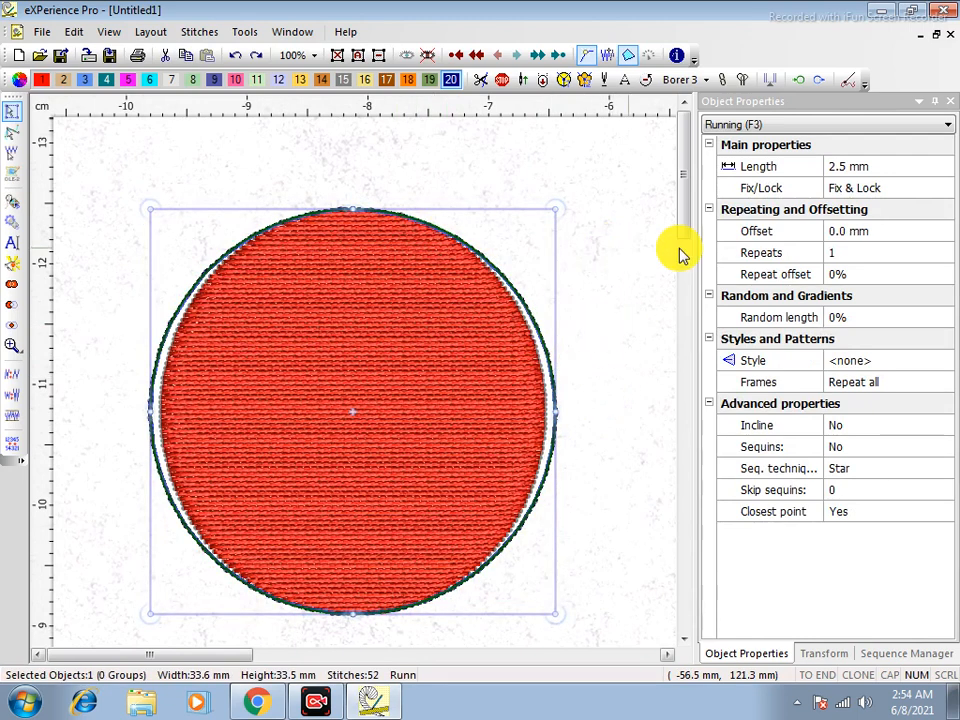
{"action": "left_click", "coordinate": [927, 236]}
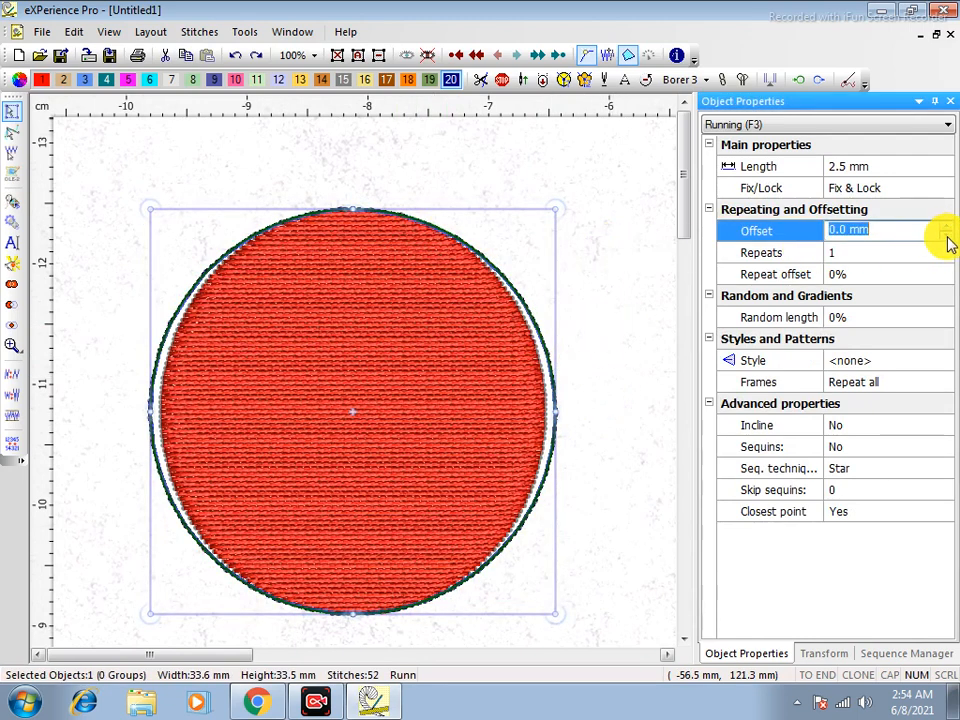
{"action": "key", "text": "Return"}
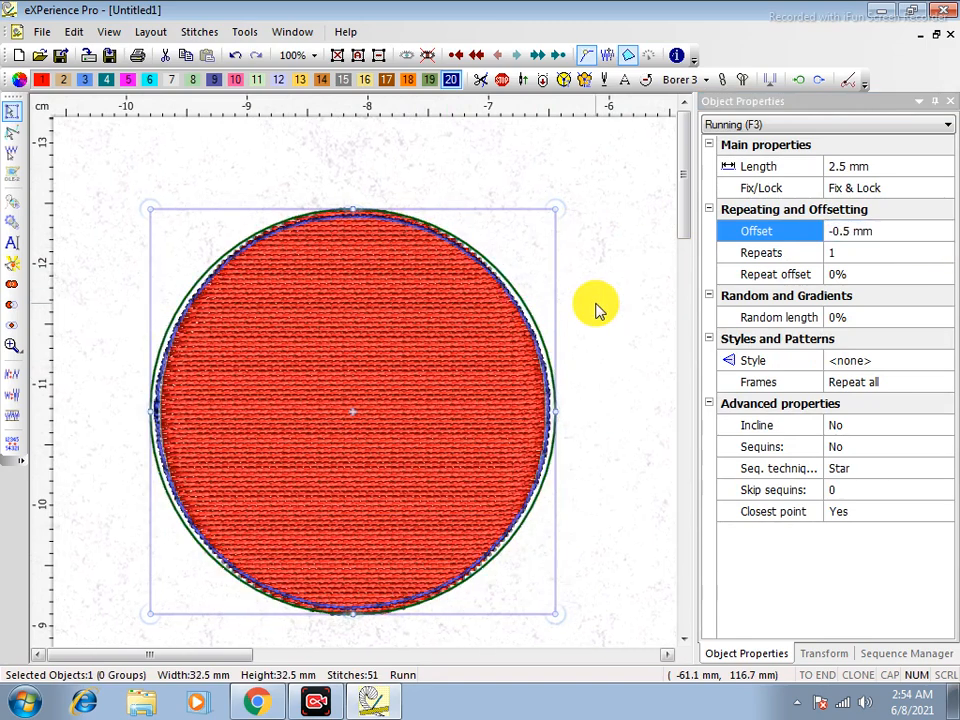
{"action": "left_click", "coordinate": [620, 307]}
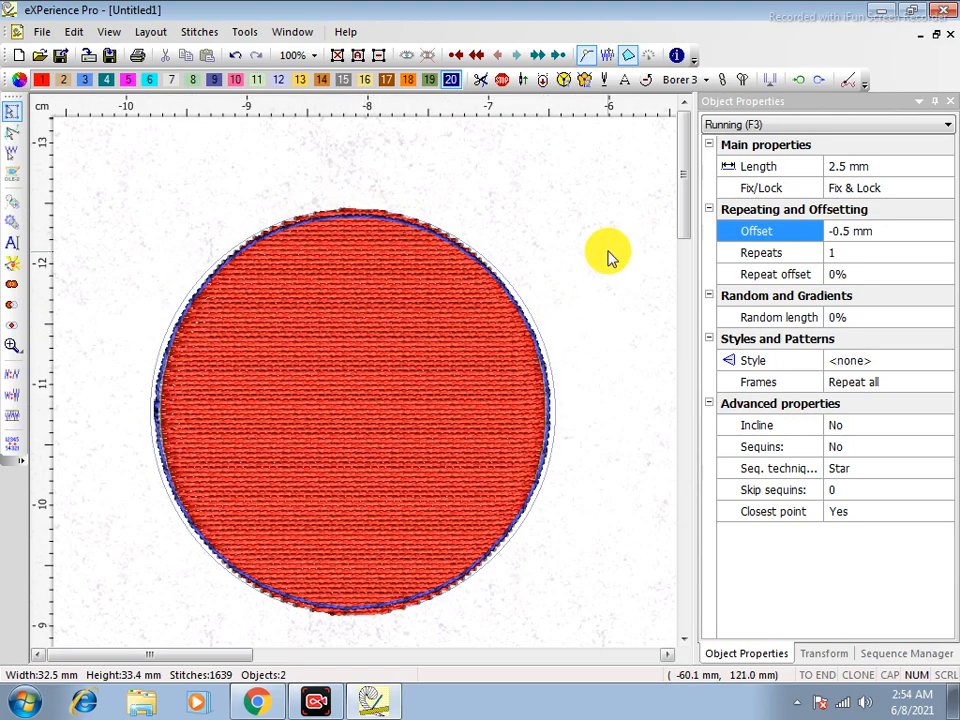
{"action": "left_click", "coordinate": [322, 333]}
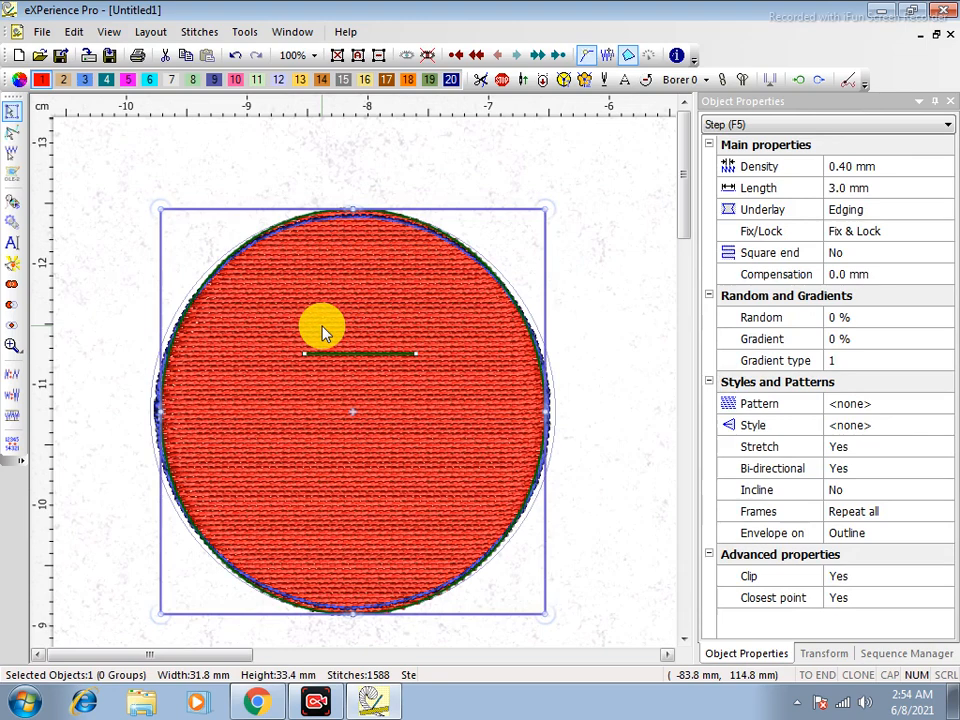
{"action": "left_click", "coordinate": [602, 268]}
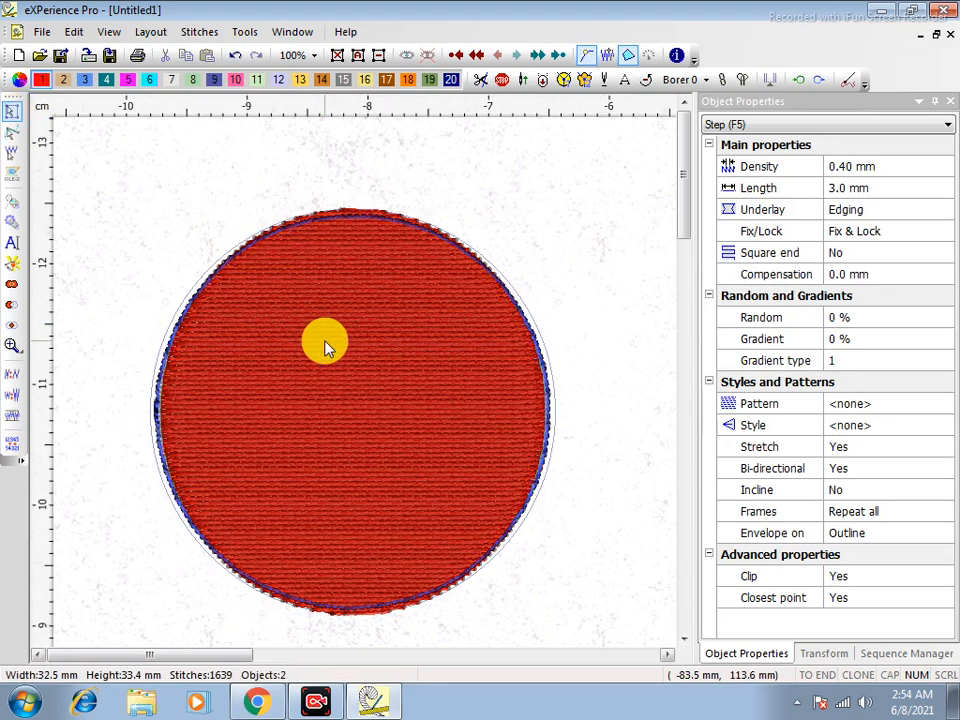
Delete the red Step fill and set the blue Running border's Offset to 0.0 mm
{"action": "left_click", "coordinate": [322, 343]}
{"action": "key", "text": "Delete"}
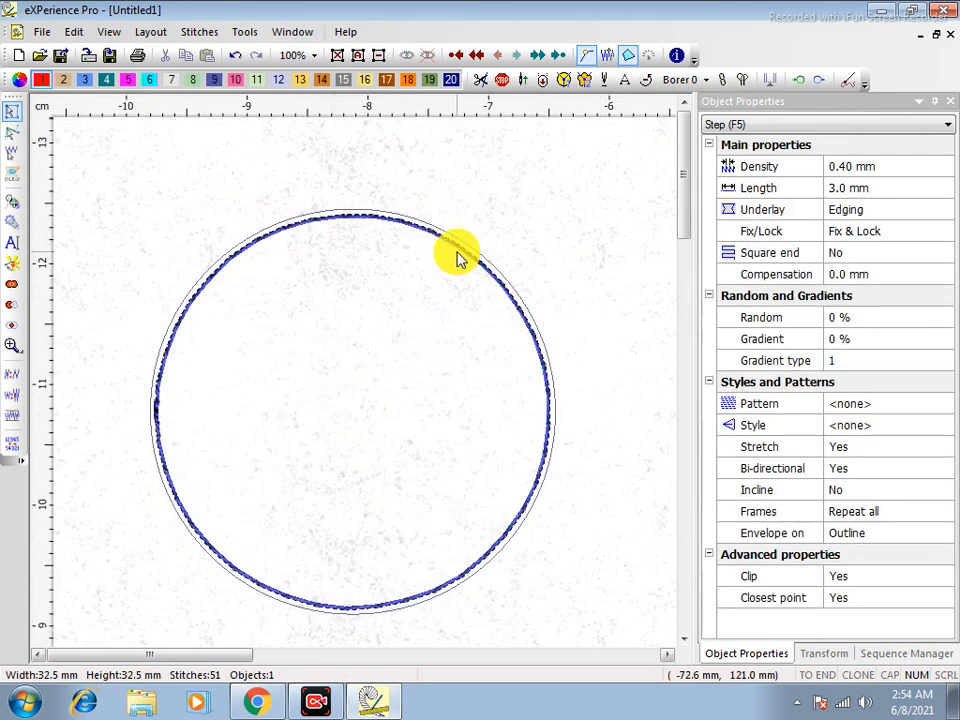
{"action": "left_click", "coordinate": [460, 255]}
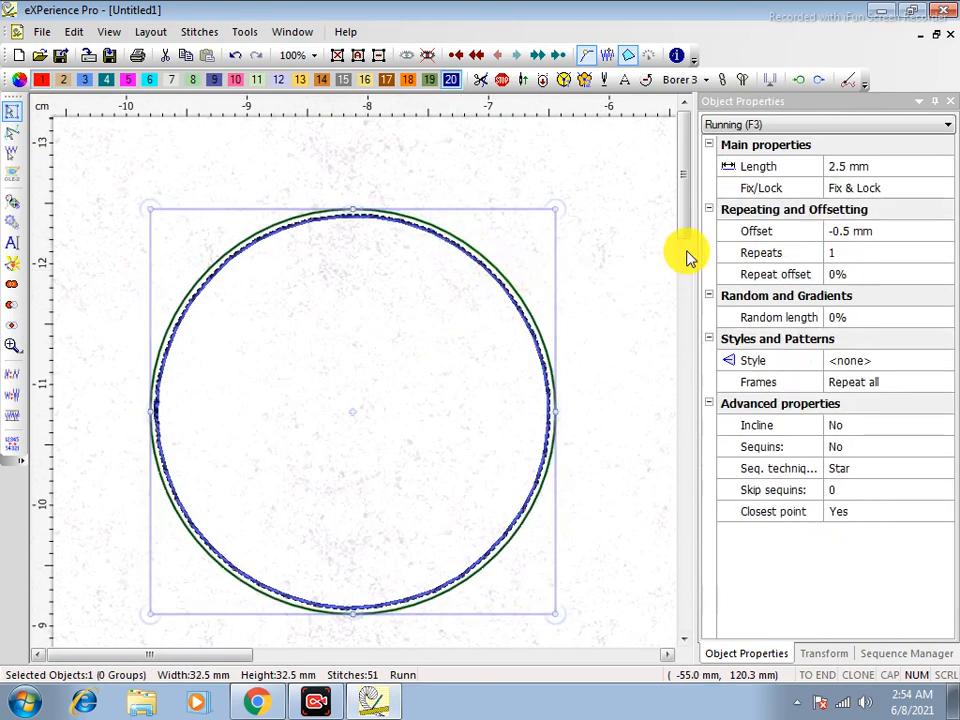
{"action": "left_click", "coordinate": [874, 236]}
{"action": "left_click", "coordinate": [948, 227]}
{"action": "left_click", "coordinate": [621, 248]}
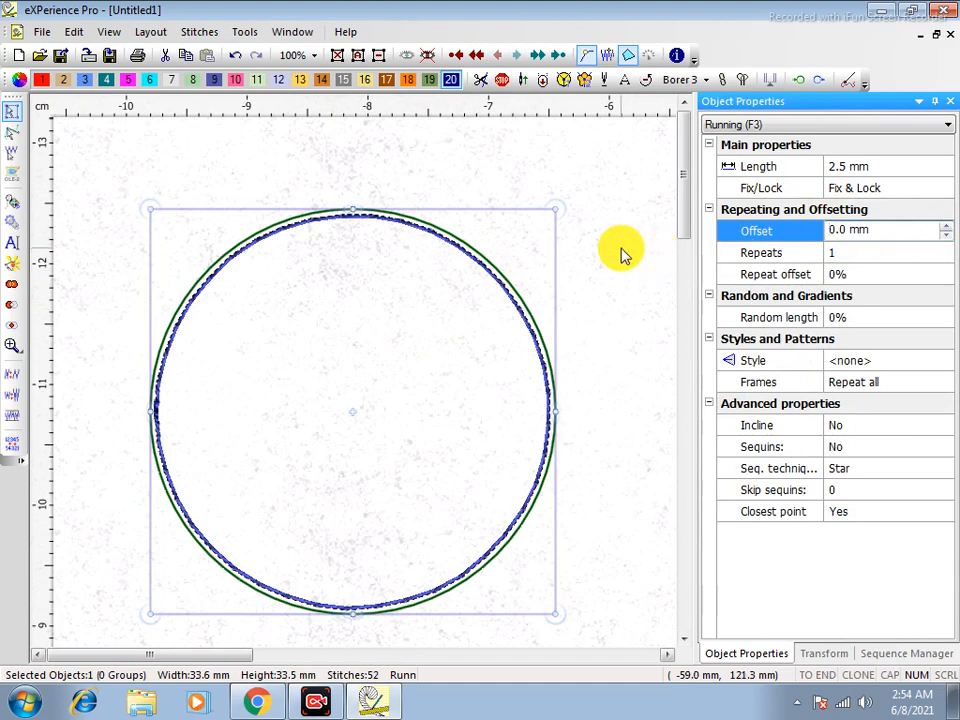
Duplicate the Running circle in place in thread color 21 and set the copy's Offset to 2.0 mm
{"action": "left_click", "coordinate": [506, 285]}
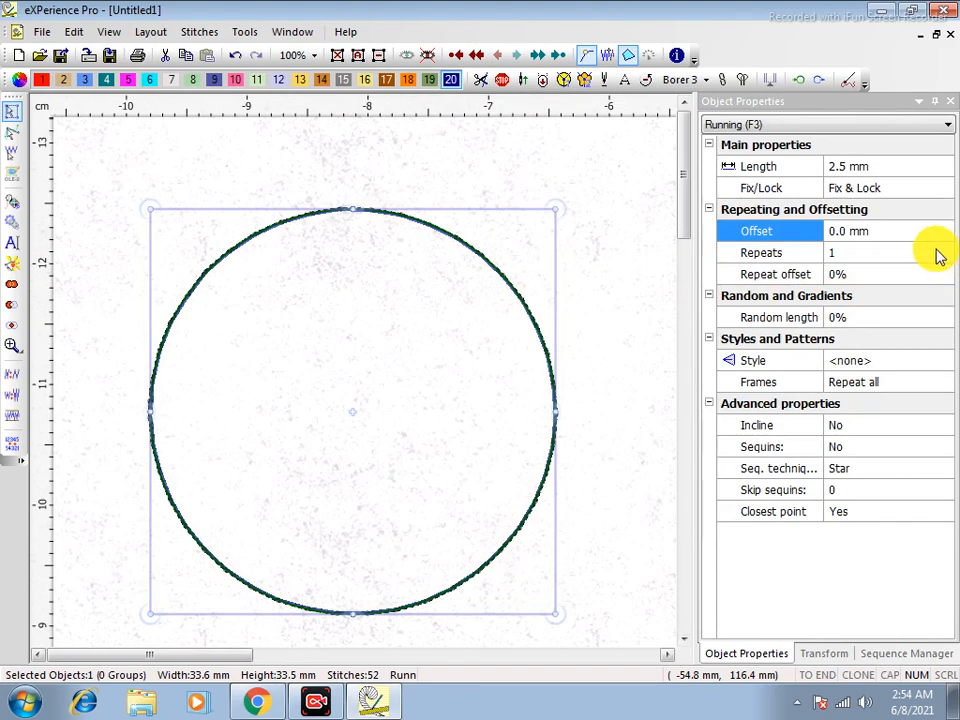
{"action": "left_click_drag", "start_coordinate": [936, 249], "coordinate": [934, 252]}
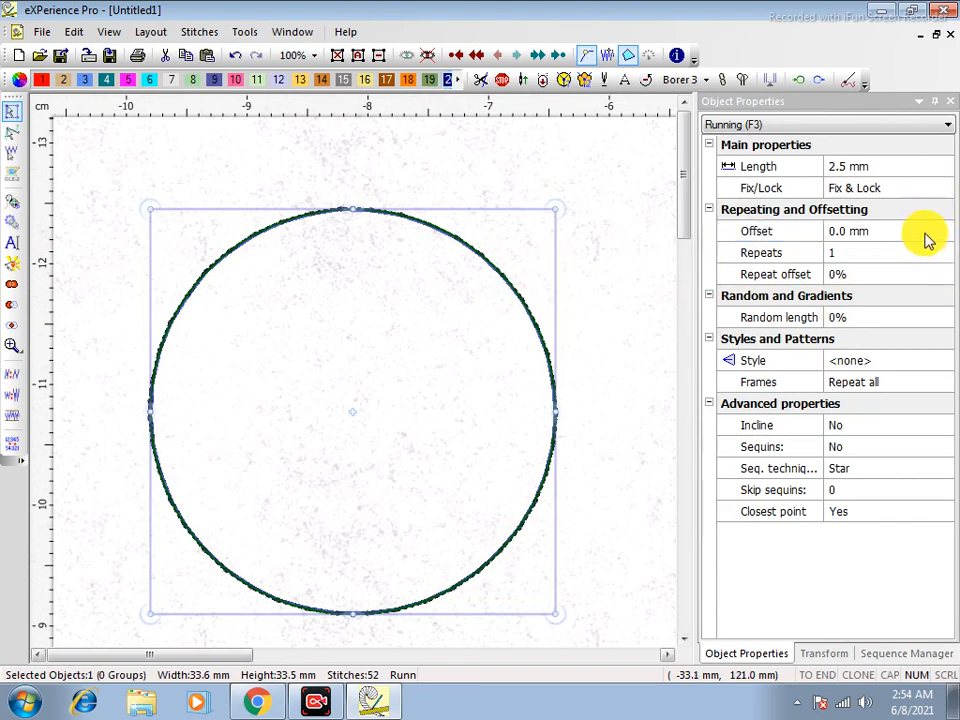
{"action": "left_click", "coordinate": [926, 233]}
{"action": "left_click", "coordinate": [948, 226]}
{"action": "left_click", "coordinate": [948, 226]}
{"action": "left_click", "coordinate": [948, 226]}
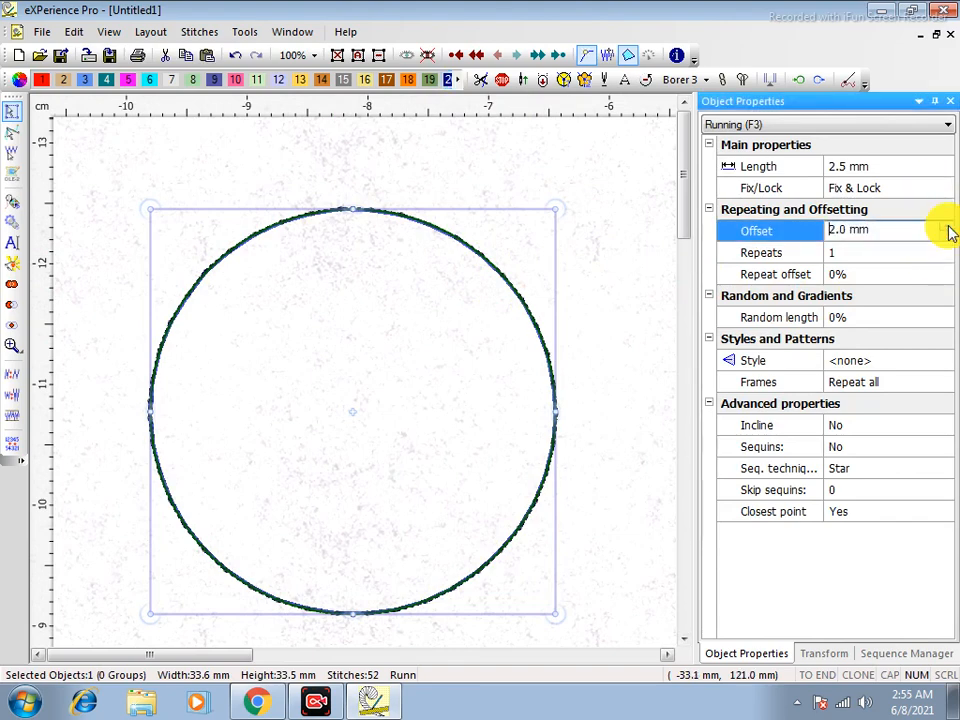
{"action": "left_click", "coordinate": [632, 272]}
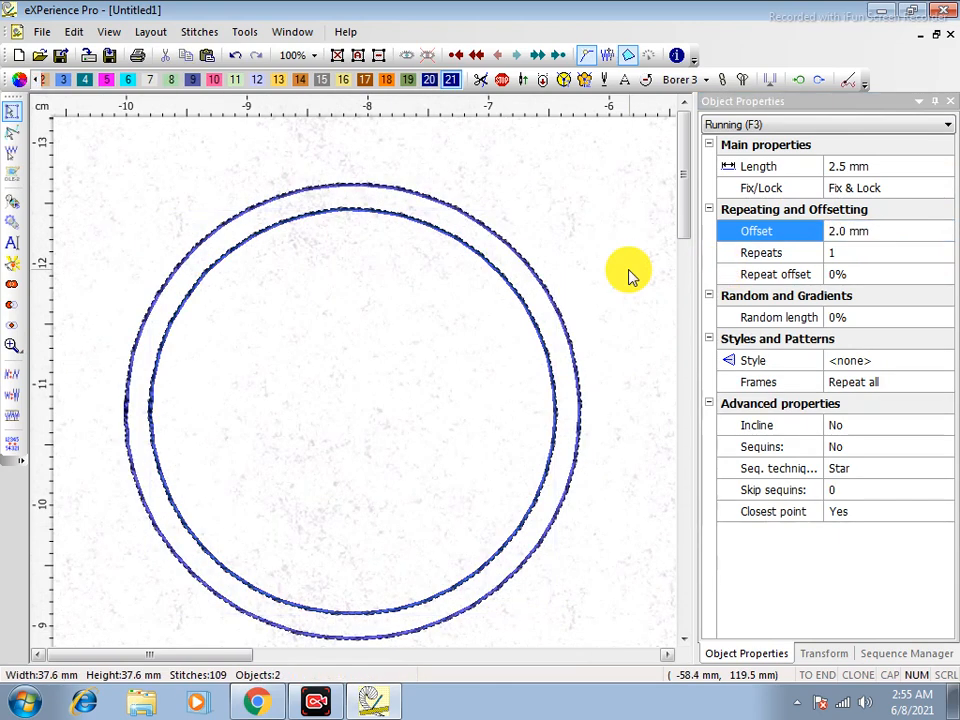
Duplicate the offset circle once more and set an Offset of 4.0 mm to form a third ring
{"action": "left_click", "coordinate": [551, 296]}
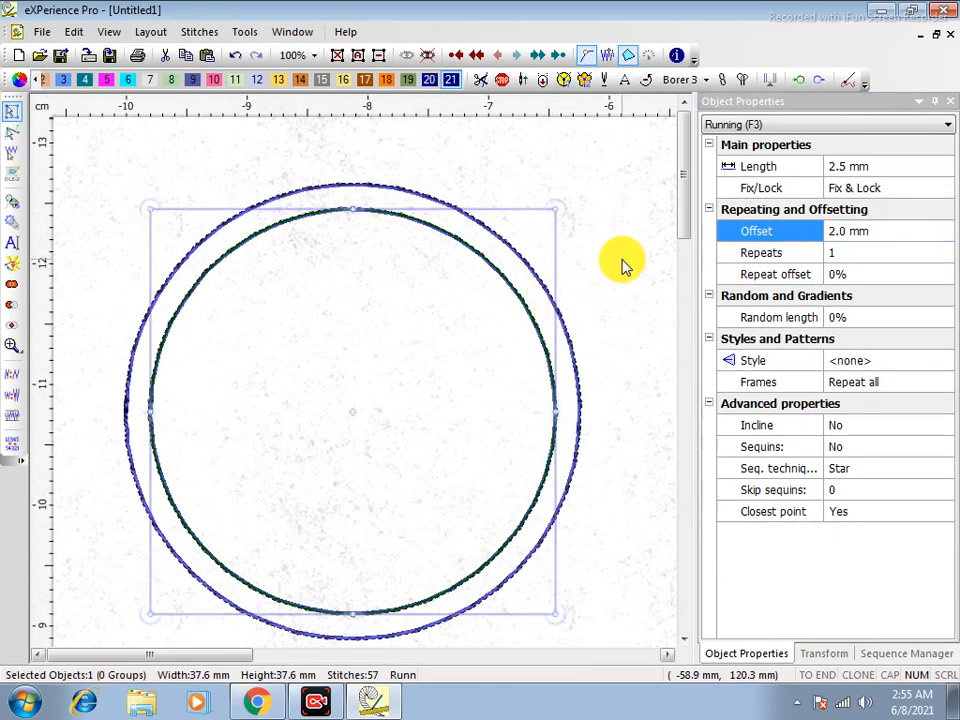
{"action": "left_click", "coordinate": [911, 231]}
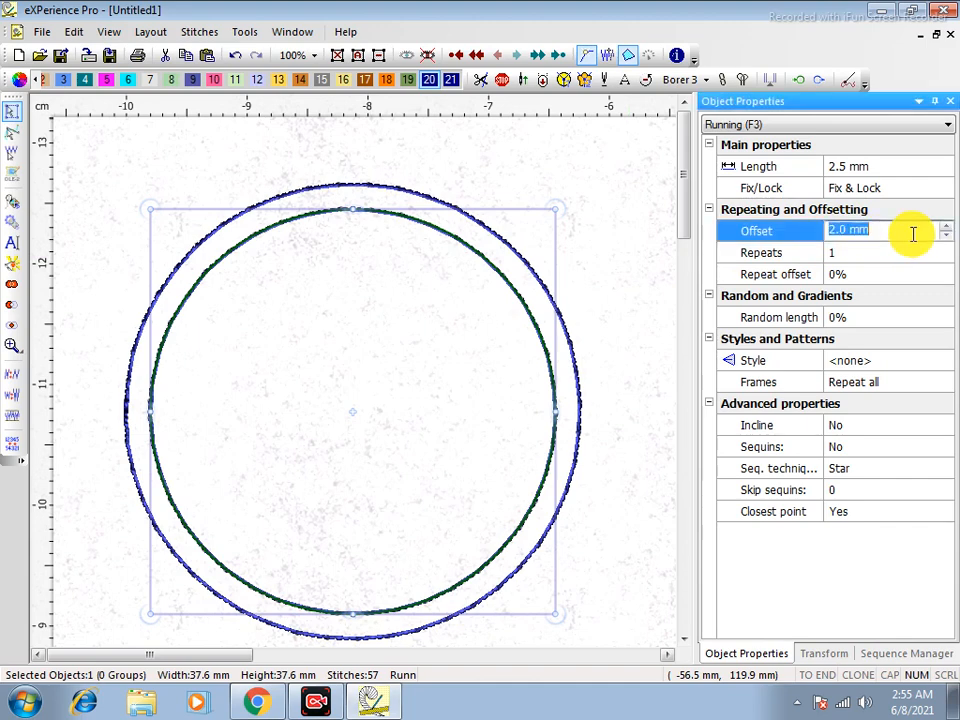
{"action": "left_click", "coordinate": [946, 227]}
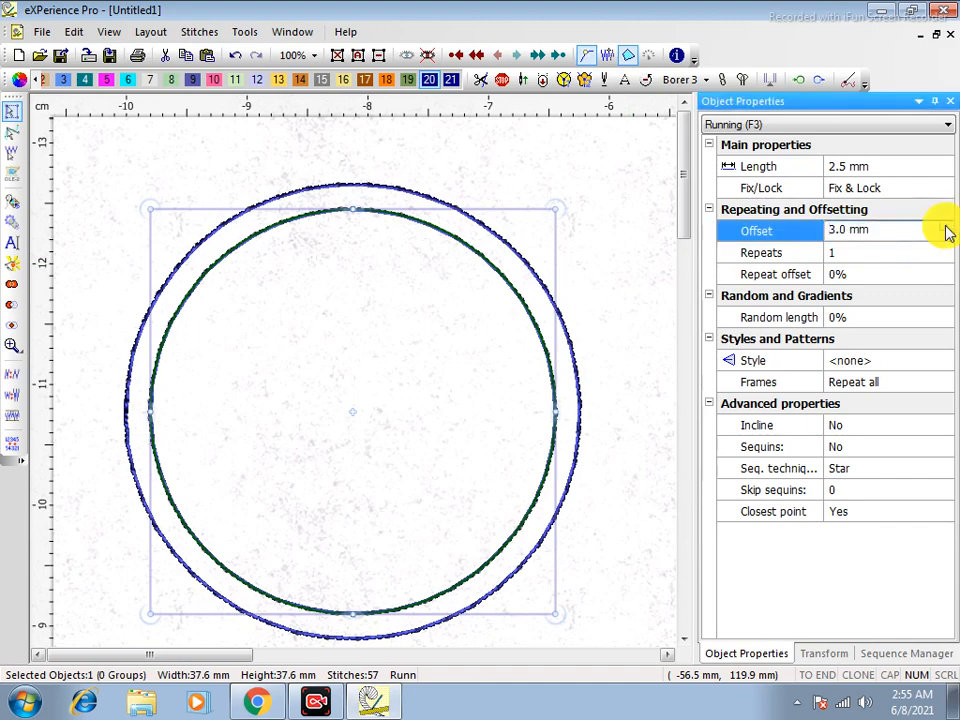
{"action": "left_click", "coordinate": [946, 227]}
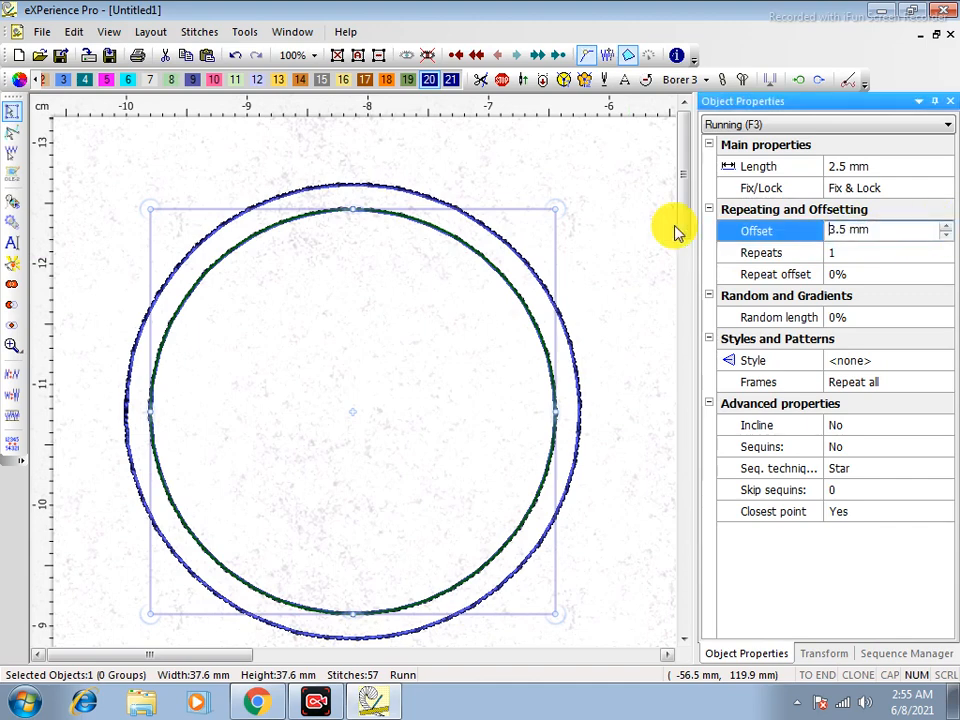
{"action": "left_click", "coordinate": [946, 227]}
{"action": "left_click", "coordinate": [606, 231]}
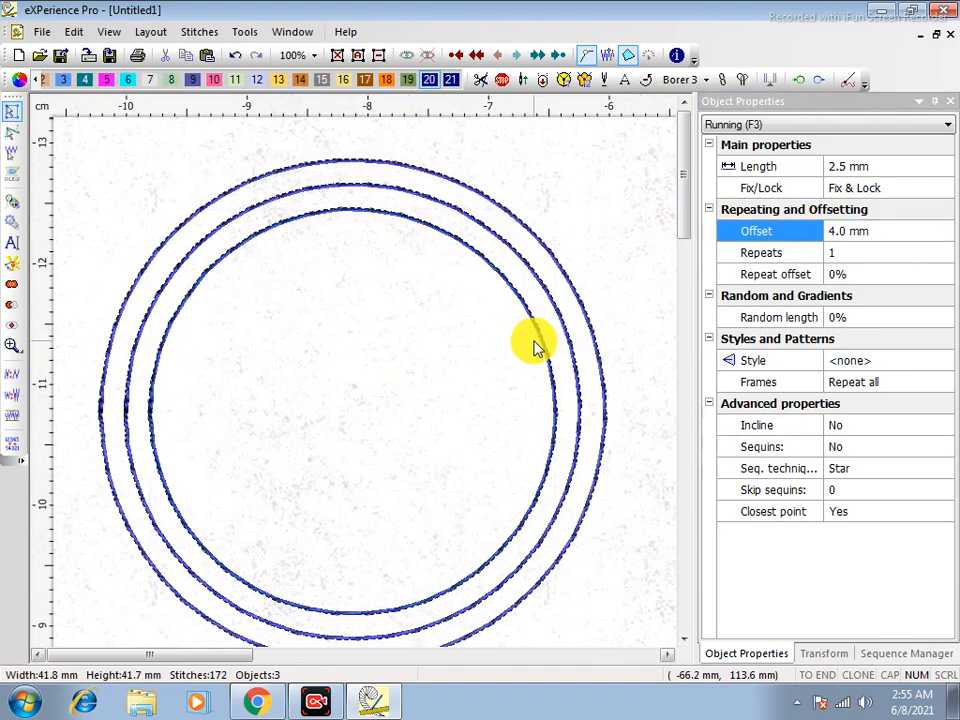
Undo the 2.0 mm and 4.0 mm offset copies of the Running circle
{"action": "left_click", "coordinate": [524, 266]}
{"action": "key", "text": "ctrl+z"}
{"action": "key", "text": "ctrl+z"}
{"action": "key", "text": "ctrl+z"}
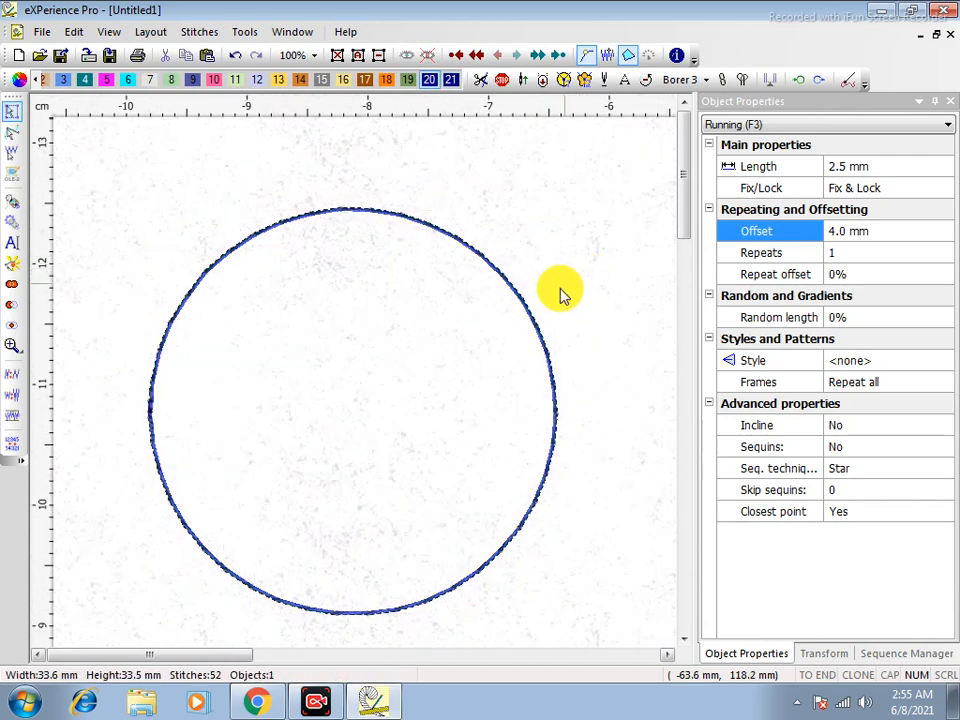
{"action": "left_click", "coordinate": [529, 293]}
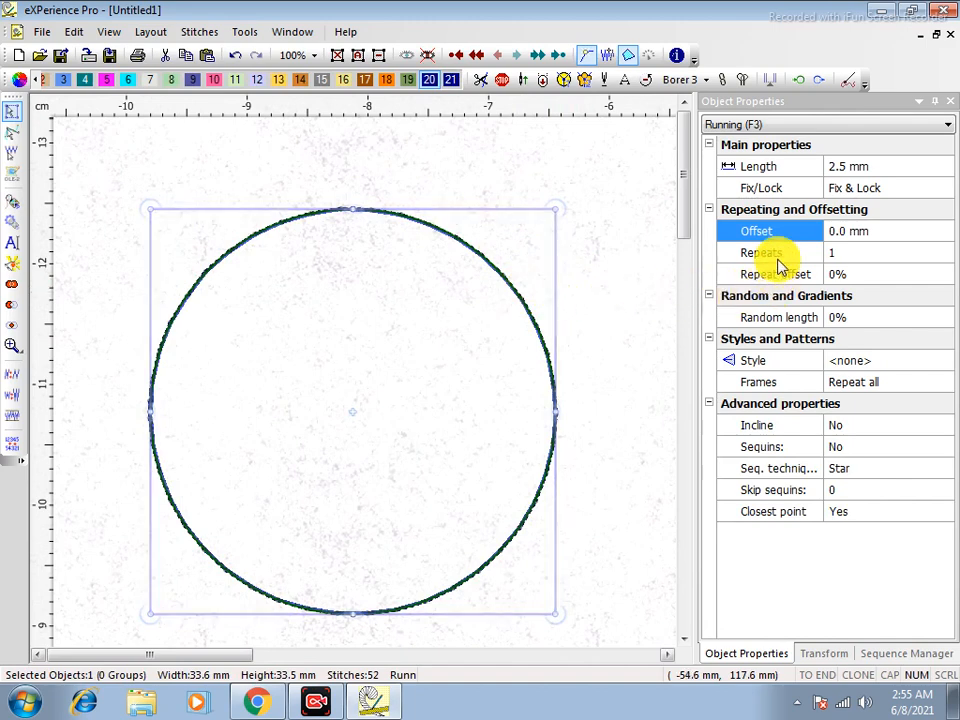
{"action": "left_click", "coordinate": [308, 375]}
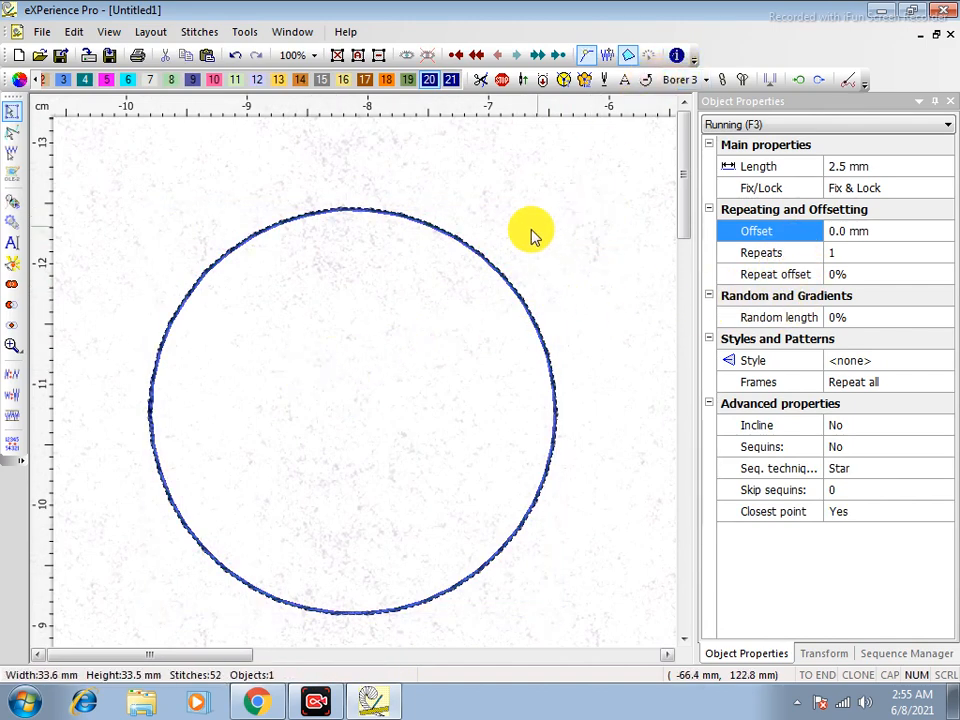
Turn off the realistic stitch view and set the Running circle's Fix/Lock to <none>
{"action": "key", "text": "F10"}
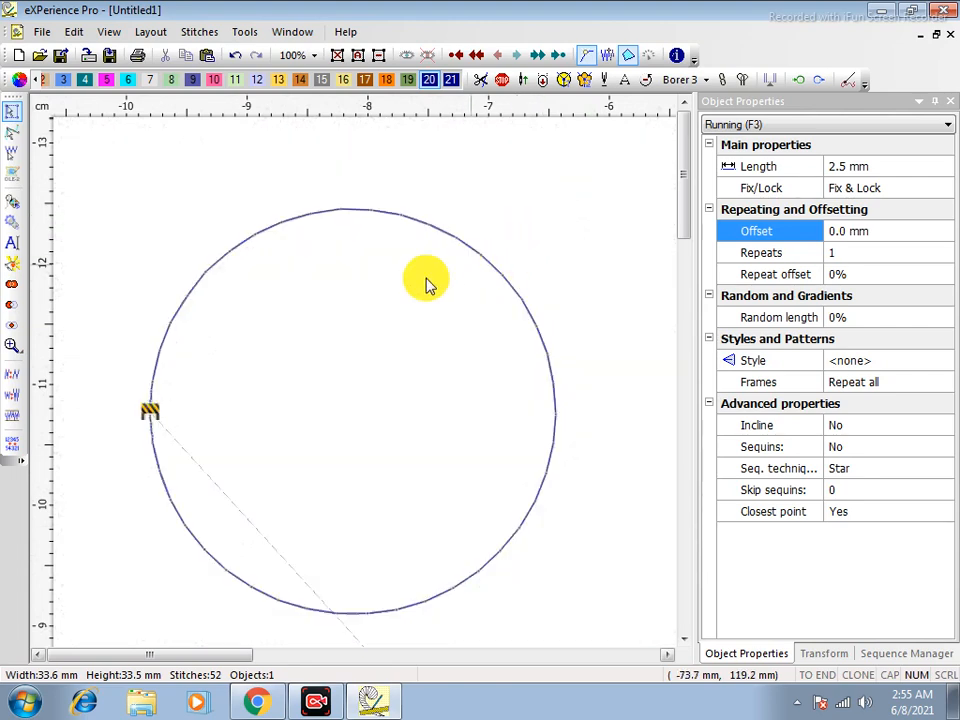
{"action": "scroll", "coordinate": [186, 354], "scroll_direction": "up", "scroll_amount": 5}
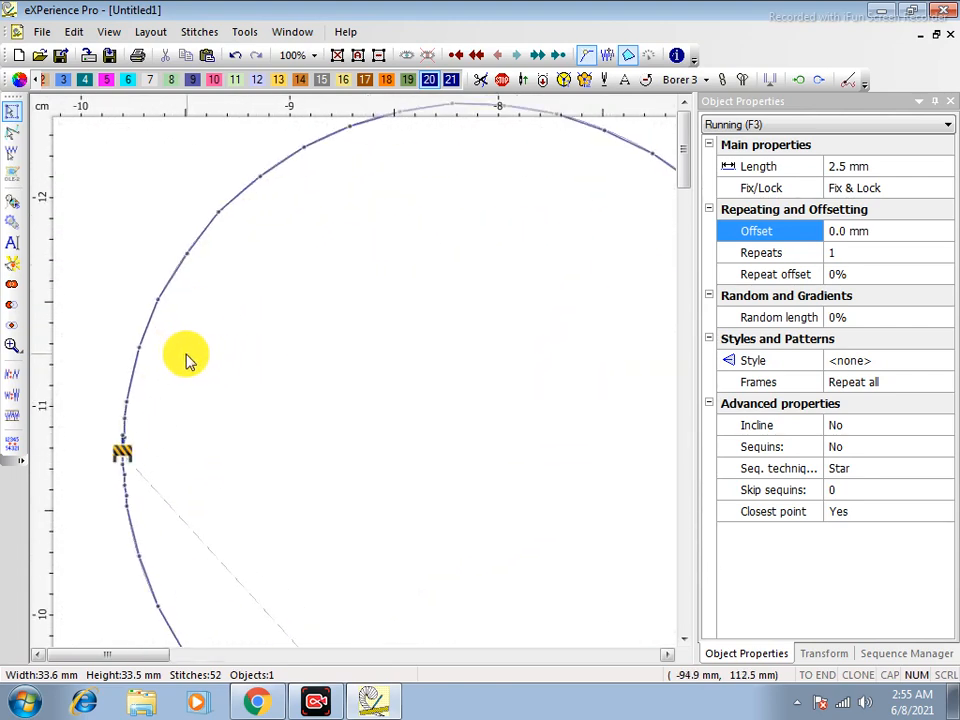
{"action": "left_click", "coordinate": [124, 375]}
{"action": "left_click", "coordinate": [866, 190]}
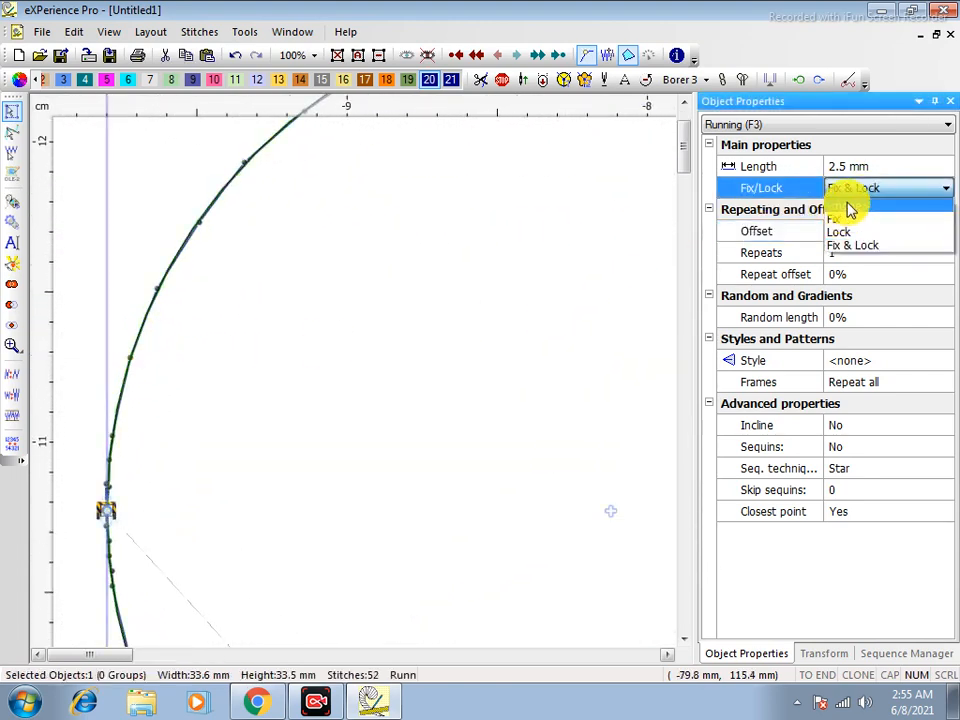
{"action": "left_click", "coordinate": [848, 207]}
{"action": "left_click", "coordinate": [400, 366]}
{"action": "scroll", "coordinate": [380, 382], "scroll_direction": "down", "scroll_amount": 4}
{"action": "scroll", "coordinate": [245, 431], "scroll_direction": "up", "scroll_amount": 3}
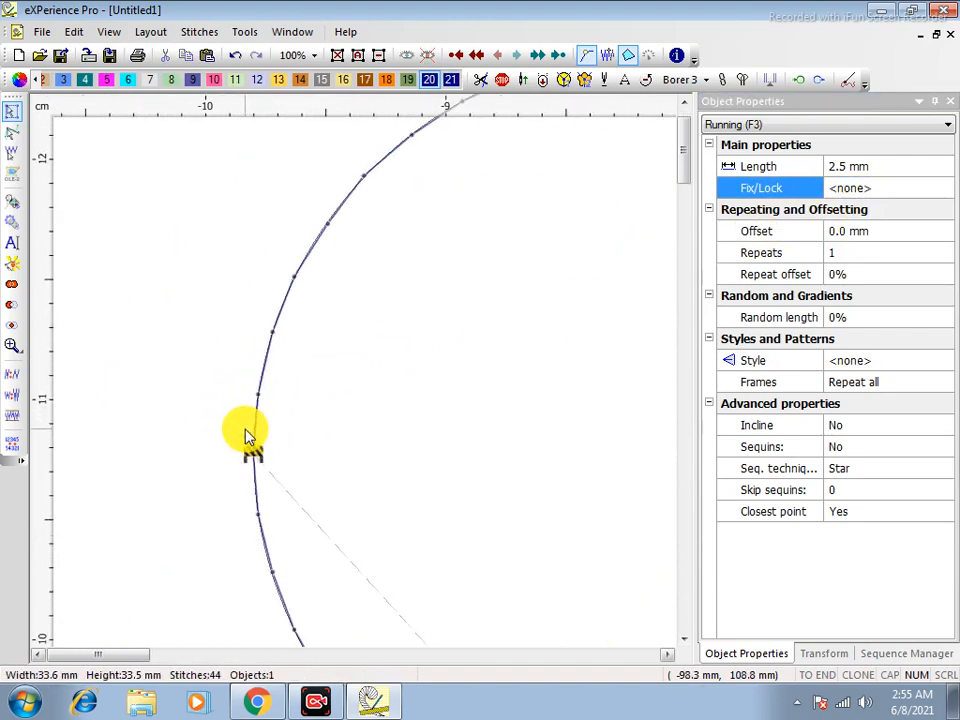
{"action": "scroll", "coordinate": [266, 395], "scroll_direction": "up", "scroll_amount": 1}
Shrink the Running circle proportionally to about 23.2 mm wide
{"action": "left_click", "coordinate": [264, 403]}
{"action": "scroll", "coordinate": [270, 408], "scroll_direction": "down", "scroll_amount": 6}
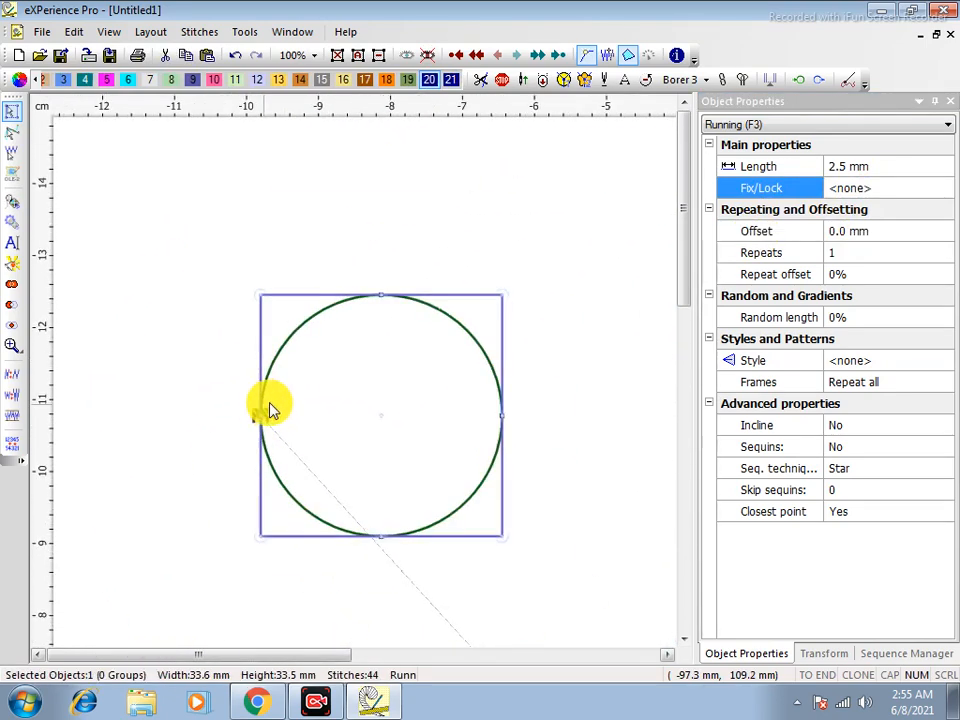
{"action": "left_click_drag", "start_coordinate": [501, 292], "coordinate": [426, 369]}
{"action": "scroll", "coordinate": [300, 464], "scroll_direction": "up", "scroll_amount": 3}
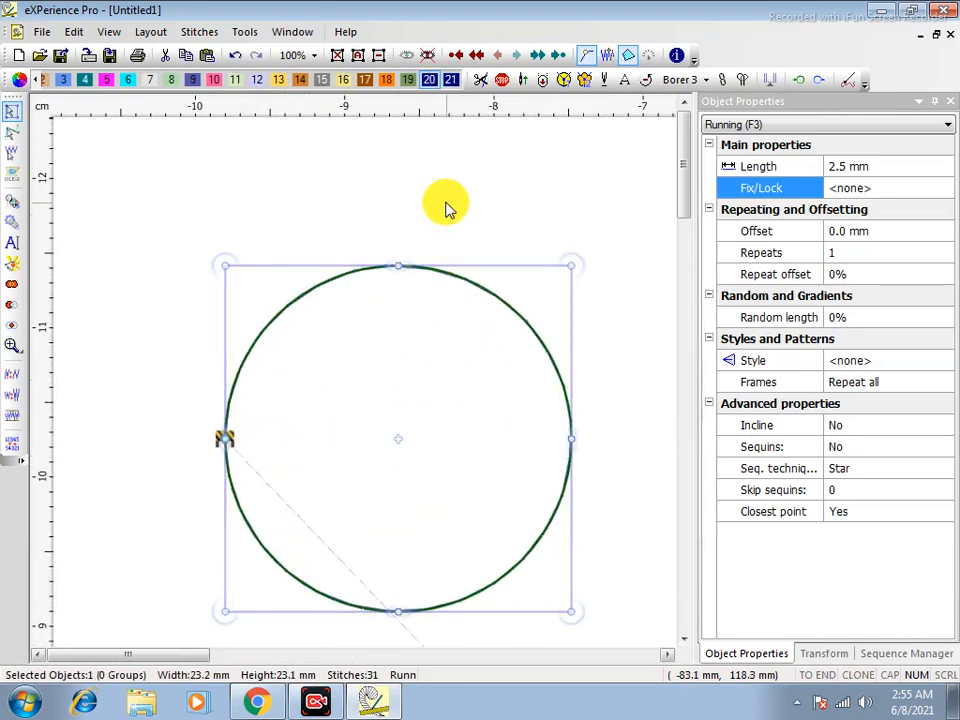
Show stitches only up to the cursor and step through the circle's single run, one stitch at a time
{"action": "left_click", "coordinate": [612, 57]}
{"action": "key", "text": "Right"}
{"action": "key", "text": "Right"}
{"action": "key", "text": "Right"}
{"action": "key", "text": "Right"}
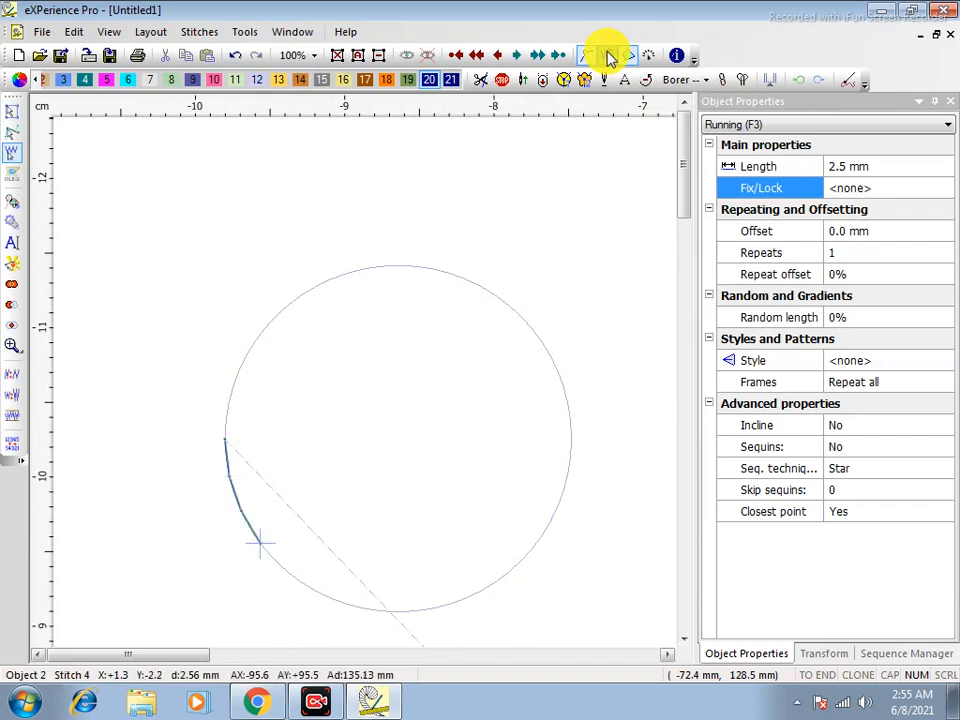
{"action": "key", "text": "Right"}
{"action": "key", "text": "Right"}
{"action": "key", "text": "Right"}
{"action": "key", "text": "Right"}
{"action": "key", "text": "Right"}
{"action": "key", "text": "Right"}
{"action": "key", "text": "Right"}
{"action": "key", "text": "Right"}
{"action": "key", "text": "Right"}
{"action": "key", "text": "Right"}
{"action": "key", "text": "Right"}
{"action": "key", "text": "Right"}
{"action": "key", "text": "Right"}
{"action": "key", "text": "Right"}
{"action": "key", "text": "Right"}
{"action": "key", "text": "Right"}
{"action": "key", "text": "Right"}
{"action": "key", "text": "Right"}
{"action": "key", "text": "Right"}
{"action": "key", "text": "Right"}
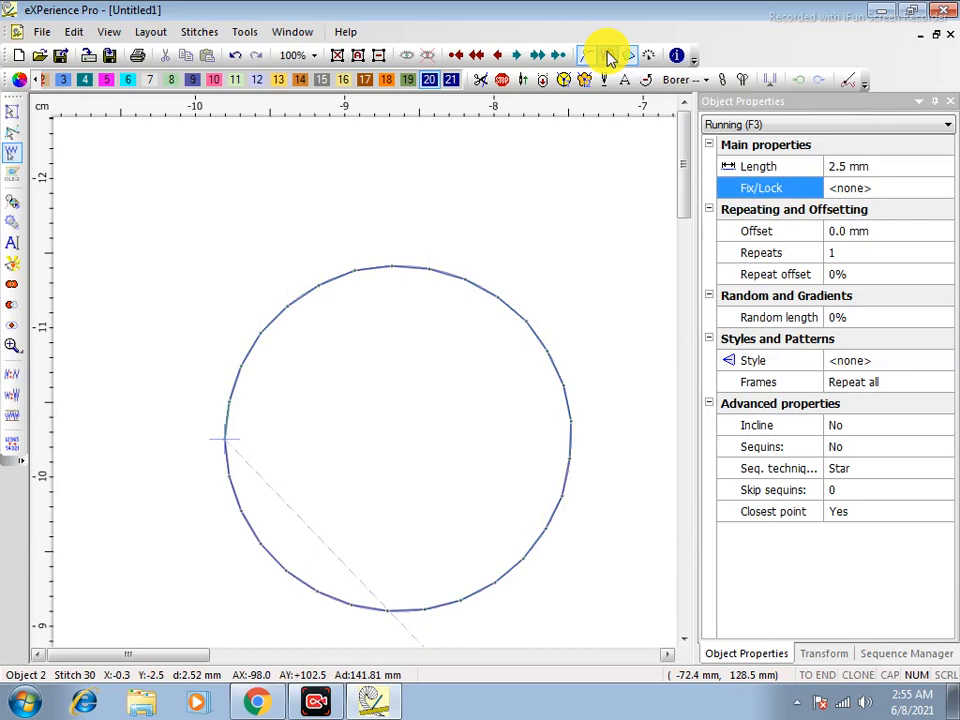
{"action": "left_click", "coordinate": [11, 113]}
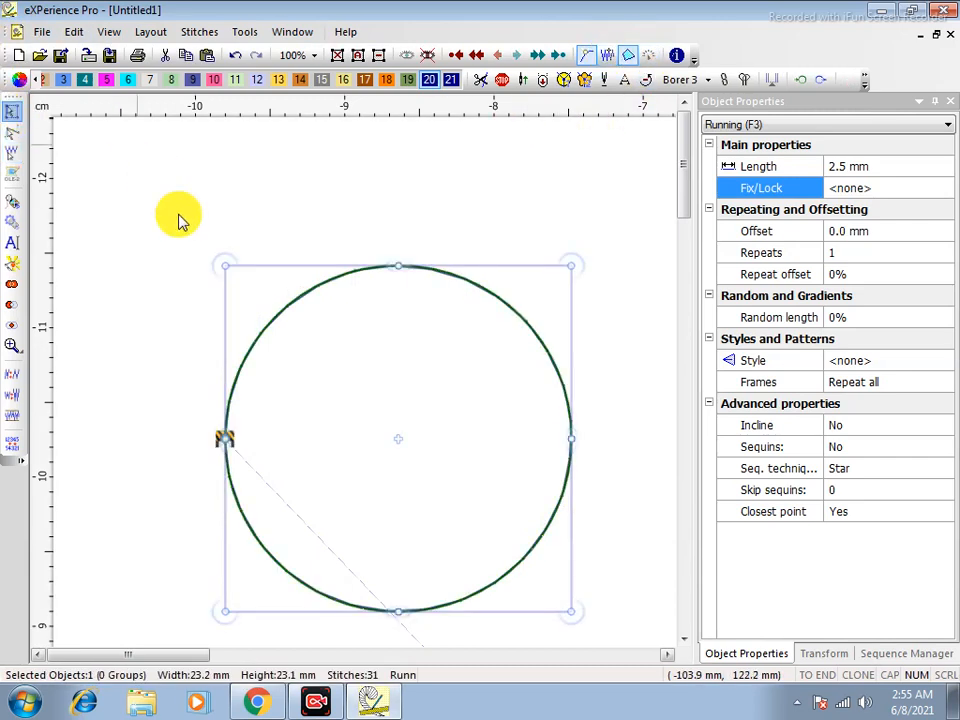
Set the Running circle's Repeats to 2
{"action": "left_click", "coordinate": [868, 255]}
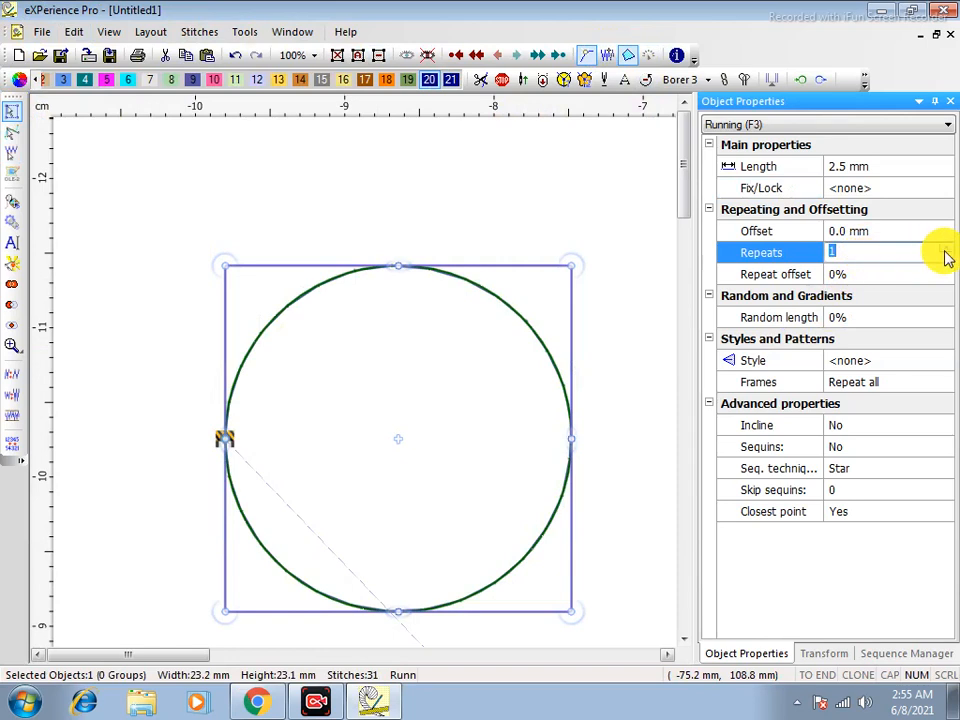
{"action": "type", "text": "2"}
{"action": "key", "text": "Return"}
{"action": "left_click", "coordinate": [615, 300]}
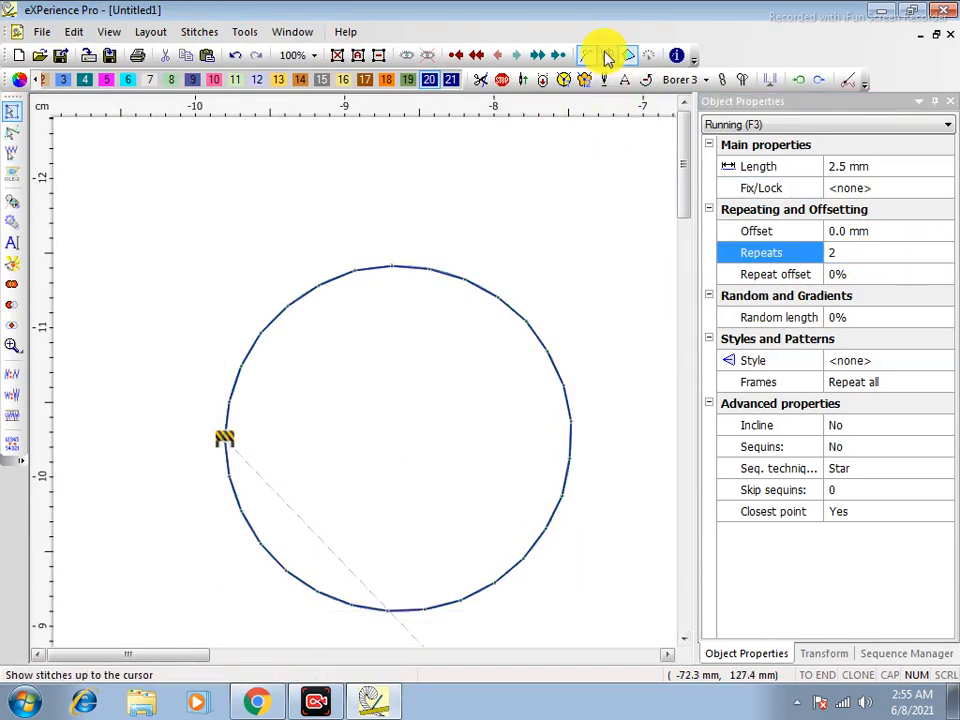
Step through the repeated circle's stitches and examine how the second pass lands on the first pass's needle points
{"action": "left_click", "coordinate": [608, 60]}
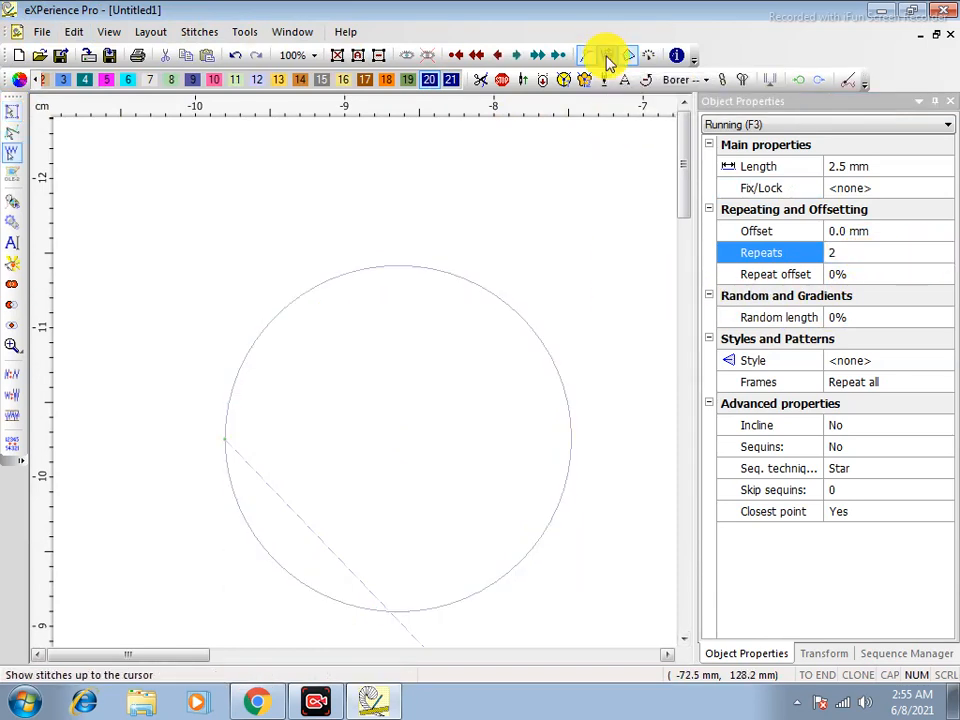
{"action": "key", "text": "Right"}
{"action": "key", "text": "Right"}
{"action": "key", "text": "Right"}
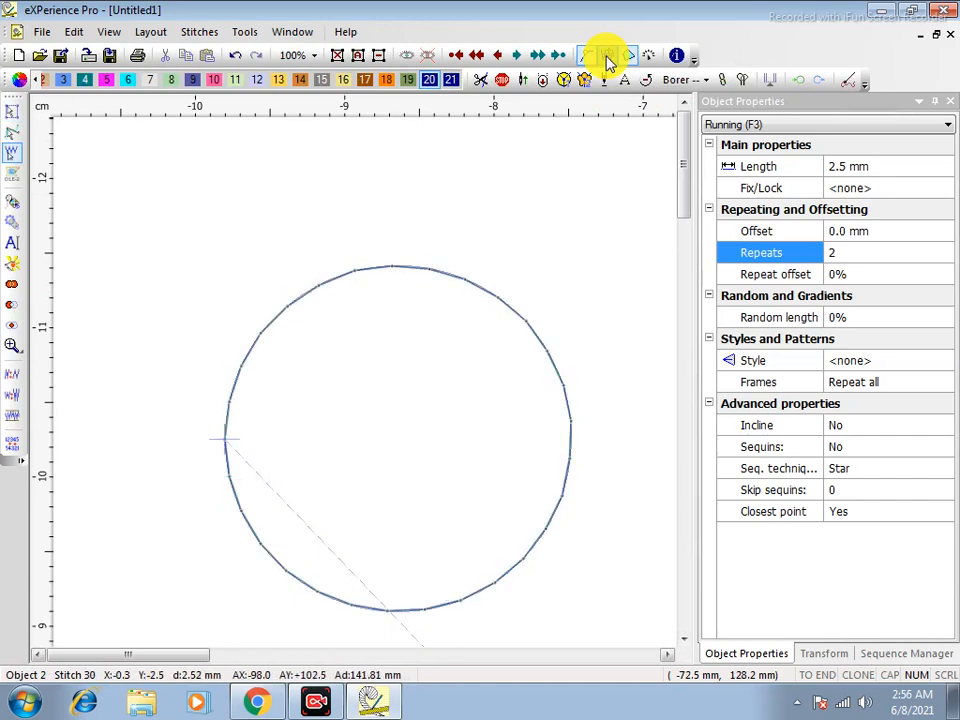
{"action": "scroll", "coordinate": [220, 565], "scroll_direction": "up", "scroll_amount": 7}
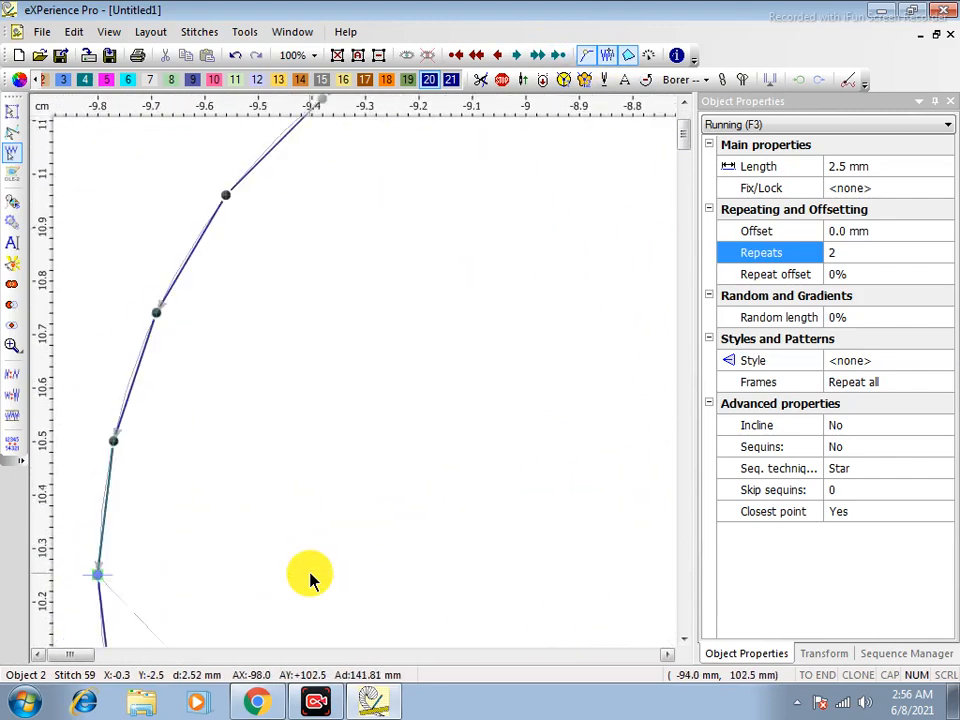
{"action": "left_click", "coordinate": [12, 112]}
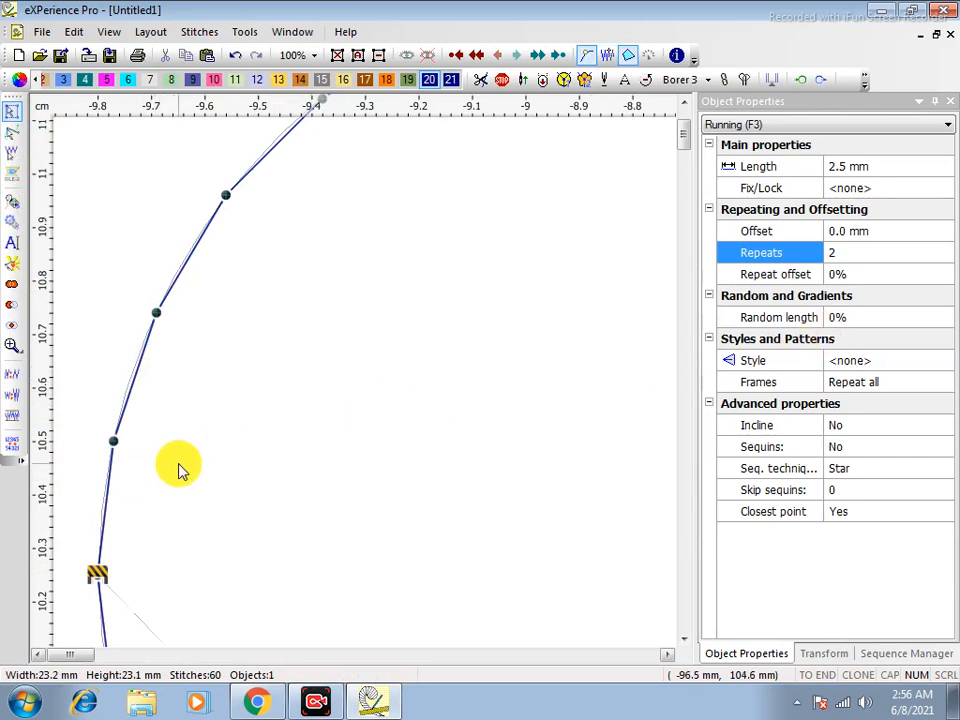
Set the Running circle's Repeat offset to 50% and examine the needle points along its outline
{"action": "left_click", "coordinate": [172, 290]}
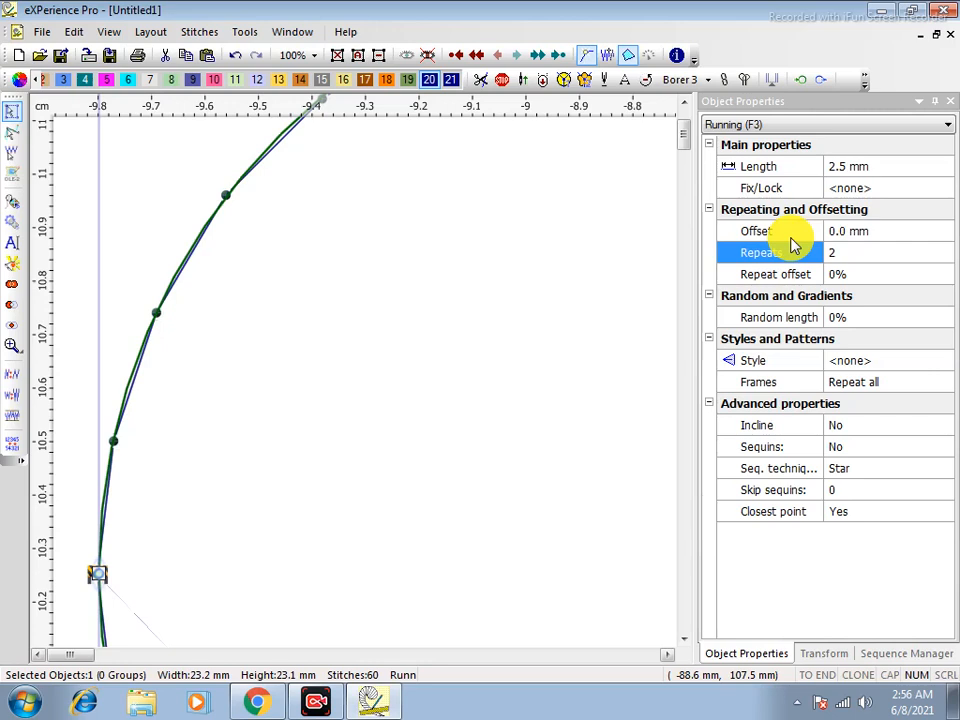
{"action": "left_click", "coordinate": [853, 273]}
{"action": "left_click", "coordinate": [775, 278]}
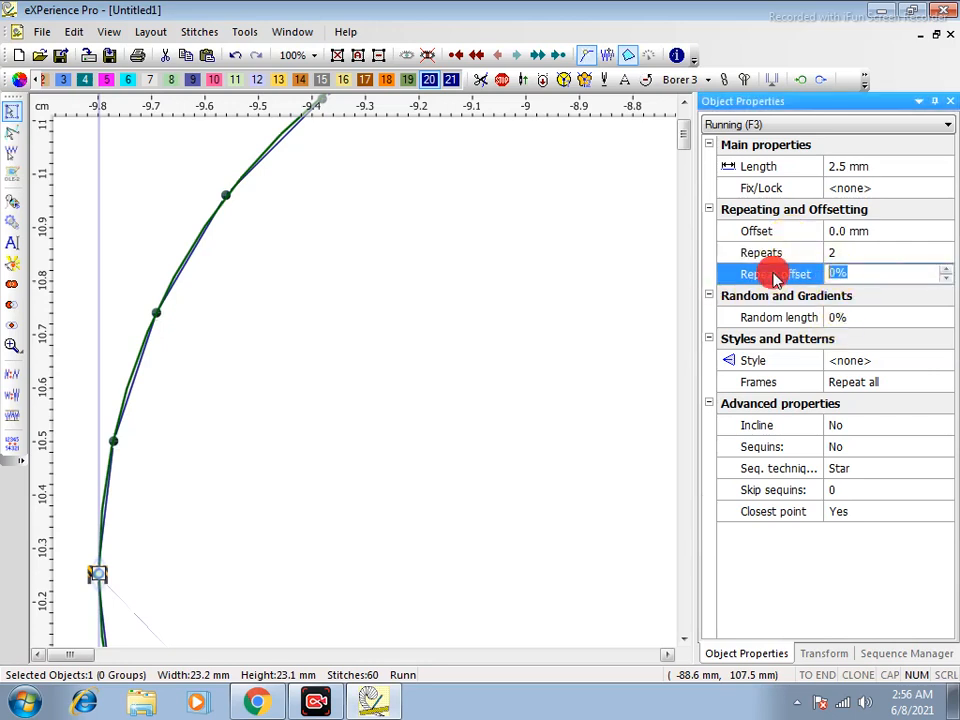
{"action": "type", "text": "5"}
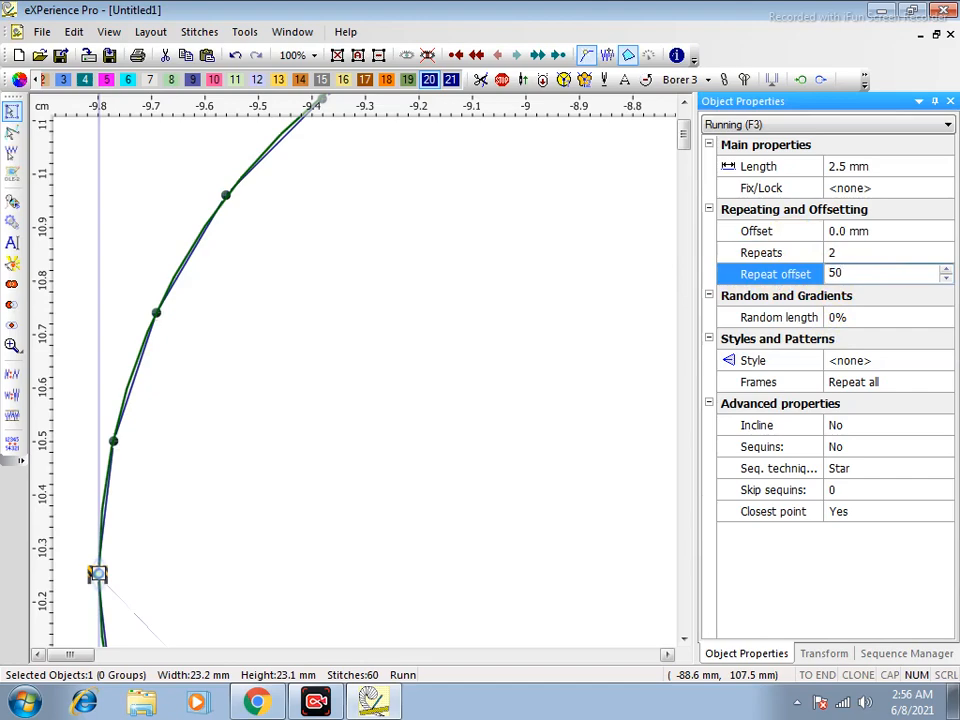
{"action": "key", "text": "Return"}
{"action": "scroll", "coordinate": [305, 400], "scroll_direction": "down", "scroll_amount": 2}
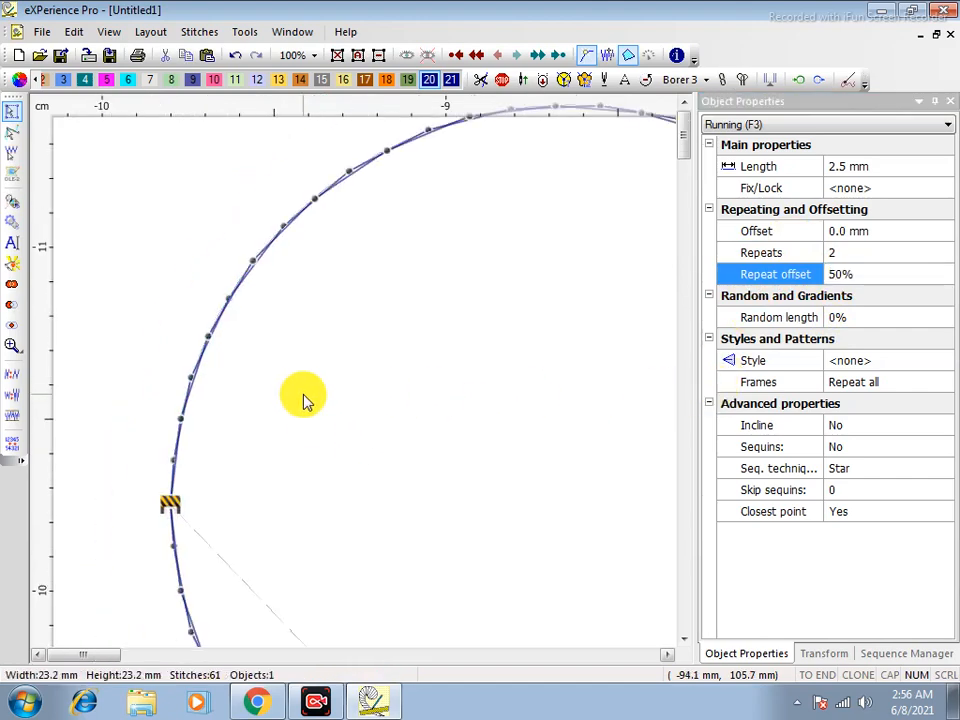
{"action": "scroll", "coordinate": [305, 400], "scroll_direction": "down", "scroll_amount": 1}
{"action": "left_click", "coordinate": [229, 343]}
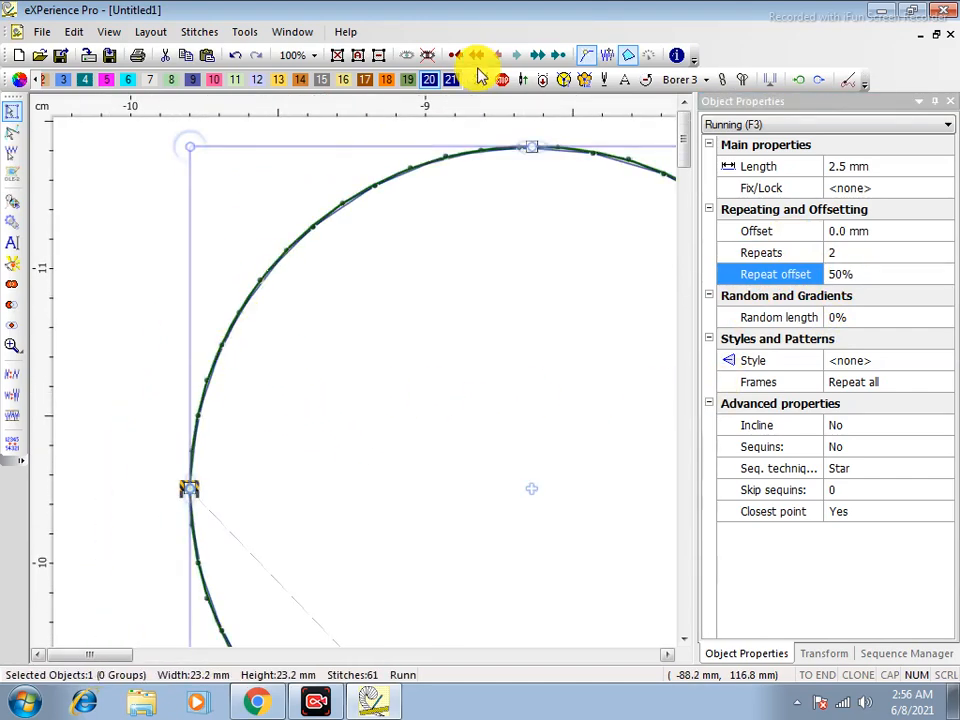
Examine the needle points where the circle's second pass begins at the 50% repeat offset, stepping back one stitch
{"action": "left_click", "coordinate": [605, 58]}
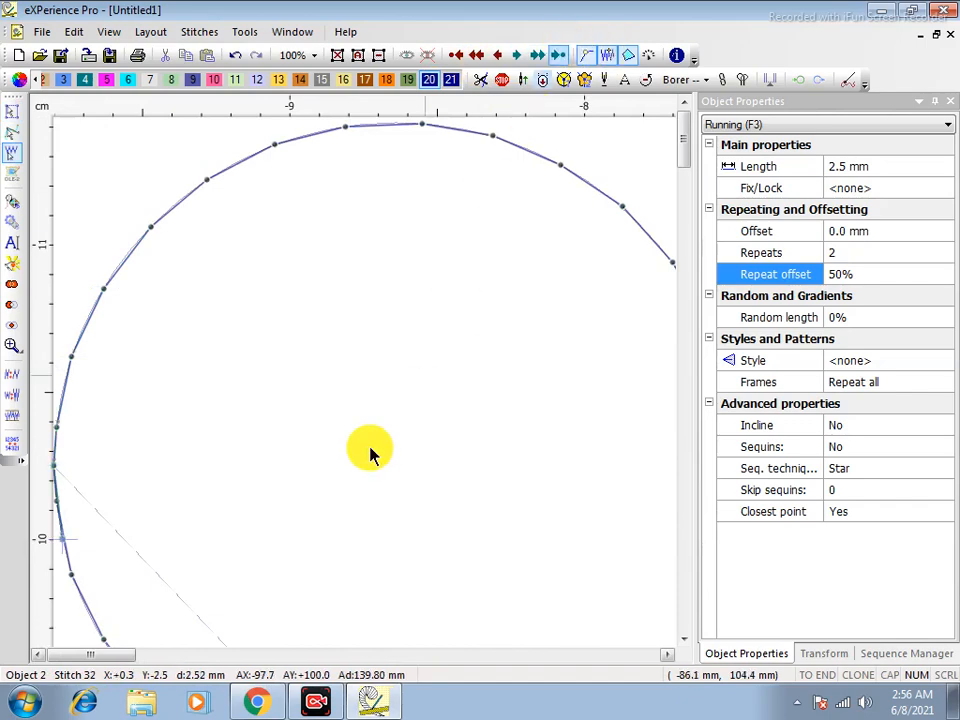
{"action": "scroll", "coordinate": [158, 505], "scroll_direction": "up", "scroll_amount": 3}
{"action": "scroll", "coordinate": [205, 502], "scroll_direction": "down", "scroll_amount": 4}
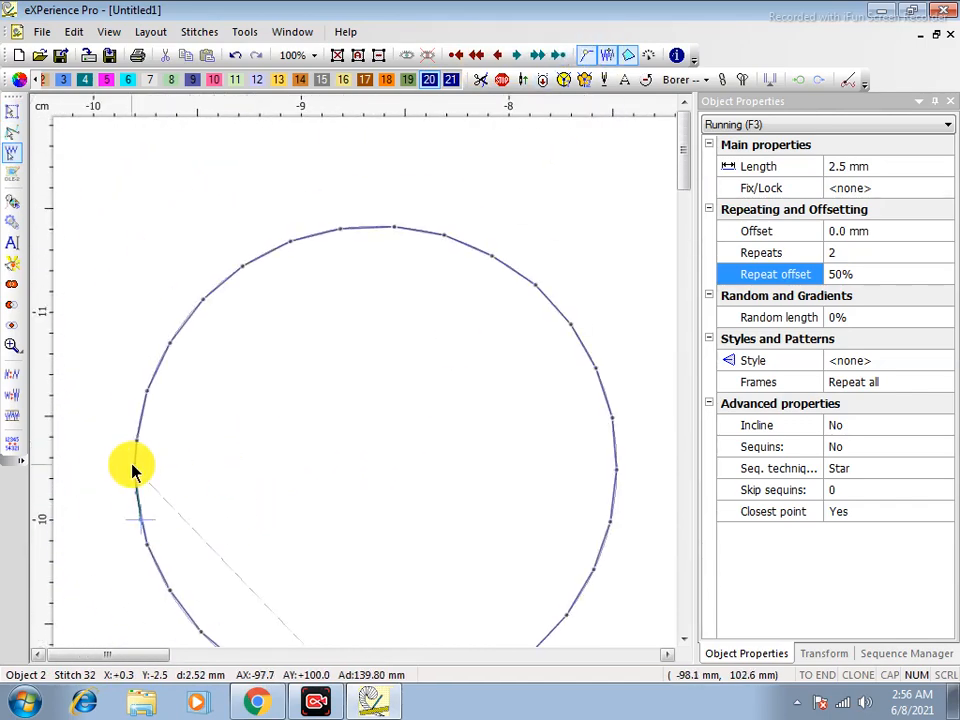
{"action": "scroll", "coordinate": [84, 499], "scroll_direction": "up", "scroll_amount": 4}
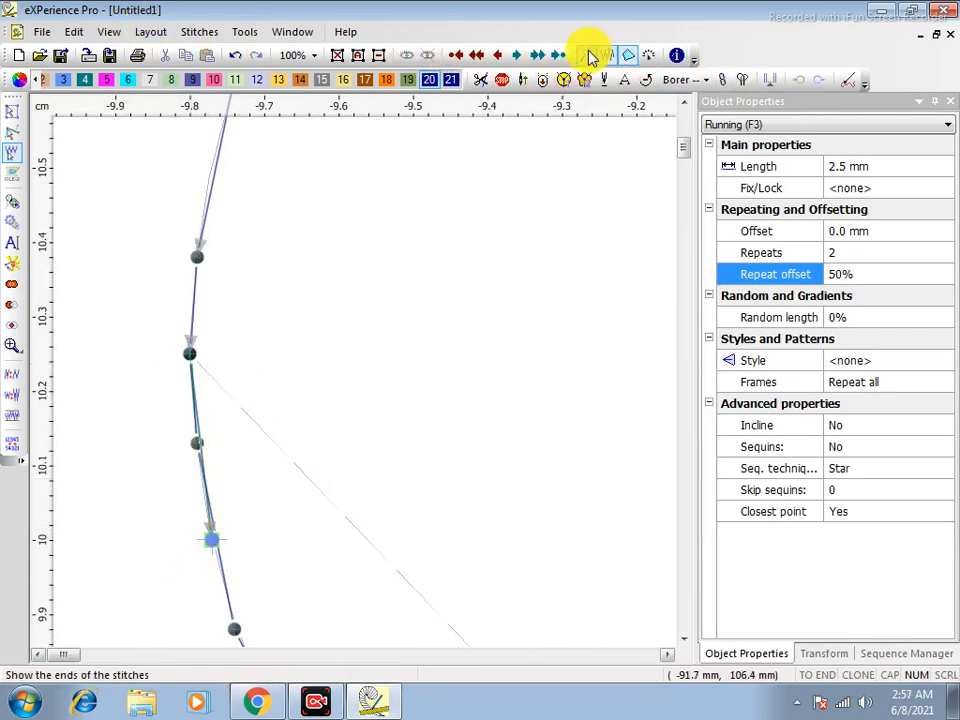
{"action": "left_click", "coordinate": [497, 54]}
{"action": "scroll", "coordinate": [335, 362], "scroll_direction": "down", "scroll_amount": 2}
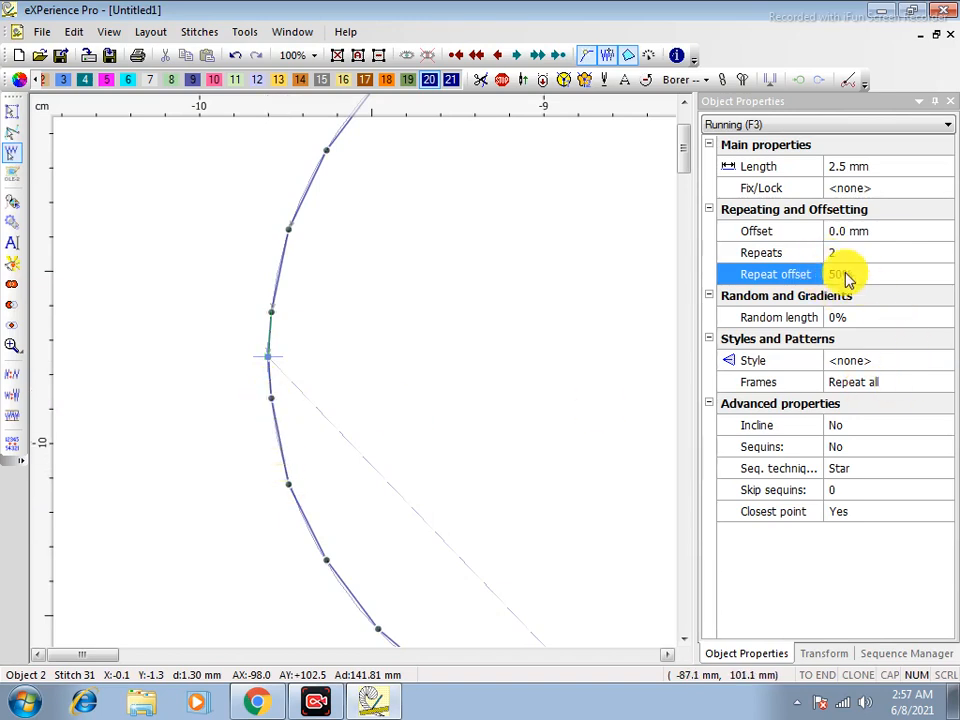
Step forward through the circle's second pass to its last stitch, examining its needle points, and return to object selection
{"action": "right_click", "coordinate": [512, 55]}
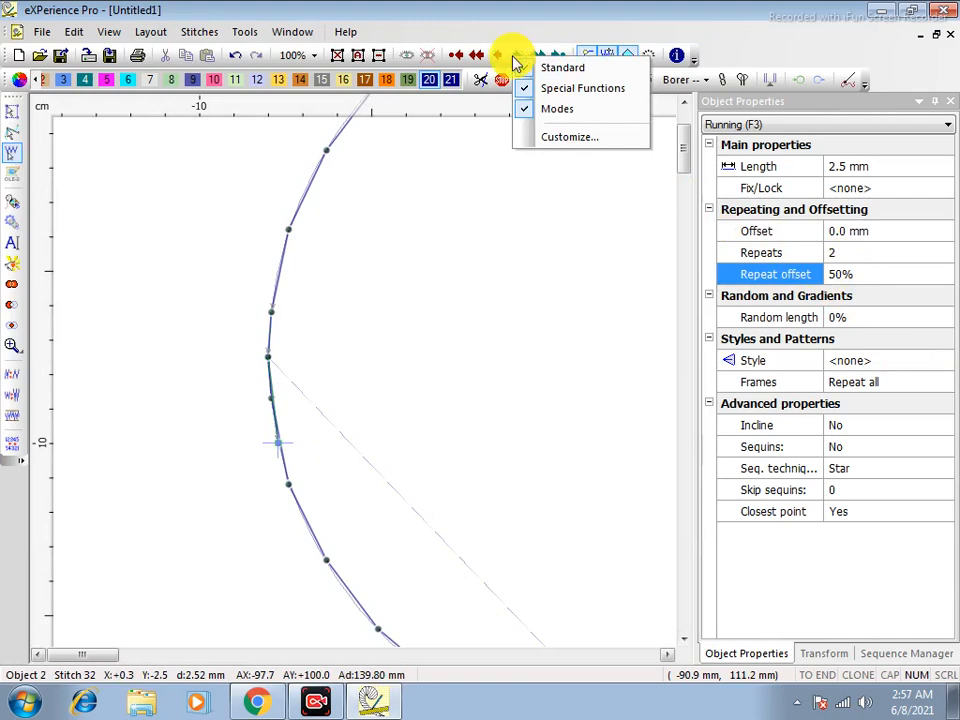
{"action": "left_click", "coordinate": [517, 57]}
{"action": "left_click", "coordinate": [518, 56]}
{"action": "left_click", "coordinate": [519, 57]}
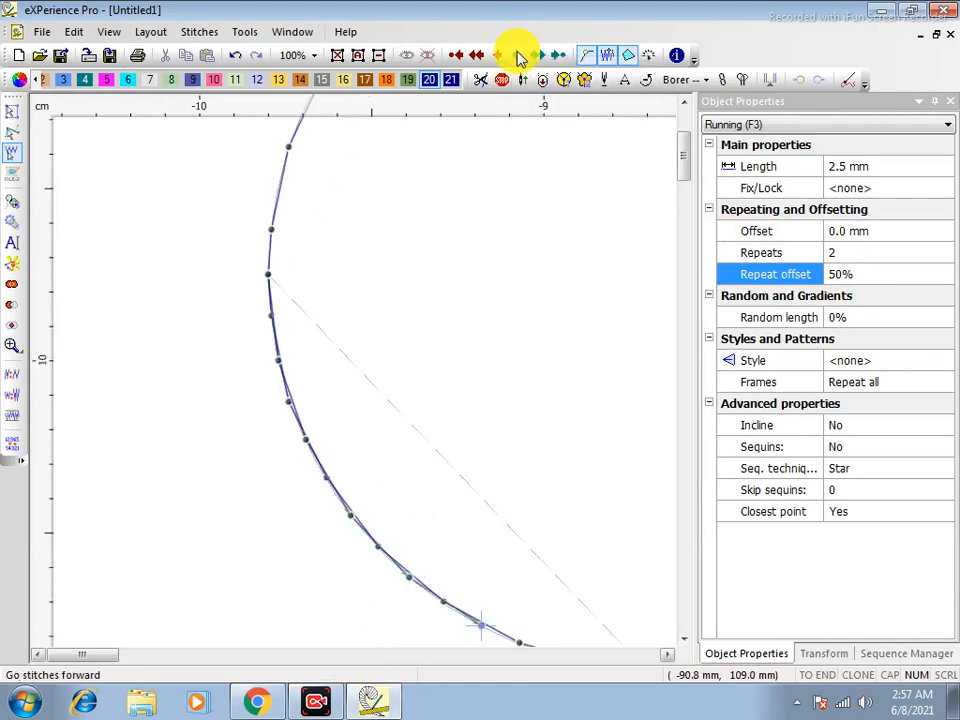
{"action": "left_click", "coordinate": [517, 57]}
{"action": "left_click", "coordinate": [517, 57]}
{"action": "left_click", "coordinate": [517, 57]}
{"action": "left_click", "coordinate": [517, 57]}
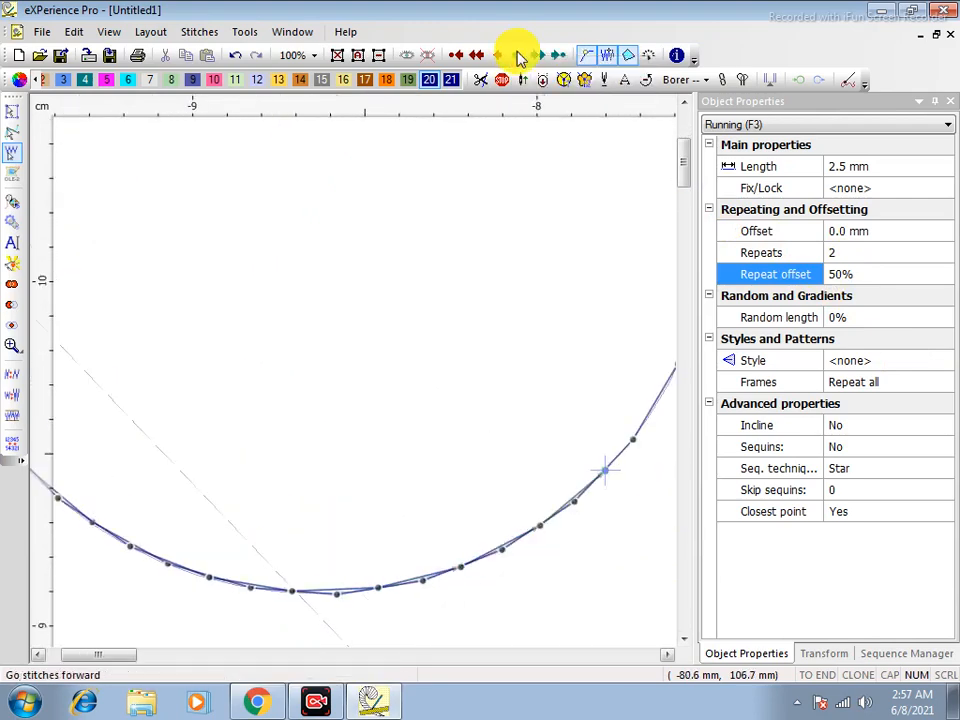
{"action": "left_click", "coordinate": [517, 57]}
{"action": "left_click", "coordinate": [517, 57]}
{"action": "left_click", "coordinate": [517, 57]}
{"action": "left_click", "coordinate": [517, 56]}
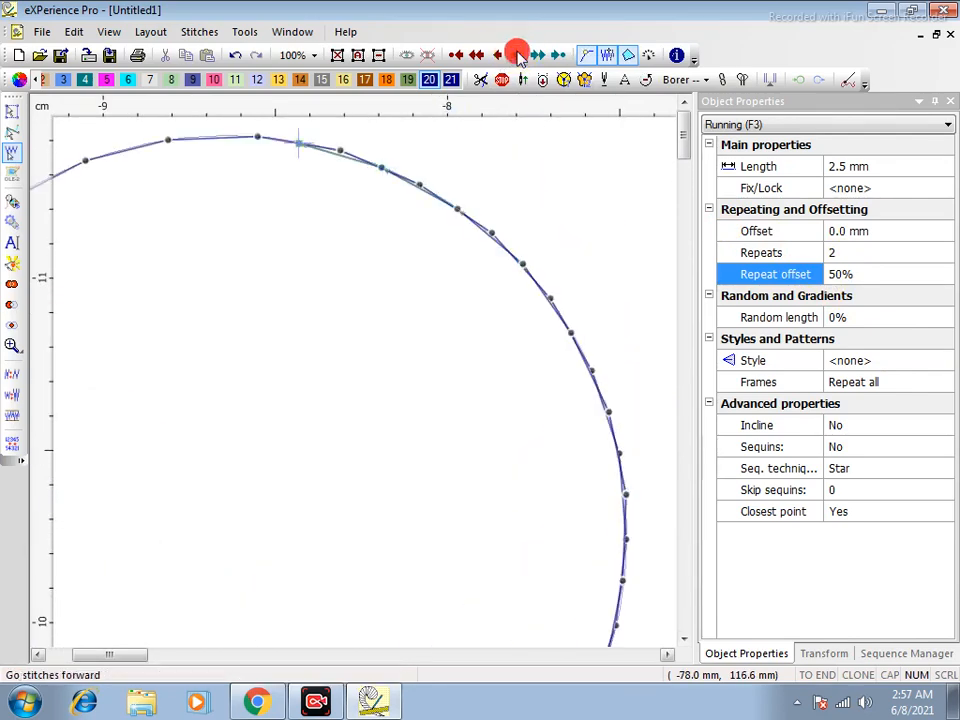
{"action": "left_click", "coordinate": [517, 56]}
{"action": "left_click", "coordinate": [517, 56]}
{"action": "left_click", "coordinate": [517, 56]}
{"action": "left_click", "coordinate": [517, 56]}
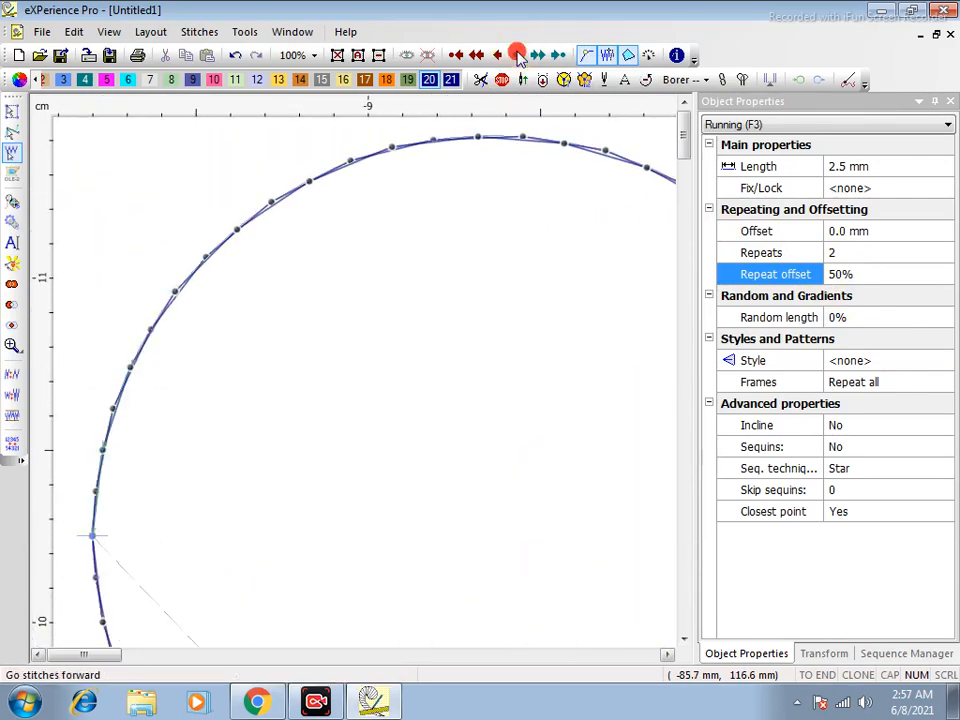
{"action": "left_click", "coordinate": [12, 112]}
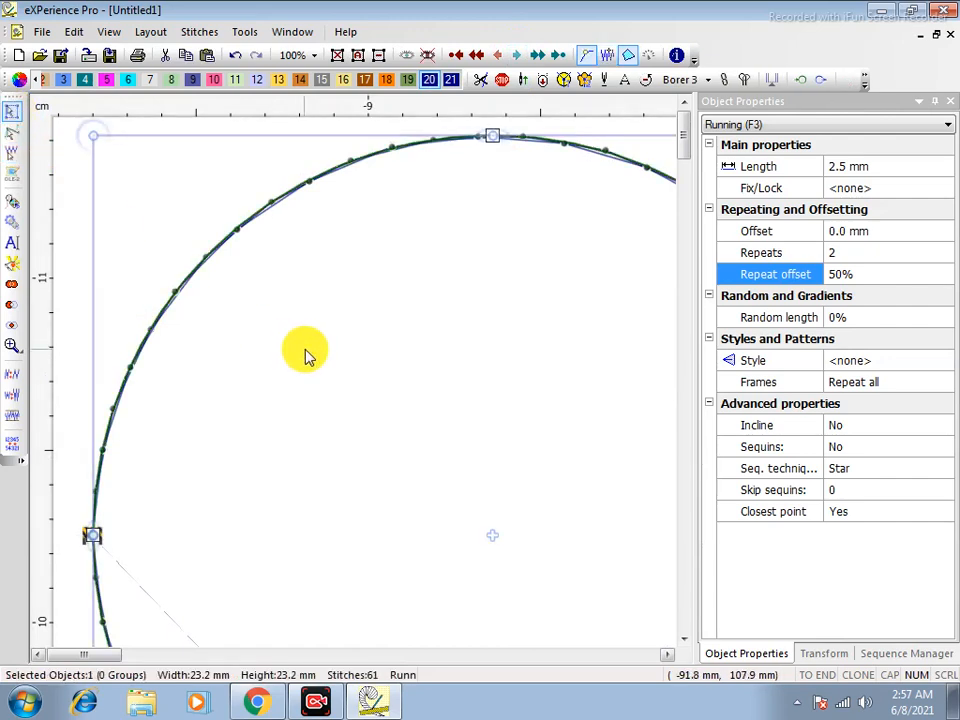
{"action": "left_click", "coordinate": [337, 360]}
{"action": "scroll", "coordinate": [337, 360], "scroll_direction": "down", "scroll_amount": 1}
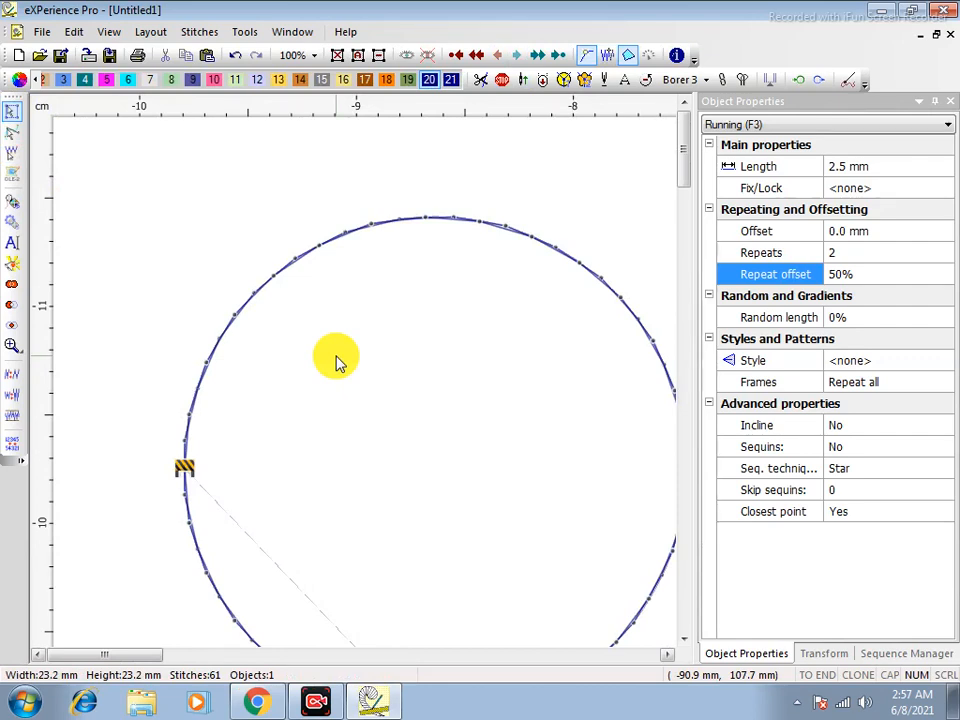
{"action": "left_click", "coordinate": [857, 278]}
{"action": "double_click", "coordinate": [866, 269]}
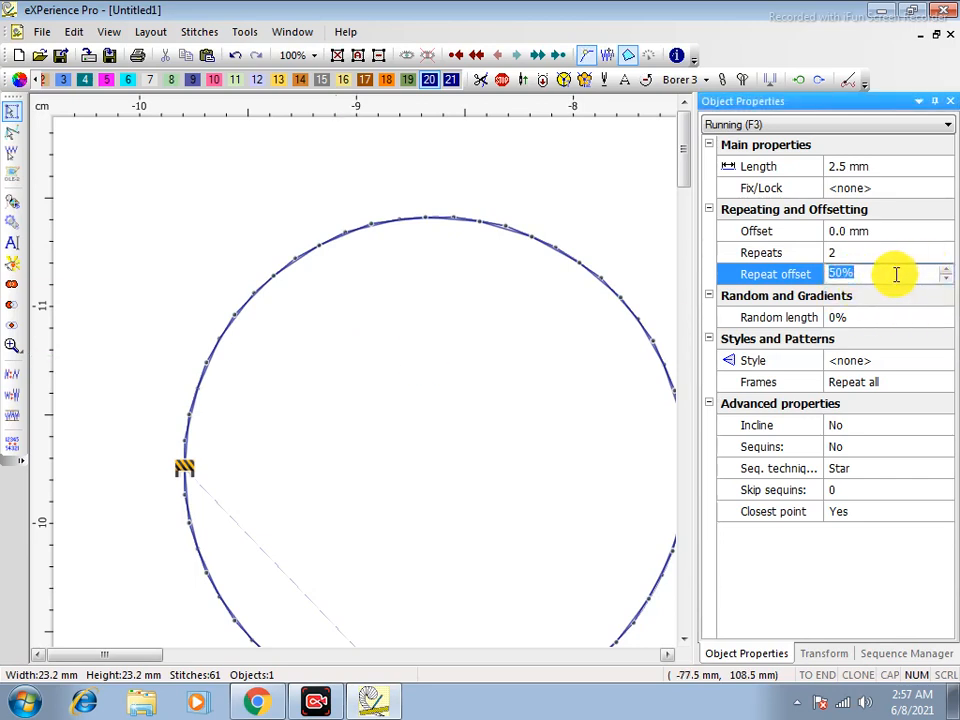
{"action": "type", "text": "0"}
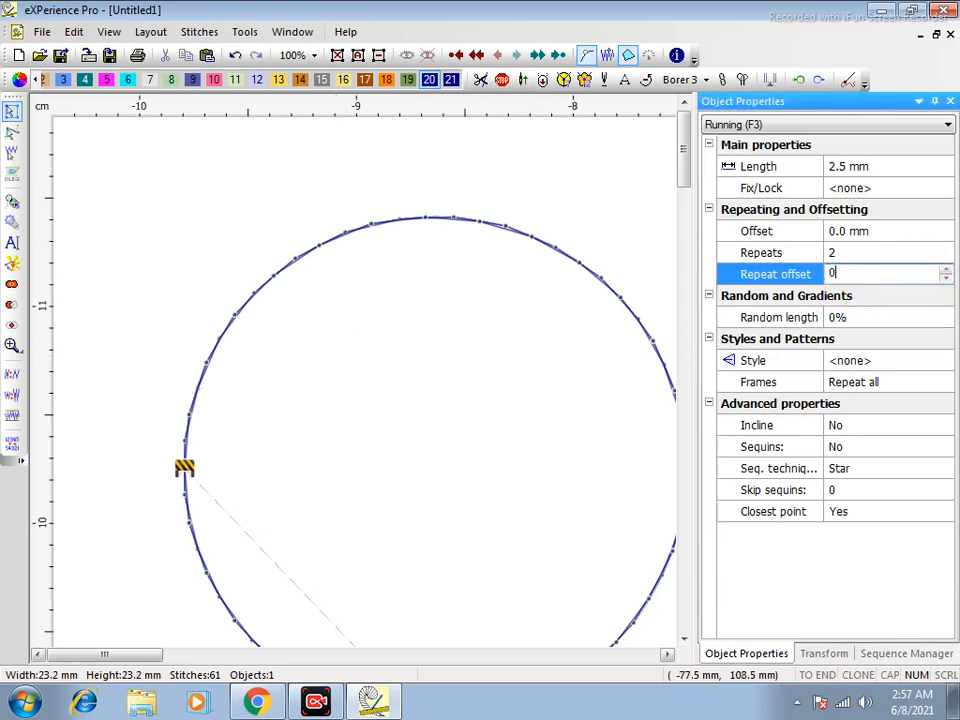
Select the Running circle and set its Repeat offset to 0%
{"action": "left_click", "coordinate": [289, 266]}
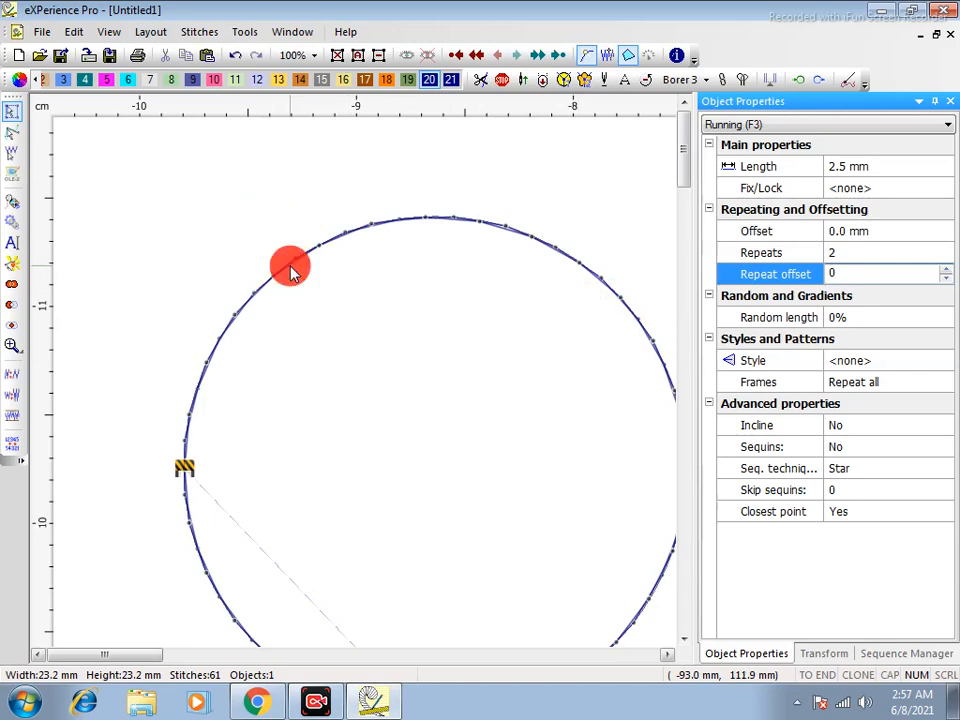
{"action": "left_click", "coordinate": [860, 275]}
{"action": "left_click_drag", "start_coordinate": [870, 274], "coordinate": [808, 271]}
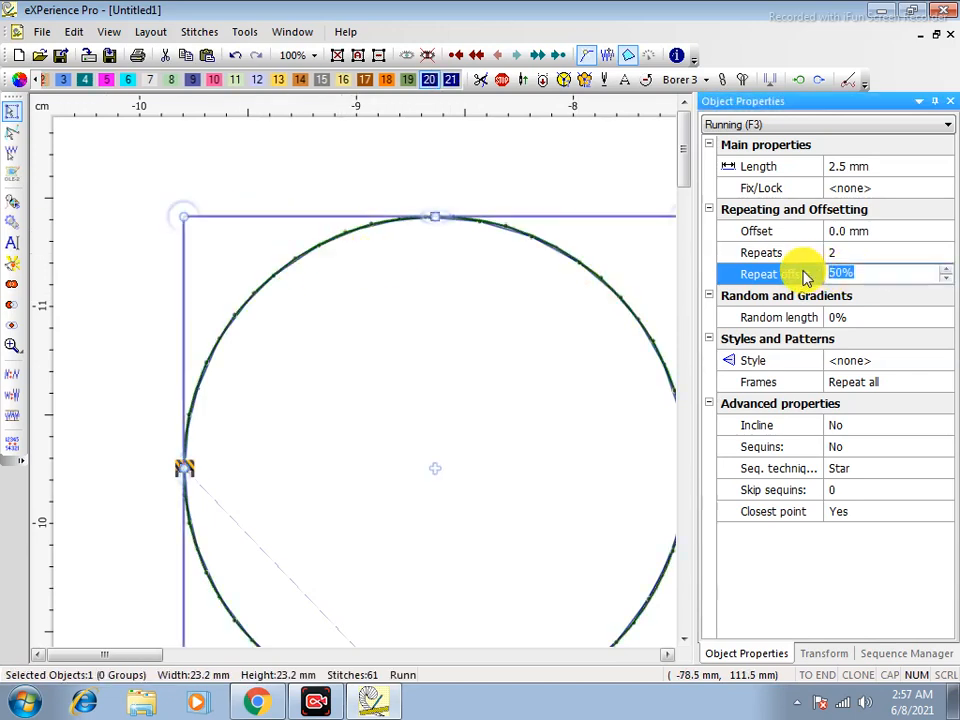
{"action": "type", "text": "0"}
{"action": "key", "text": "Return"}
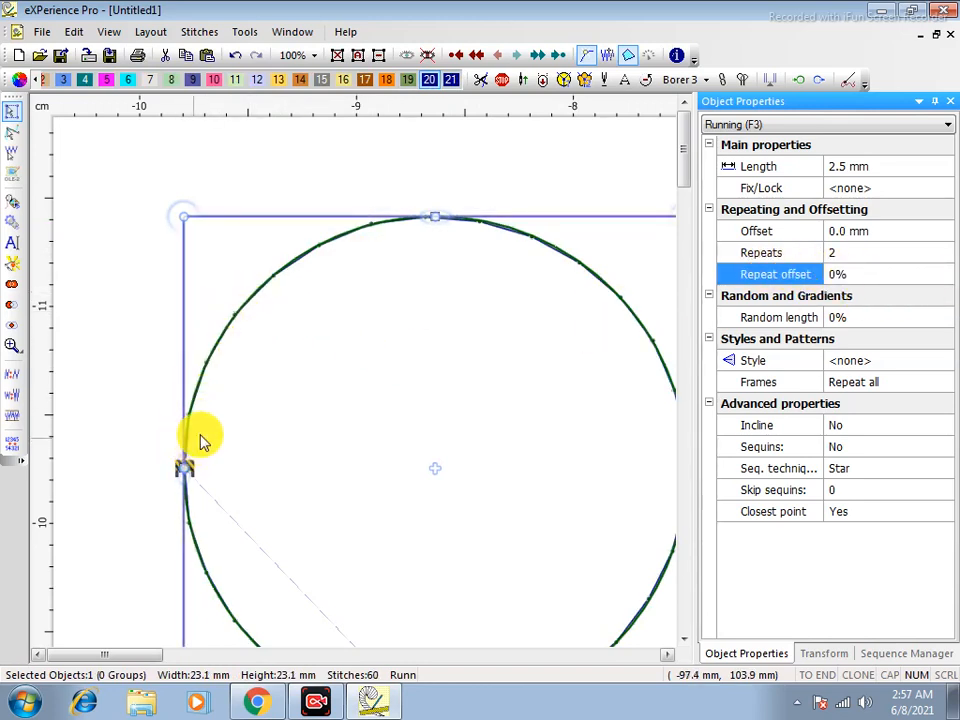
Set the Running circle's Random length to 30% and examine the needle points near its start
{"action": "left_click", "coordinate": [876, 316]}
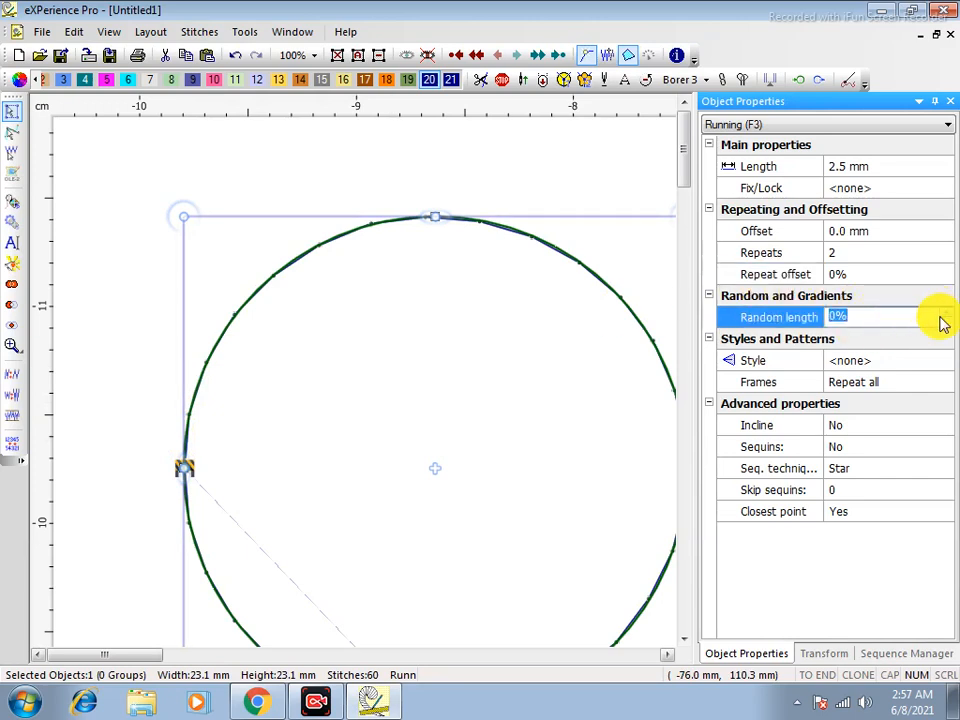
{"action": "left_click", "coordinate": [388, 461]}
{"action": "scroll", "coordinate": [240, 502], "scroll_direction": "up", "scroll_amount": 4}
{"action": "scroll", "coordinate": [113, 452], "scroll_direction": "up", "scroll_amount": 2}
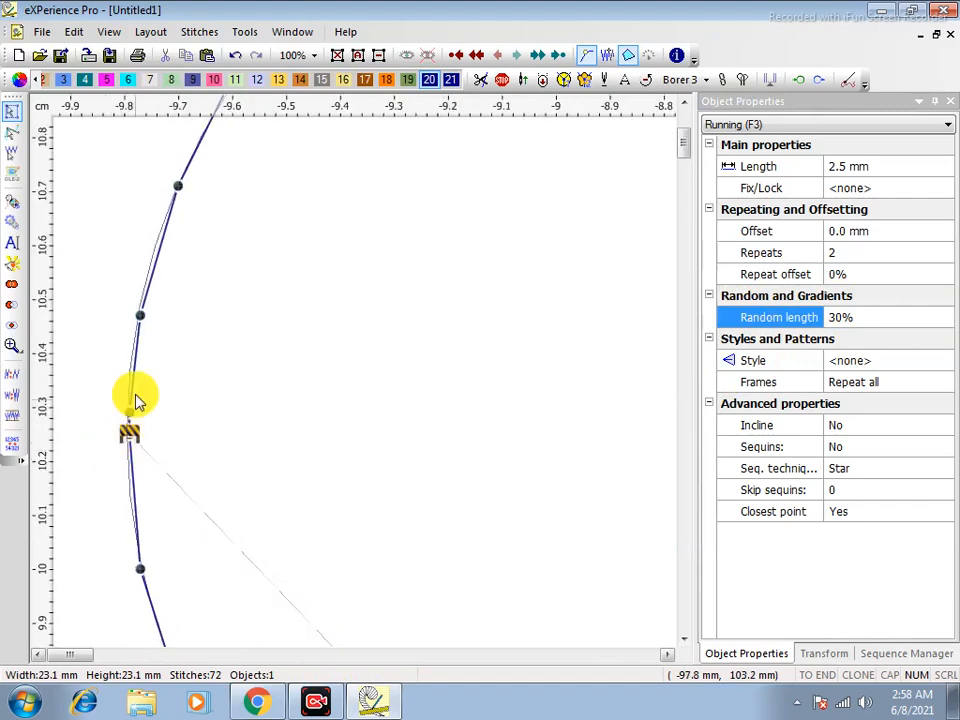
Raise the Running circle's Random length to 70% and examine the uneven stitch spacing along its outline
{"action": "left_click", "coordinate": [134, 387]}
{"action": "left_click", "coordinate": [950, 316]}
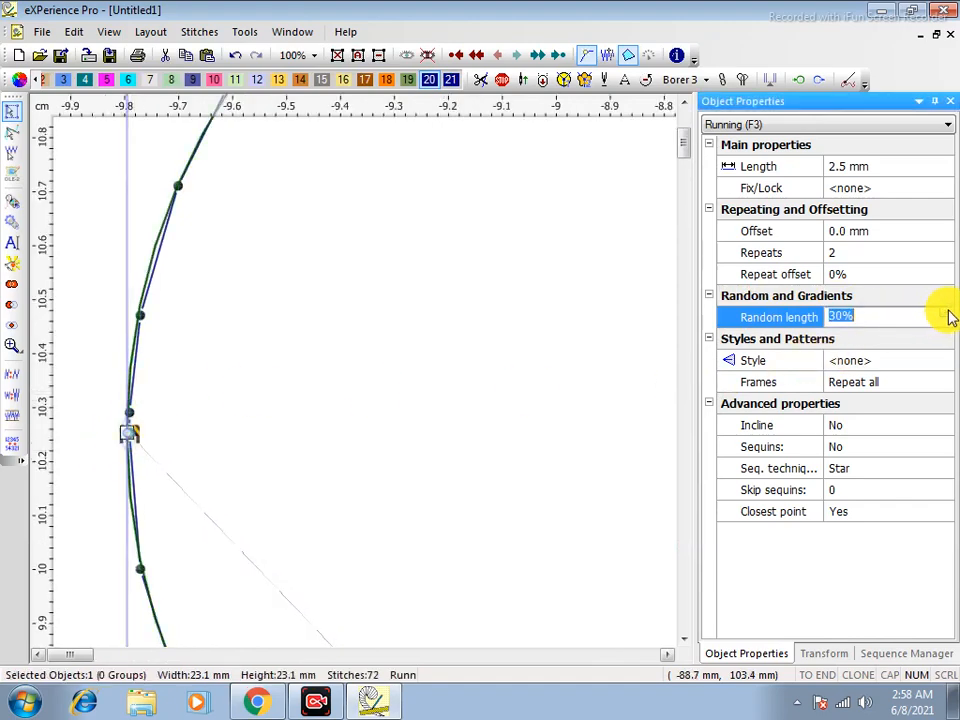
{"action": "left_click", "coordinate": [948, 314]}
{"action": "left_click", "coordinate": [436, 403]}
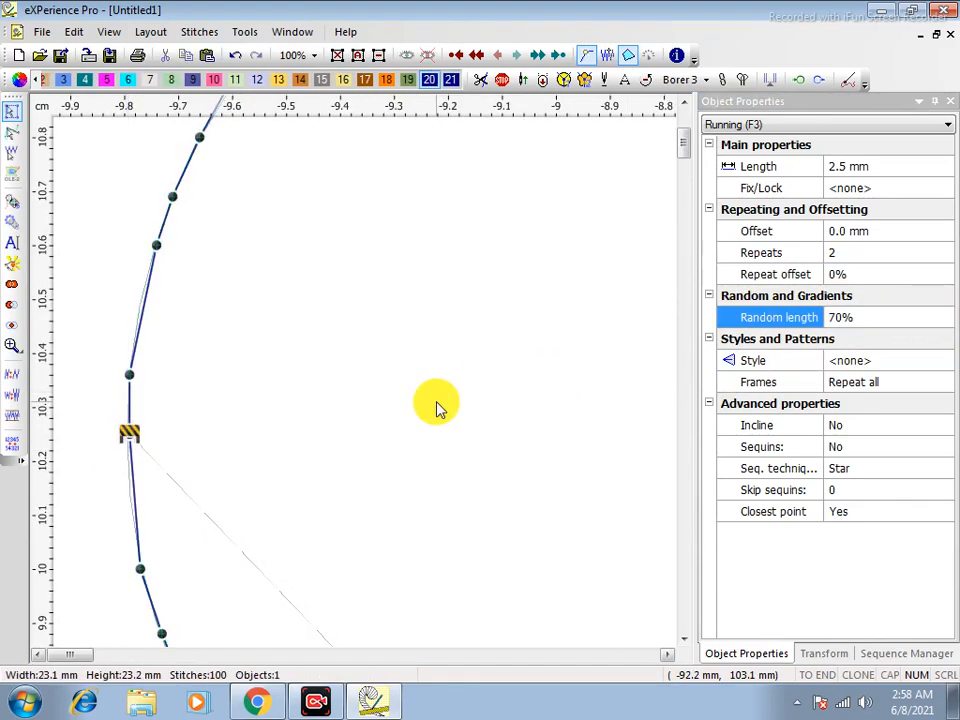
{"action": "scroll", "coordinate": [425, 476], "scroll_direction": "down", "scroll_amount": 4}
{"action": "scroll", "coordinate": [499, 306], "scroll_direction": "up", "scroll_amount": 2}
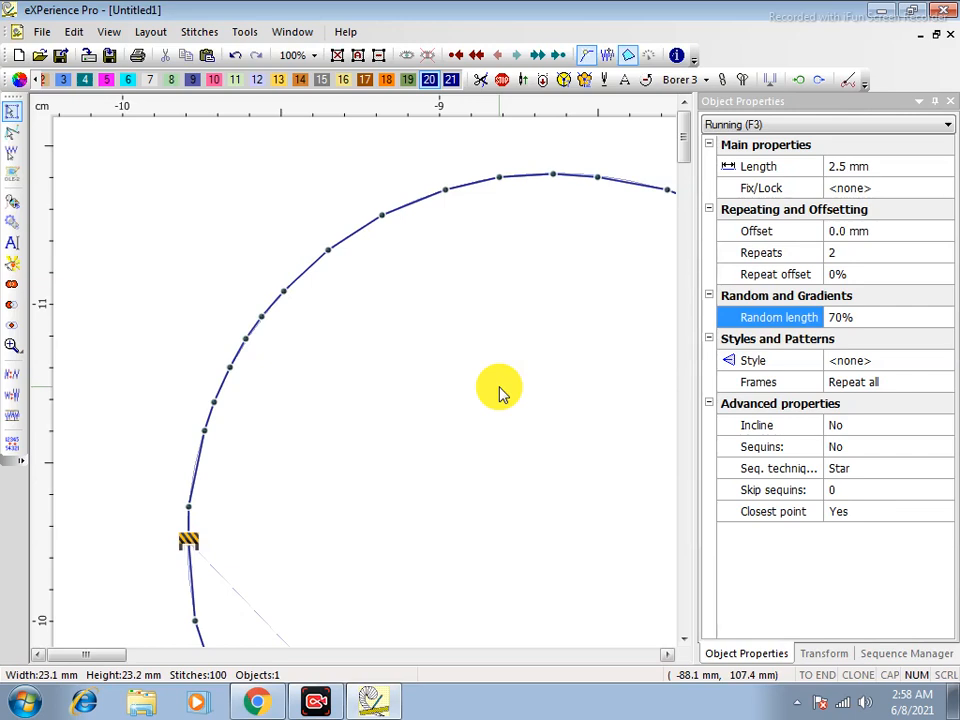
Reset the Running circle's Random length to 0%
{"action": "left_click", "coordinate": [321, 257]}
{"action": "scroll", "coordinate": [378, 318], "scroll_direction": "down", "scroll_amount": 1}
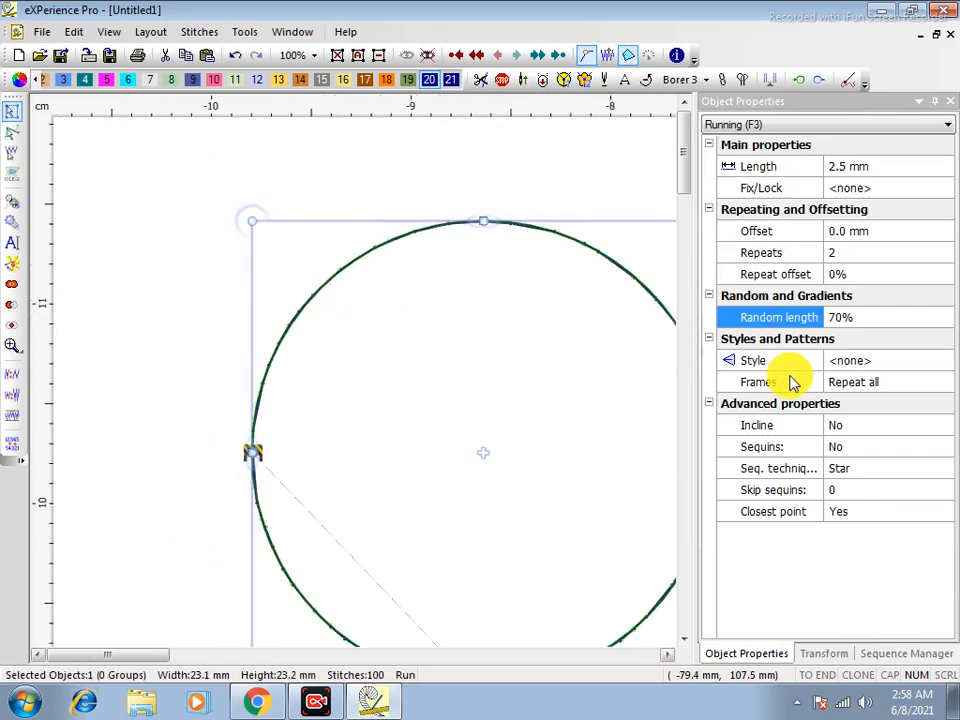
{"action": "left_click", "coordinate": [859, 317]}
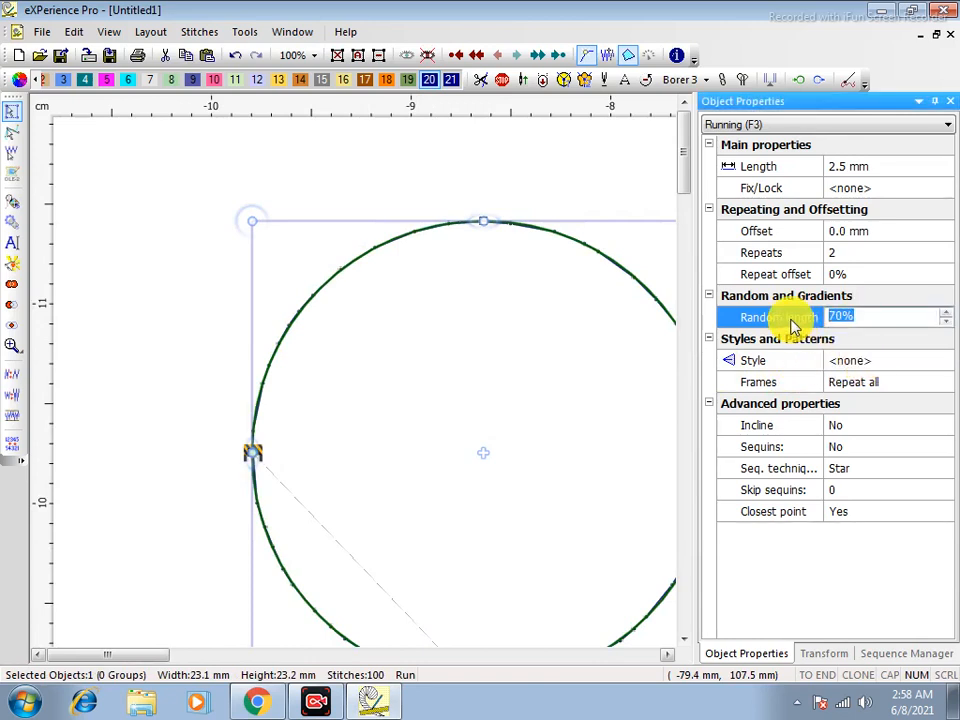
{"action": "type", "text": "0"}
{"action": "key", "text": "Return"}
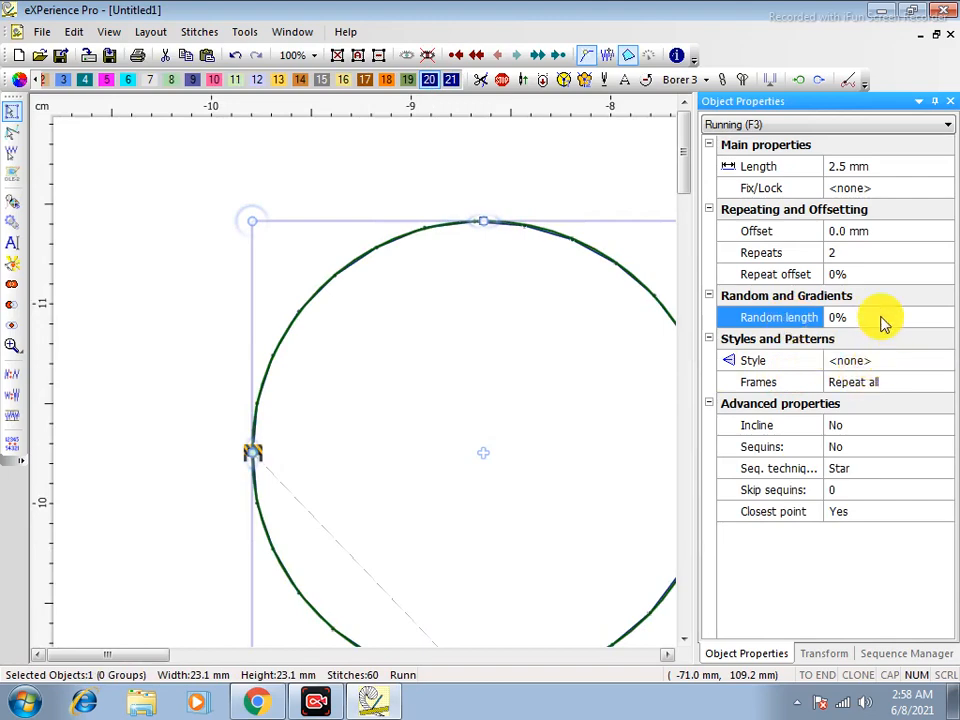
Set the Running circle's Repeats to 1
{"action": "left_click", "coordinate": [855, 253]}
{"action": "type", "text": "1"}
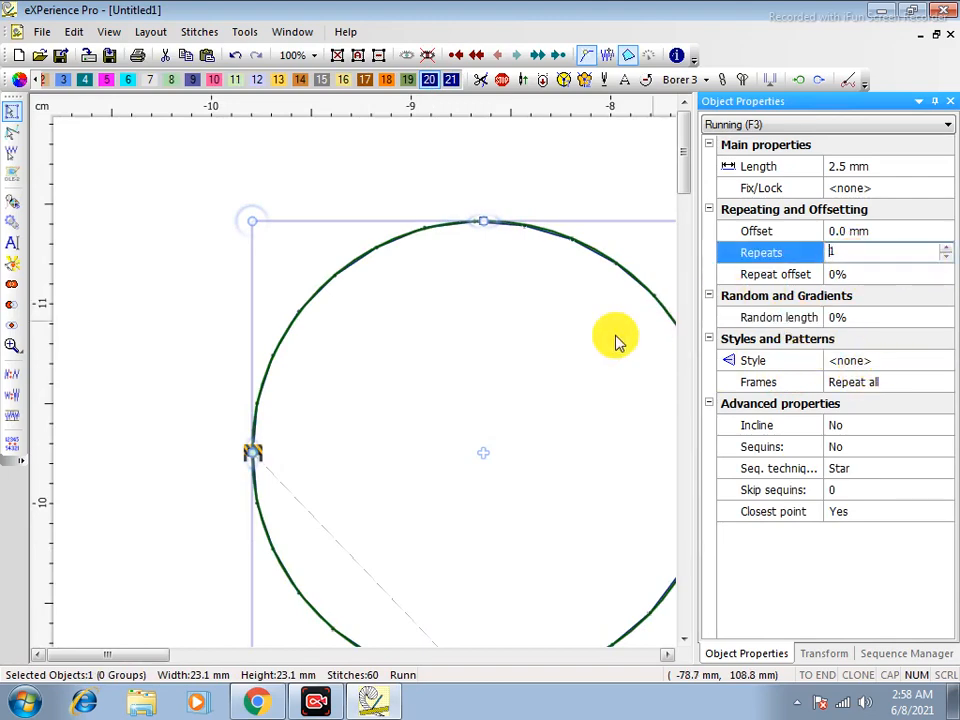
{"action": "left_click", "coordinate": [536, 367]}
{"action": "left_click", "coordinate": [510, 348]}
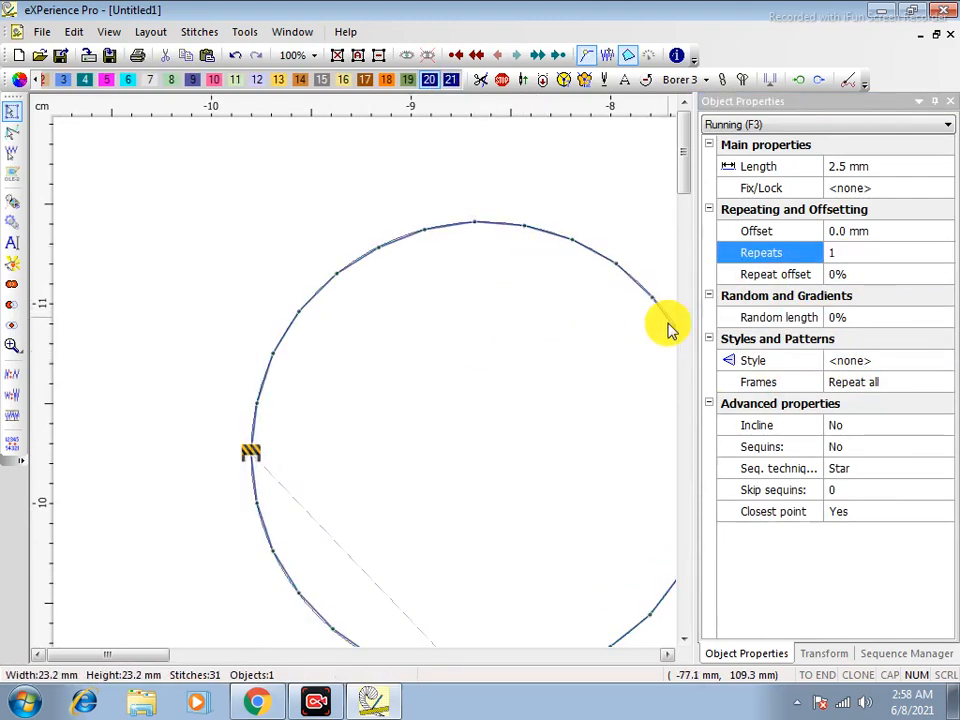
Apply the Style-004 pattern to the Running circle
{"action": "left_click", "coordinate": [850, 362]}
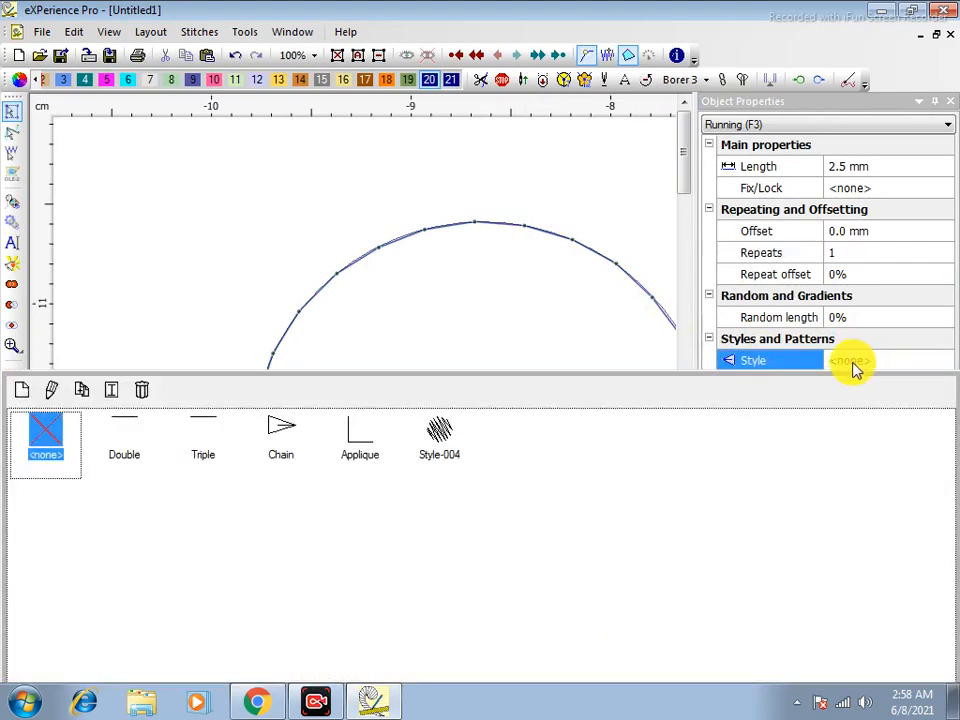
{"action": "left_click", "coordinate": [438, 440]}
{"action": "left_click", "coordinate": [306, 305]}
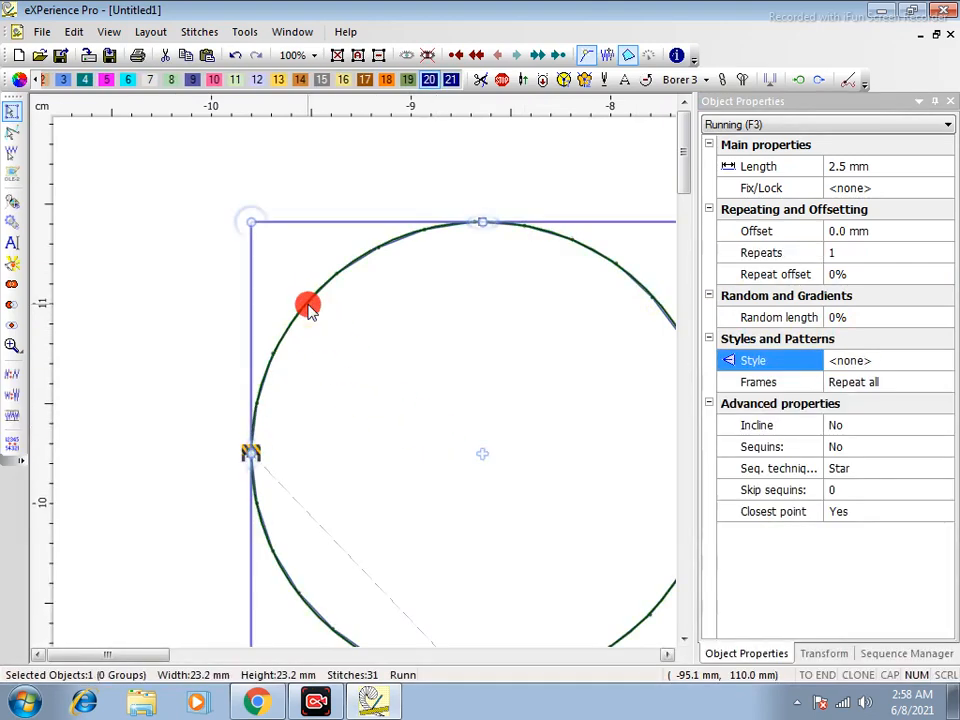
{"action": "left_click", "coordinate": [845, 362]}
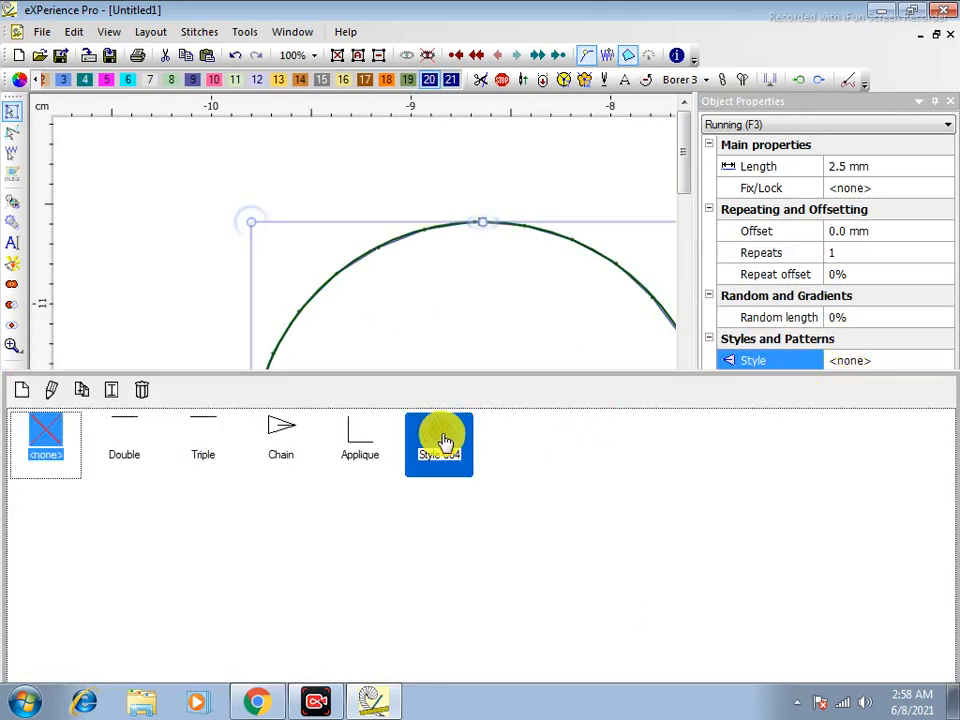
{"action": "left_click", "coordinate": [437, 439]}
{"action": "scroll", "coordinate": [143, 362], "scroll_direction": "down", "scroll_amount": 2}
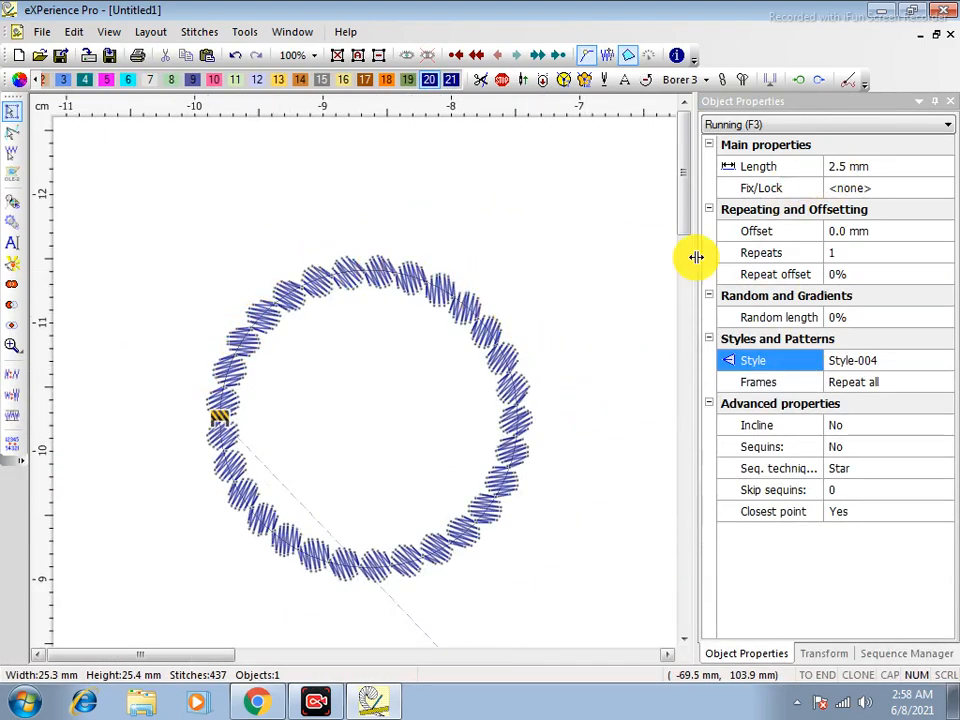
Set the styled circle's stitch length to 5 mm
{"action": "left_click", "coordinate": [492, 332]}
{"action": "left_click", "coordinate": [850, 165]}
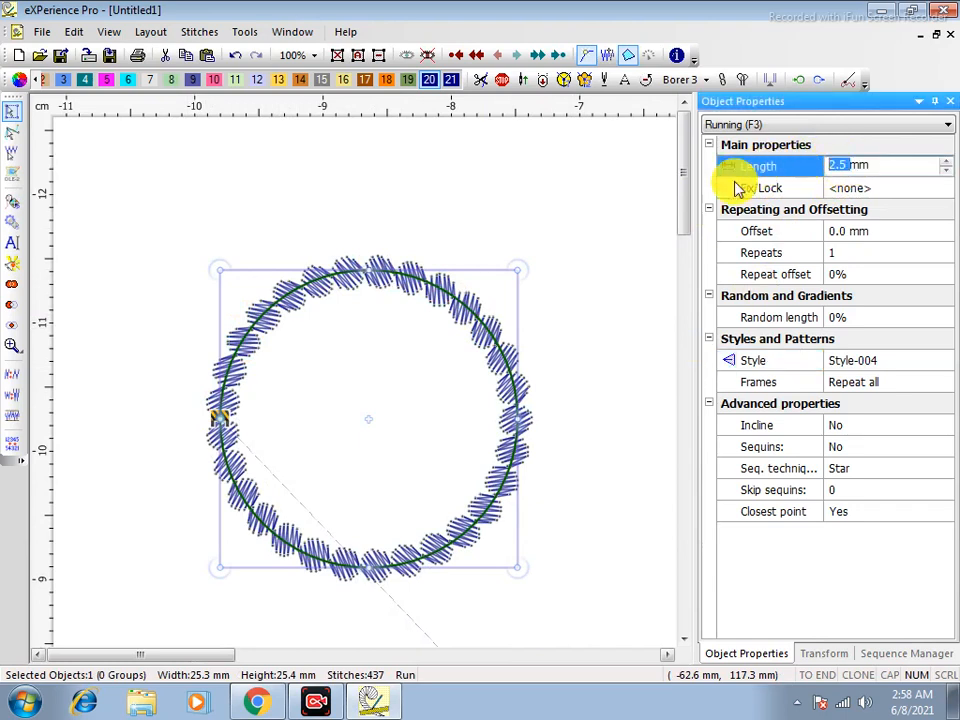
{"action": "type", "text": "5"}
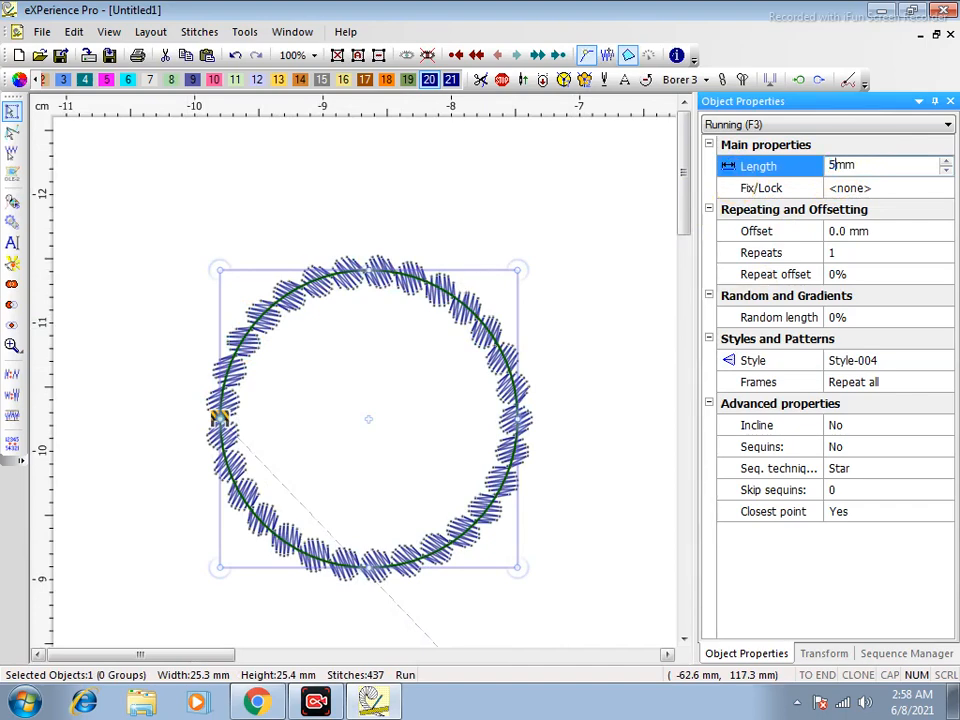
{"action": "key", "text": "Return"}
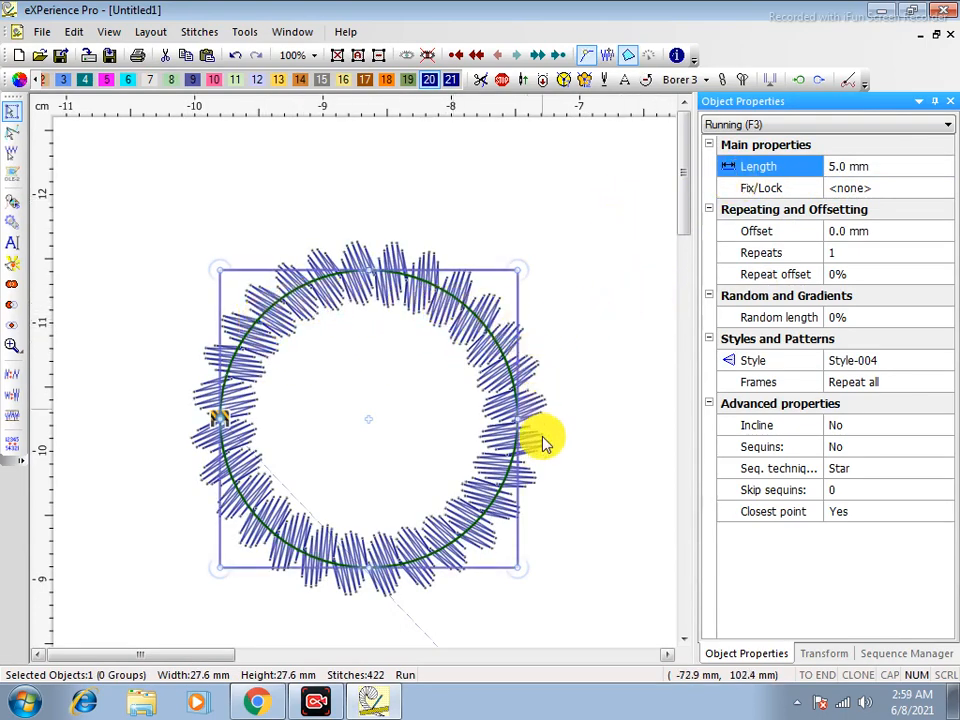
Set the styled circle's Incline property to Yes
{"action": "left_click", "coordinate": [840, 432]}
{"action": "left_click", "coordinate": [836, 455]}
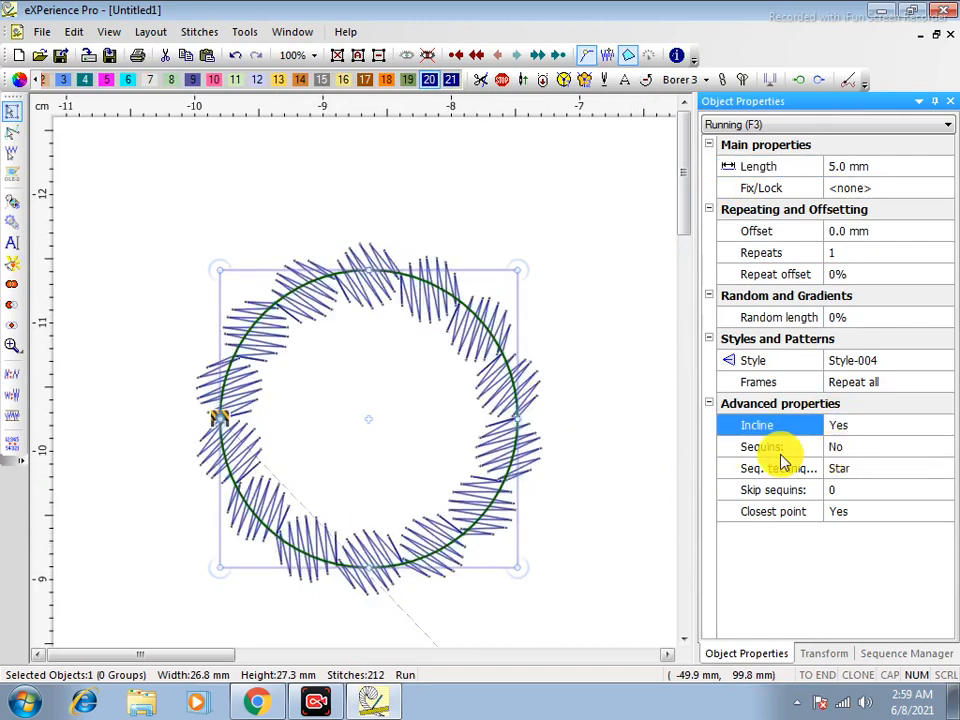
{"action": "left_click", "coordinate": [611, 257]}
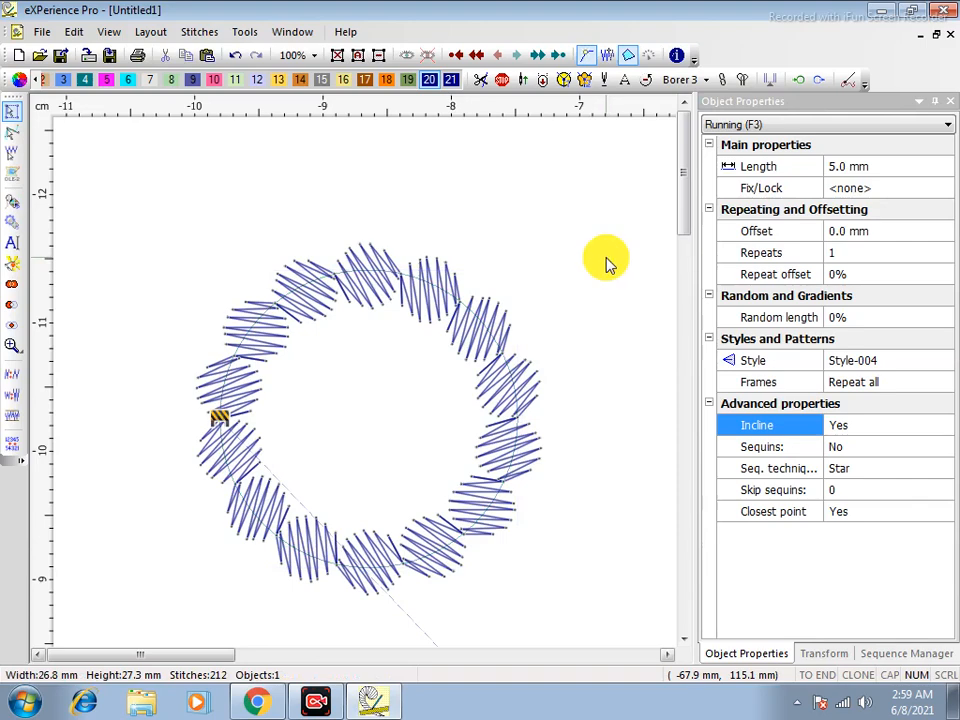
Apply the Chain style to the Running circle in place of Style-004
{"action": "left_click", "coordinate": [465, 336]}
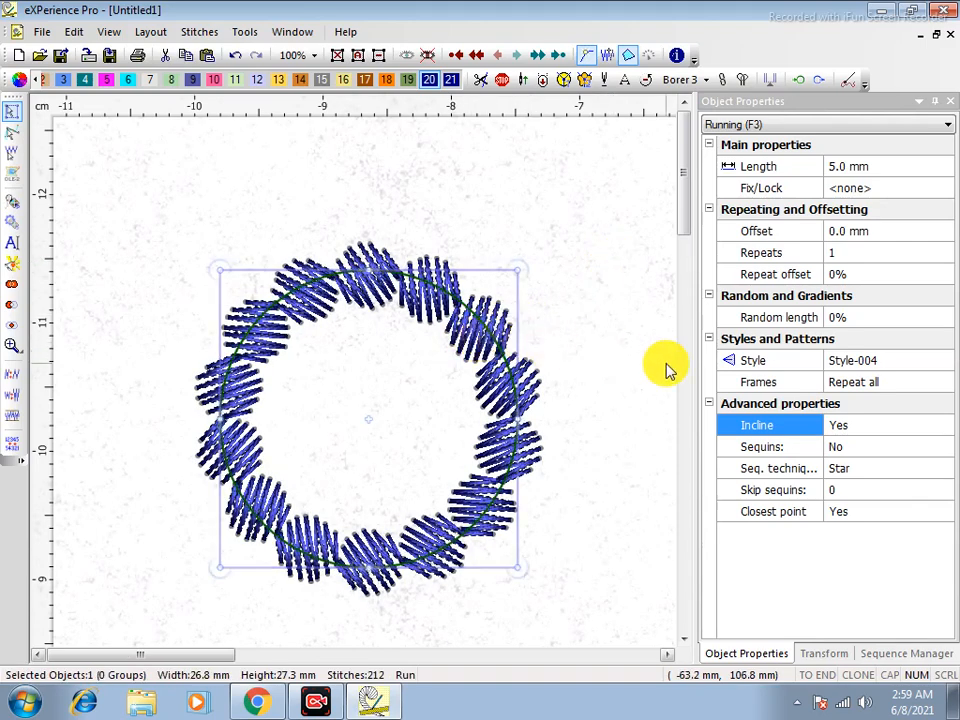
{"action": "left_click", "coordinate": [865, 362]}
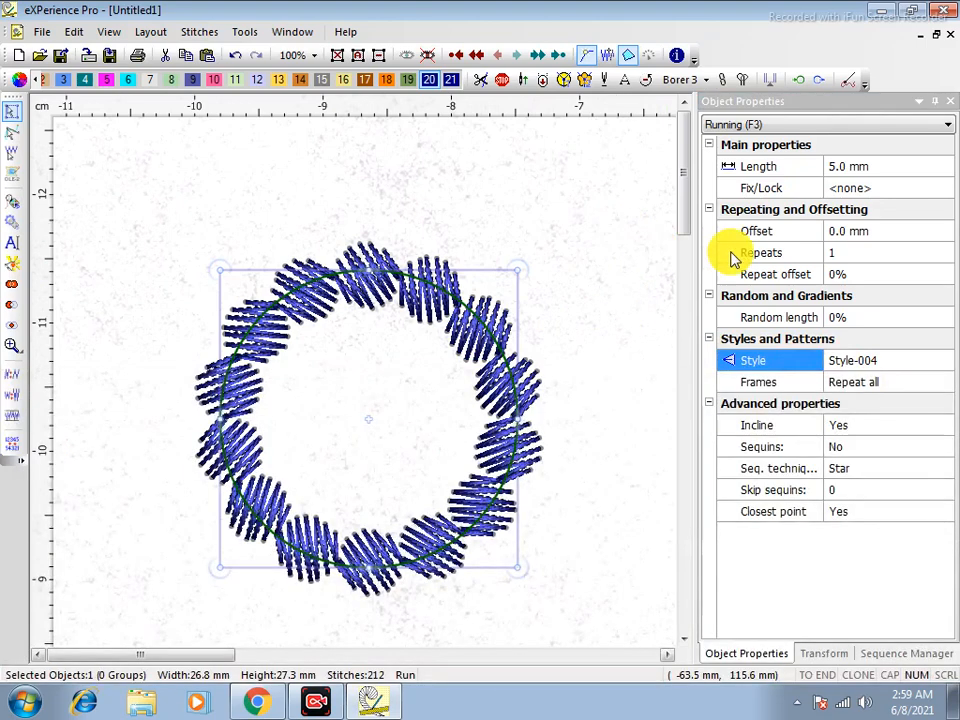
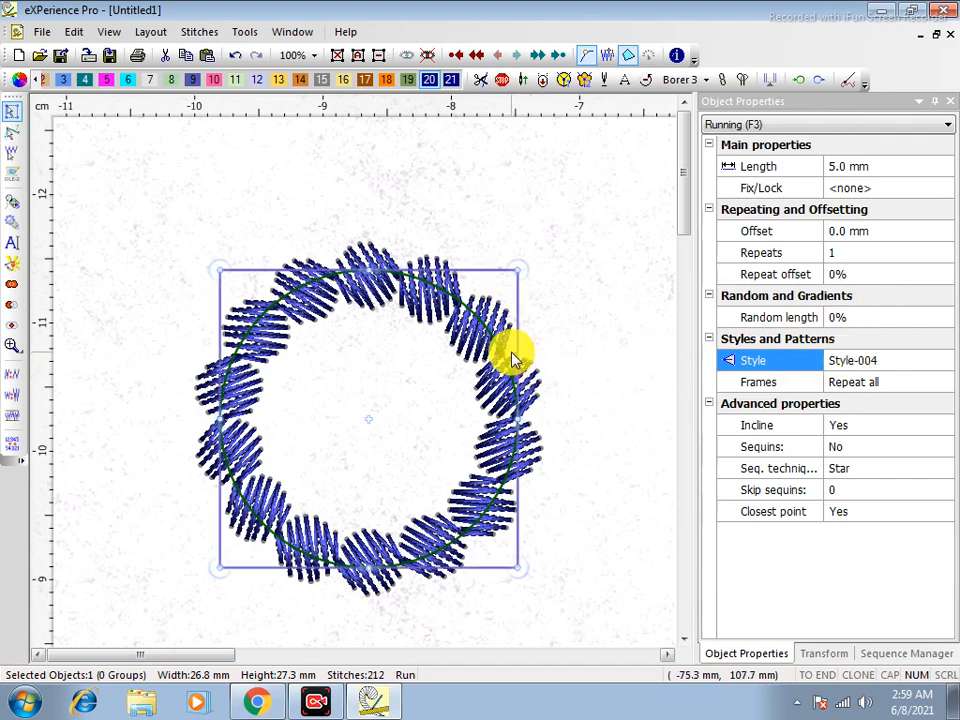
{"action": "left_click", "coordinate": [874, 365]}
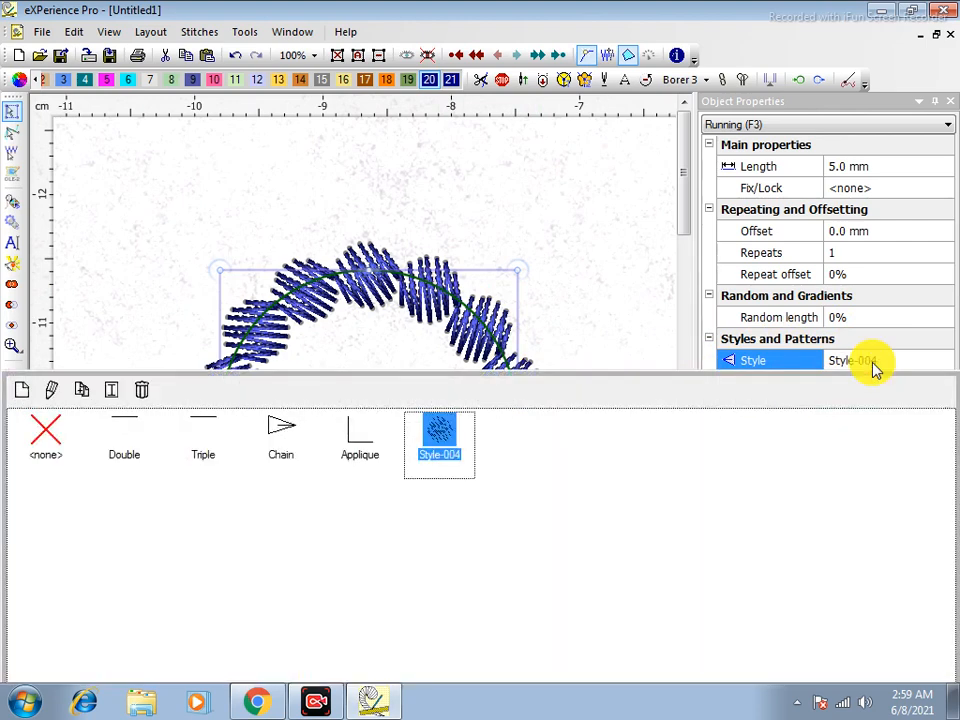
{"action": "left_click", "coordinate": [608, 325]}
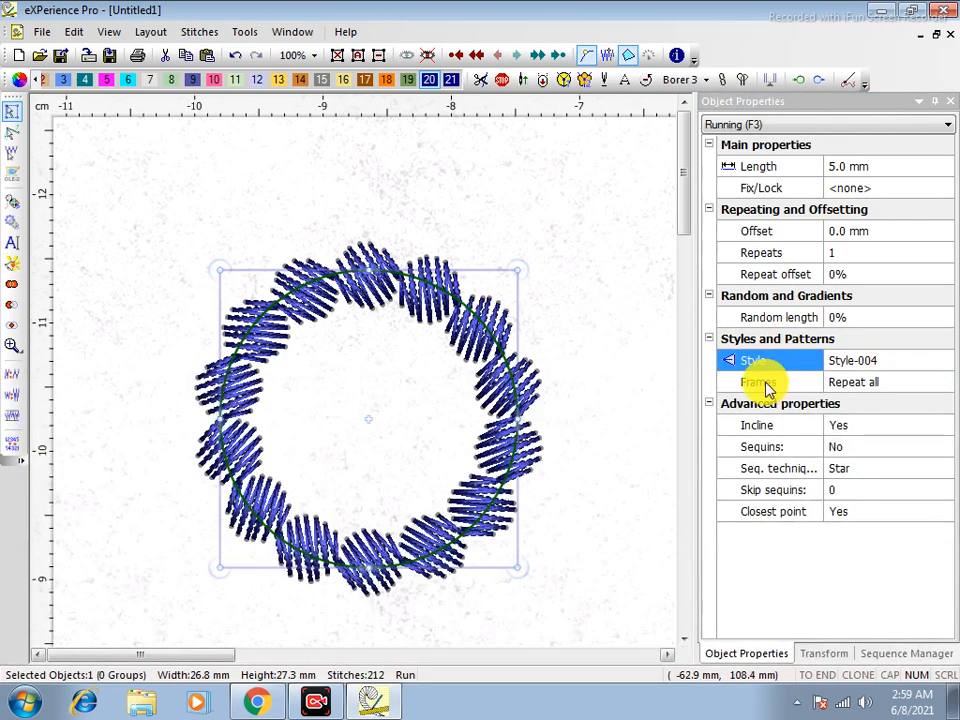
{"action": "left_click", "coordinate": [864, 362]}
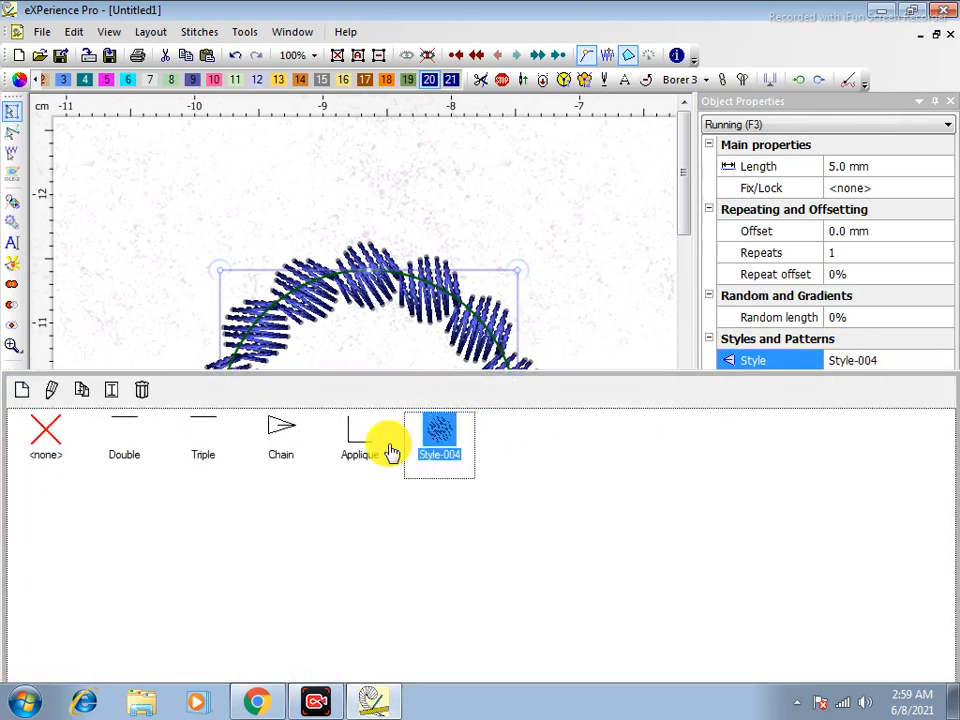
{"action": "left_click", "coordinate": [281, 437]}
{"action": "left_click", "coordinate": [564, 311]}
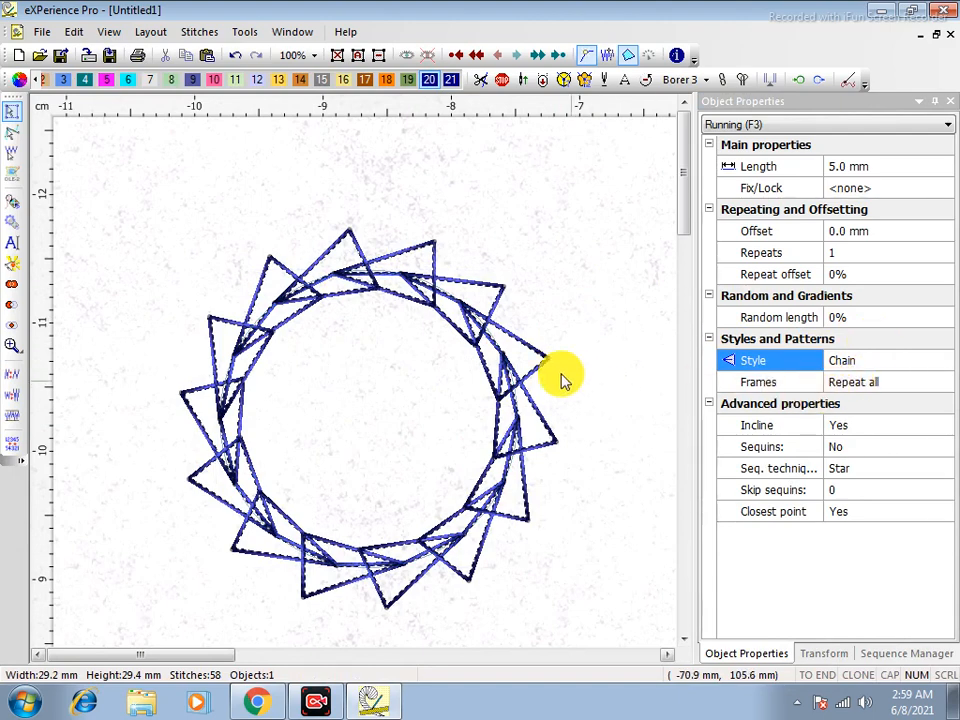
{"action": "left_click", "coordinate": [504, 361]}
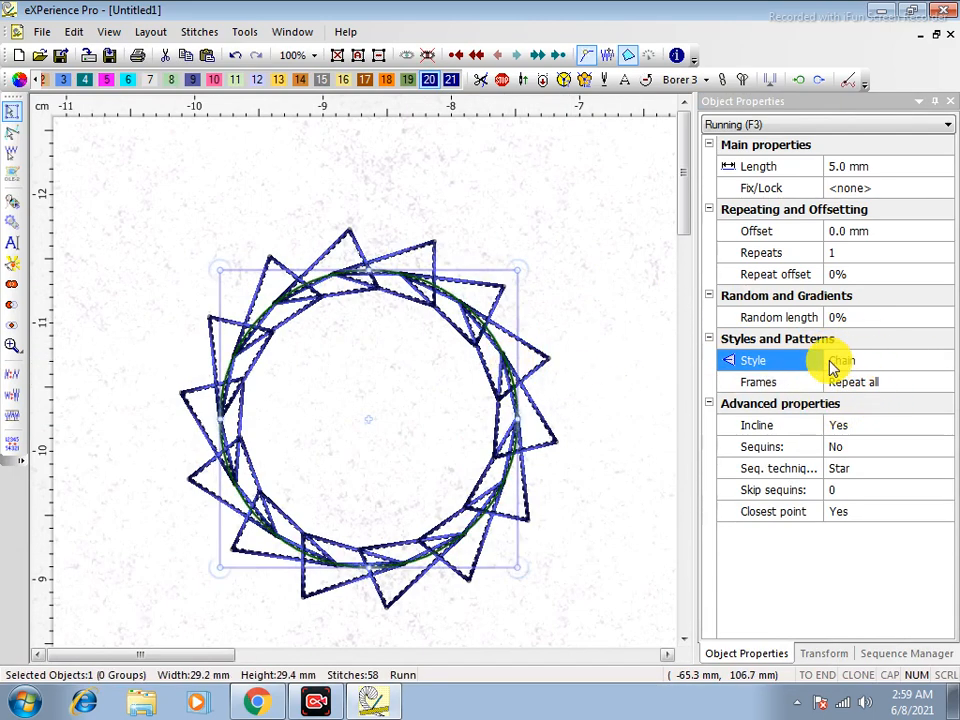
{"action": "left_click", "coordinate": [632, 318]}
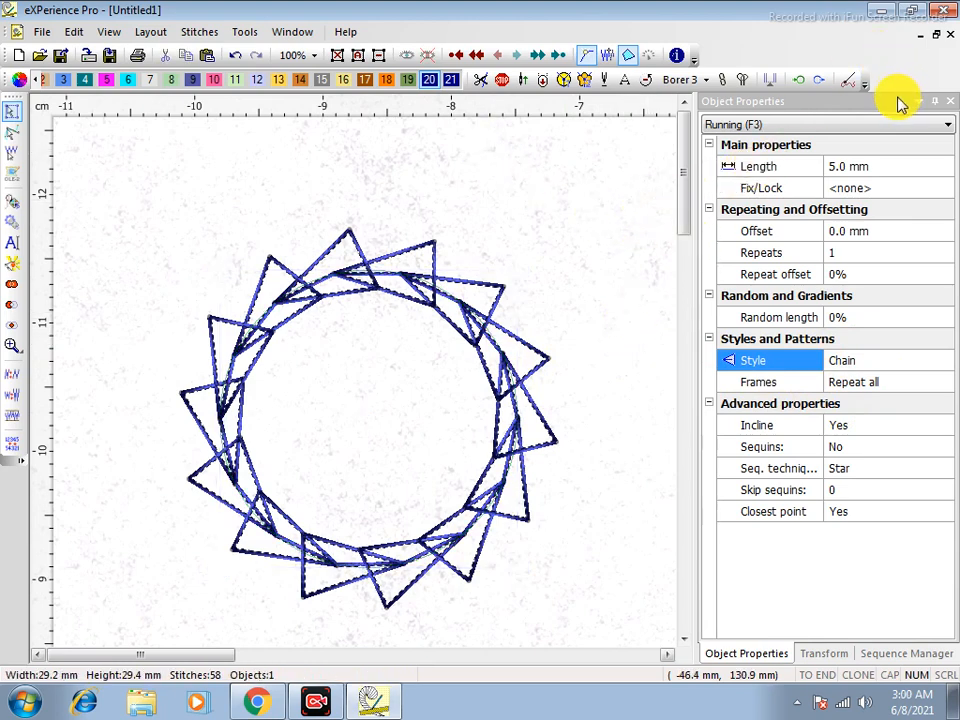
Close the circle design without saving and create a 10 by 10 cm design from the Styles-Patterns_black.ngs template
{"action": "left_click", "coordinate": [949, 34]}
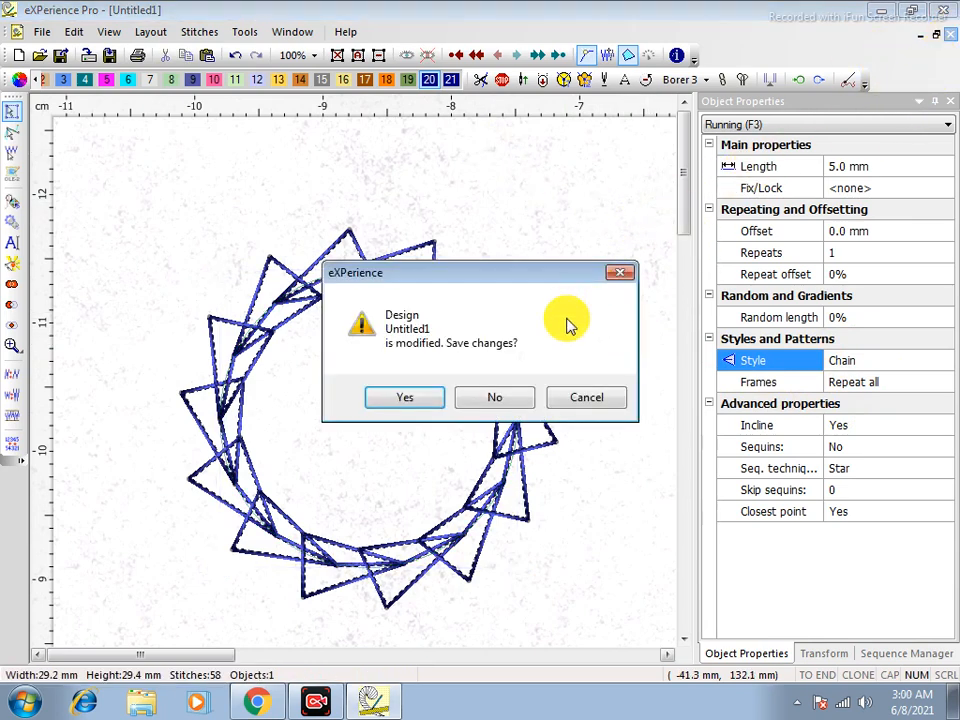
{"action": "left_click", "coordinate": [507, 412]}
{"action": "left_click", "coordinate": [18, 56]}
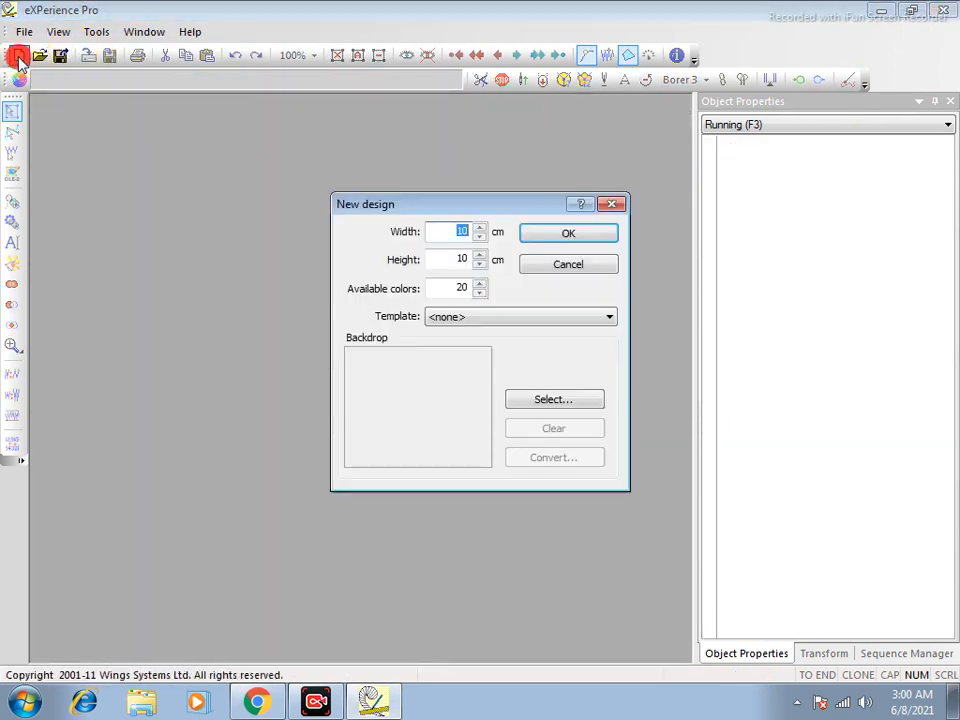
{"action": "left_click", "coordinate": [484, 320]}
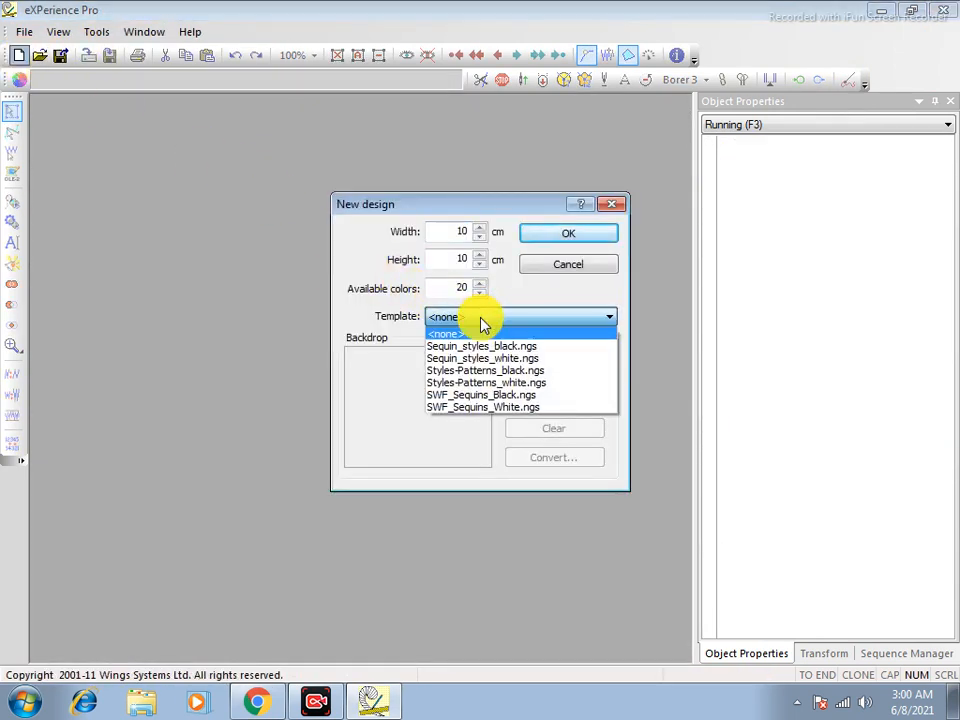
{"action": "left_click", "coordinate": [450, 380]}
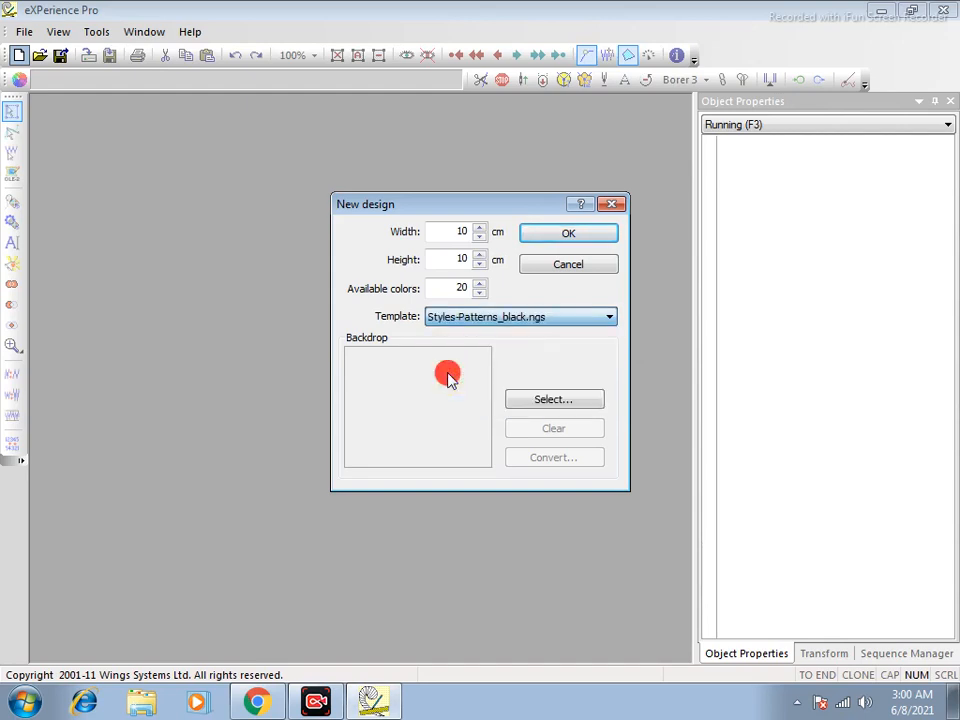
{"action": "left_click", "coordinate": [567, 238]}
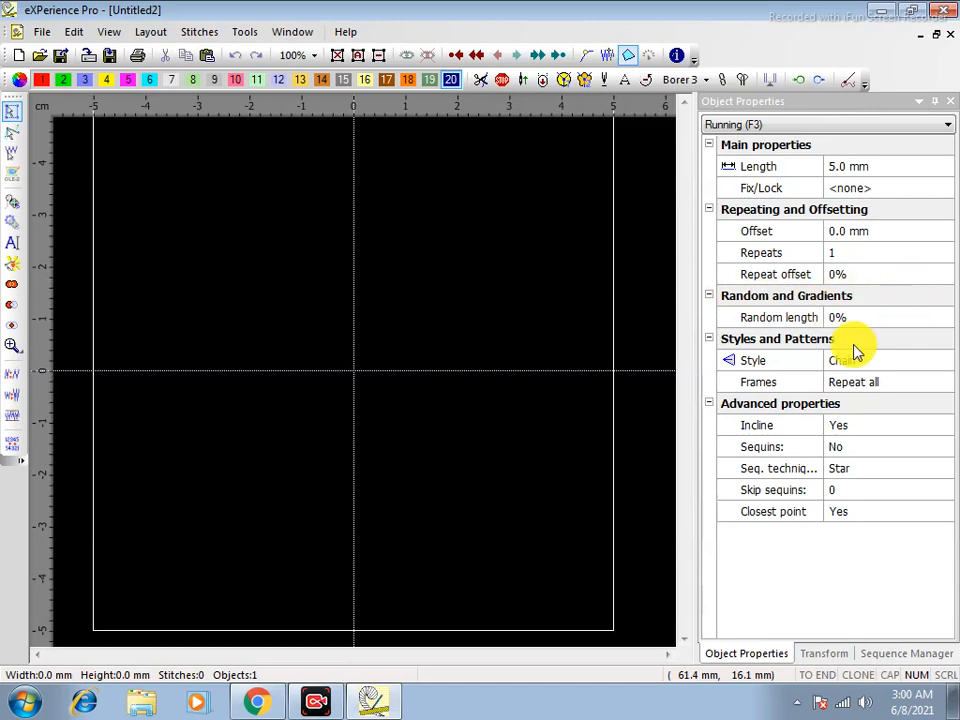
Browse the numbered pattern styles that the new template provides for the Running stitch
{"action": "left_click", "coordinate": [853, 360]}
{"action": "scroll", "coordinate": [478, 517], "scroll_direction": "down", "scroll_amount": 5}
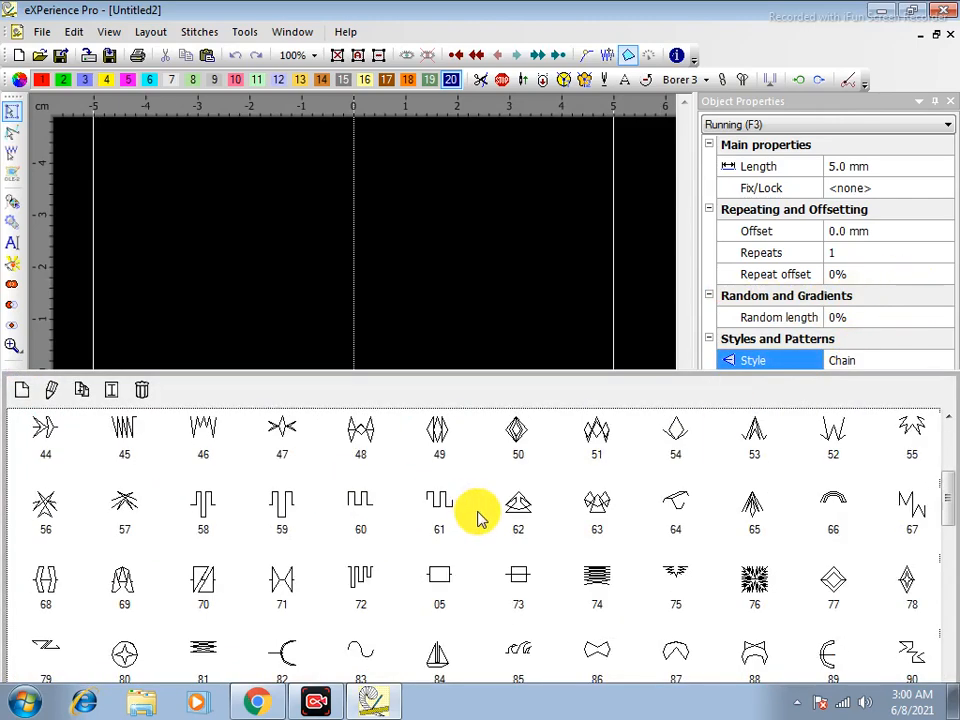
{"action": "left_click", "coordinate": [666, 573]}
{"action": "scroll", "coordinate": [516, 516], "scroll_direction": "up", "scroll_amount": 3}
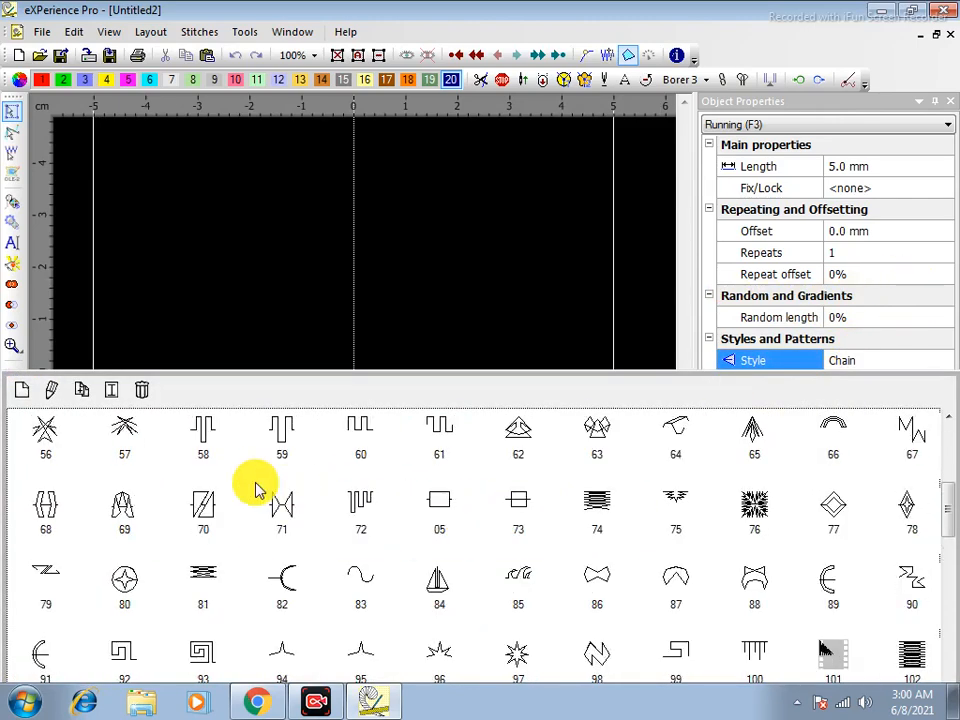
{"action": "scroll", "coordinate": [150, 450], "scroll_direction": "up", "scroll_amount": 3}
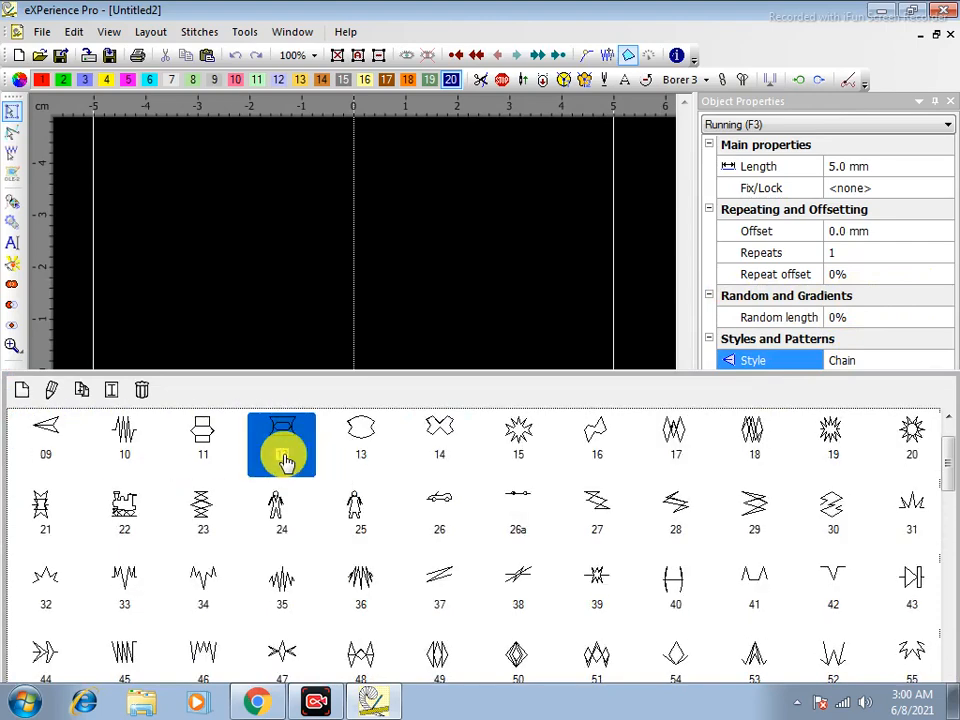
{"action": "left_click", "coordinate": [780, 452]}
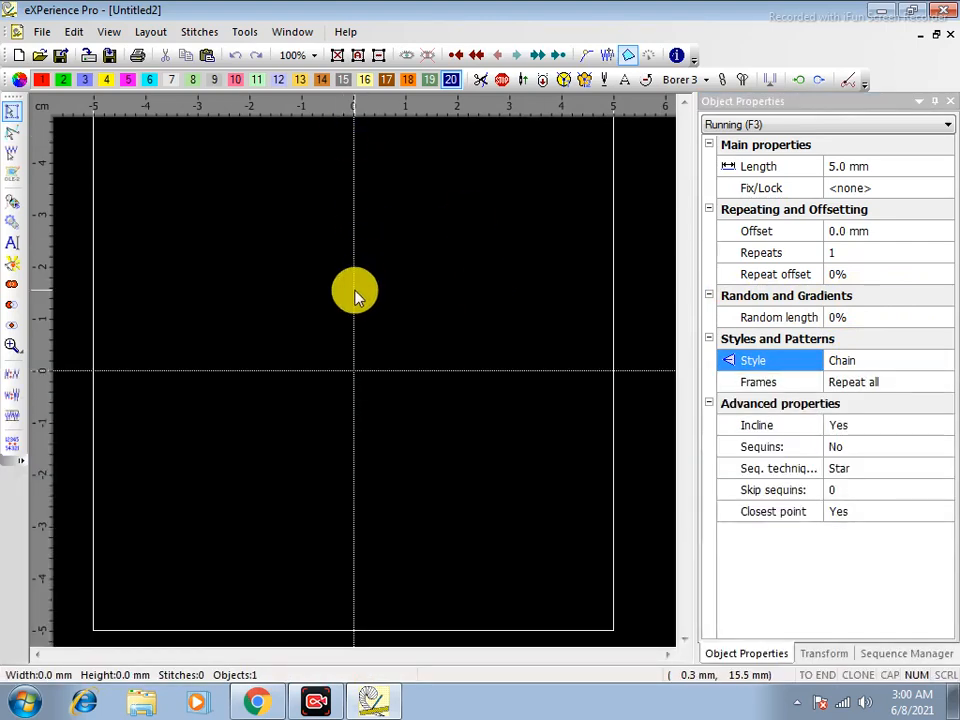
Draw an open, looping 14-point Running curve about 82 mm wide and 70 mm high around the design centre
{"action": "left_click", "coordinate": [197, 265]}
{"action": "left_click", "coordinate": [271, 189]}
{"action": "left_click", "coordinate": [410, 181]}
{"action": "left_click", "coordinate": [456, 268]}
{"action": "left_click", "coordinate": [536, 437]}
{"action": "left_click", "coordinate": [515, 489]}
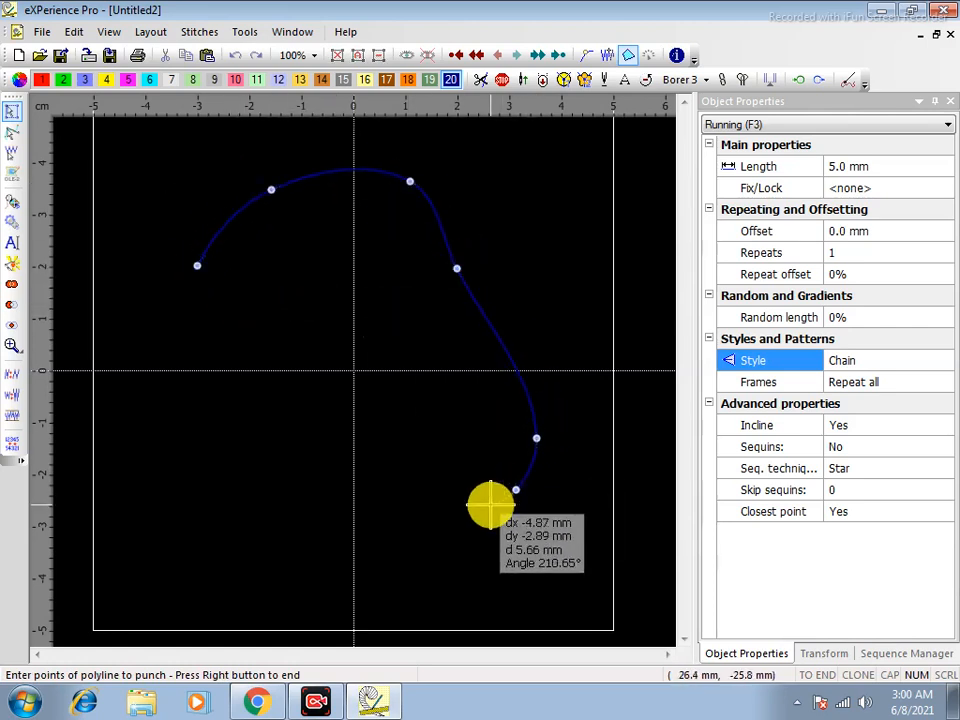
{"action": "left_click", "coordinate": [490, 504]}
{"action": "left_click", "coordinate": [375, 454]}
{"action": "left_click", "coordinate": [260, 438]}
{"action": "left_click", "coordinate": [151, 460]}
{"action": "left_click", "coordinate": [158, 380]}
{"action": "left_click", "coordinate": [266, 314]}
{"action": "left_click", "coordinate": [377, 329]}
{"action": "left_click", "coordinate": [391, 344]}
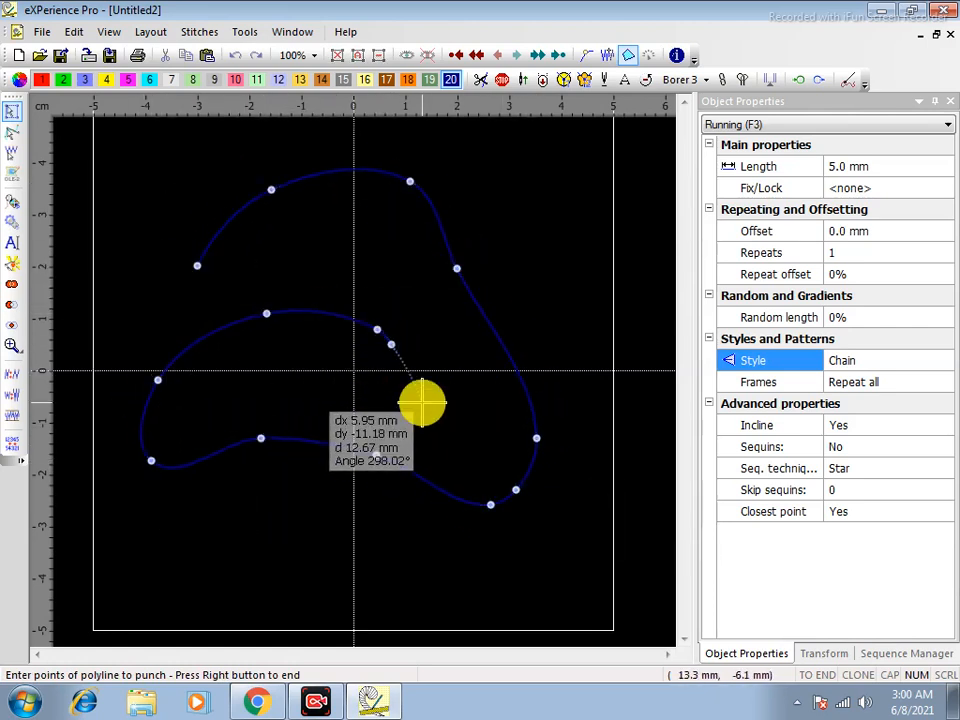
{"action": "right_click", "coordinate": [422, 403]}
{"action": "right_click", "coordinate": [435, 376]}
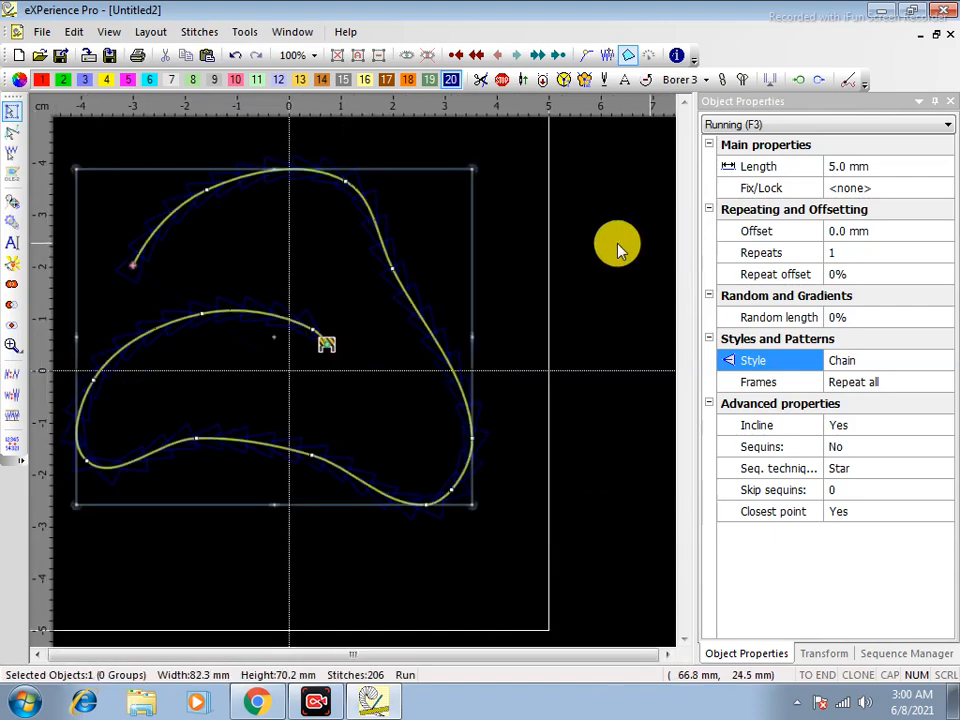
Set the curve's stitch length to 2.5 mm and recolour it with thread colour 13
{"action": "left_click", "coordinate": [915, 166]}
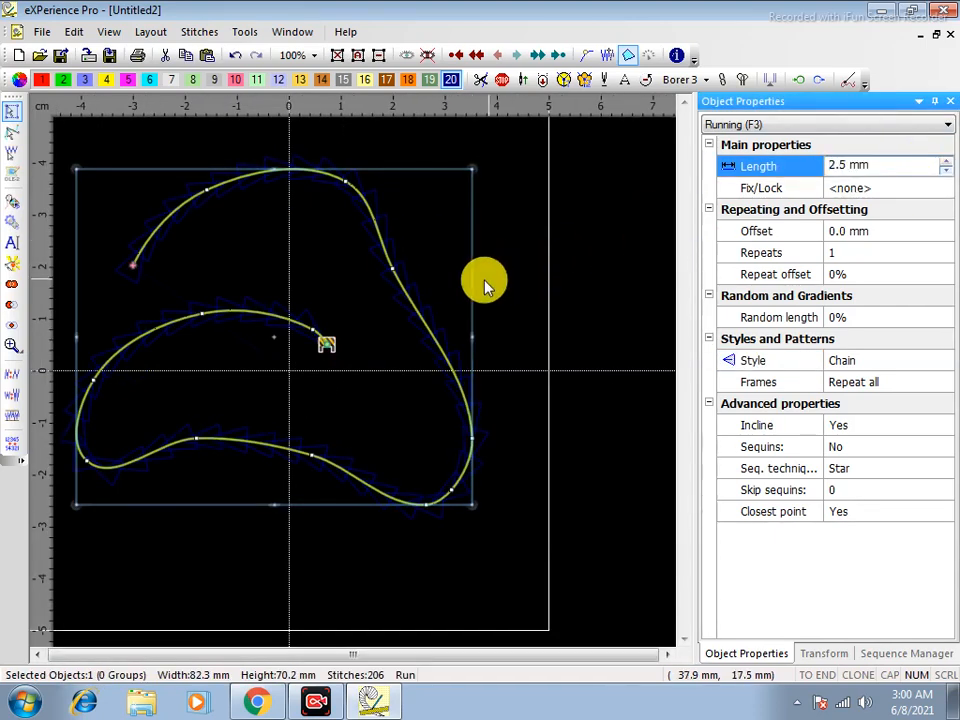
{"action": "type", "text": "2.5 mm"}
{"action": "key", "text": "Return"}
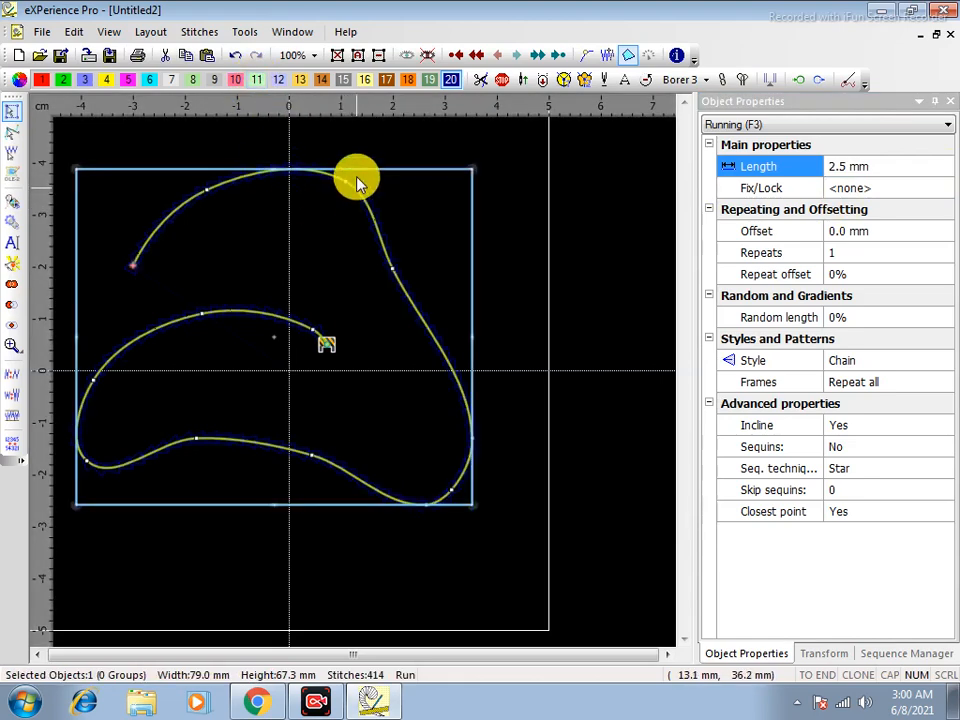
{"action": "left_click", "coordinate": [299, 80]}
{"action": "left_click", "coordinate": [530, 220]}
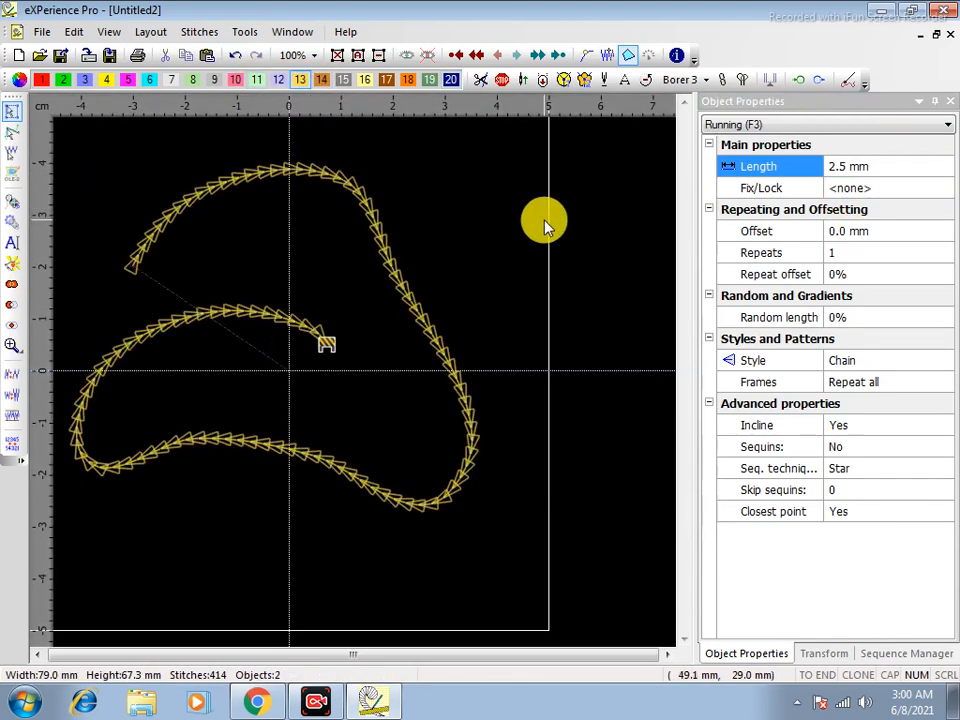
Switch to the realistic stitch view and apply double-circle style 08 to the curve
{"action": "scroll", "coordinate": [352, 326], "scroll_direction": "up", "scroll_amount": 3}
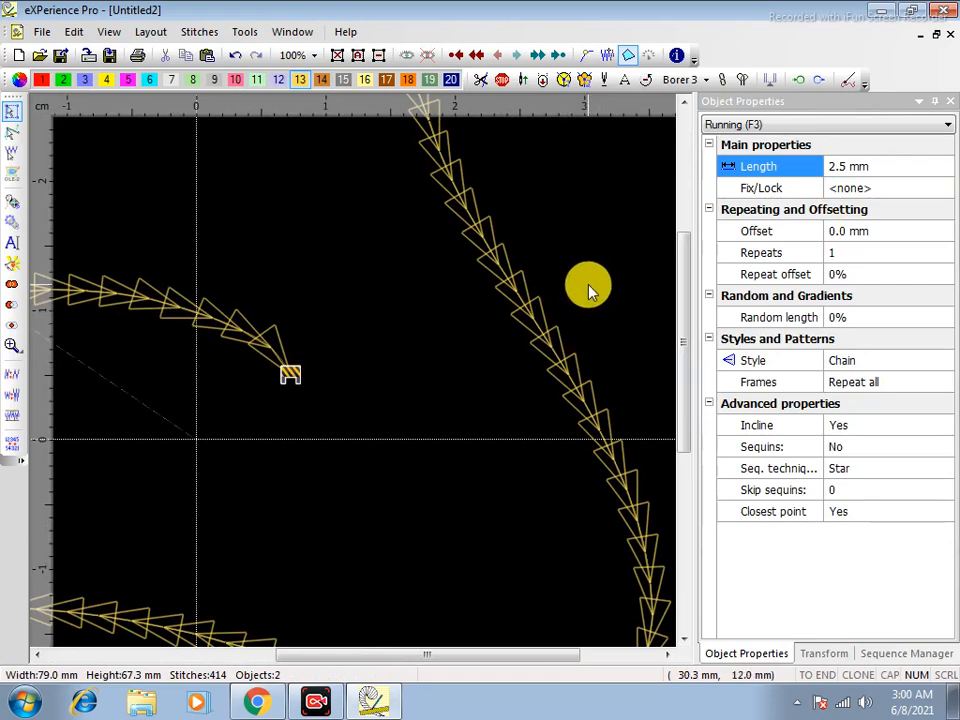
{"action": "key", "text": "r"}
{"action": "left_click", "coordinate": [545, 322]}
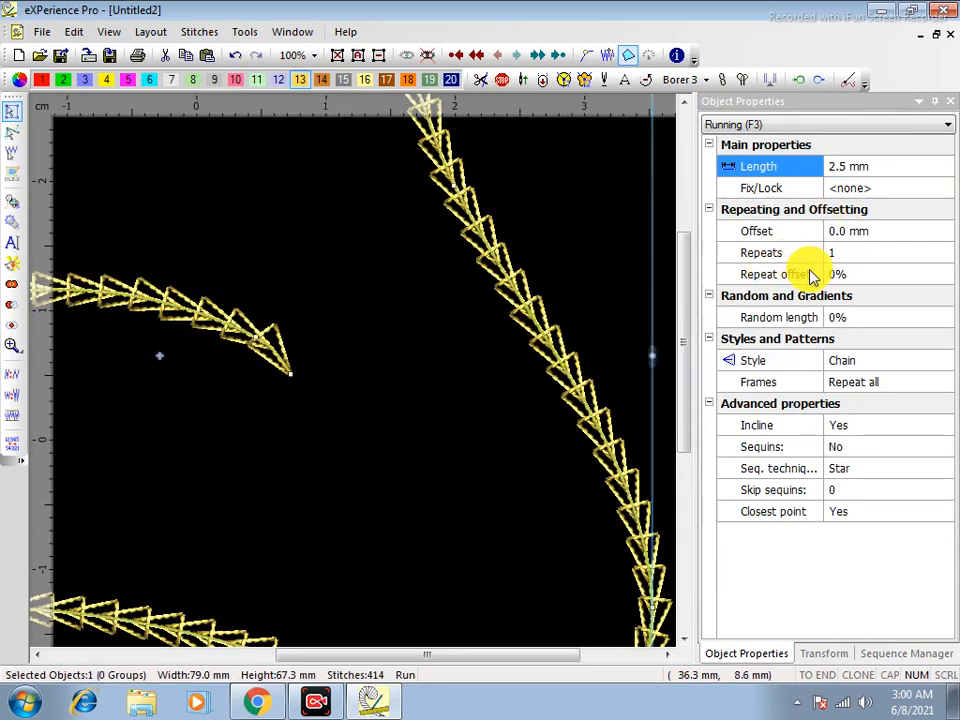
{"action": "left_click", "coordinate": [851, 363]}
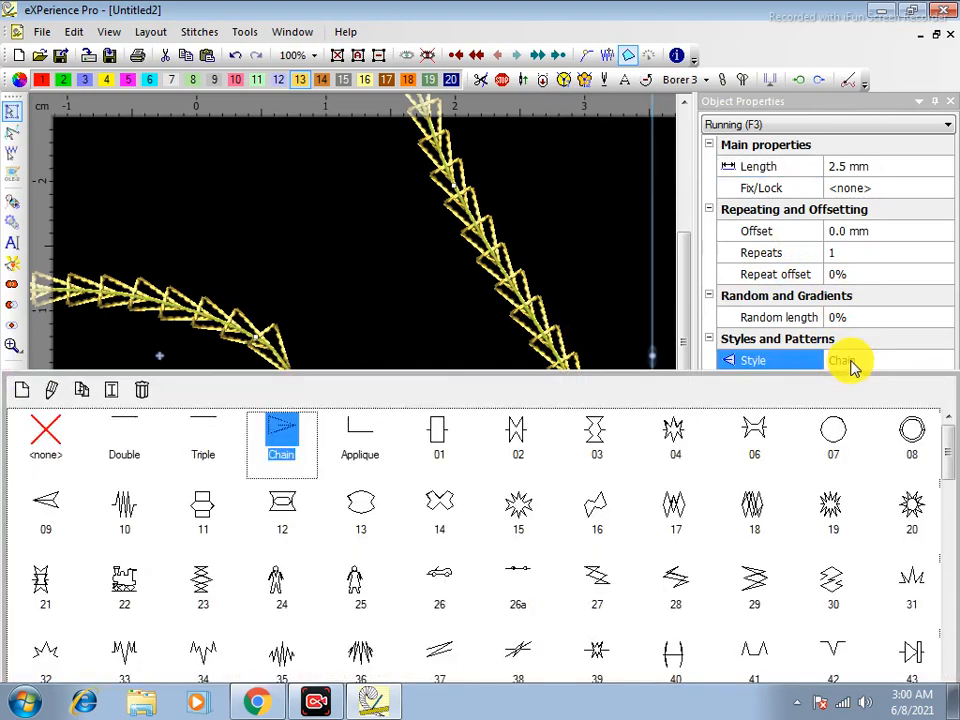
{"action": "left_click", "coordinate": [910, 450]}
{"action": "scroll", "coordinate": [461, 332], "scroll_direction": "down", "scroll_amount": 5}
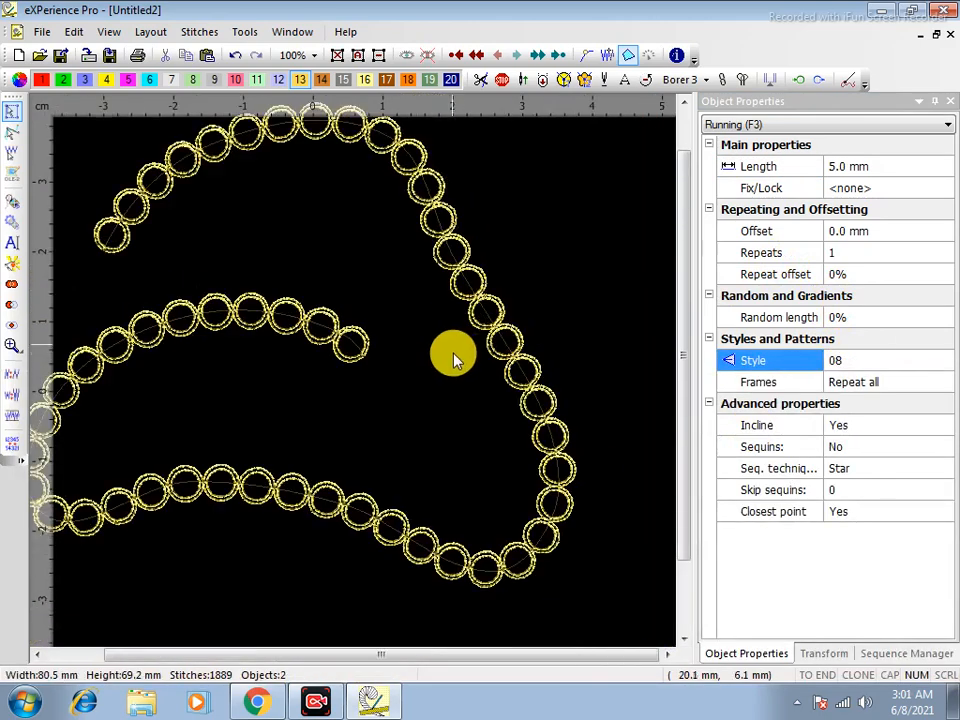
Try to assign style 119 while the curve is deselected
{"action": "left_click", "coordinate": [855, 366]}
{"action": "scroll", "coordinate": [471, 600], "scroll_direction": "down", "scroll_amount": 5}
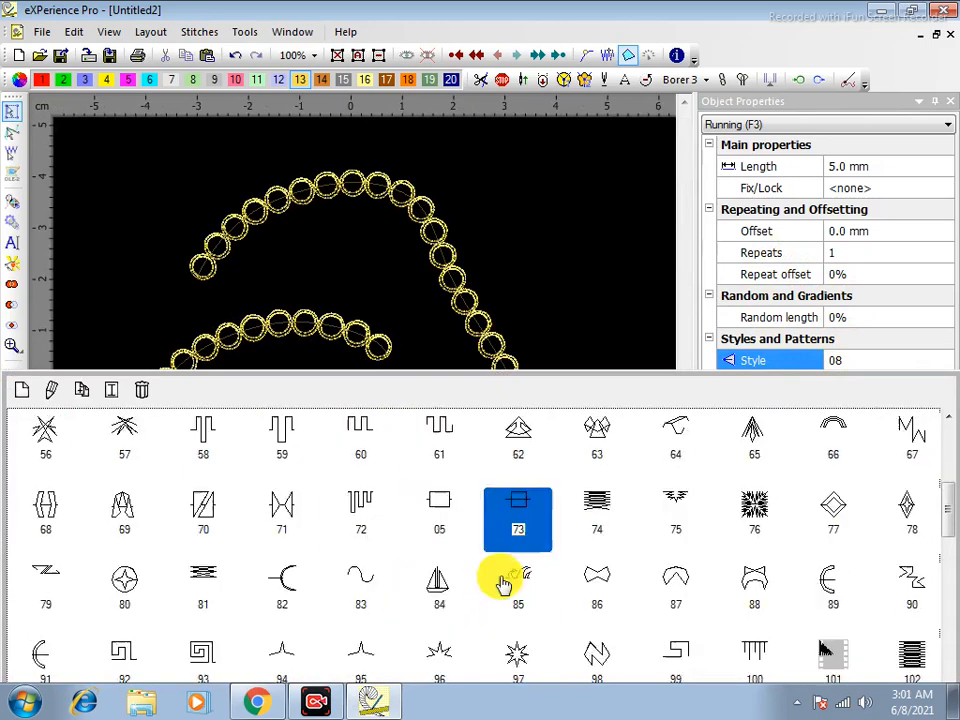
{"action": "scroll", "coordinate": [503, 580], "scroll_direction": "down", "scroll_amount": 2}
{"action": "scroll", "coordinate": [405, 645], "scroll_direction": "down", "scroll_amount": 1}
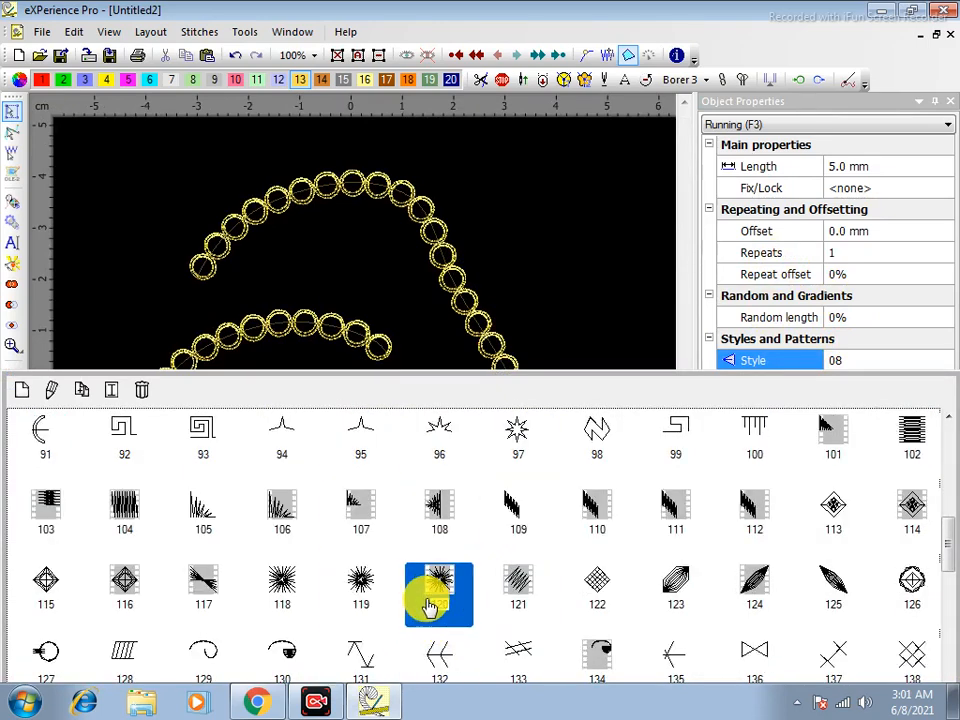
{"action": "left_click", "coordinate": [360, 591]}
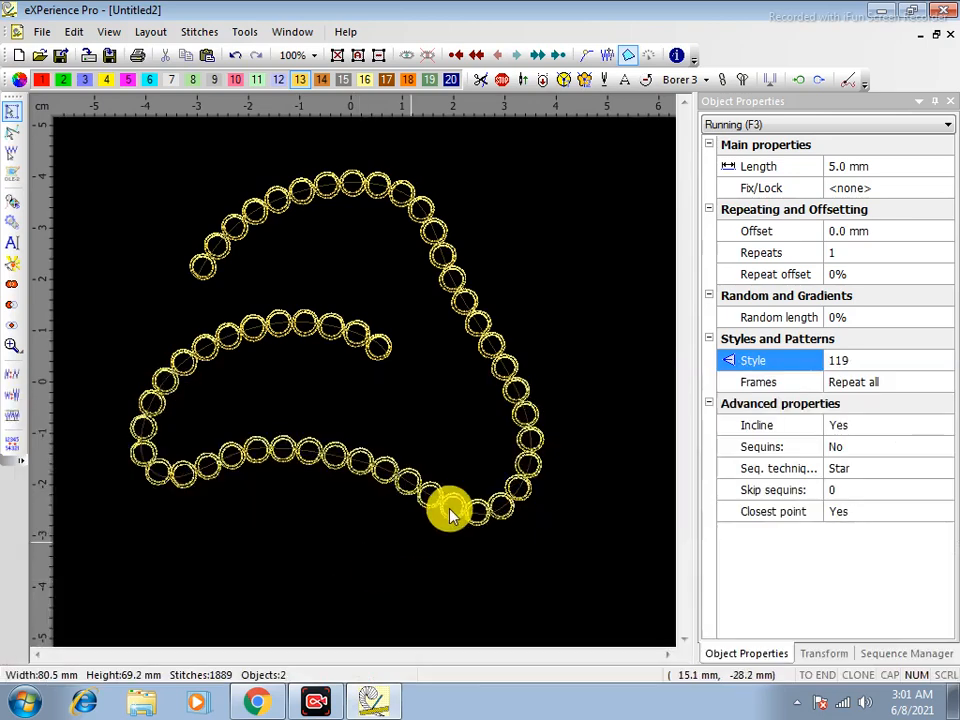
Apply starburst style 119 to the selected curve and inspect its stitches up close
{"action": "left_click", "coordinate": [904, 362]}
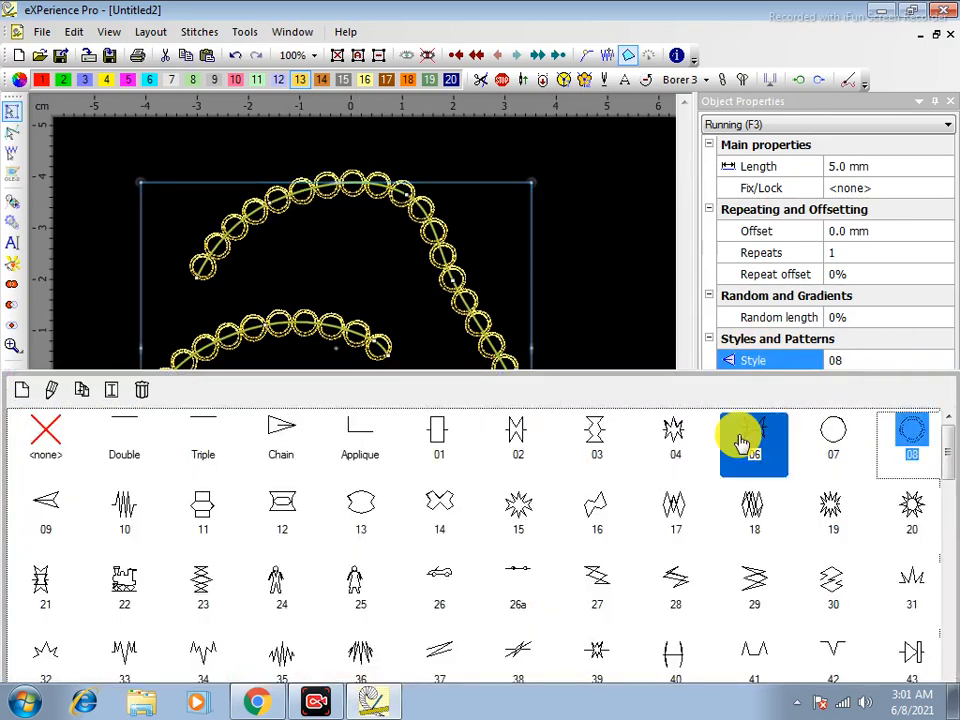
{"action": "scroll", "coordinate": [480, 601], "scroll_direction": "down", "scroll_amount": 7}
{"action": "scroll", "coordinate": [480, 601], "scroll_direction": "down", "scroll_amount": 1}
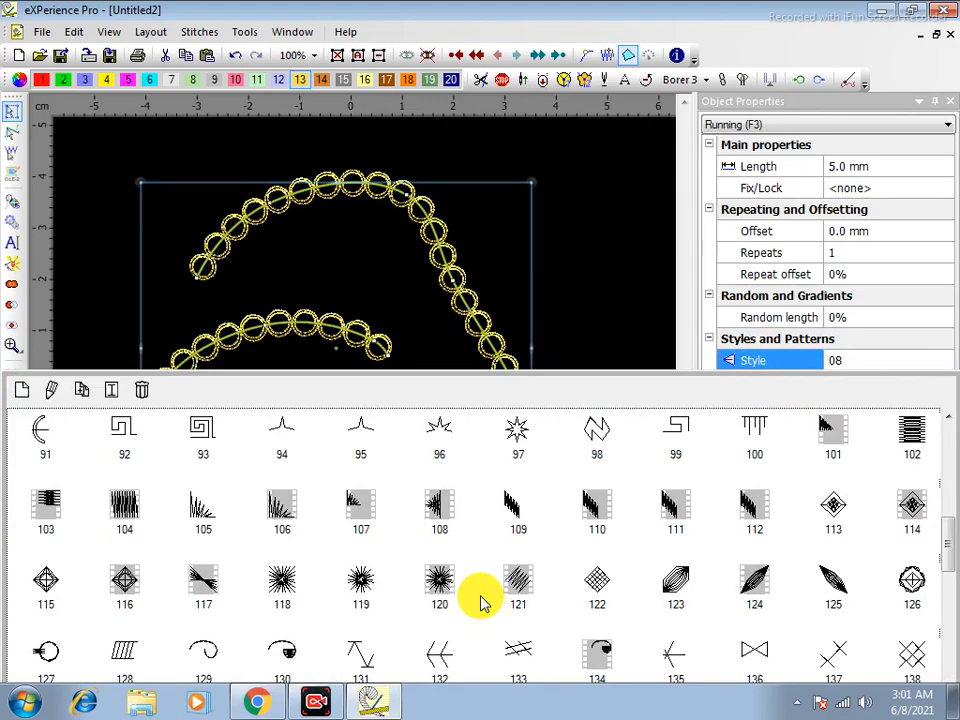
{"action": "left_click", "coordinate": [373, 604]}
{"action": "left_click", "coordinate": [557, 317]}
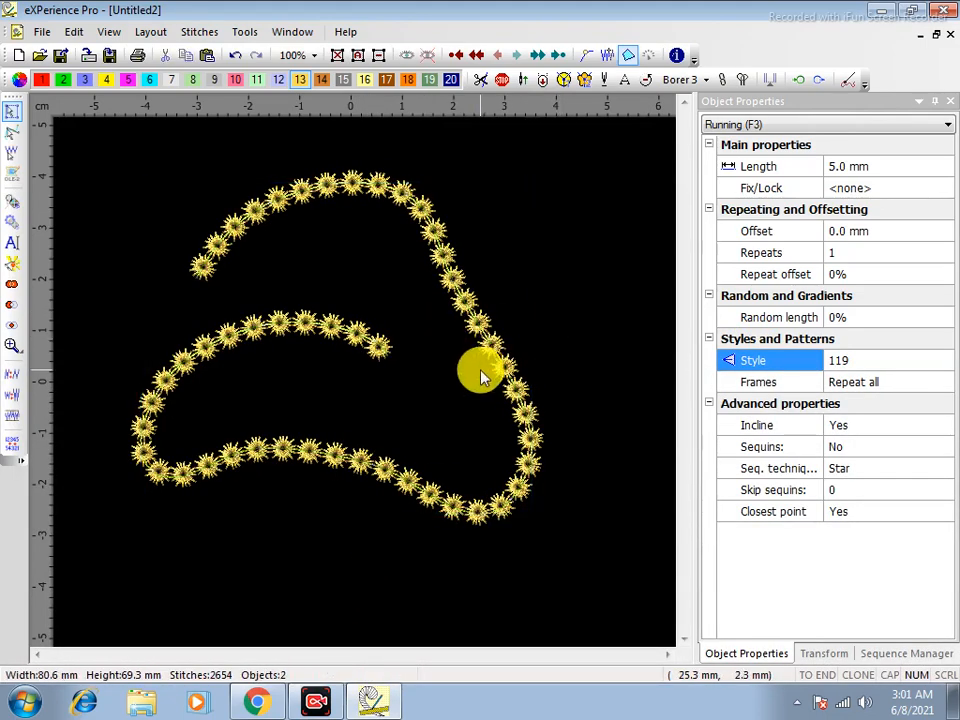
{"action": "scroll", "coordinate": [530, 373], "scroll_direction": "up", "scroll_amount": 3}
{"action": "scroll", "coordinate": [573, 388], "scroll_direction": "down", "scroll_amount": 1}
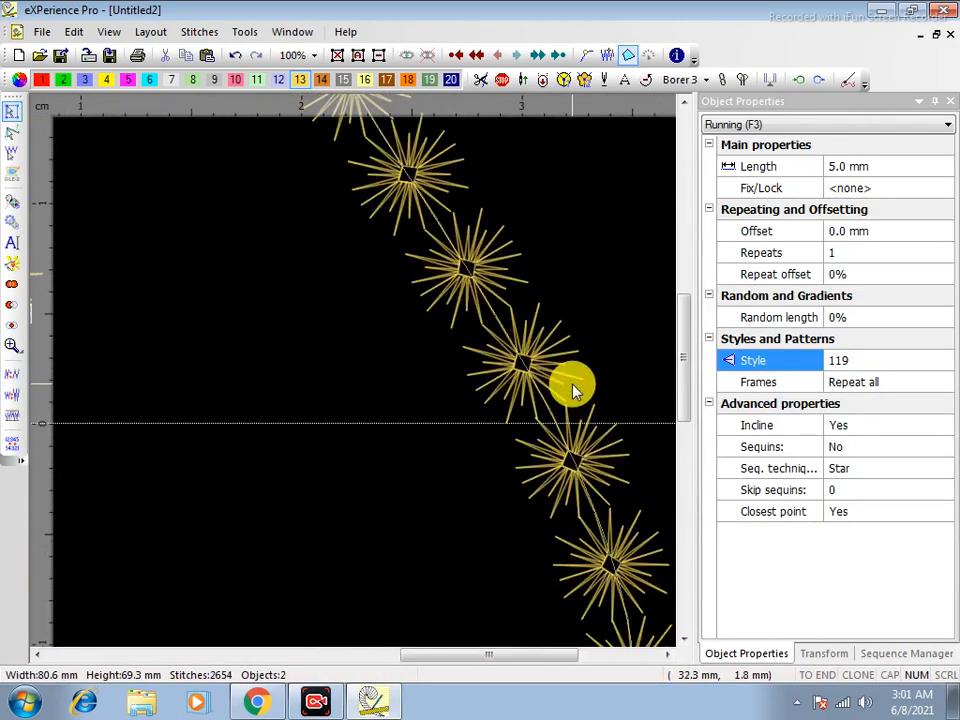
Apply multi-frame starburst style 120 to the curve and inspect its stitches up close
{"action": "scroll", "coordinate": [568, 394], "scroll_direction": "down", "scroll_amount": 1}
{"action": "scroll", "coordinate": [565, 398], "scroll_direction": "down", "scroll_amount": 1}
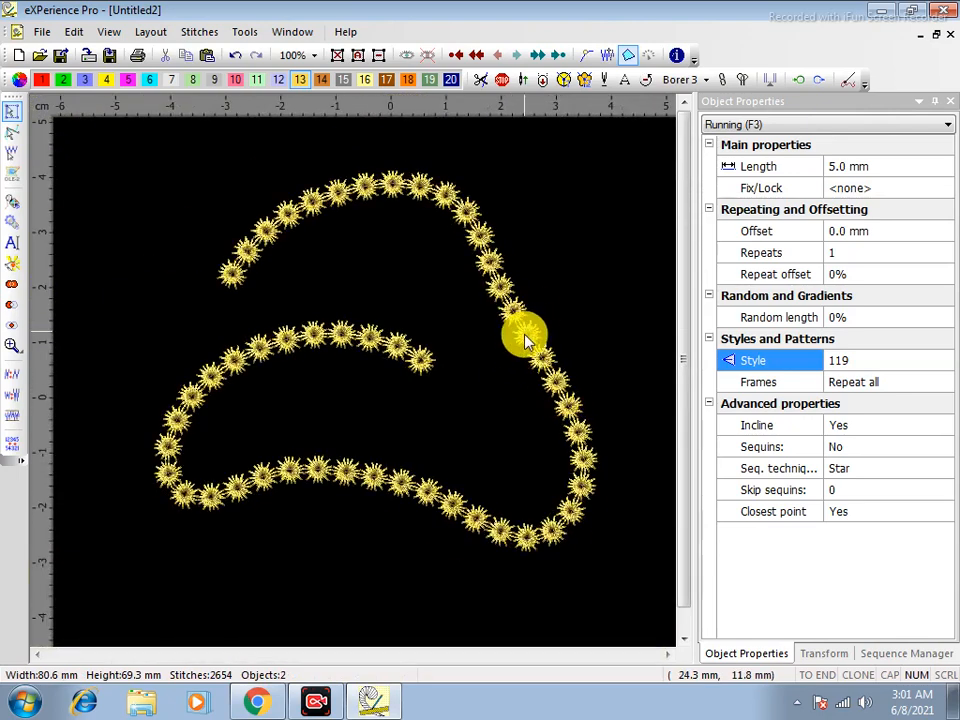
{"action": "left_click", "coordinate": [523, 328]}
{"action": "left_click", "coordinate": [893, 362]}
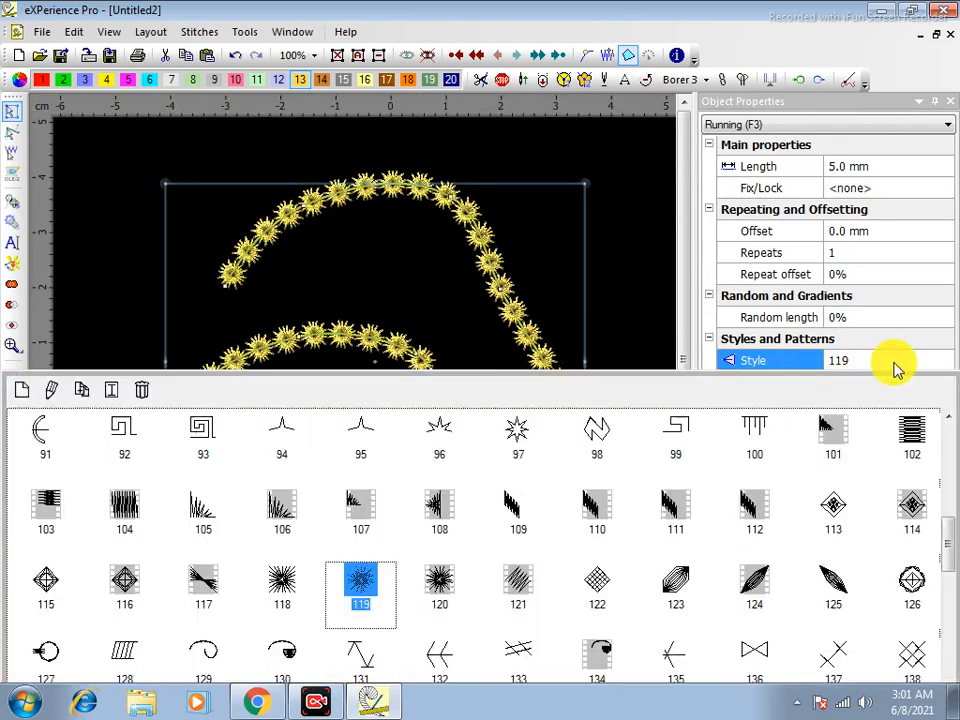
{"action": "left_click", "coordinate": [445, 577]}
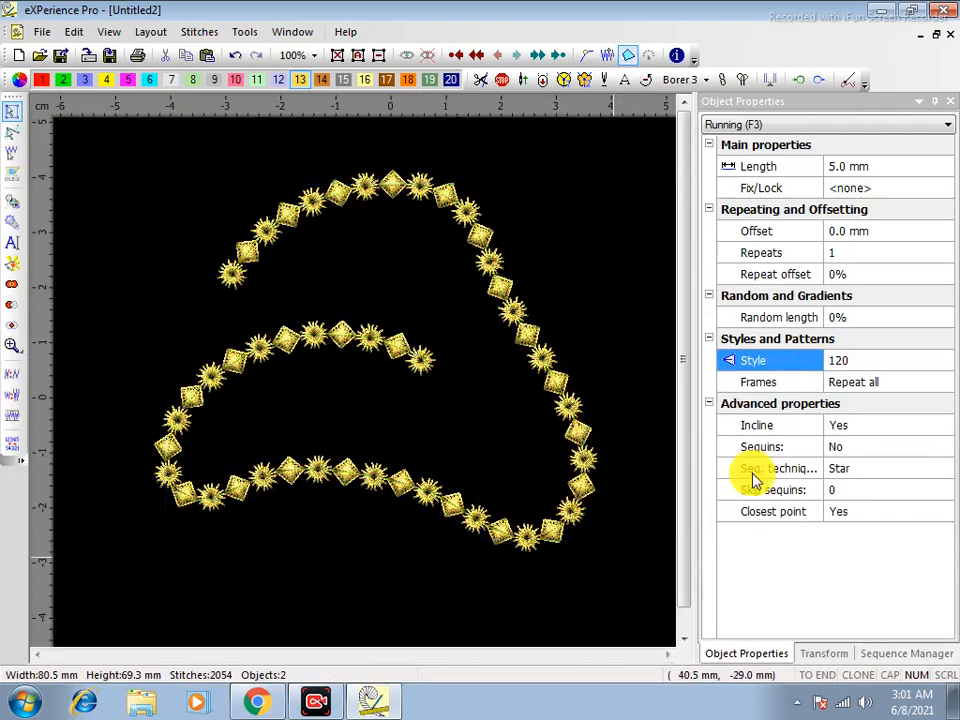
{"action": "left_click", "coordinate": [857, 362]}
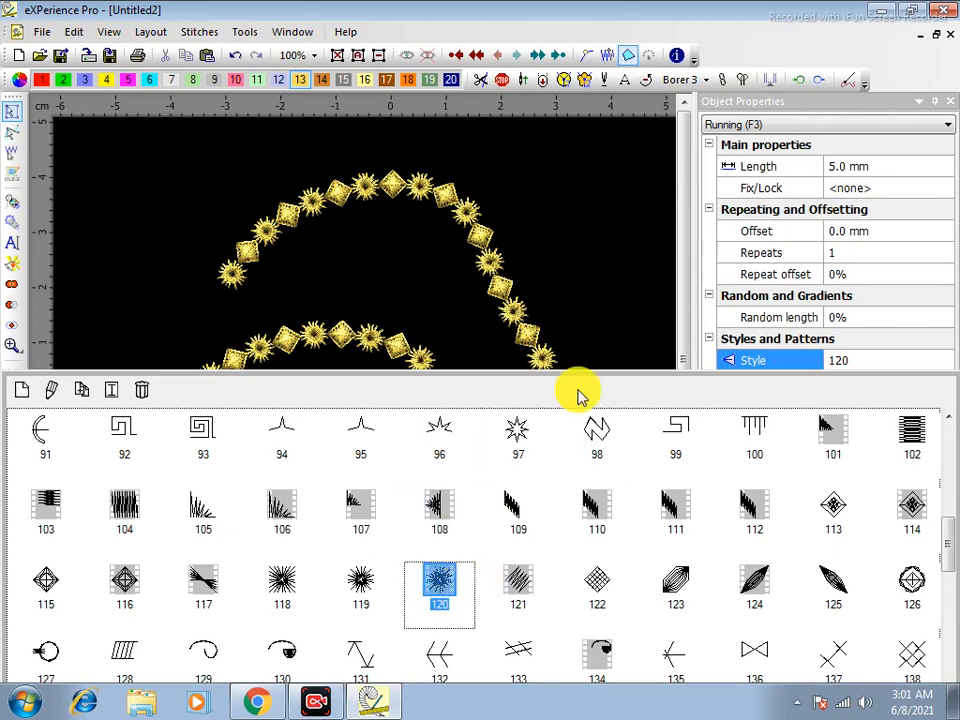
{"action": "left_click", "coordinate": [554, 337]}
{"action": "scroll", "coordinate": [549, 358], "scroll_direction": "up", "scroll_amount": 4}
{"action": "scroll", "coordinate": [549, 372], "scroll_direction": "down", "scroll_amount": 5}
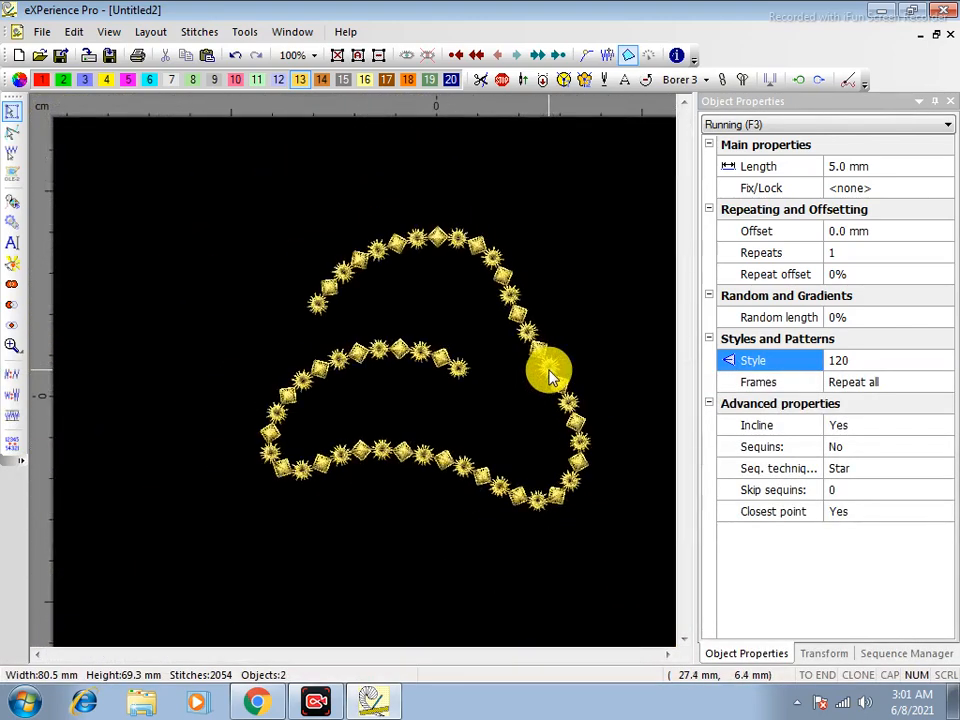
Try to assign styles 111 and 116 from the pattern library while the curve is deselected
{"action": "left_click", "coordinate": [896, 360]}
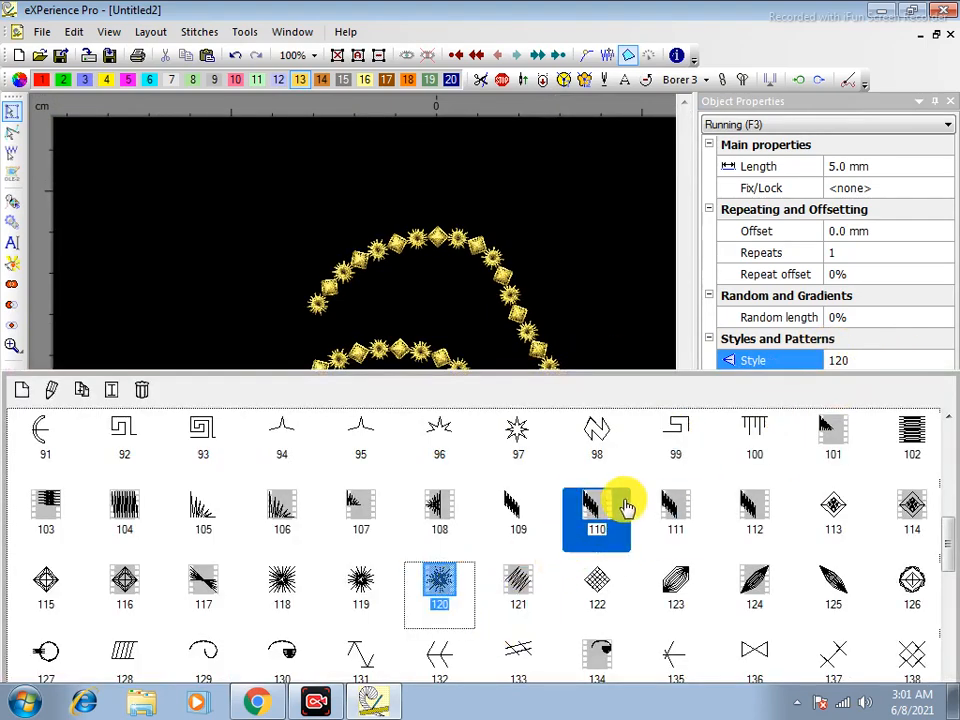
{"action": "left_click", "coordinate": [697, 550]}
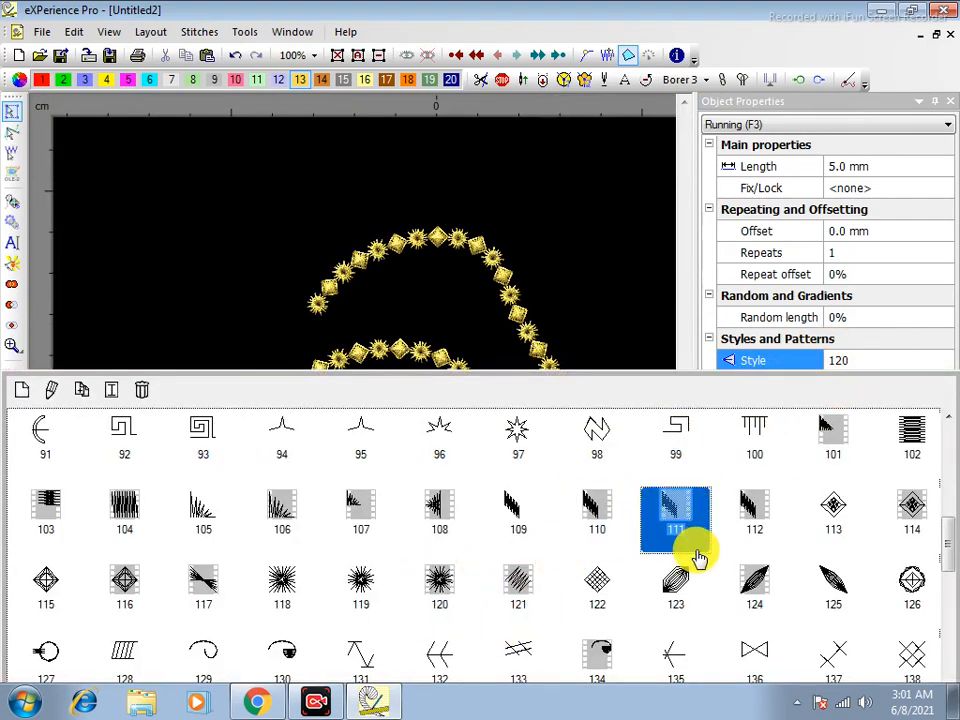
{"action": "scroll", "coordinate": [482, 529], "scroll_direction": "down", "scroll_amount": 2}
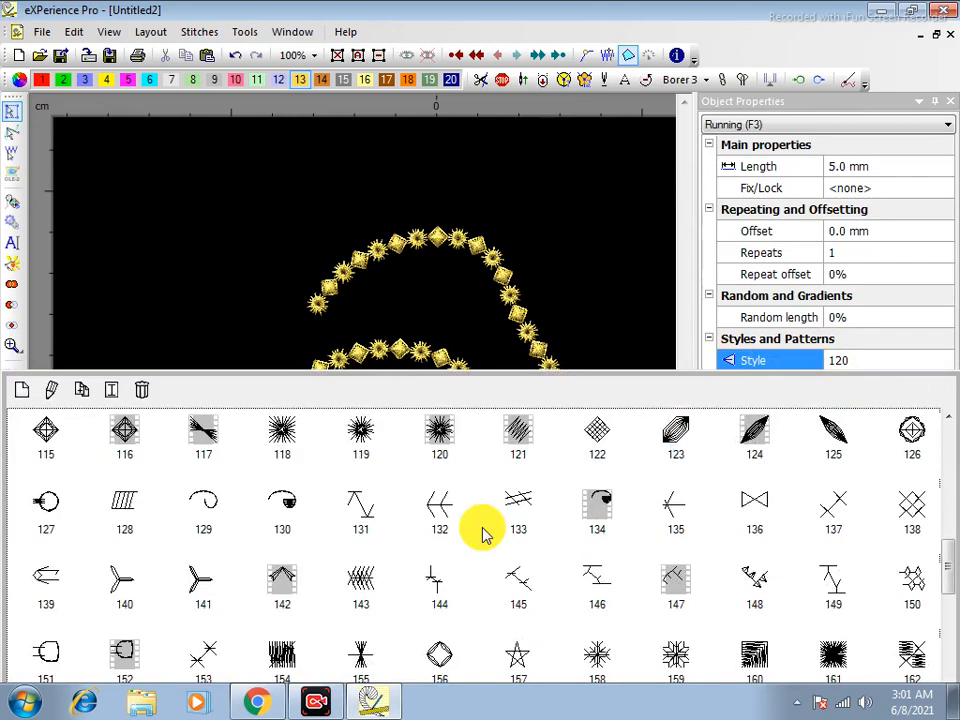
{"action": "scroll", "coordinate": [178, 491], "scroll_direction": "up", "scroll_amount": 1}
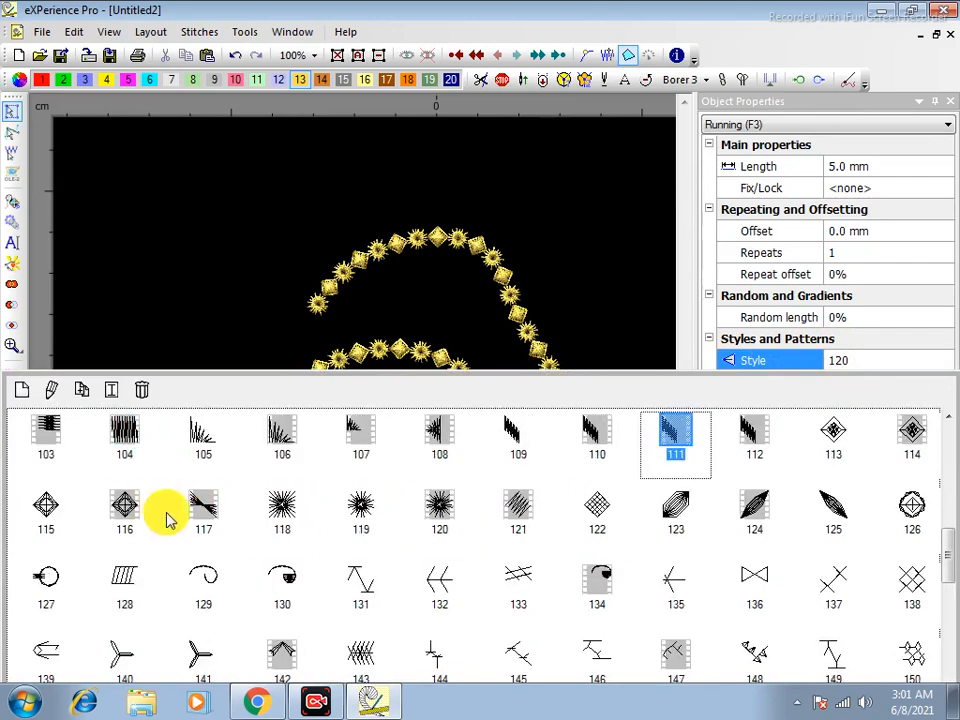
{"action": "scroll", "coordinate": [167, 510], "scroll_direction": "up", "scroll_amount": 1}
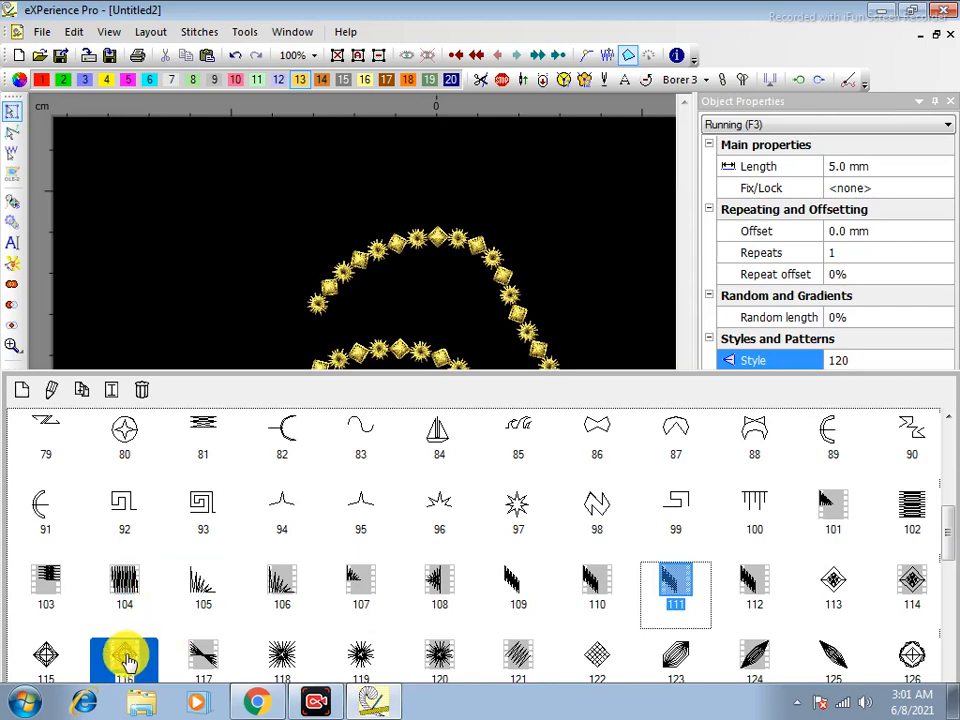
{"action": "left_click", "coordinate": [125, 657]}
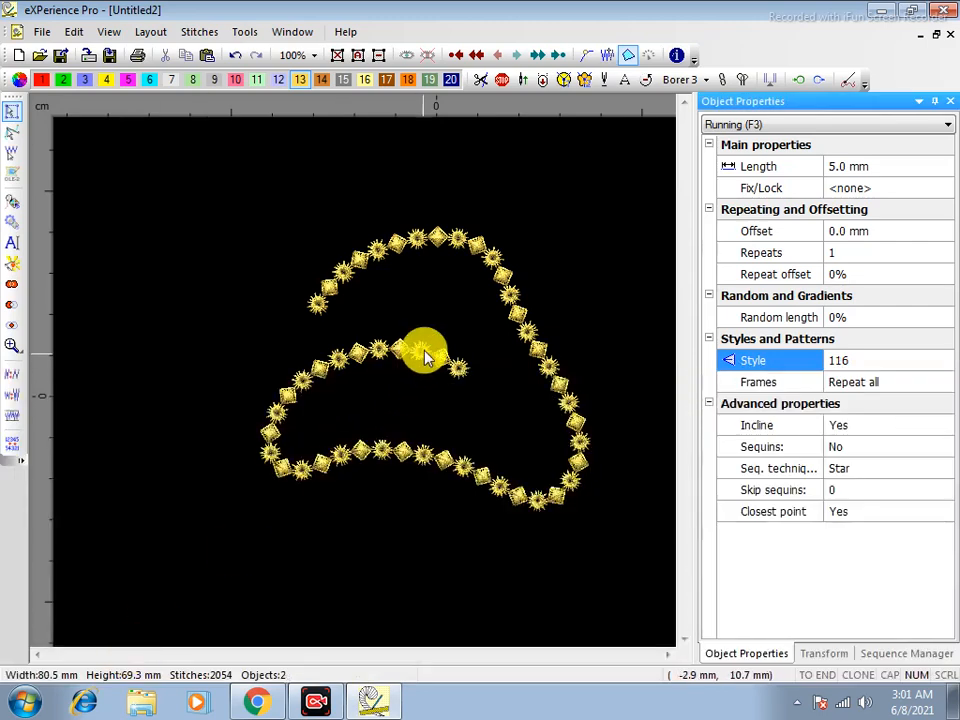
Apply crossed-diamond style 116 to the selected curve and inspect its frames up close
{"action": "left_click", "coordinate": [544, 358]}
{"action": "left_click", "coordinate": [850, 360]}
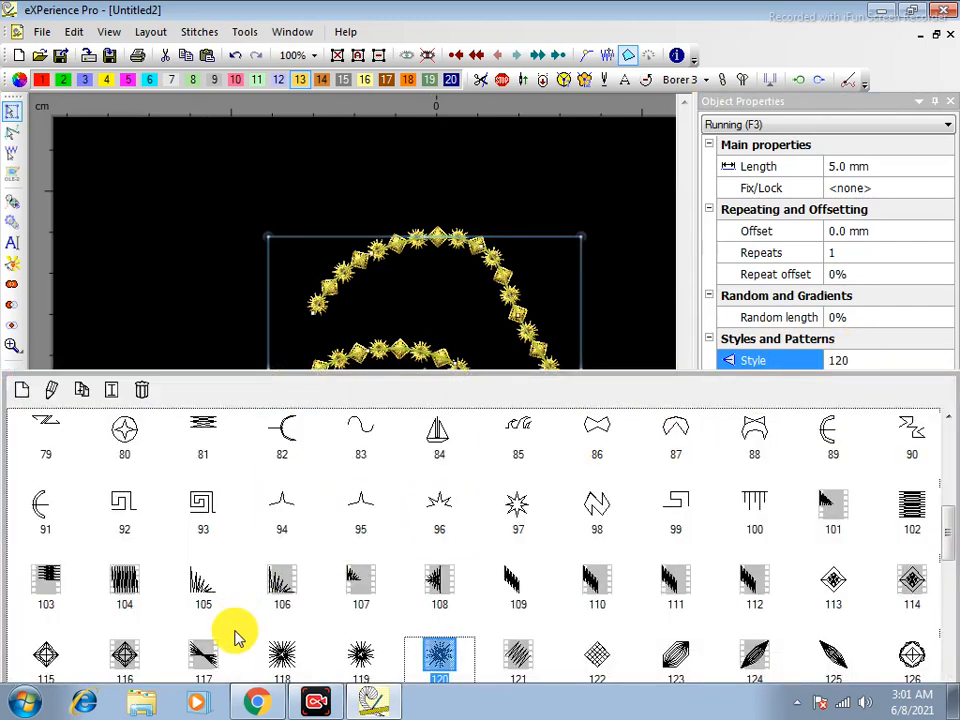
{"action": "left_click", "coordinate": [136, 650]}
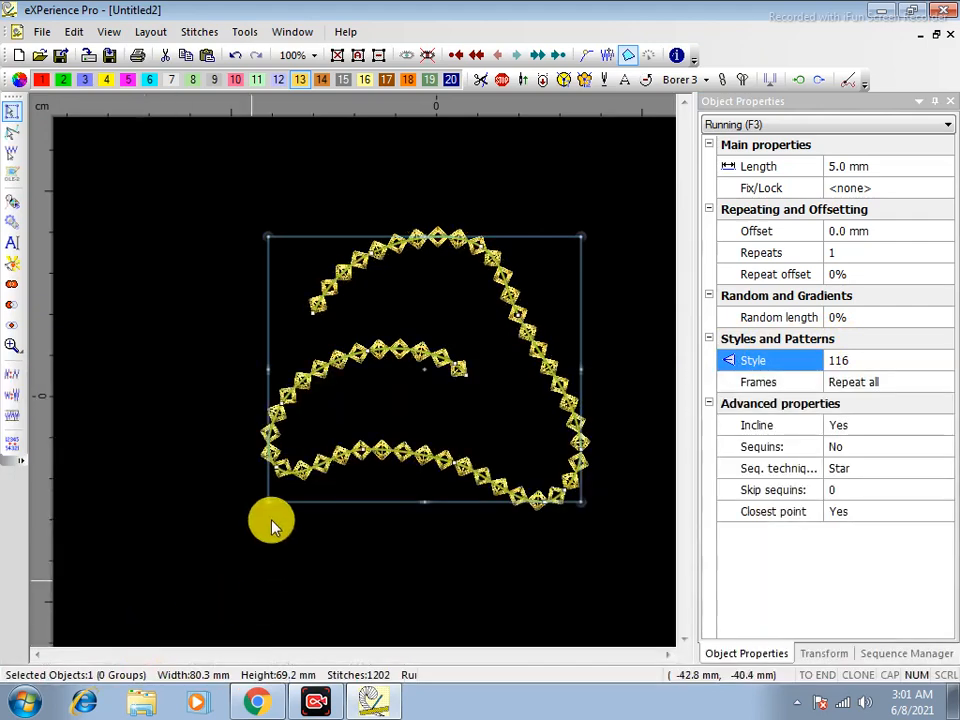
{"action": "left_click", "coordinate": [218, 300]}
{"action": "scroll", "coordinate": [291, 407], "scroll_direction": "up", "scroll_amount": 4}
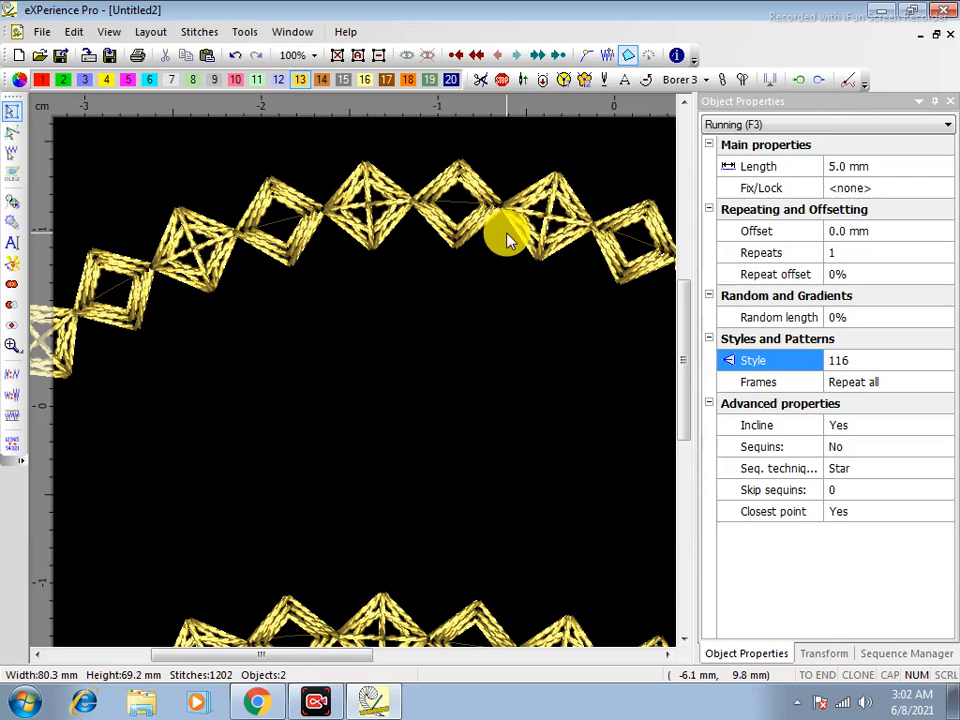
{"action": "scroll", "coordinate": [600, 262], "scroll_direction": "down", "scroll_amount": 2}
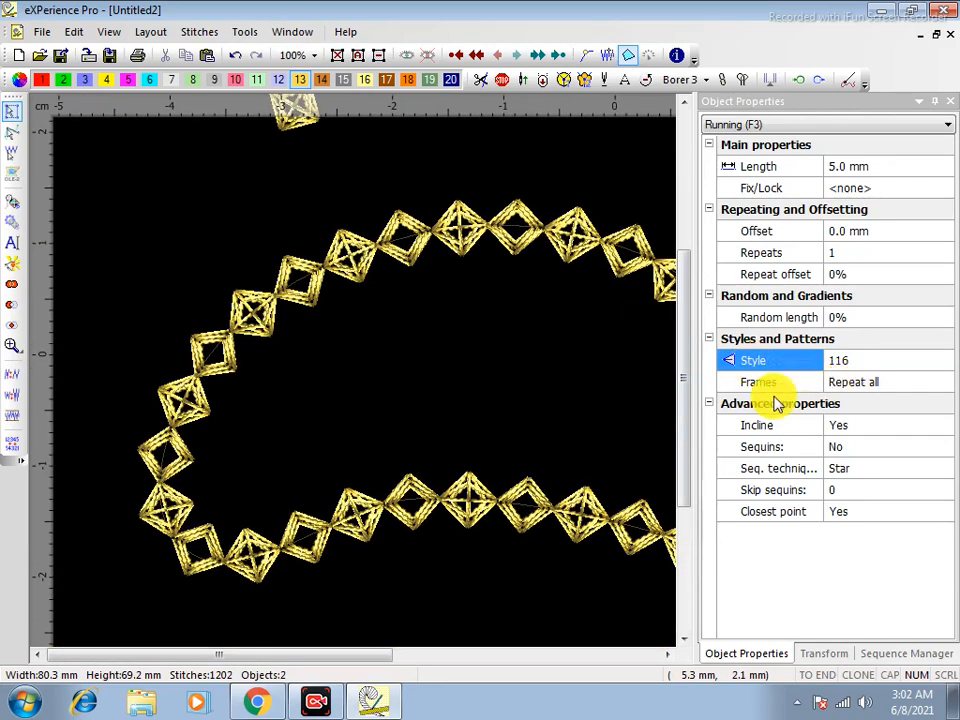
Set the curve's pattern Frames option to Repeat middle and inspect the diamonds along the curve
{"action": "left_click", "coordinate": [507, 228]}
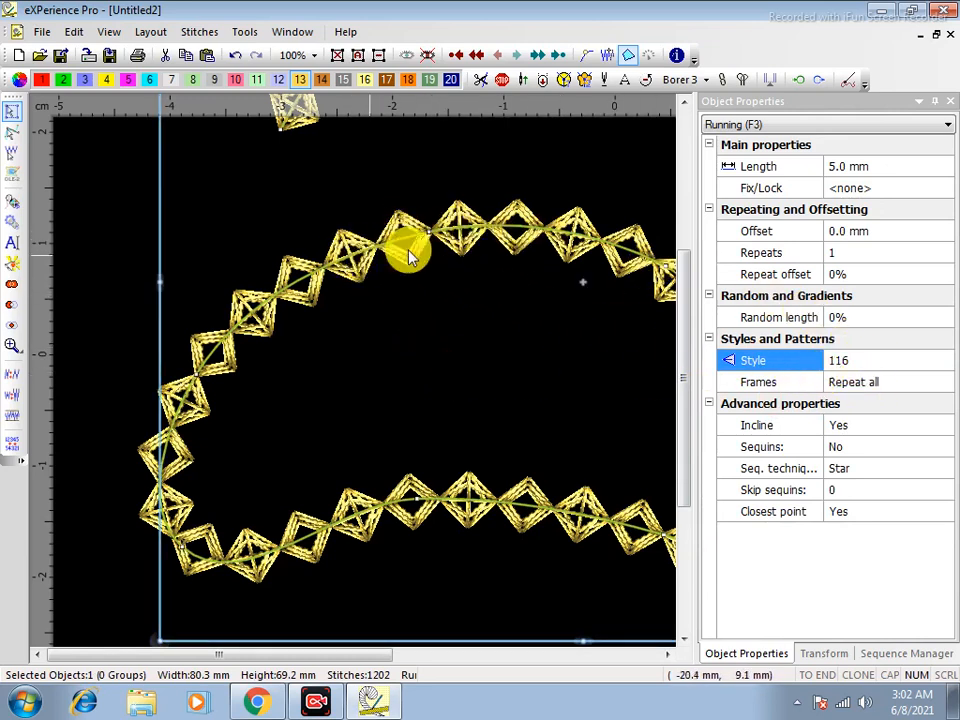
{"action": "left_click", "coordinate": [853, 386]}
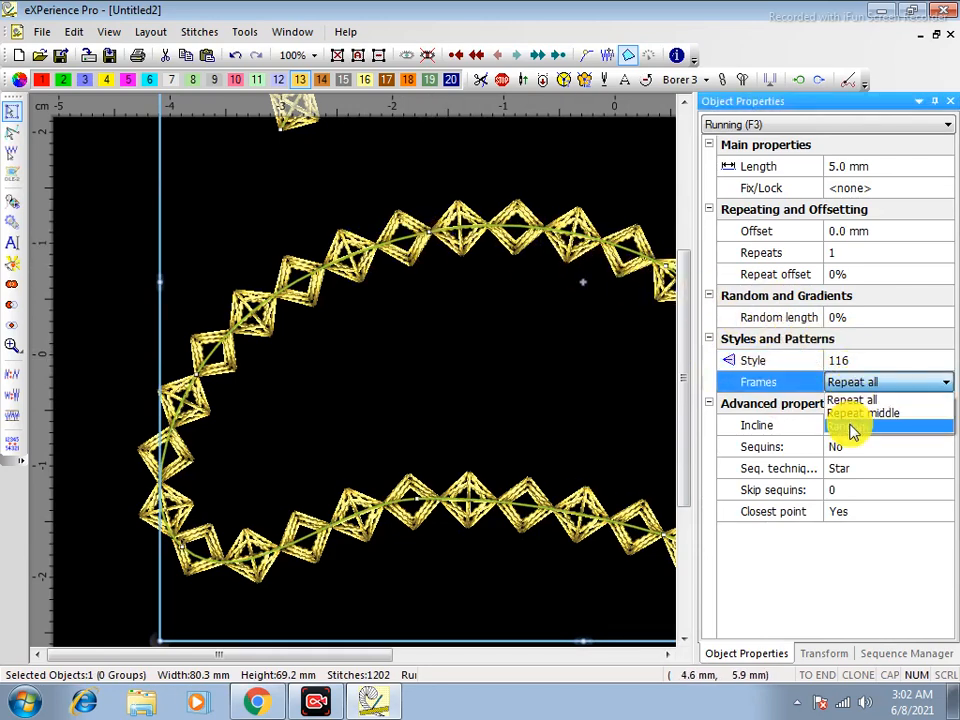
{"action": "left_click", "coordinate": [853, 413]}
{"action": "left_click", "coordinate": [471, 358]}
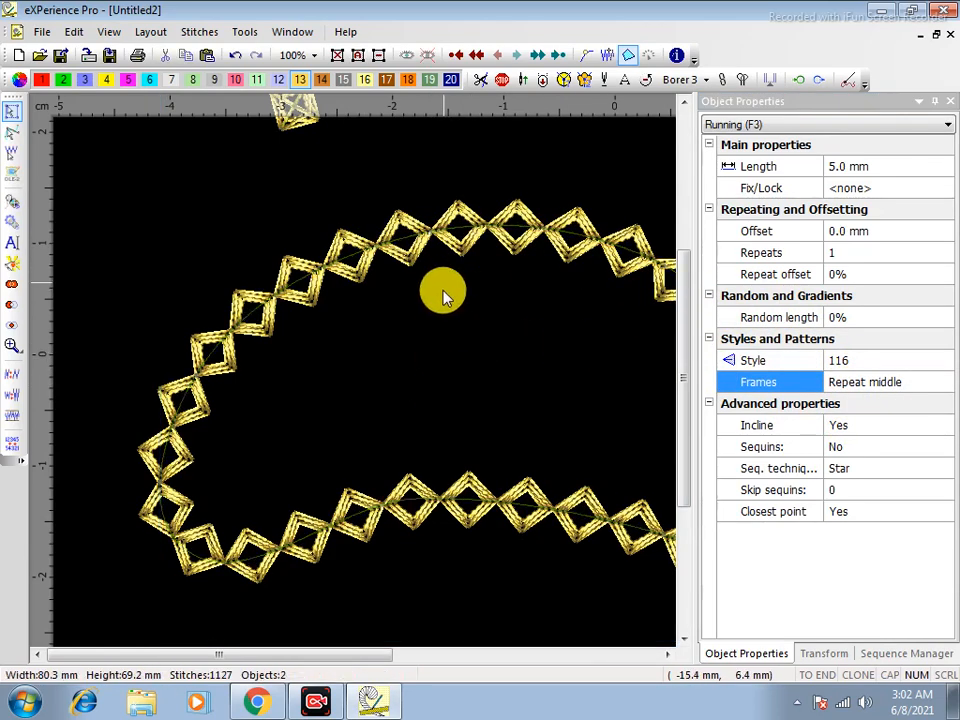
{"action": "scroll", "coordinate": [363, 233], "scroll_direction": "down", "scroll_amount": 2}
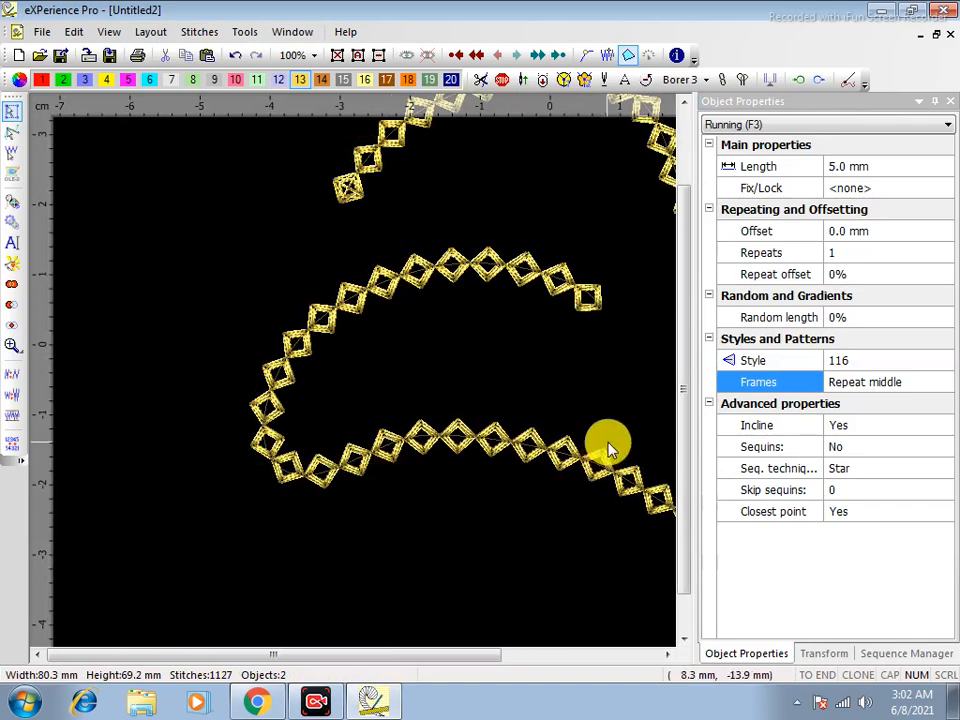
{"action": "scroll", "coordinate": [608, 442], "scroll_direction": "down", "scroll_amount": 2}
{"action": "key", "text": "z"}
{"action": "left_click_drag", "start_coordinate": [615, 287], "coordinate": [720, 388]}
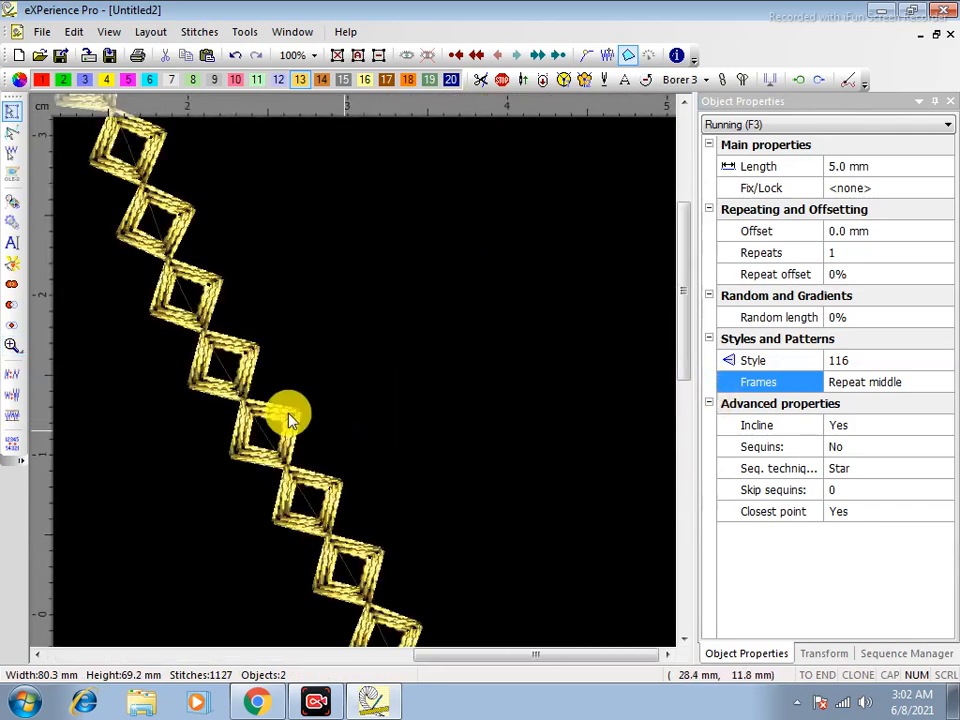
Set the curve's pattern Frames option to Random and view the whole curve
{"action": "left_click", "coordinate": [279, 446]}
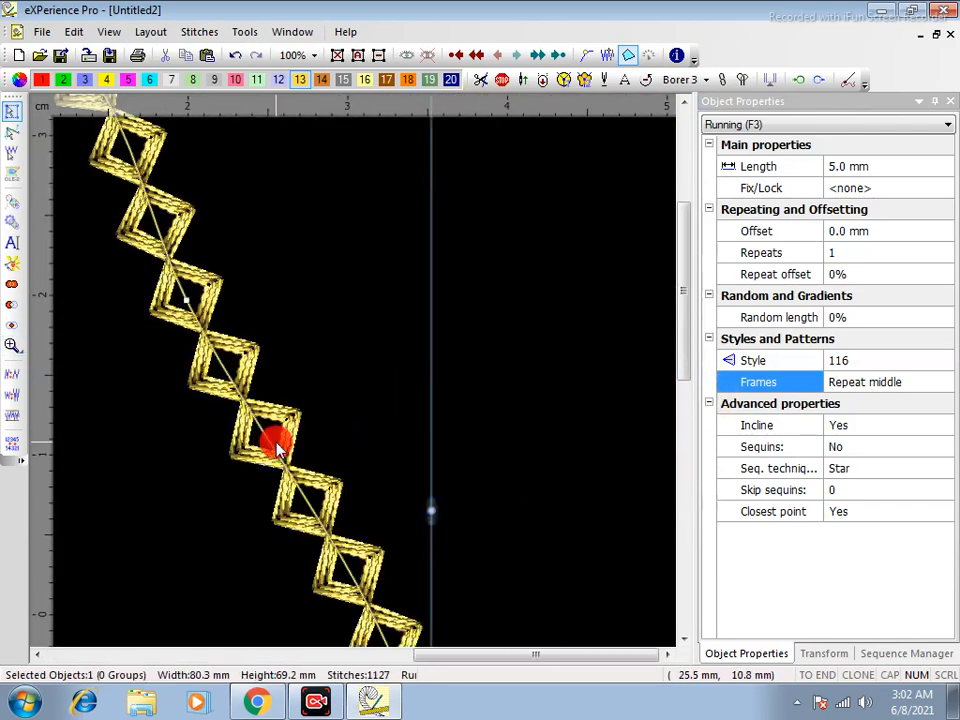
{"action": "left_click", "coordinate": [885, 387]}
{"action": "left_click", "coordinate": [868, 432]}
{"action": "left_click", "coordinate": [521, 377]}
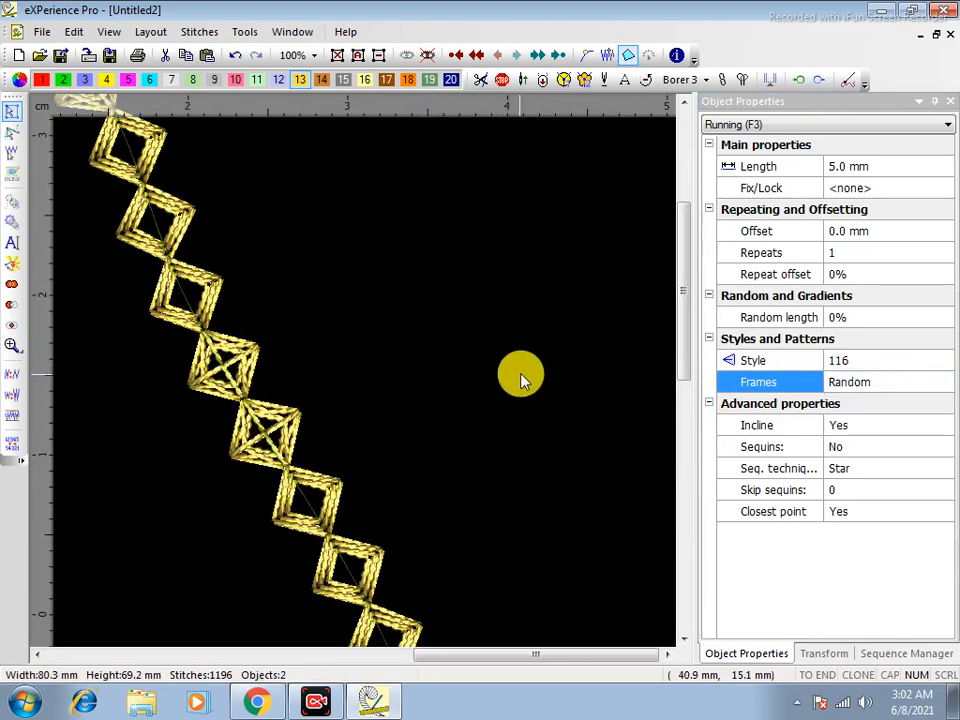
{"action": "scroll", "coordinate": [540, 385], "scroll_direction": "down", "scroll_amount": 3}
Apply slanted-hatch style 121 to the curve
{"action": "left_click", "coordinate": [446, 364]}
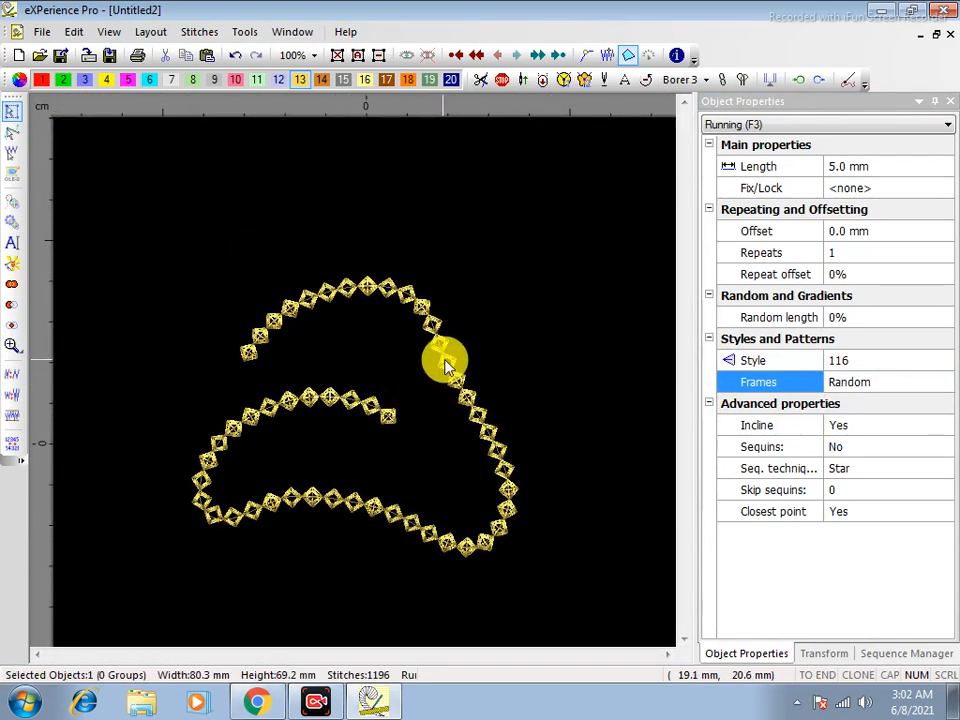
{"action": "left_click", "coordinate": [855, 385]}
{"action": "left_click", "coordinate": [855, 387]}
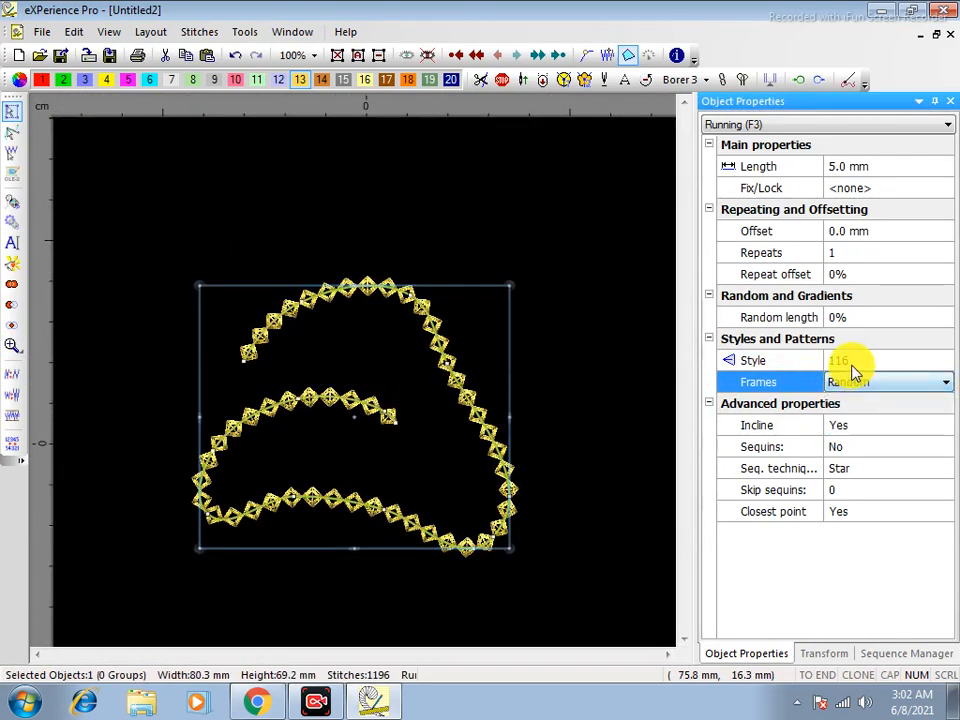
{"action": "left_click", "coordinate": [853, 366]}
{"action": "scroll", "coordinate": [725, 490], "scroll_direction": "down", "scroll_amount": 2}
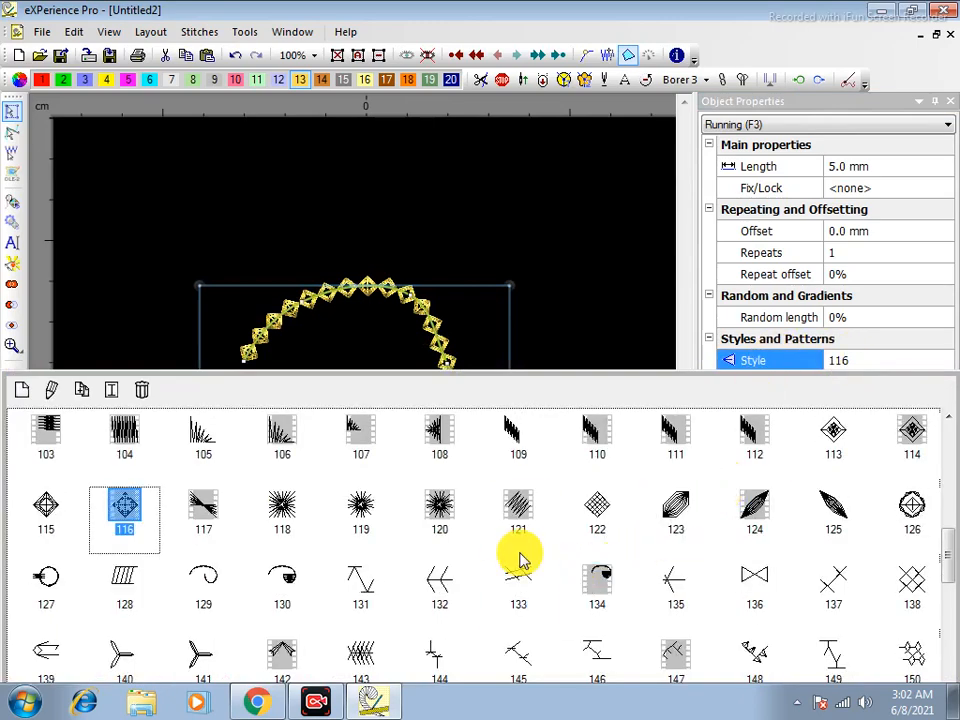
{"action": "left_click", "coordinate": [518, 512]}
{"action": "left_click", "coordinate": [557, 375]}
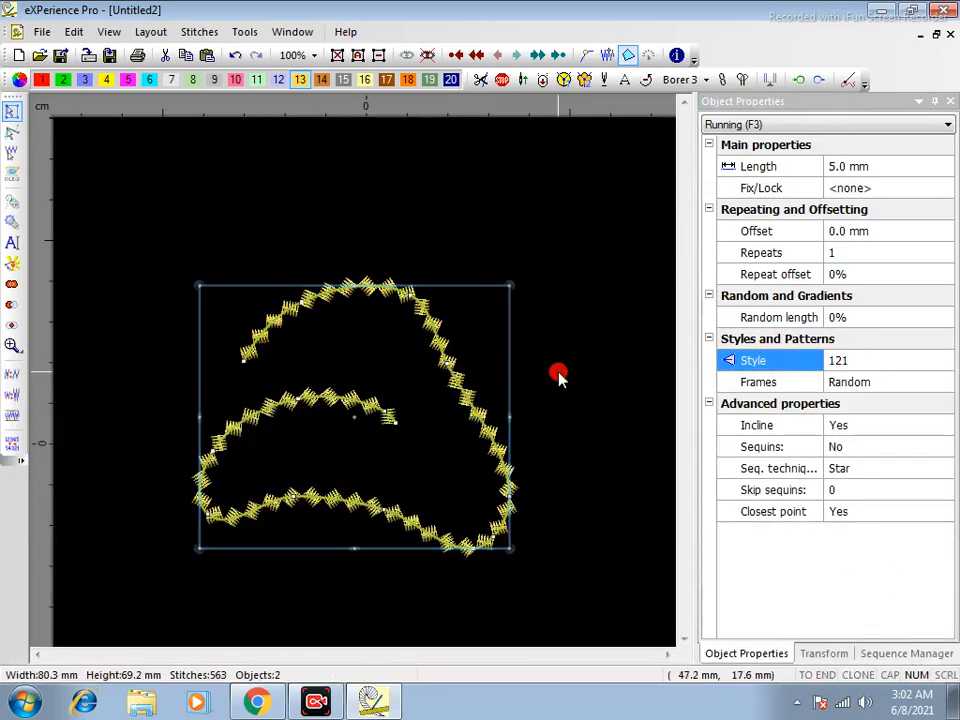
{"action": "left_click", "coordinate": [857, 370]}
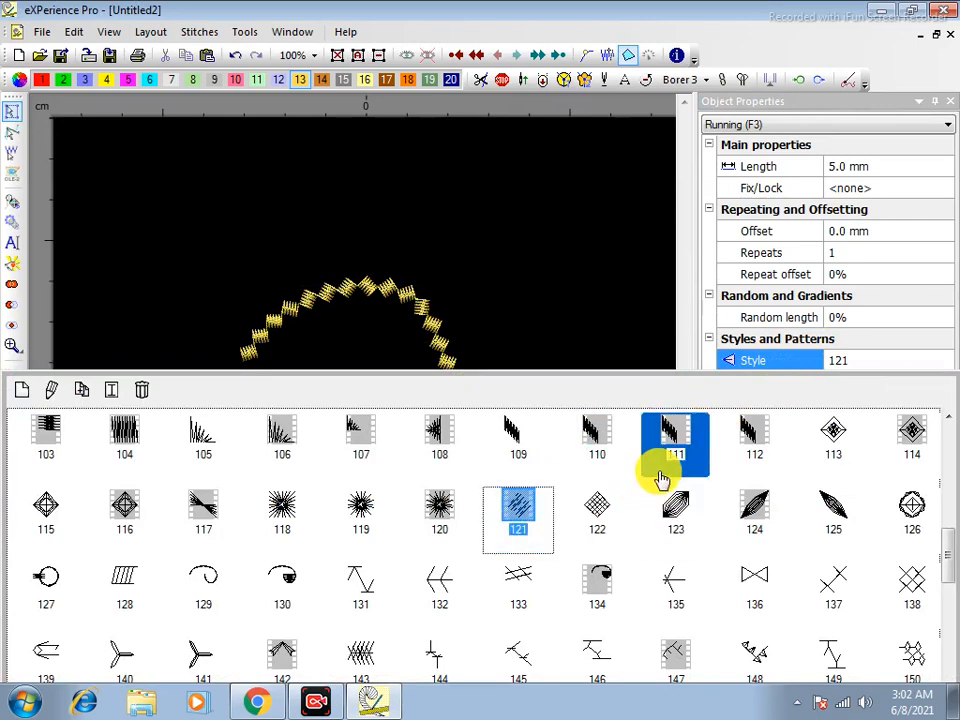
{"action": "left_click", "coordinate": [440, 343]}
{"action": "right_click", "coordinate": [440, 340]}
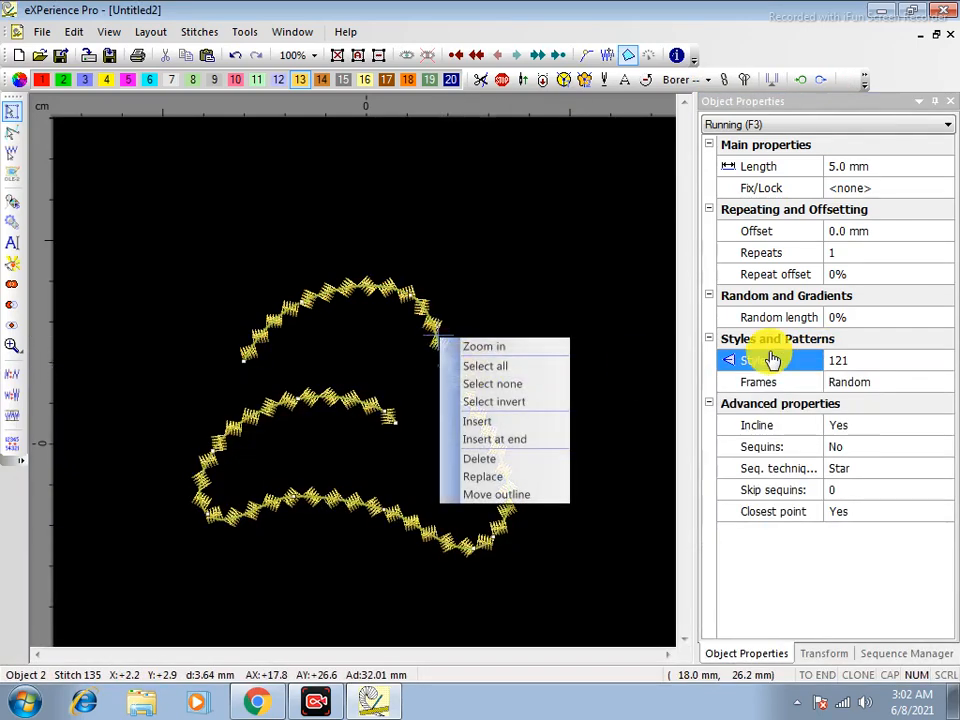
{"action": "left_click", "coordinate": [866, 372]}
{"action": "left_click", "coordinate": [862, 368]}
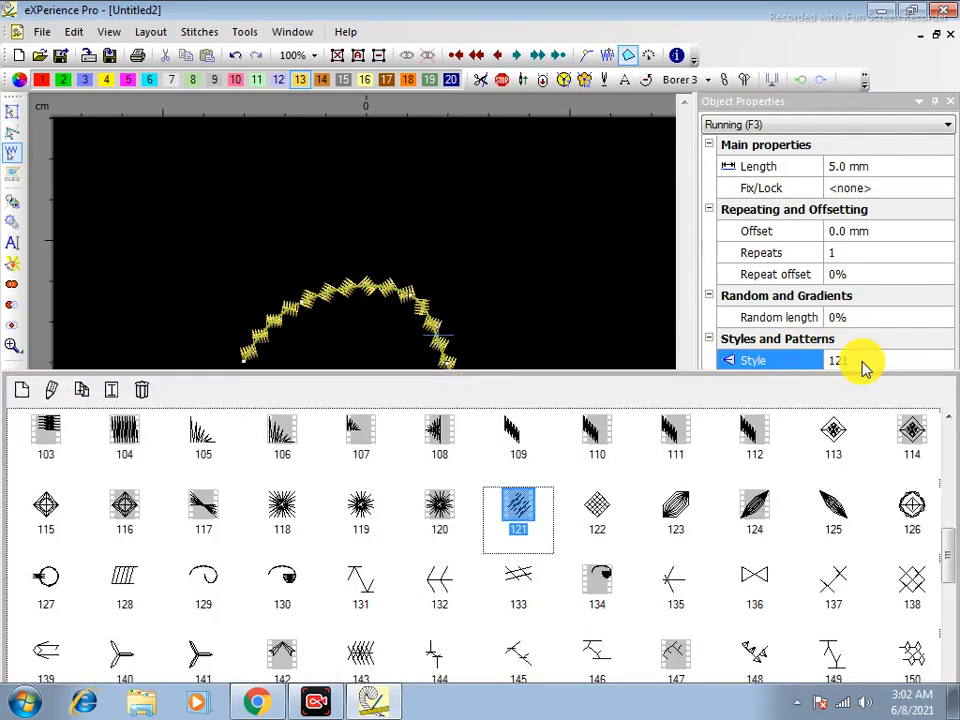
{"action": "left_click", "coordinate": [467, 356]}
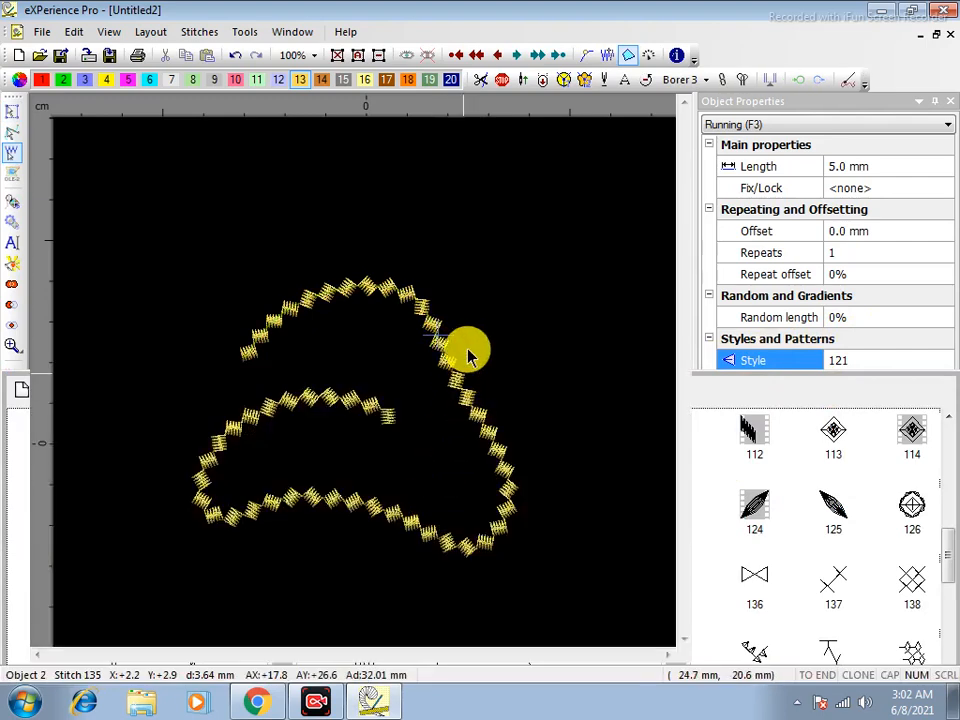
{"action": "left_click", "coordinate": [508, 300]}
{"action": "left_click", "coordinate": [12, 111]}
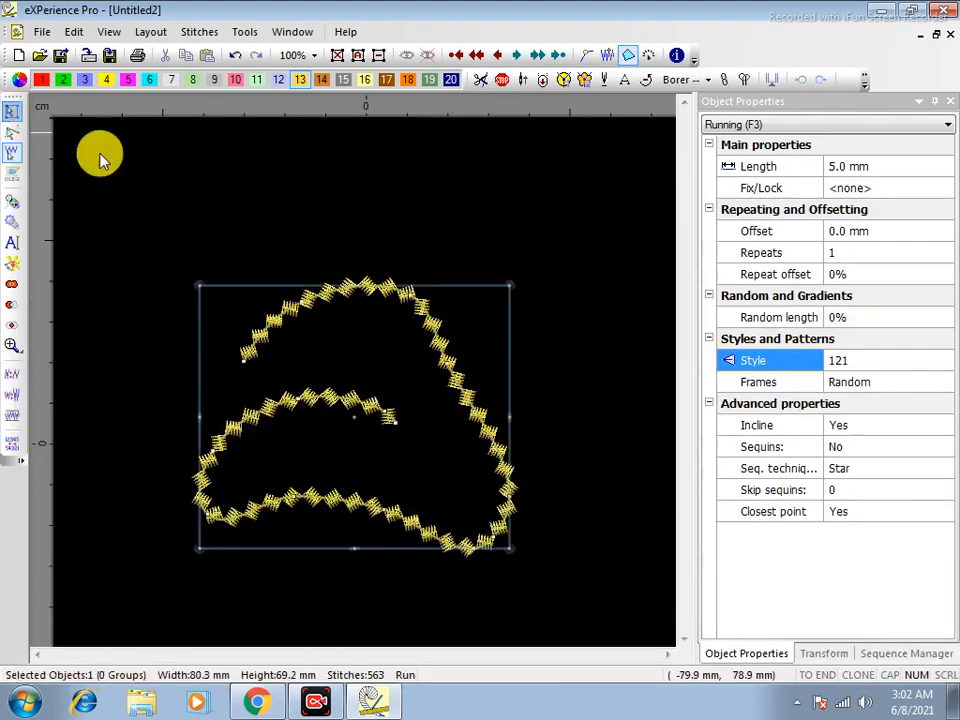
Apply style 120 to the curve with random frames, inspect the stitches up close and reselect the curve
{"action": "left_click", "coordinate": [846, 364]}
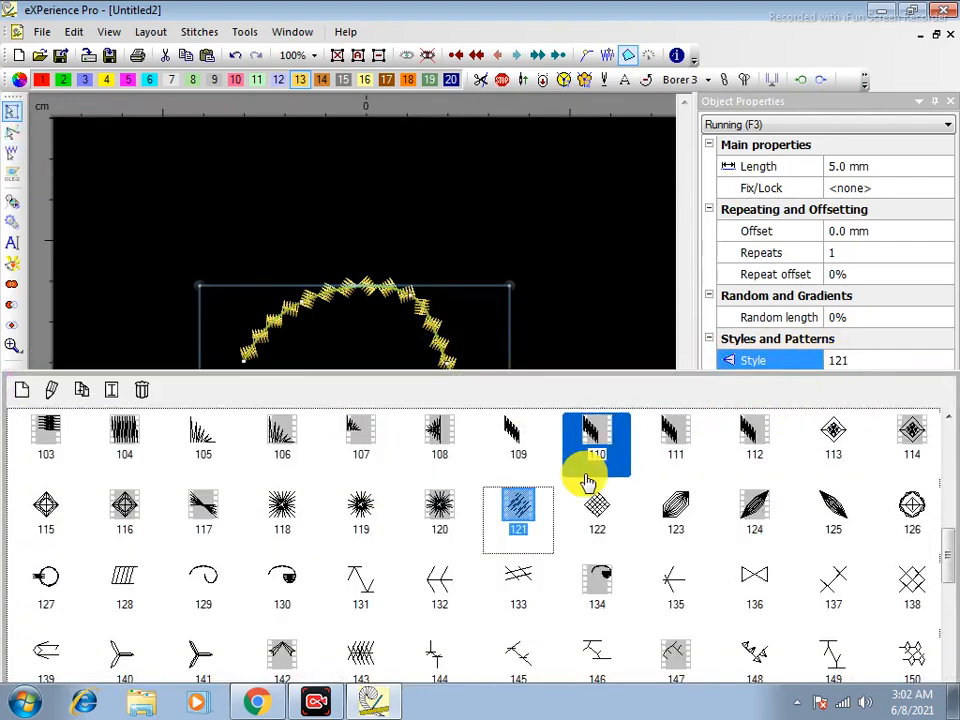
{"action": "left_click", "coordinate": [445, 510]}
{"action": "left_click", "coordinate": [608, 372]}
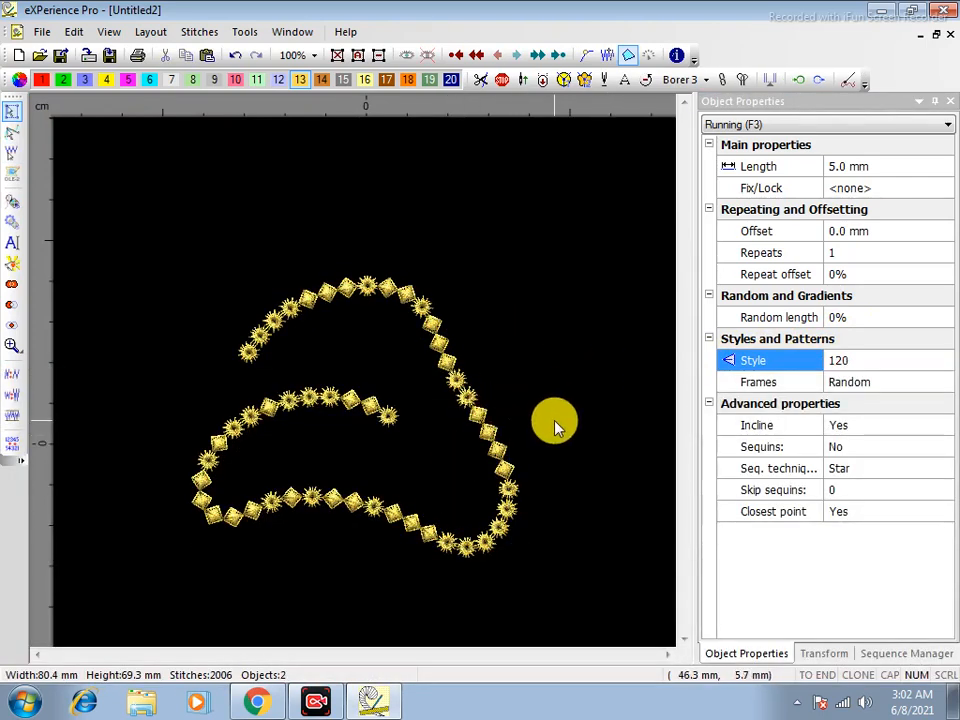
{"action": "scroll", "coordinate": [555, 424], "scroll_direction": "up", "scroll_amount": 3}
{"action": "scroll", "coordinate": [609, 406], "scroll_direction": "down", "scroll_amount": 3}
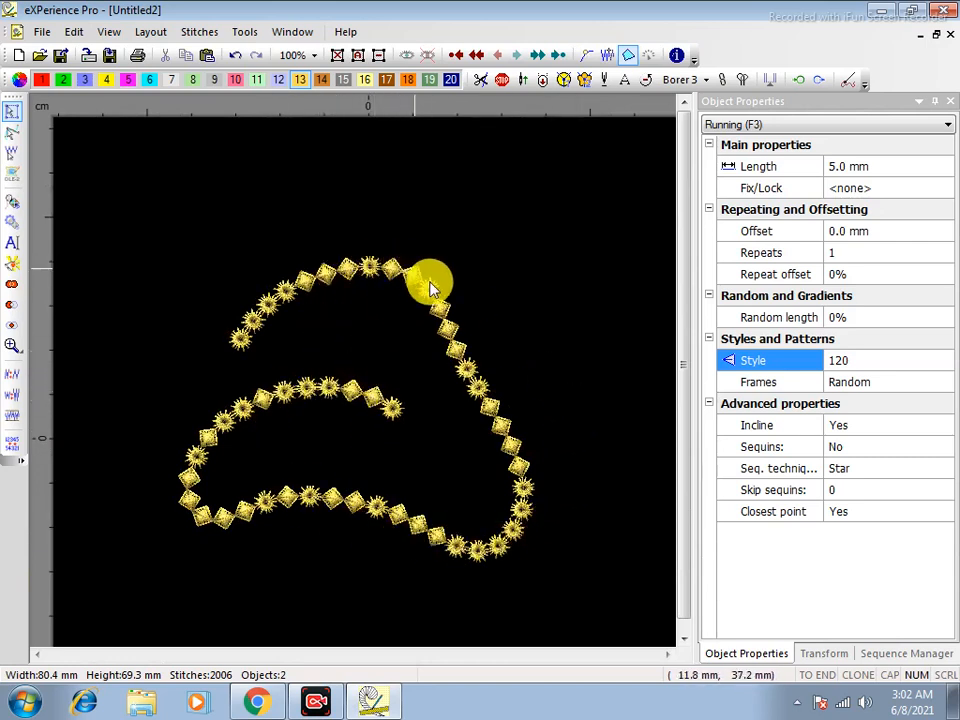
{"action": "left_click", "coordinate": [471, 379]}
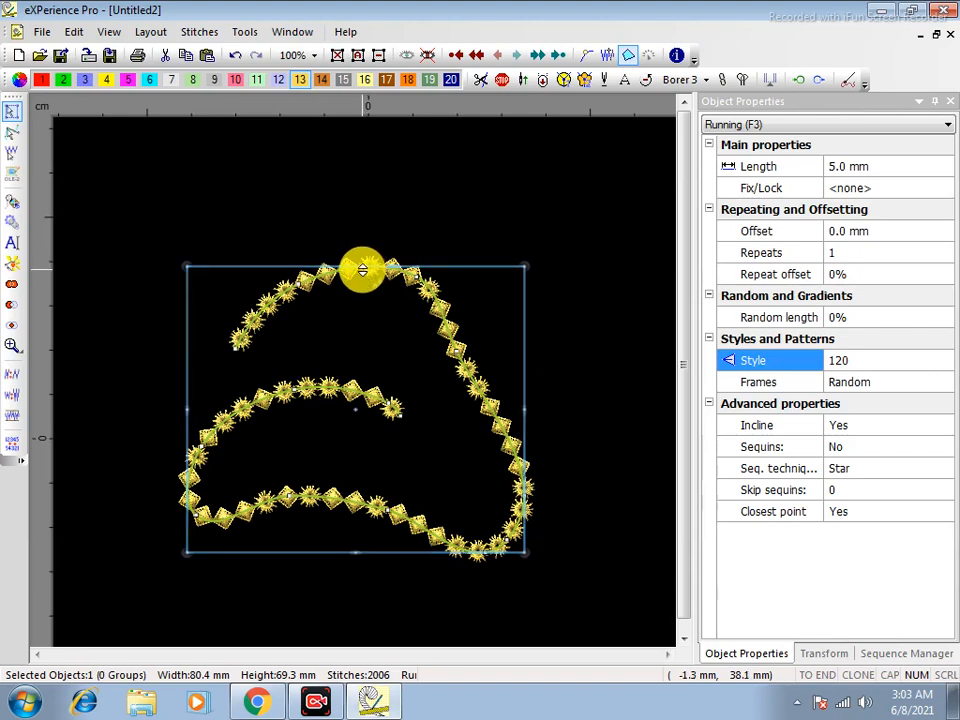
Make an offset copy of the patterned curve and flatten it to about 18.5 mm high
{"action": "left_click_drag", "start_coordinate": [362, 269], "coordinate": [543, 541]}
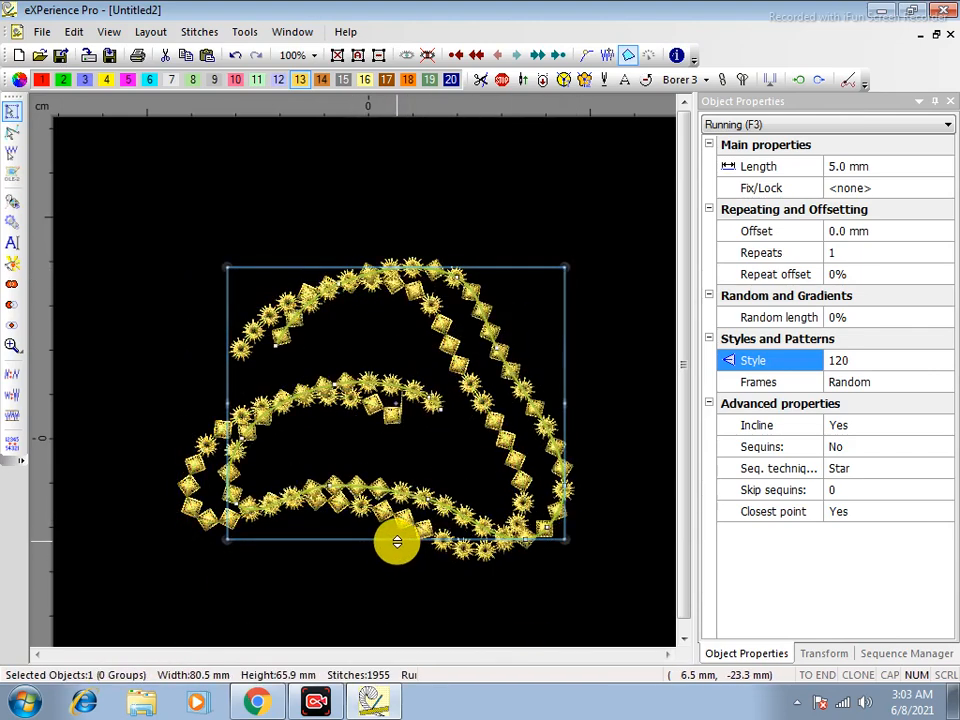
{"action": "left_click_drag", "start_coordinate": [395, 540], "coordinate": [420, 321]}
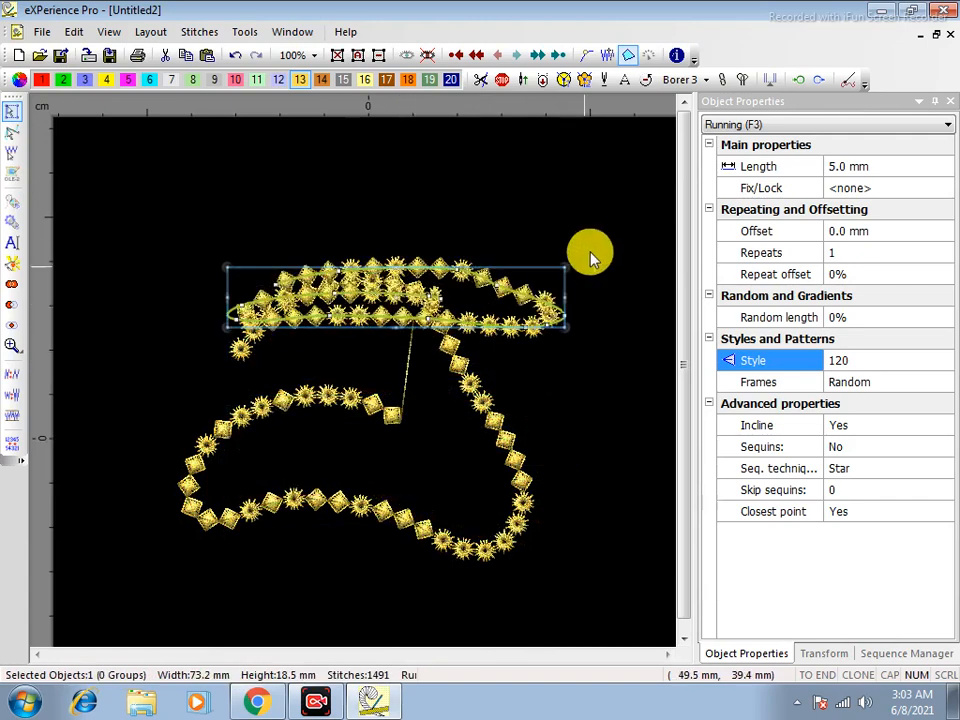
Set Incline to No for the flattened curve and inspect its pattern around the tight bend
{"action": "scroll", "coordinate": [577, 280], "scroll_direction": "up", "scroll_amount": 2}
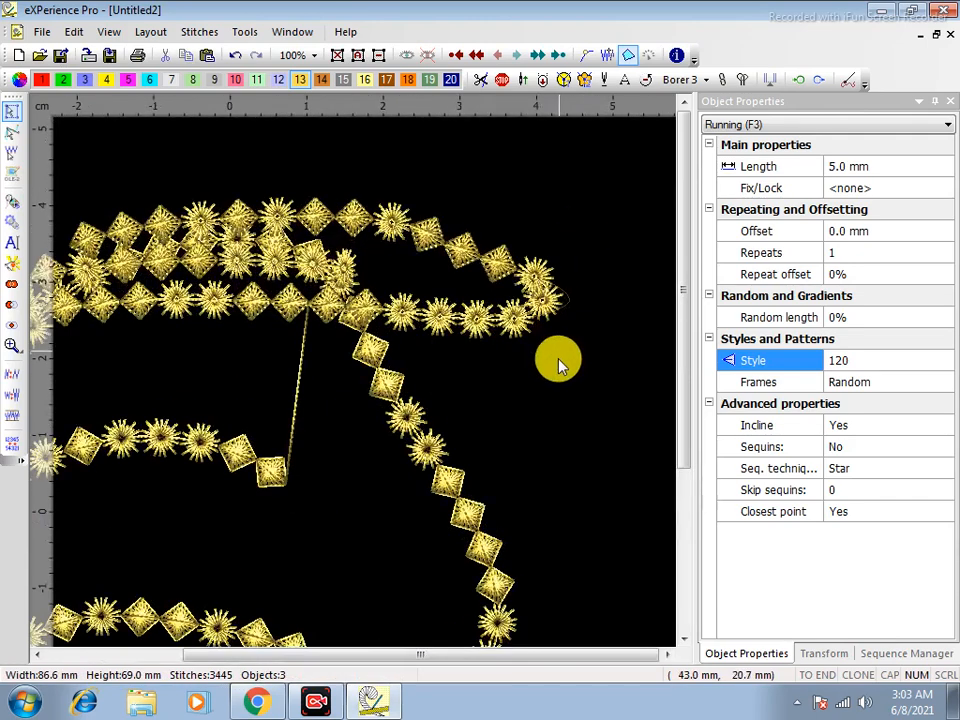
{"action": "left_click", "coordinate": [542, 300]}
{"action": "left_click", "coordinate": [866, 432]}
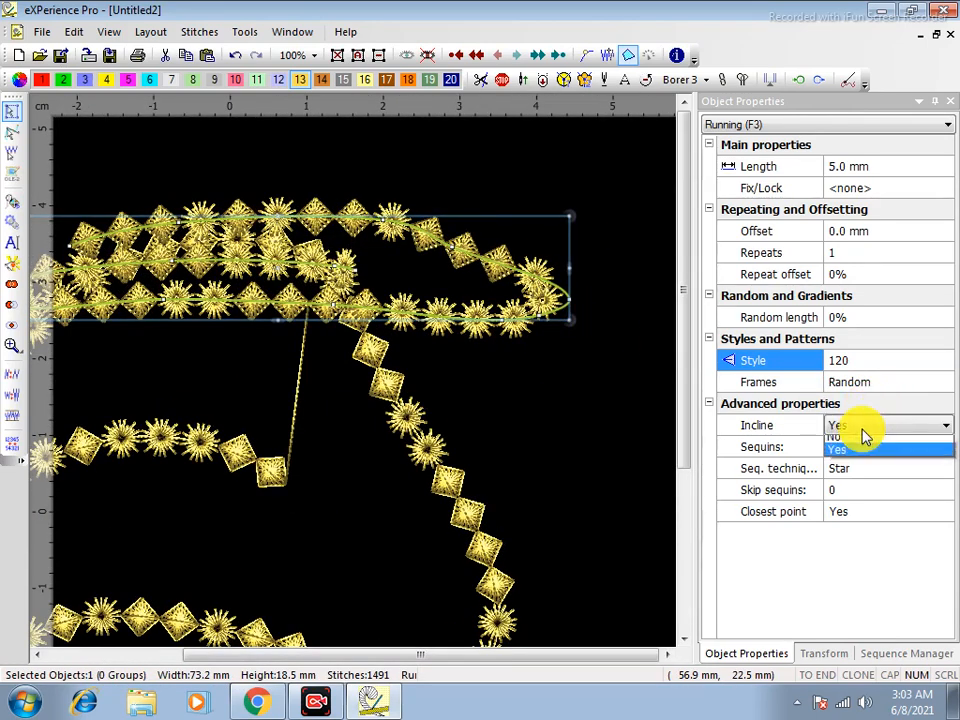
{"action": "left_click", "coordinate": [850, 439]}
{"action": "left_click", "coordinate": [575, 330]}
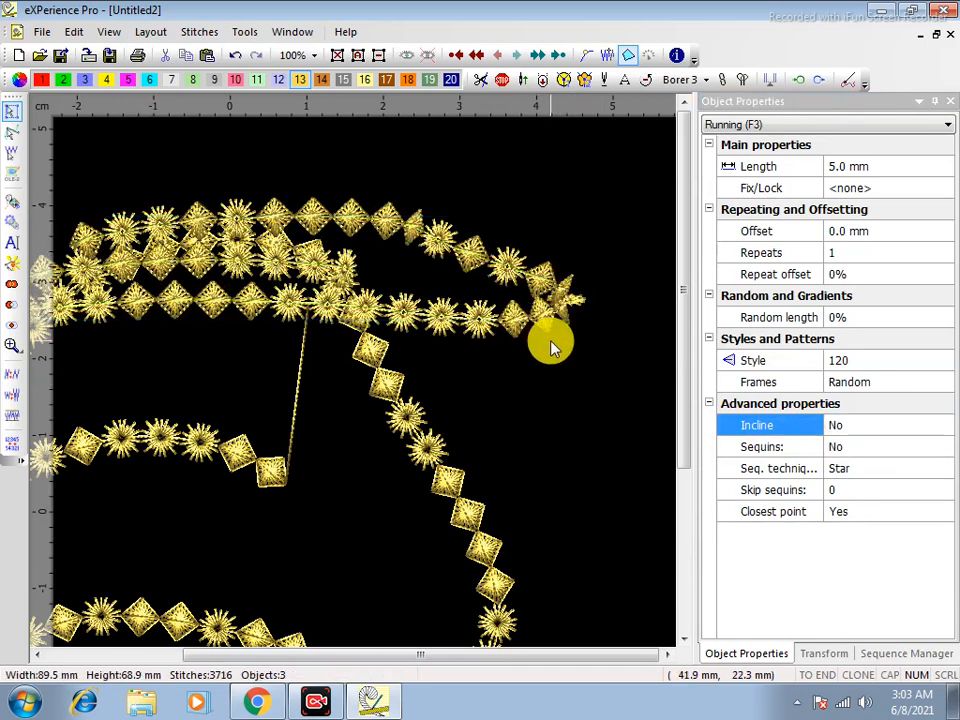
Delete the original tall curve and set Incline back to Yes for the flattened curve
{"action": "left_click", "coordinate": [429, 455]}
{"action": "key", "text": "Delete"}
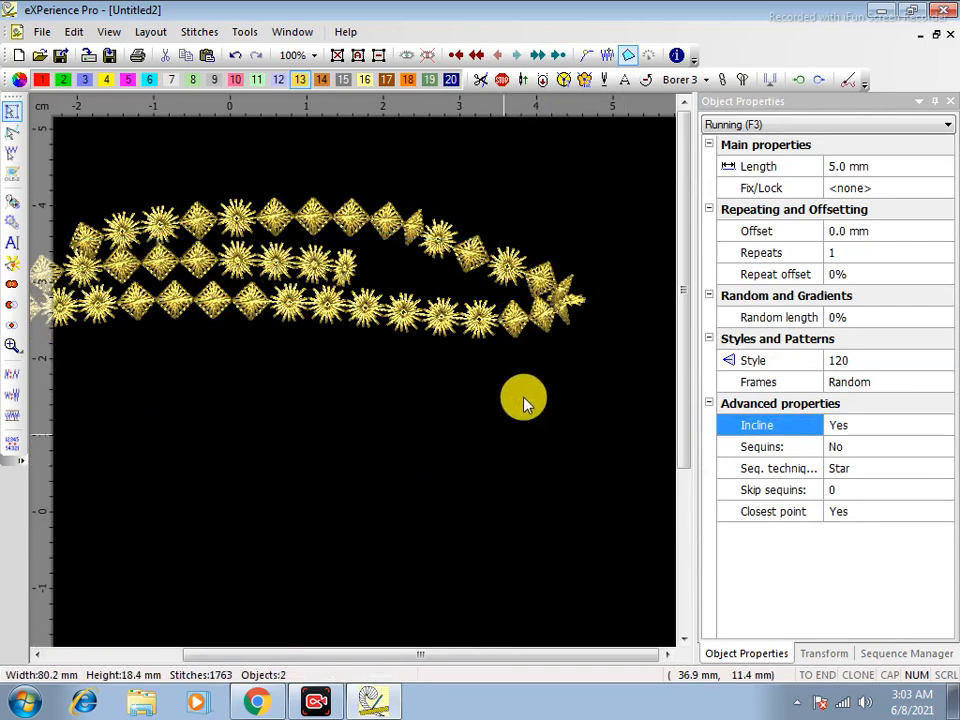
{"action": "left_click", "coordinate": [579, 315]}
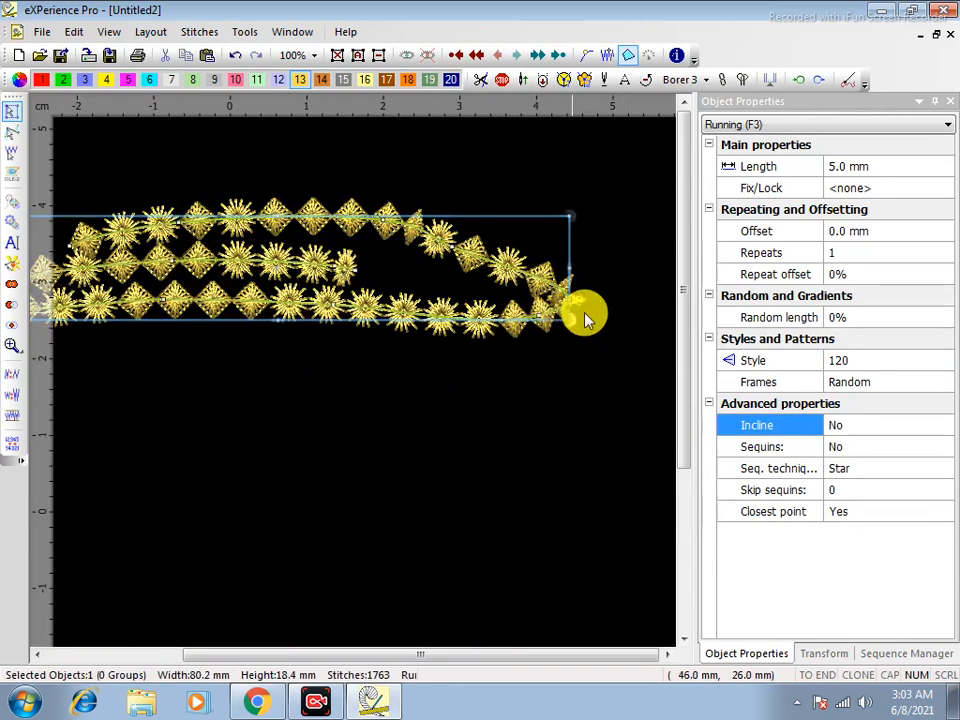
{"action": "left_click", "coordinate": [858, 434]}
{"action": "left_click", "coordinate": [845, 460]}
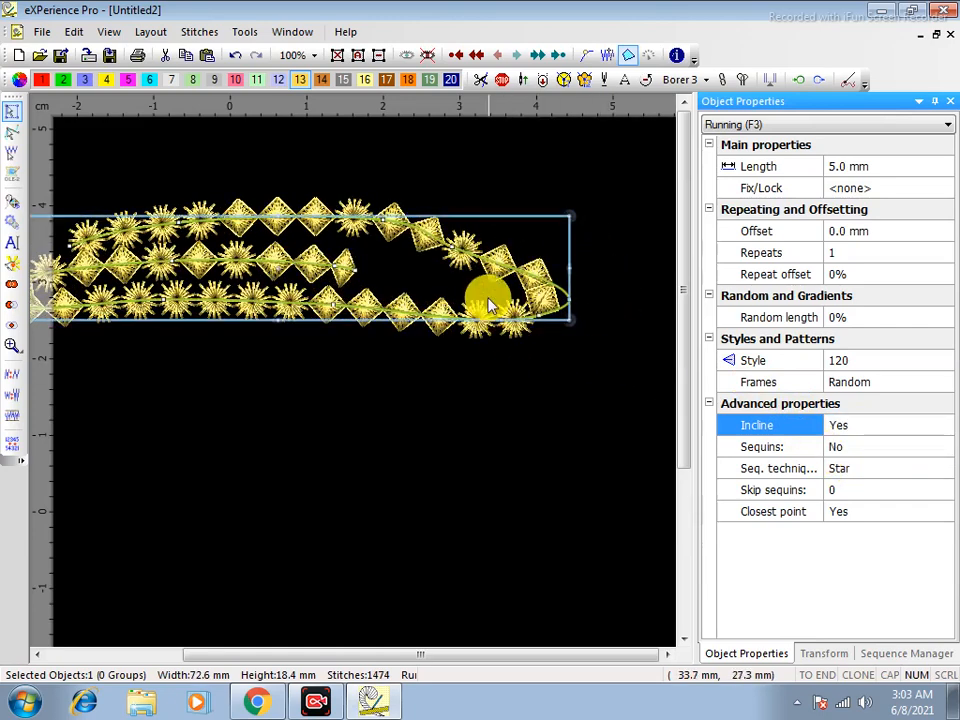
{"action": "left_click", "coordinate": [508, 418]}
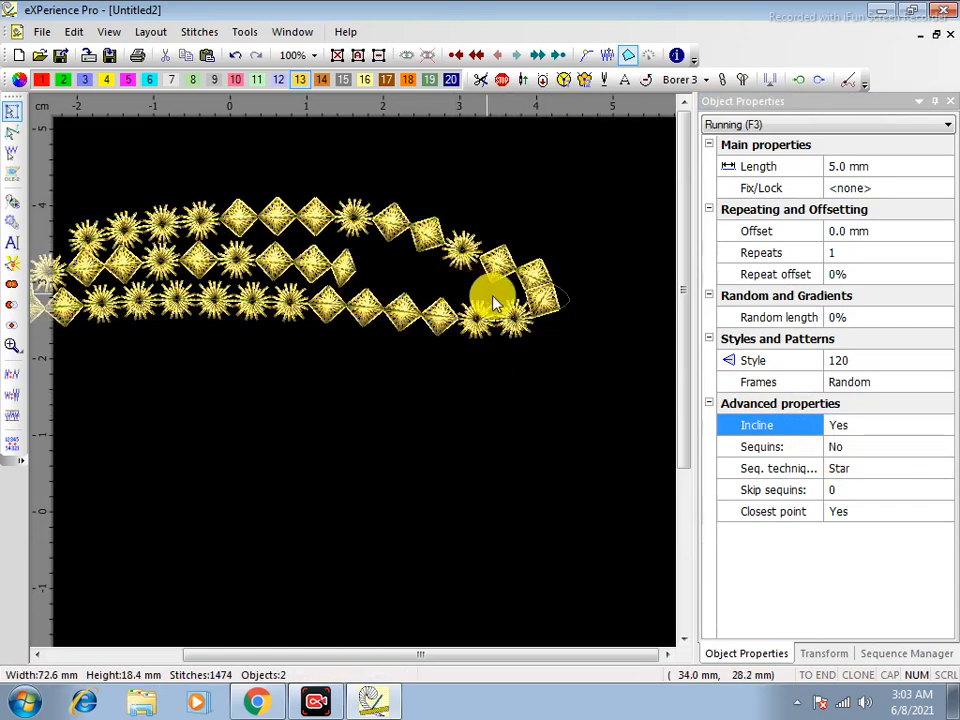
Enable sequins on the flattened curve and set the sequin technique to Arrow 30 Deg
{"action": "left_click", "coordinate": [335, 310]}
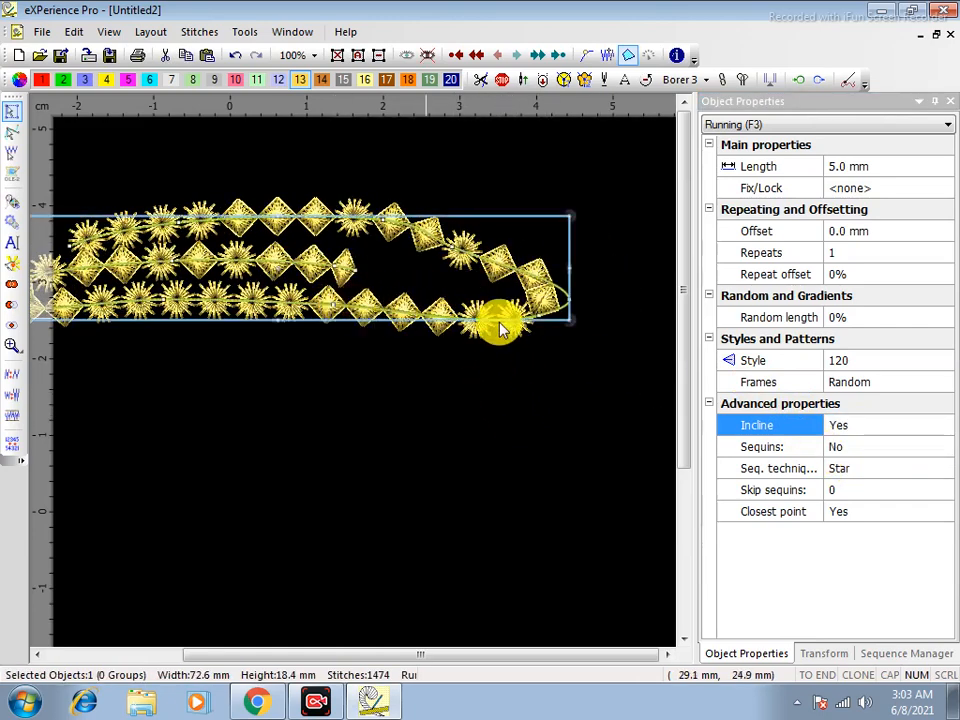
{"action": "left_click", "coordinate": [853, 452]}
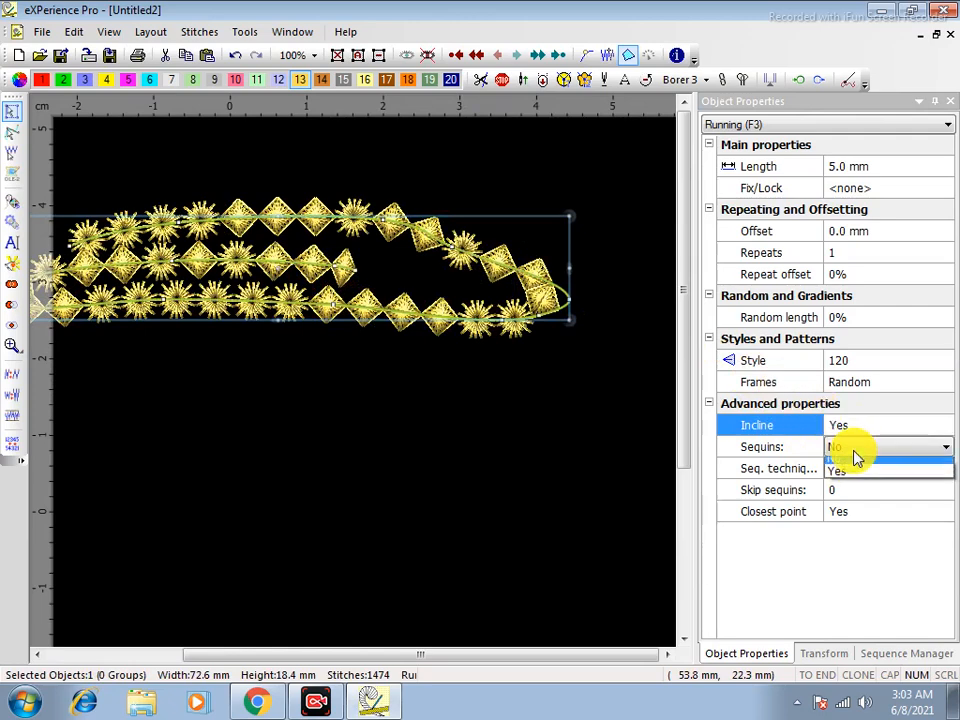
{"action": "left_click", "coordinate": [850, 481]}
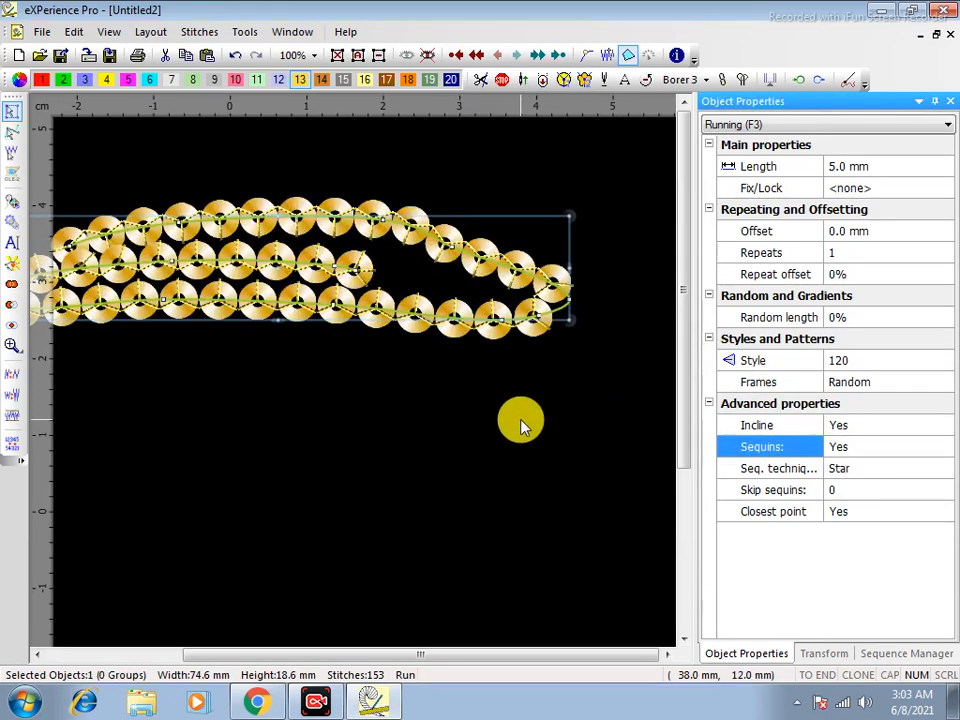
{"action": "left_click", "coordinate": [853, 469]}
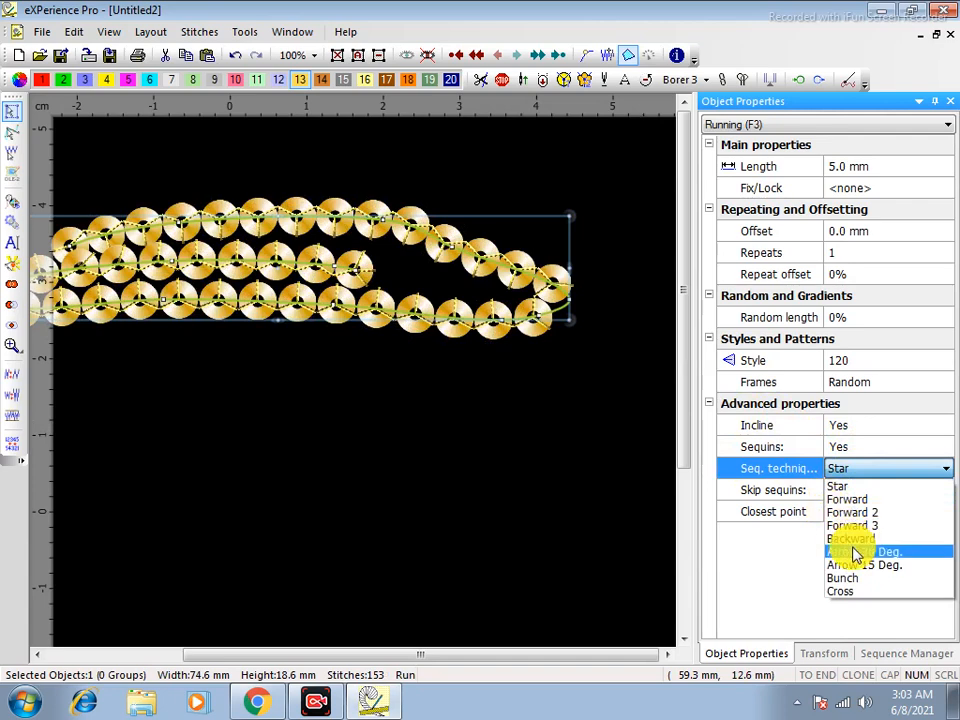
{"action": "left_click", "coordinate": [855, 551]}
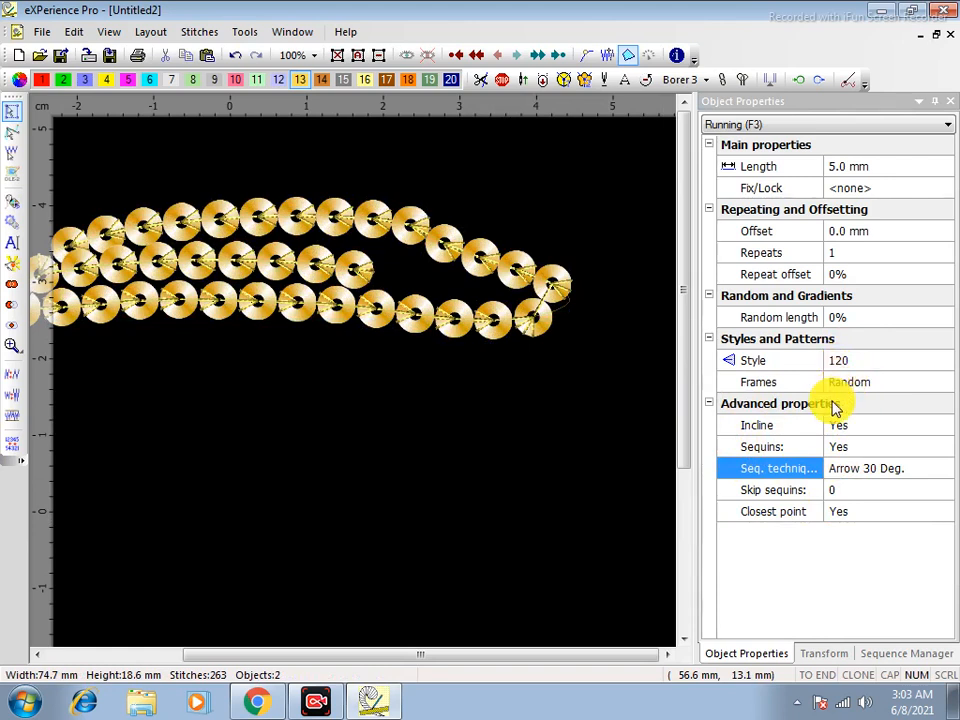
Set the flattened curve's Skip sequins value to 2 and inspect the spacing
{"action": "left_click", "coordinate": [842, 491]}
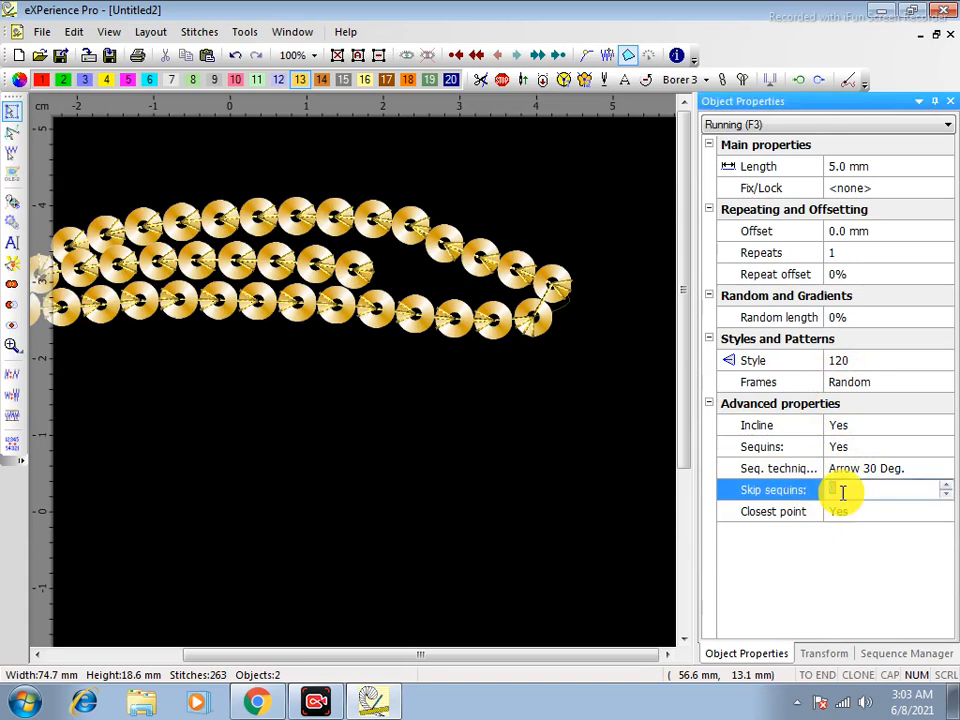
{"action": "left_click", "coordinate": [946, 486]}
{"action": "left_click", "coordinate": [467, 495]}
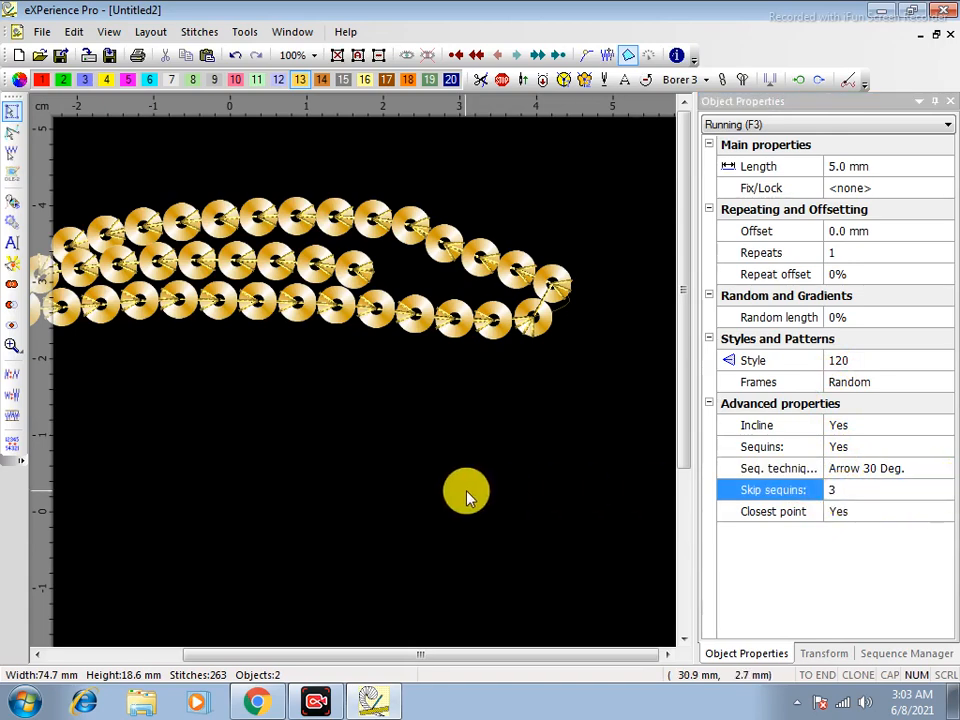
{"action": "left_click", "coordinate": [476, 321]}
{"action": "left_click", "coordinate": [932, 488]}
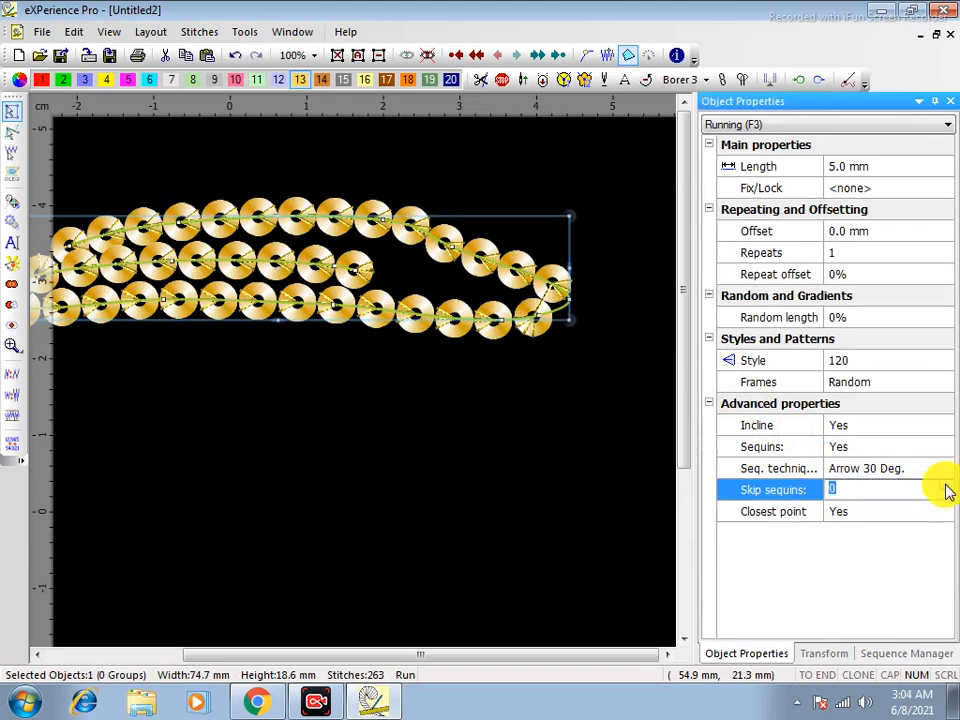
{"action": "left_click", "coordinate": [525, 503]}
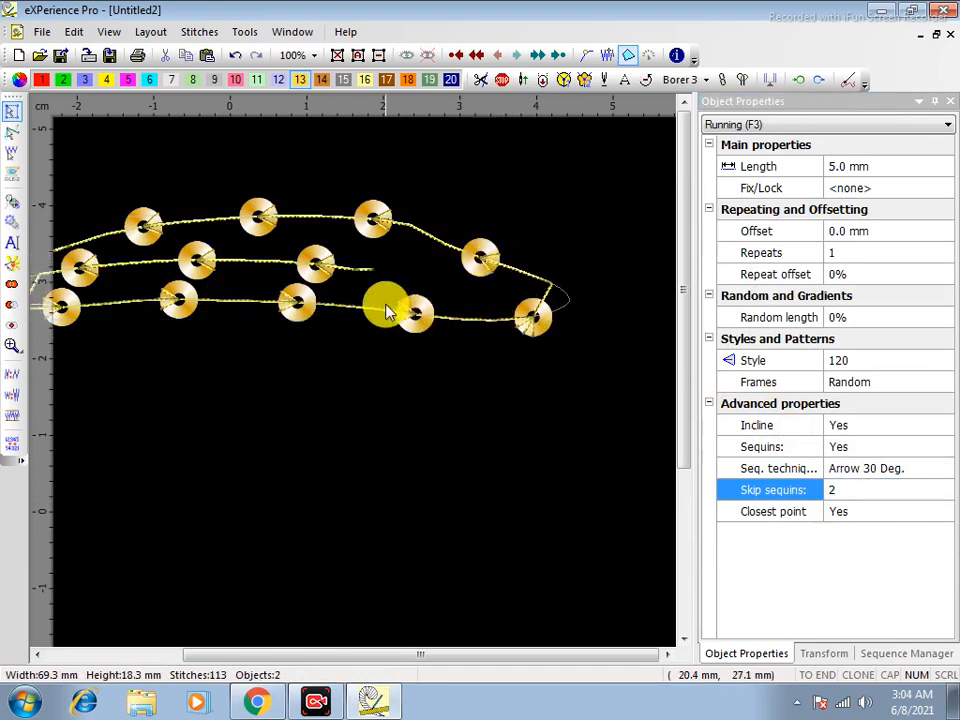
Turn sequins off for the flattened curve
{"action": "left_click", "coordinate": [415, 313]}
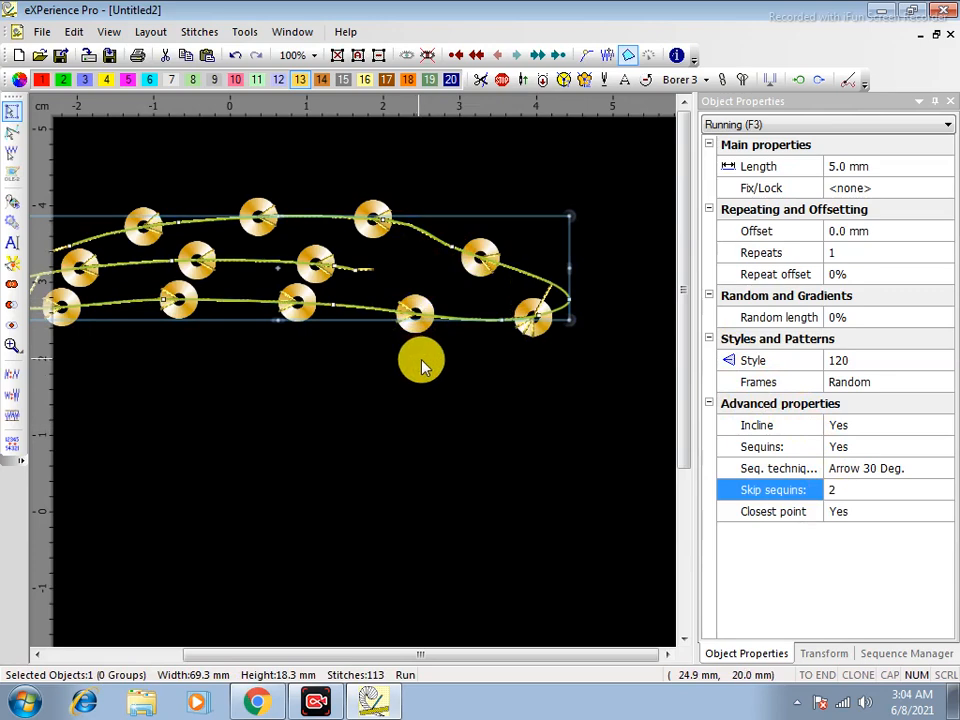
{"action": "left_click", "coordinate": [852, 450]}
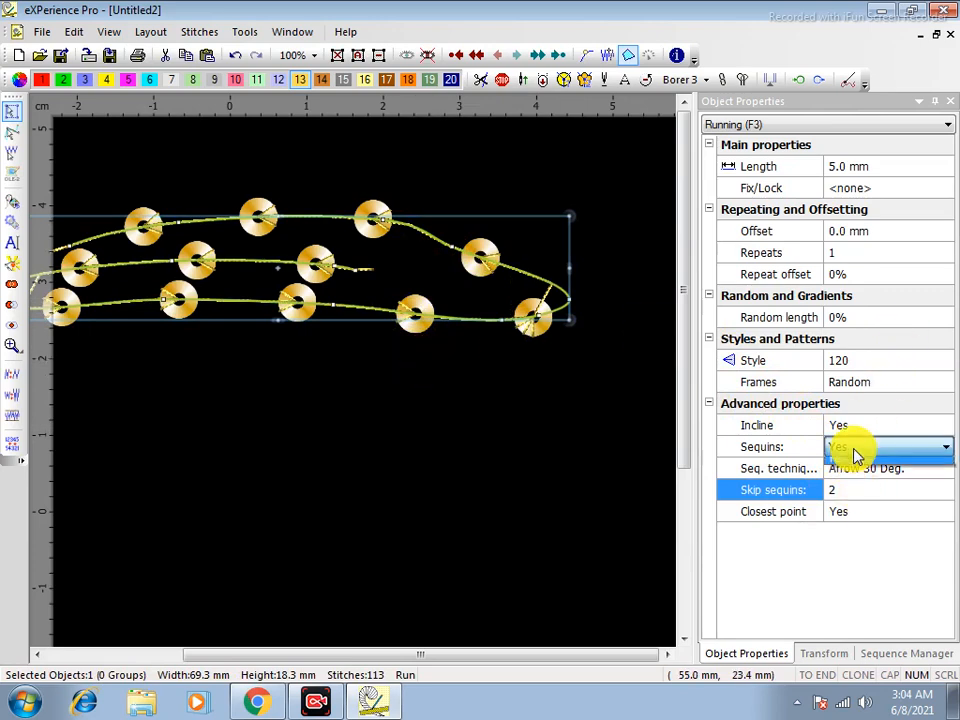
{"action": "left_click", "coordinate": [853, 452]}
{"action": "left_click", "coordinate": [853, 470]}
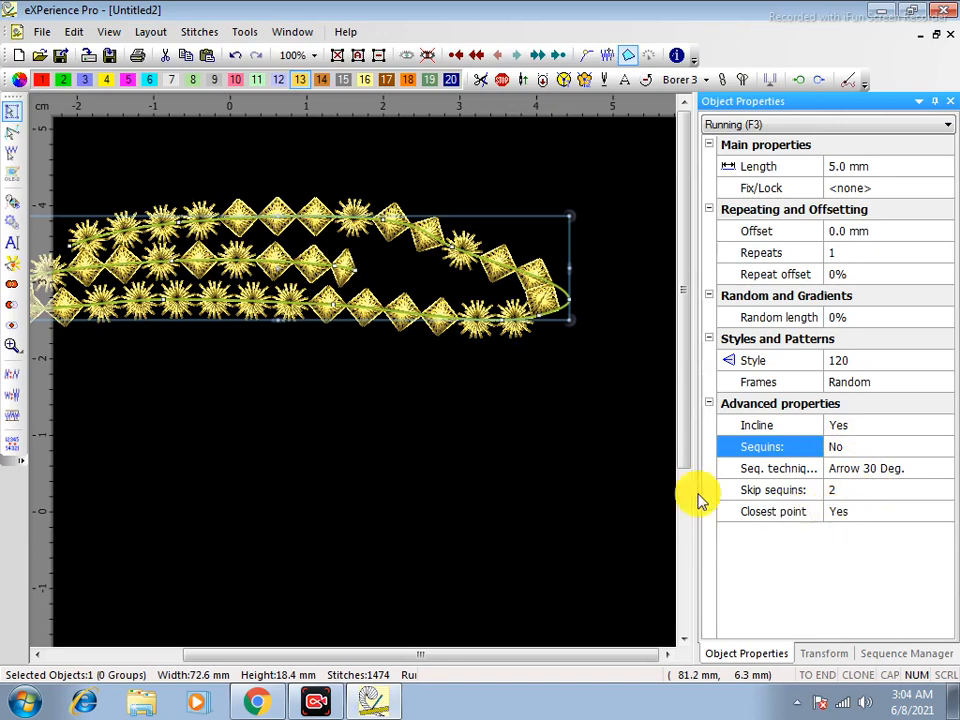
Place a copy of the flattened curve directly below the original
{"action": "scroll", "coordinate": [500, 467], "scroll_direction": "down", "scroll_amount": 2}
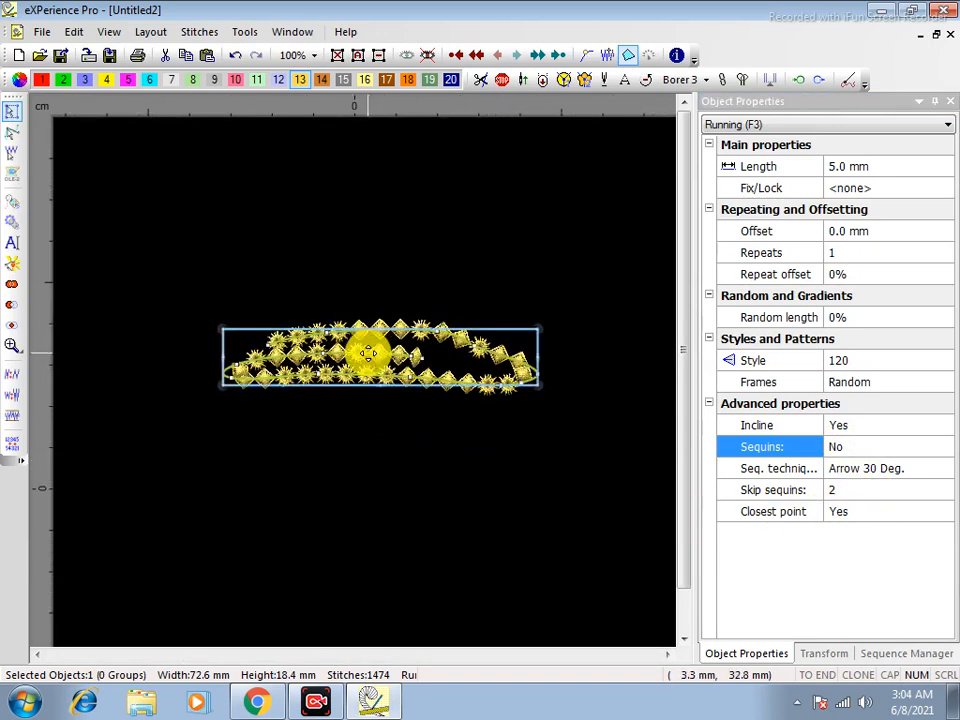
{"action": "left_click_drag", "start_coordinate": [369, 345], "coordinate": [360, 479]}
{"action": "left_click_drag", "start_coordinate": [360, 479], "coordinate": [360, 479]}
{"action": "right_click", "coordinate": [360, 479]}
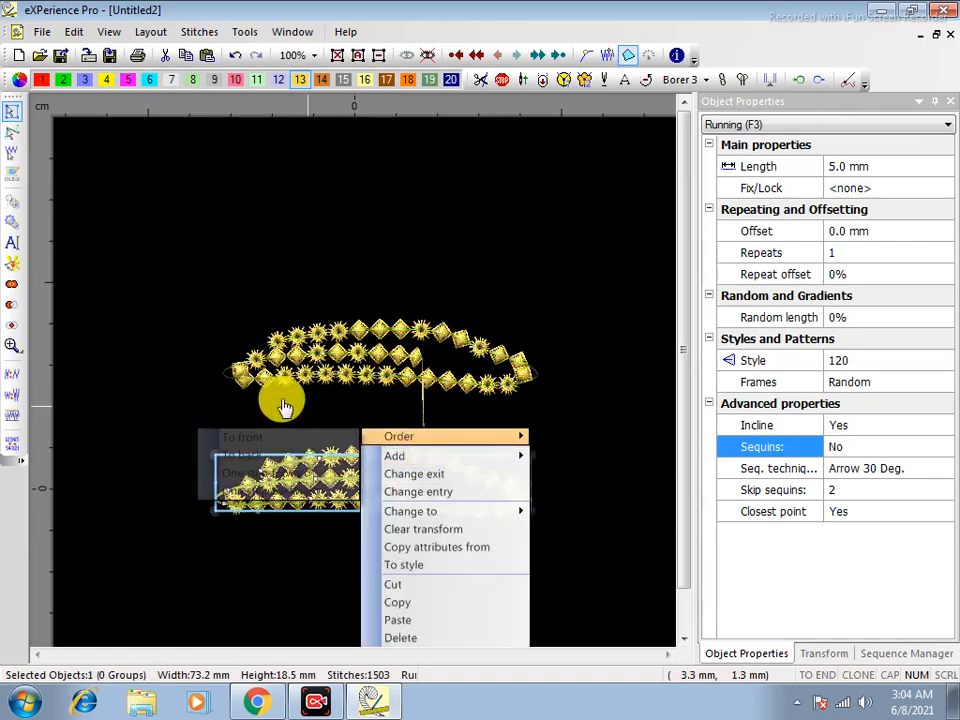
{"action": "left_click", "coordinate": [283, 402]}
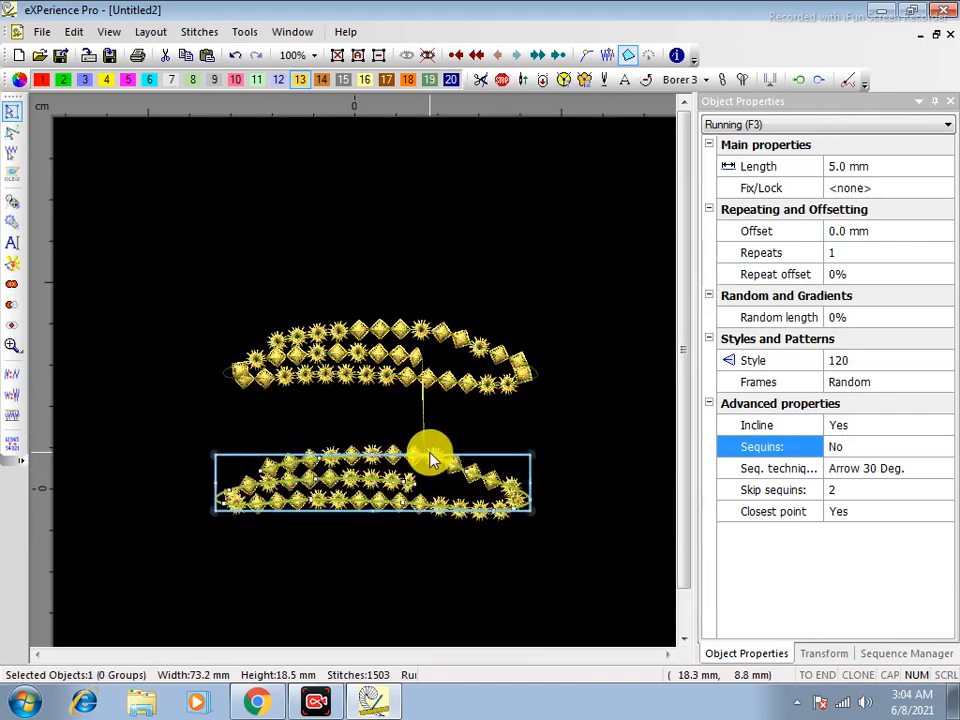
Set Closest point to No for the lower copy and inspect the connection between the curves
{"action": "left_click", "coordinate": [479, 441]}
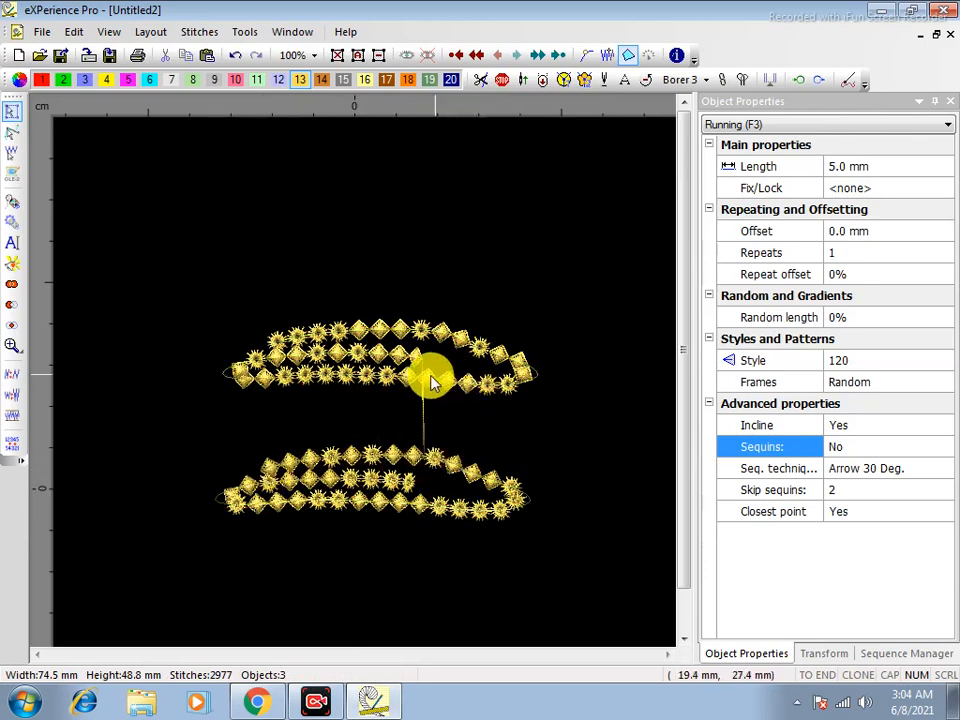
{"action": "left_click", "coordinate": [426, 456]}
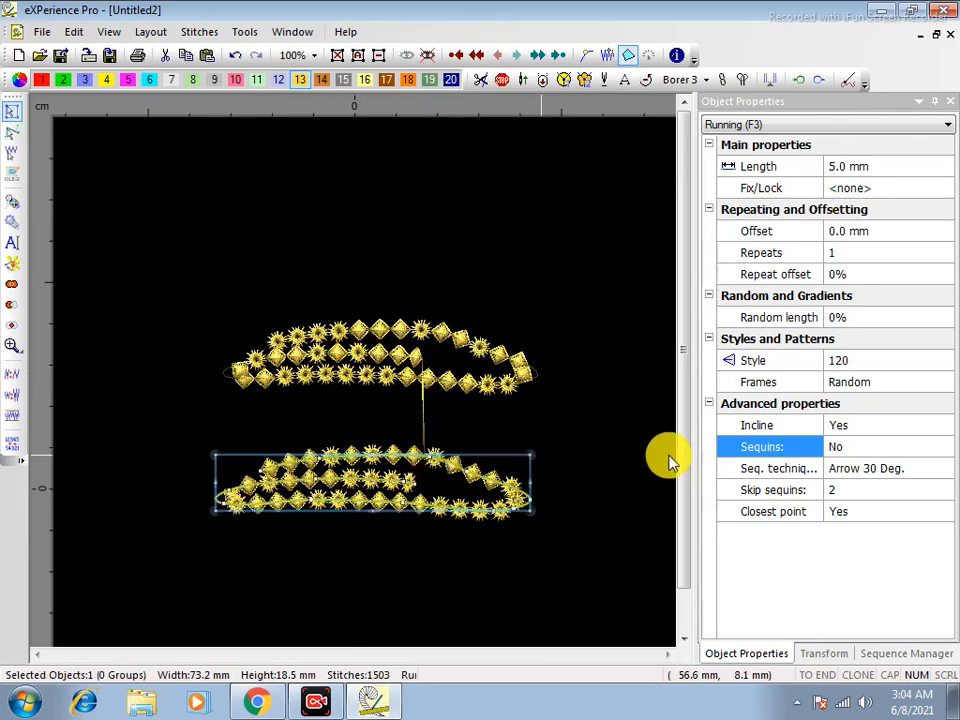
{"action": "left_click", "coordinate": [855, 515]}
{"action": "left_click", "coordinate": [851, 529]}
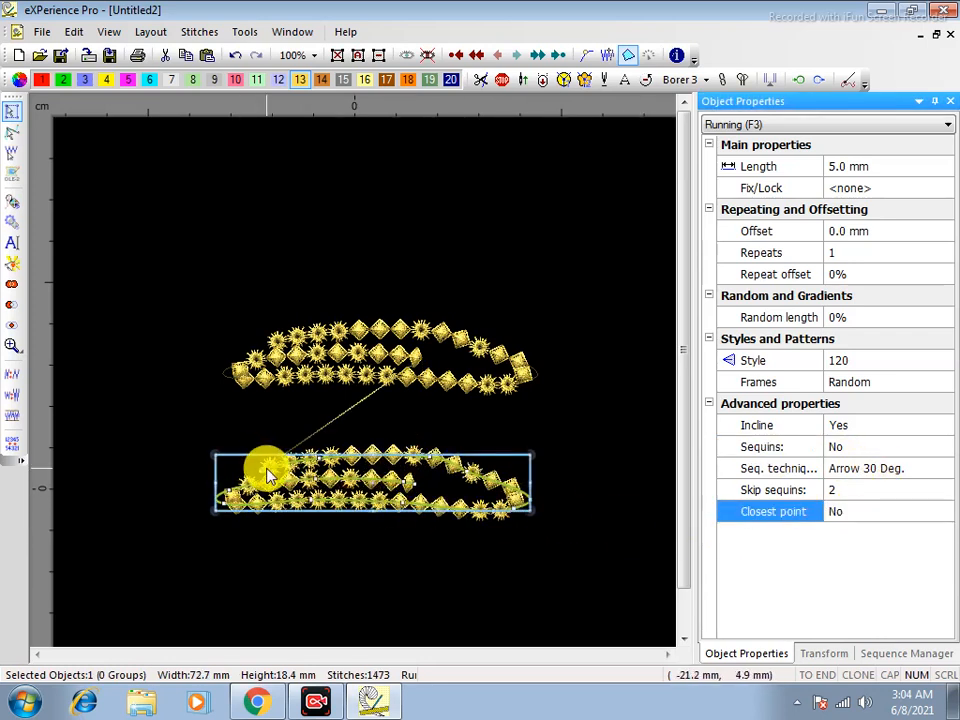
Set Closest point back to Yes for the copy and move it above the other curve, offset to the right
{"action": "left_click", "coordinate": [866, 513]}
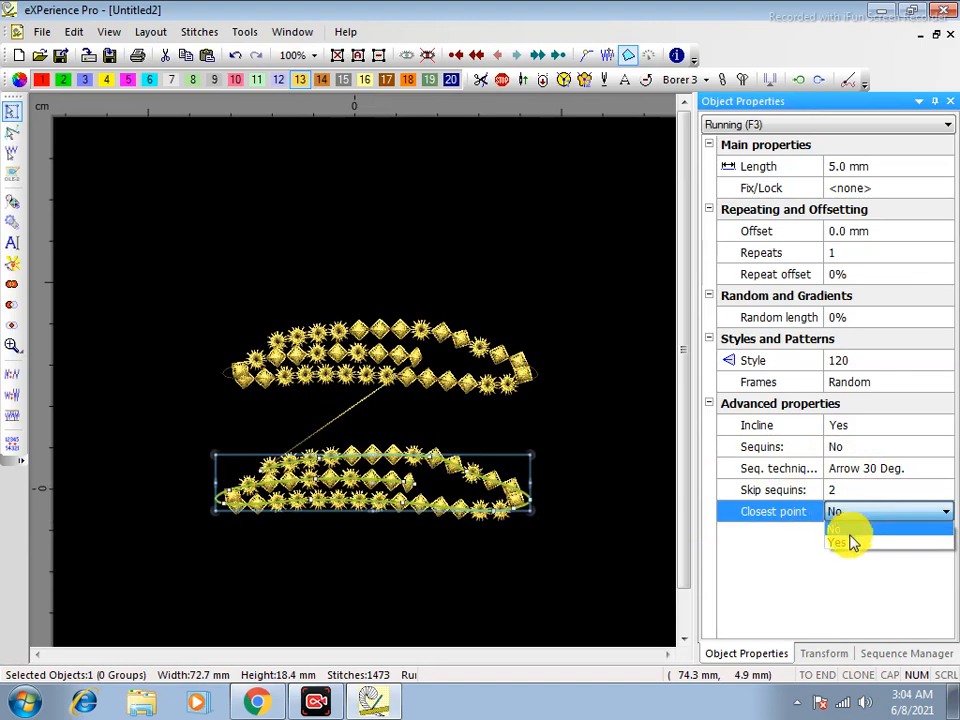
{"action": "left_click", "coordinate": [853, 542]}
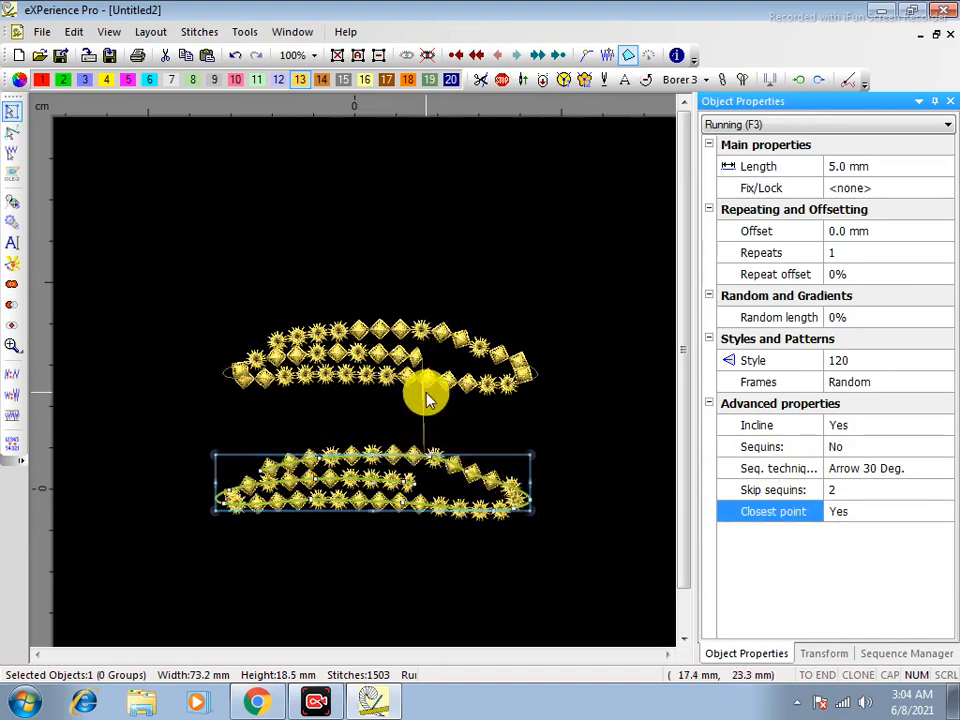
{"action": "left_click_drag", "start_coordinate": [422, 465], "coordinate": [332, 231]}
{"action": "left_click_drag", "start_coordinate": [375, 260], "coordinate": [583, 236]}
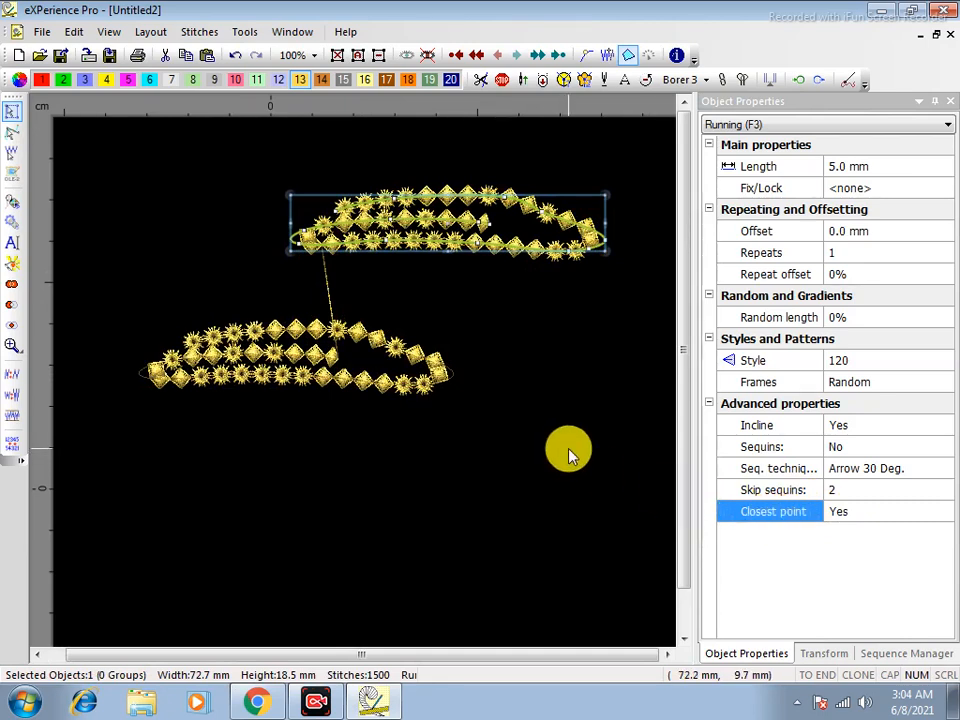
{"action": "scroll", "coordinate": [600, 378], "scroll_direction": "down", "scroll_amount": 2}
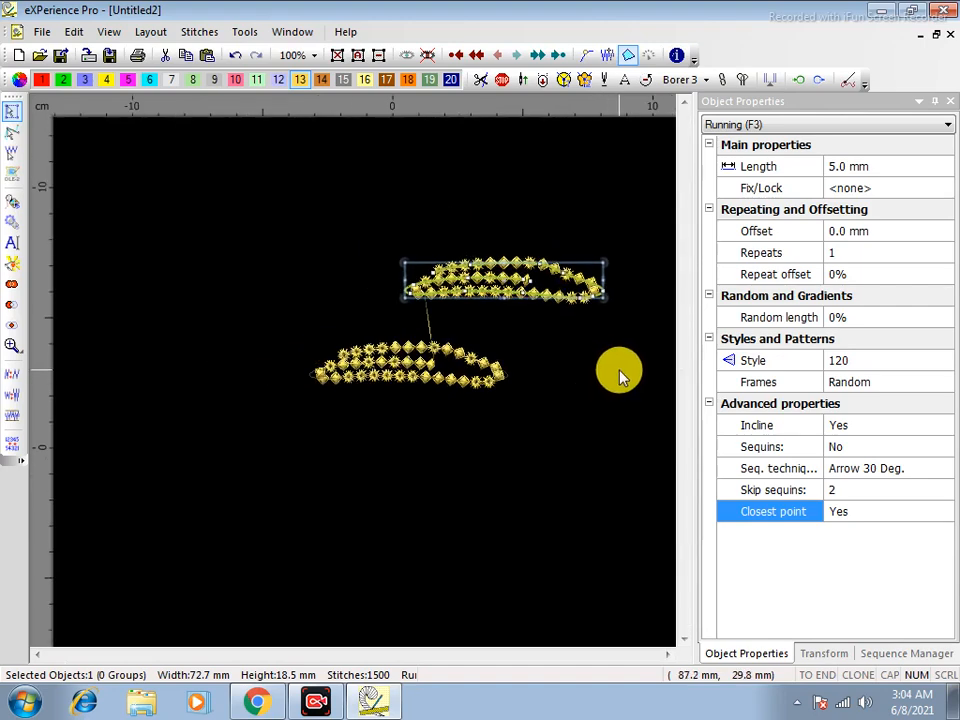